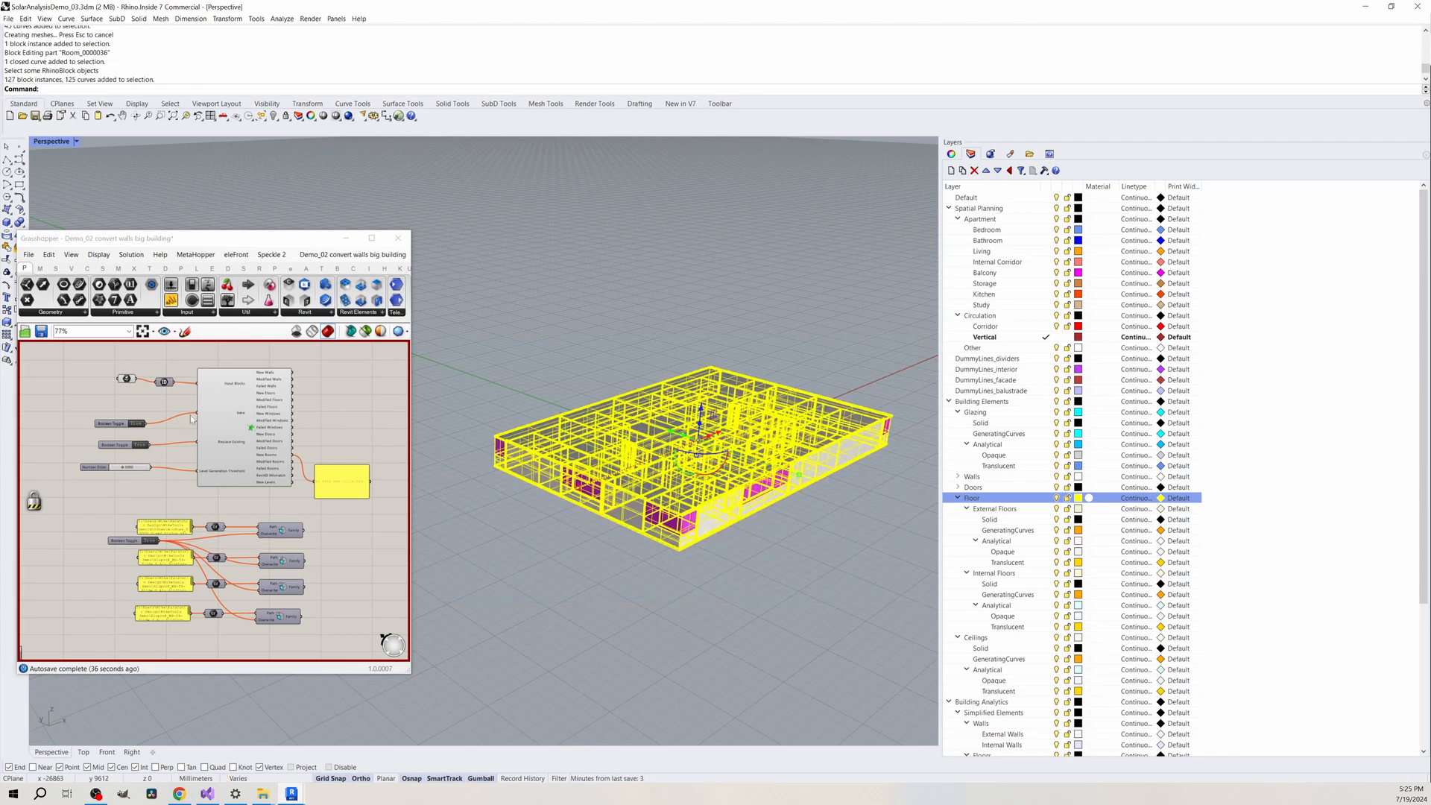
Start assigning multiple Rhino blocks from the building model to the Block Instance parameter.
{"action": "right_click", "coordinate": [127, 380]}
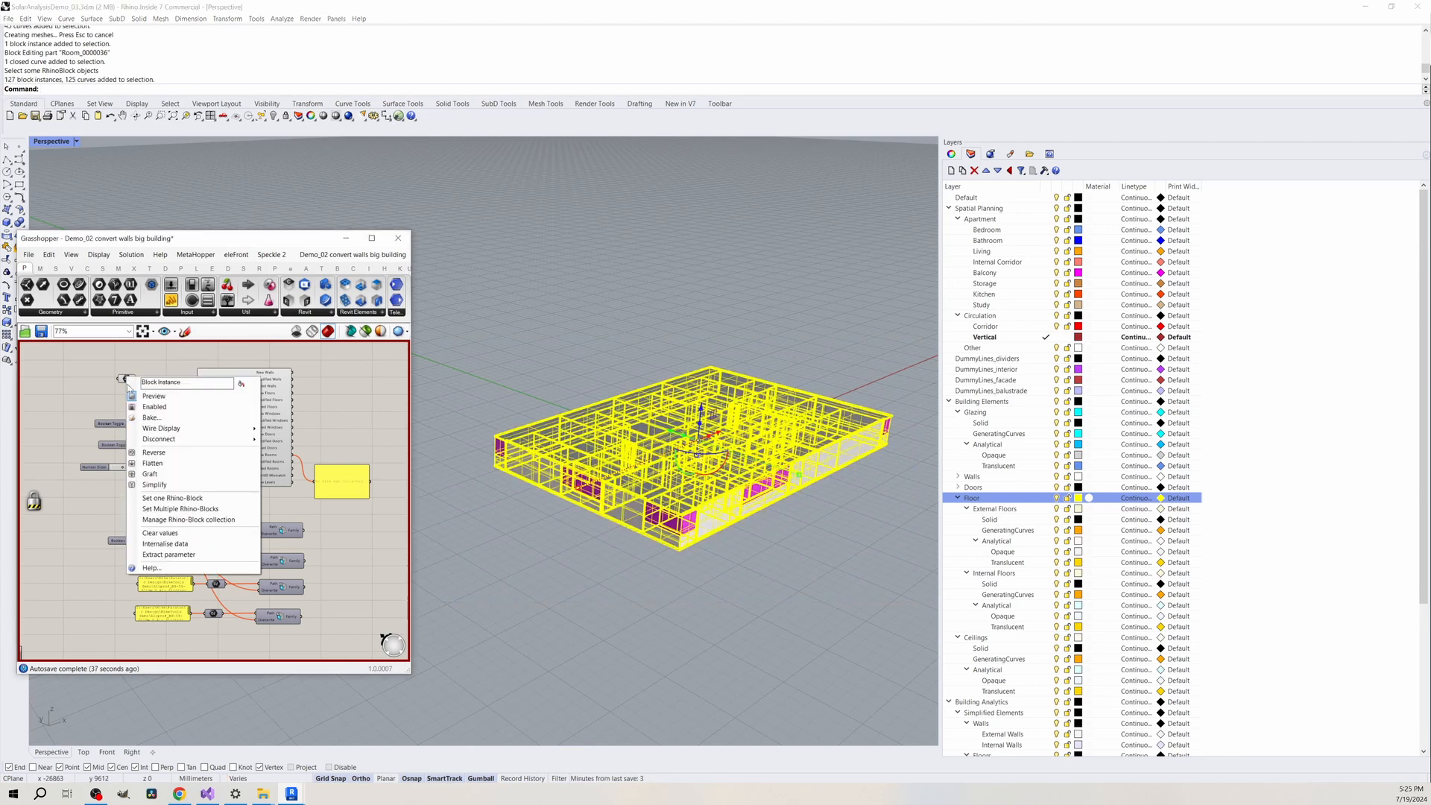
{"action": "left_click", "coordinate": [150, 510]}
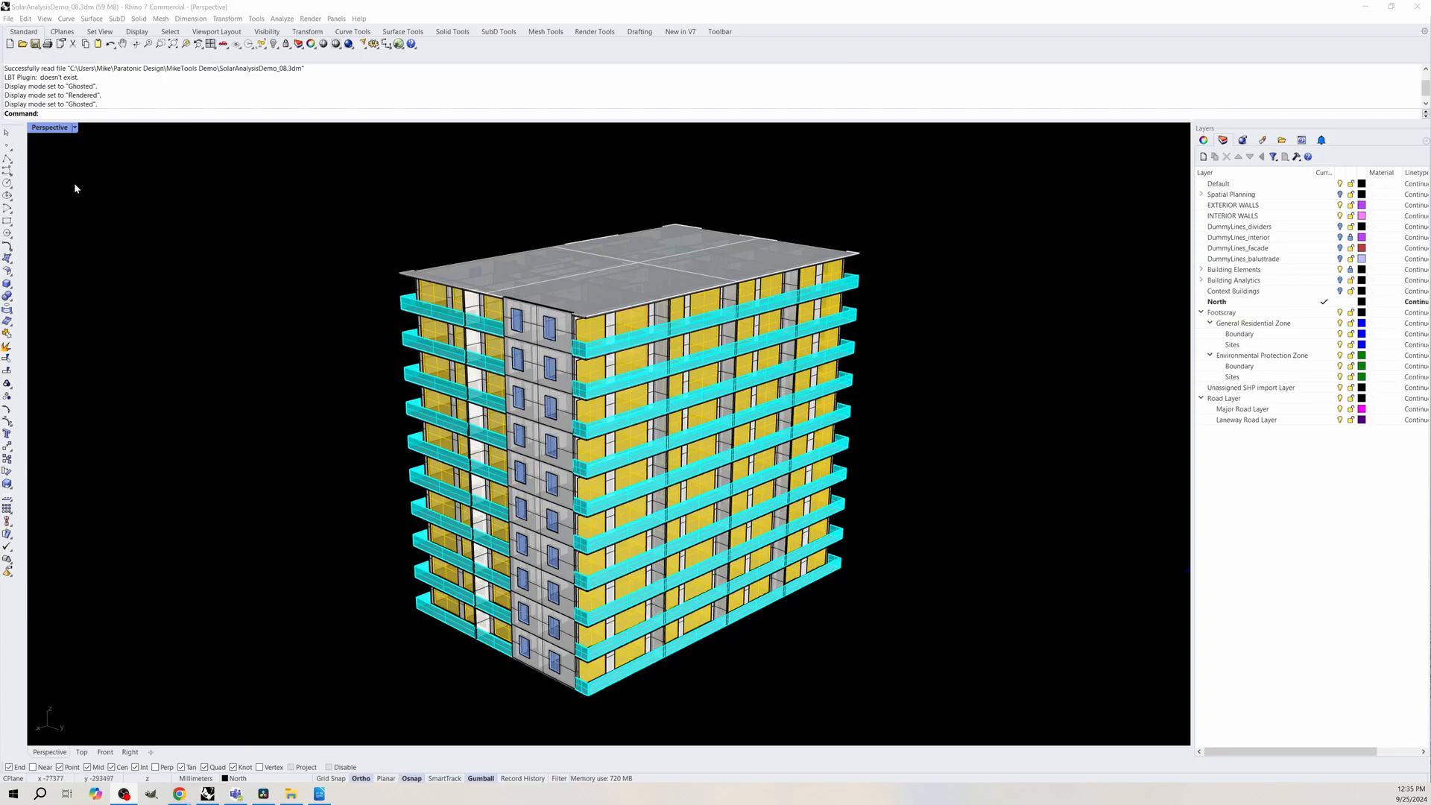
Set the Perspective viewport to Rendered display mode and turn on the Context Buildings layer.
{"action": "left_click", "coordinate": [75, 127]}
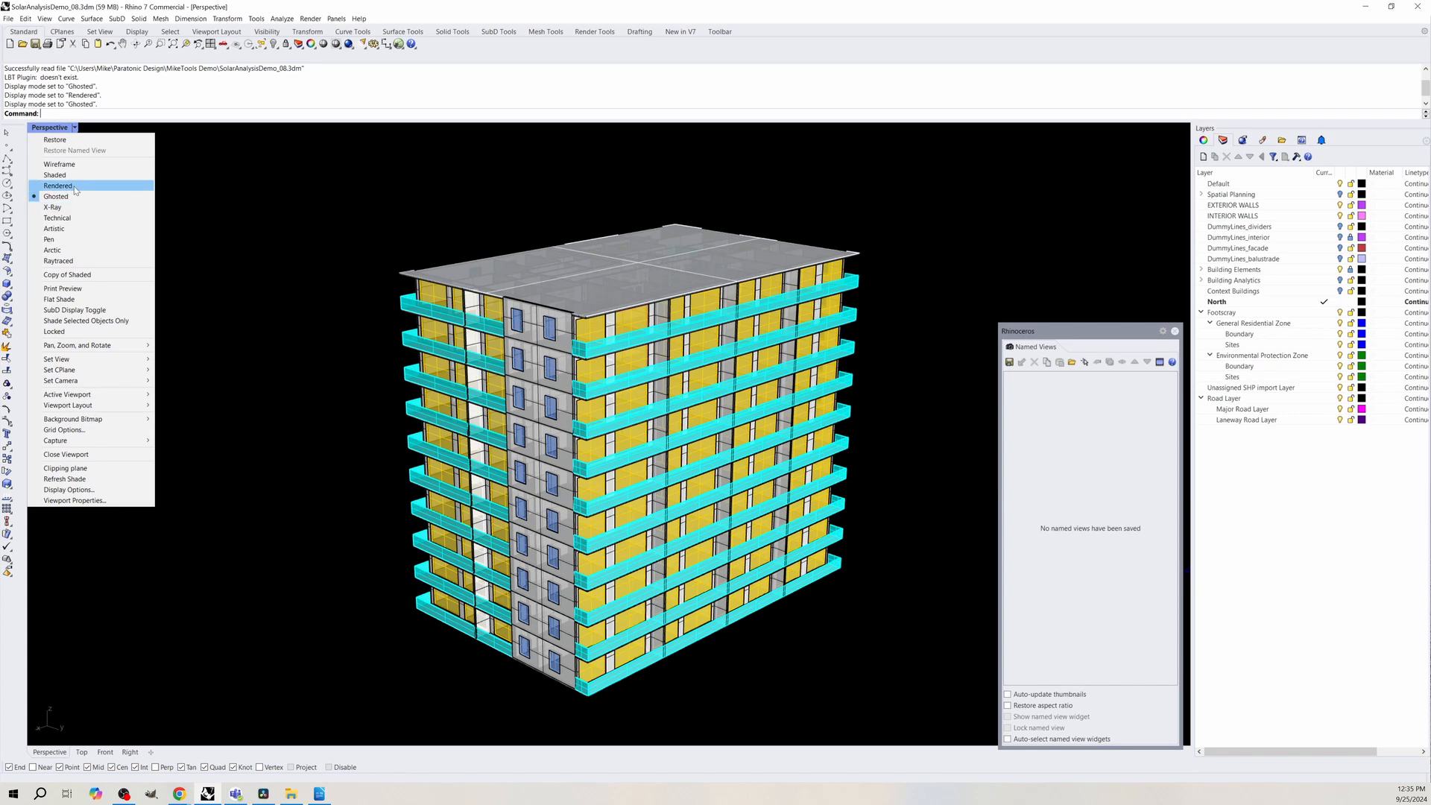
{"action": "left_click", "coordinate": [67, 188]}
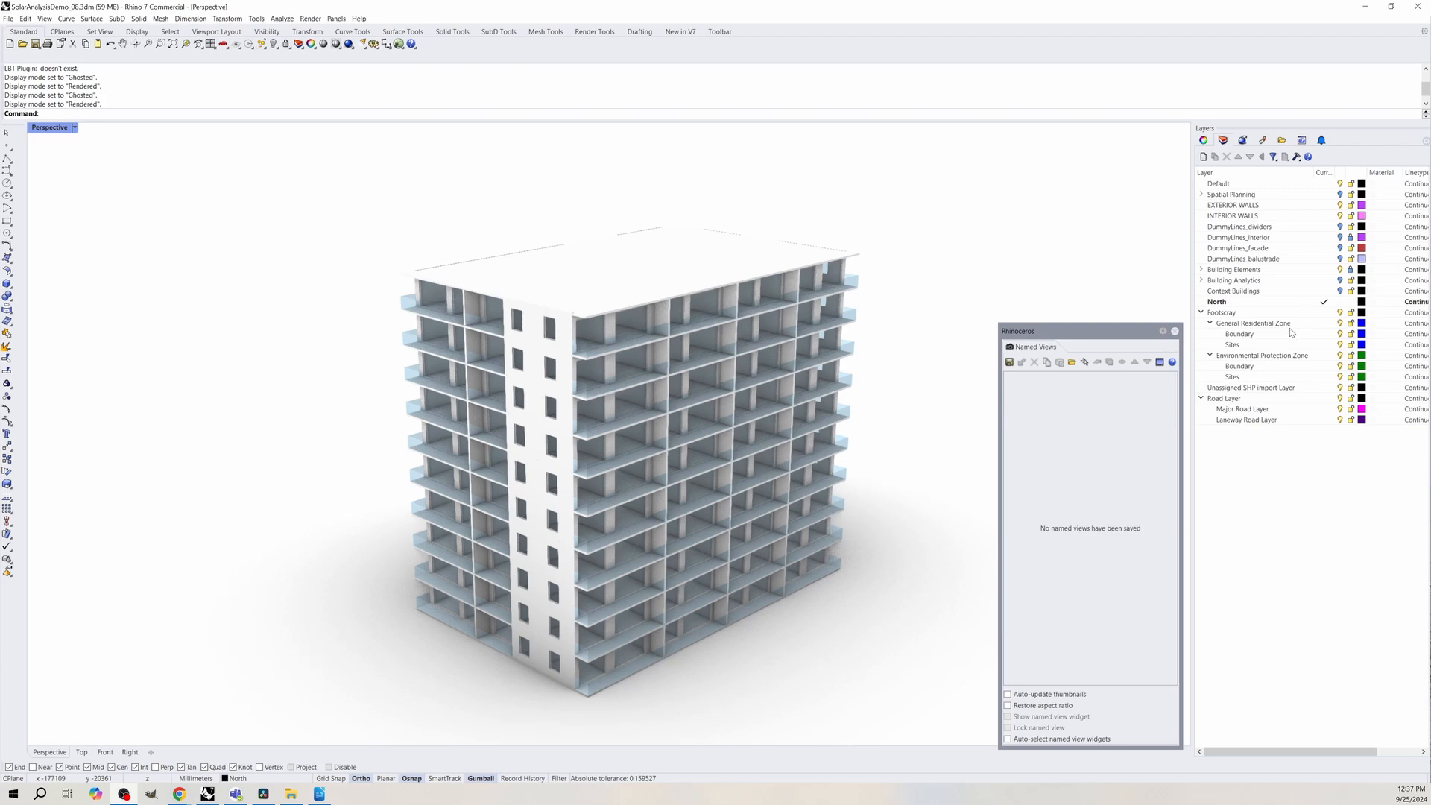
{"action": "left_click", "coordinate": [1340, 291]}
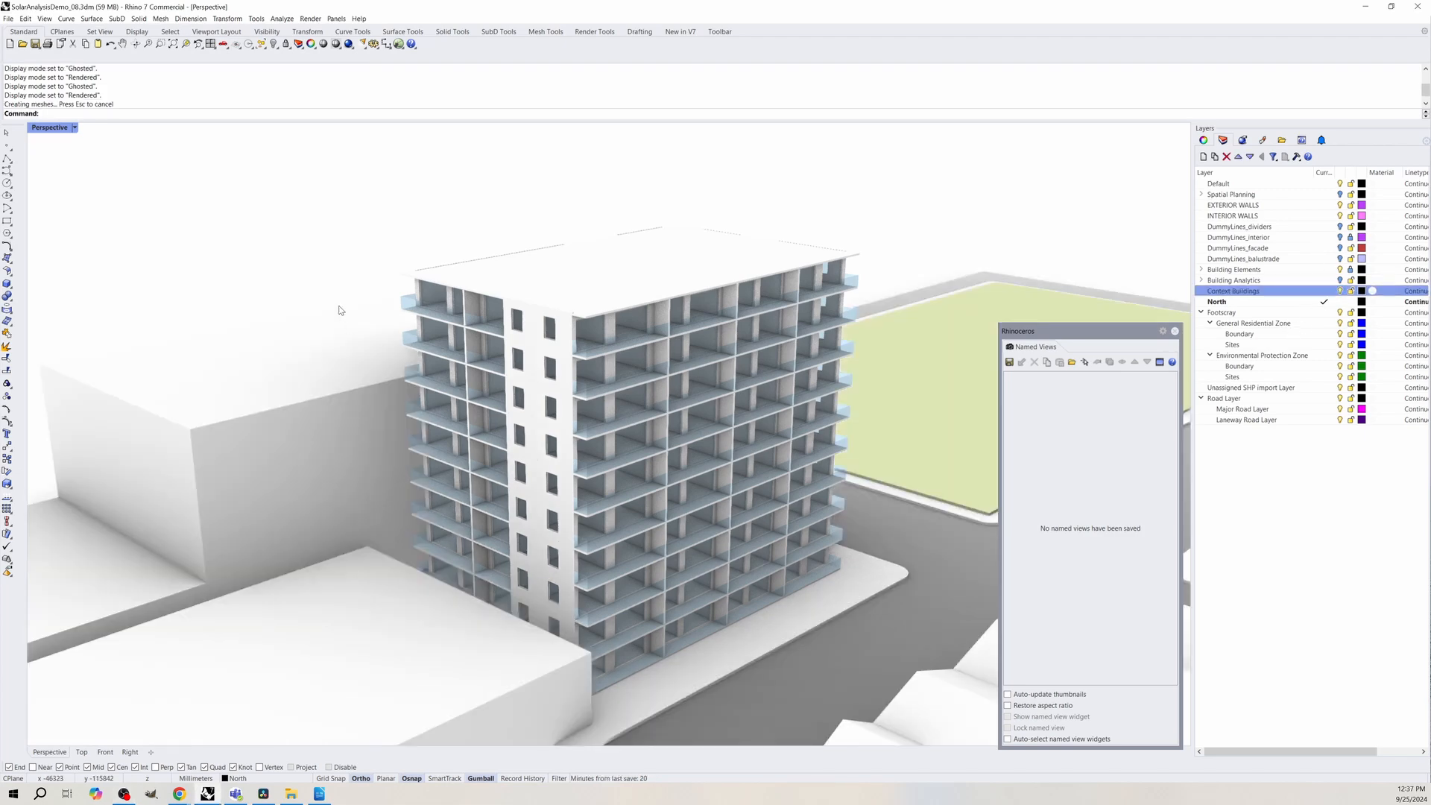
Examine the apartment building among its context buildings in perspective, and the site plan with its north compass in the Top view.
{"action": "scroll", "coordinate": [485, 409], "scroll_direction": "down", "scroll_amount": 3}
{"action": "scroll", "coordinate": [506, 364], "scroll_direction": "down", "scroll_amount": 3}
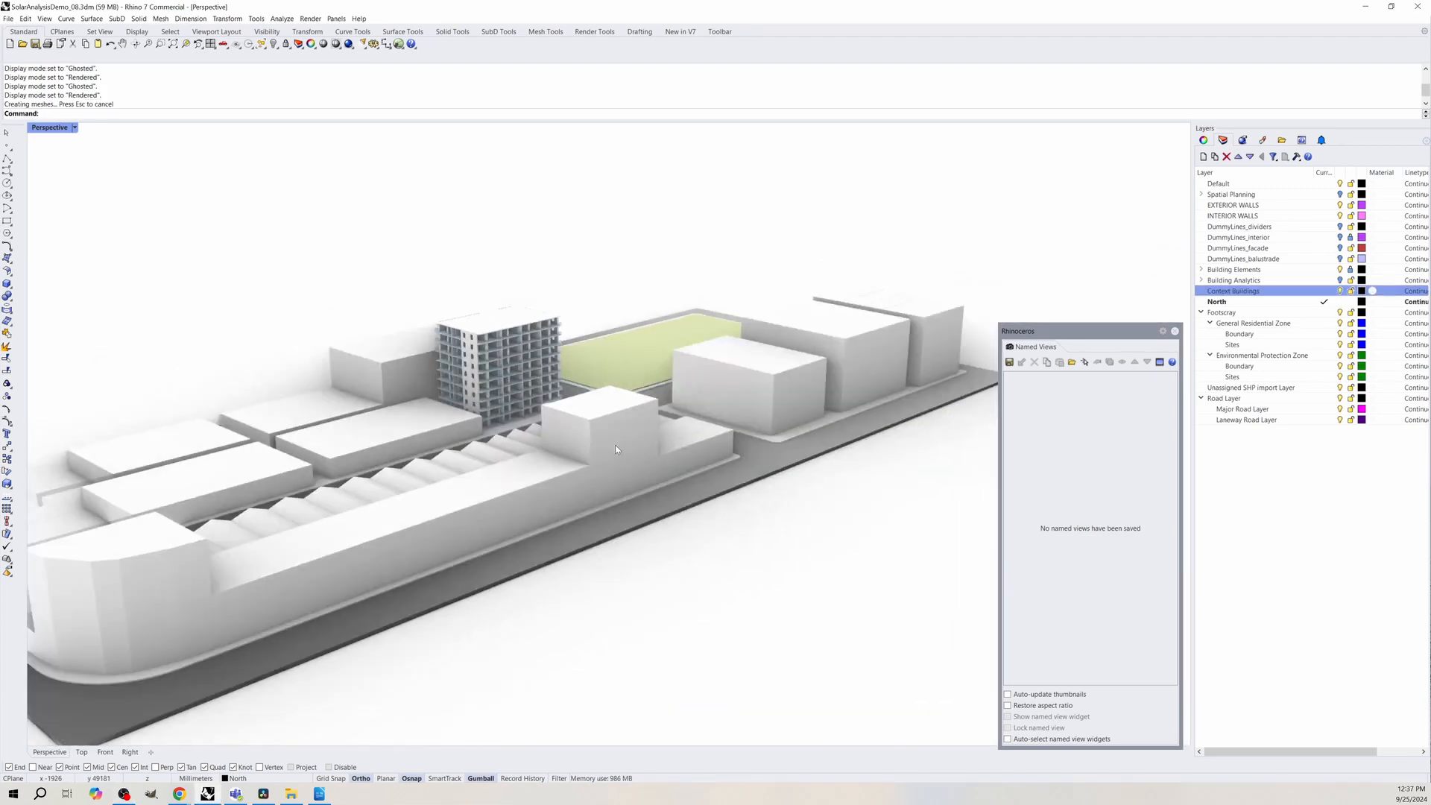
{"action": "right_click_drag", "start_coordinate": [645, 431], "coordinate": [892, 433]}
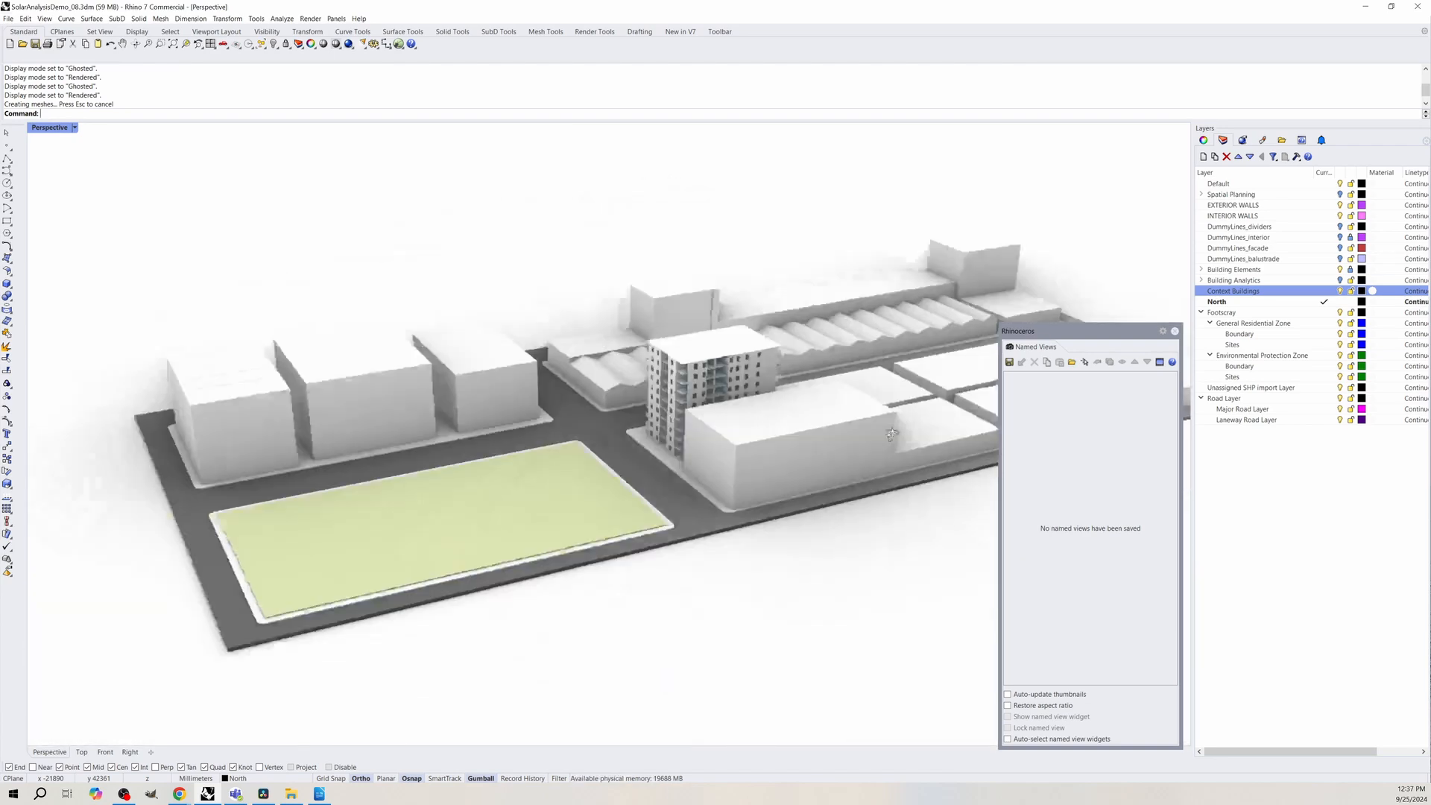
{"action": "right_click_drag", "start_coordinate": [772, 478], "coordinate": [539, 482]}
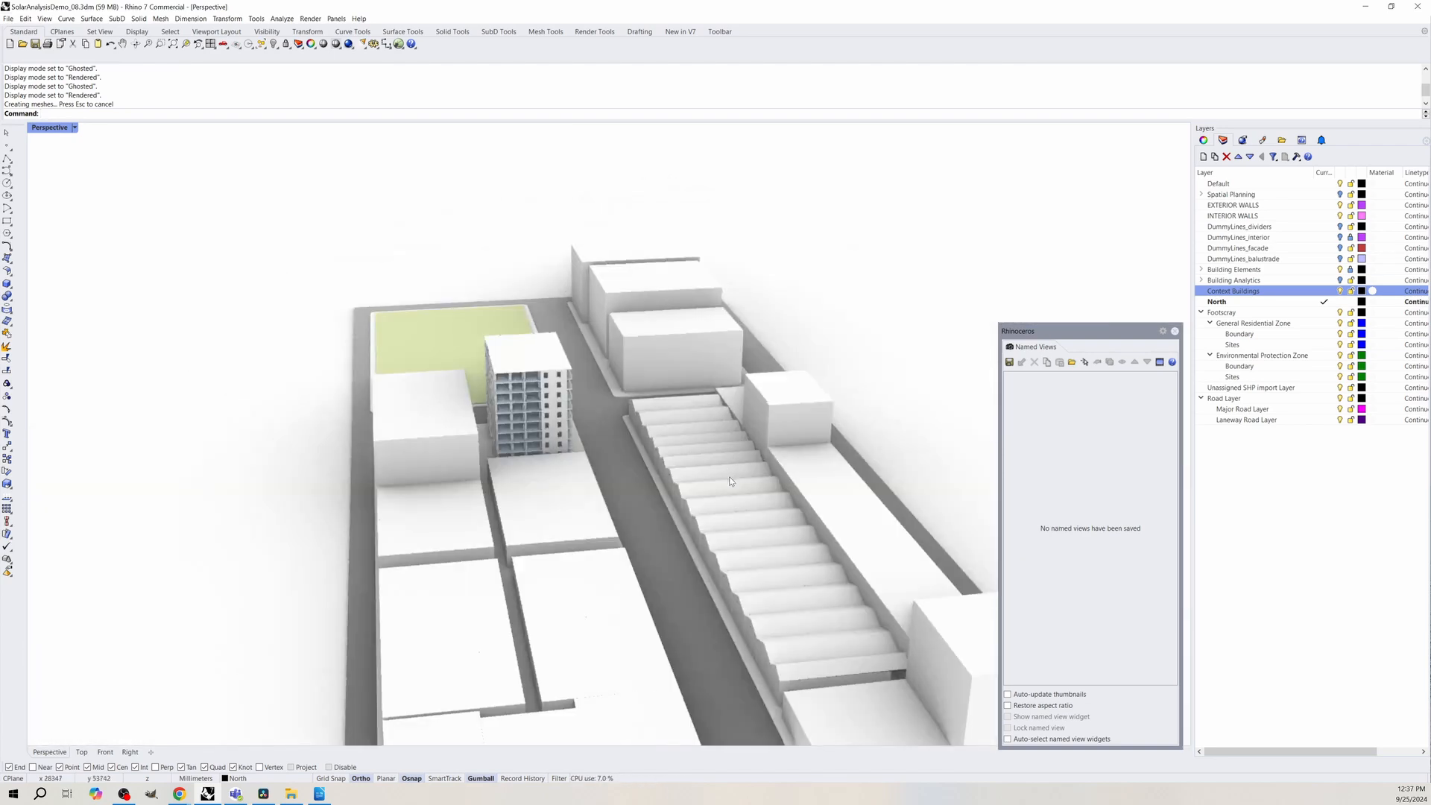
{"action": "right_click_drag", "start_coordinate": [712, 499], "coordinate": [596, 493]}
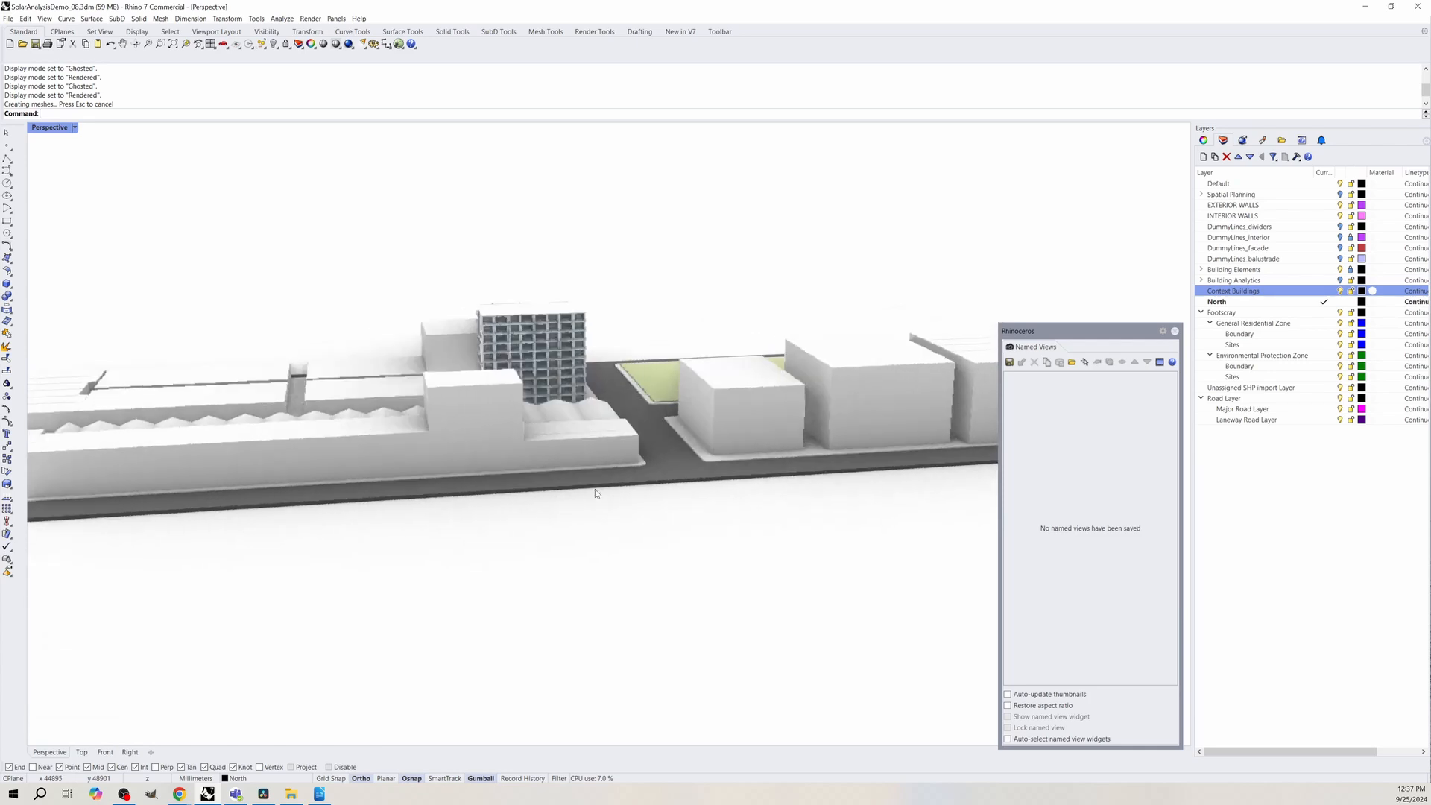
{"action": "scroll", "coordinate": [463, 313], "scroll_direction": "up", "scroll_amount": 5}
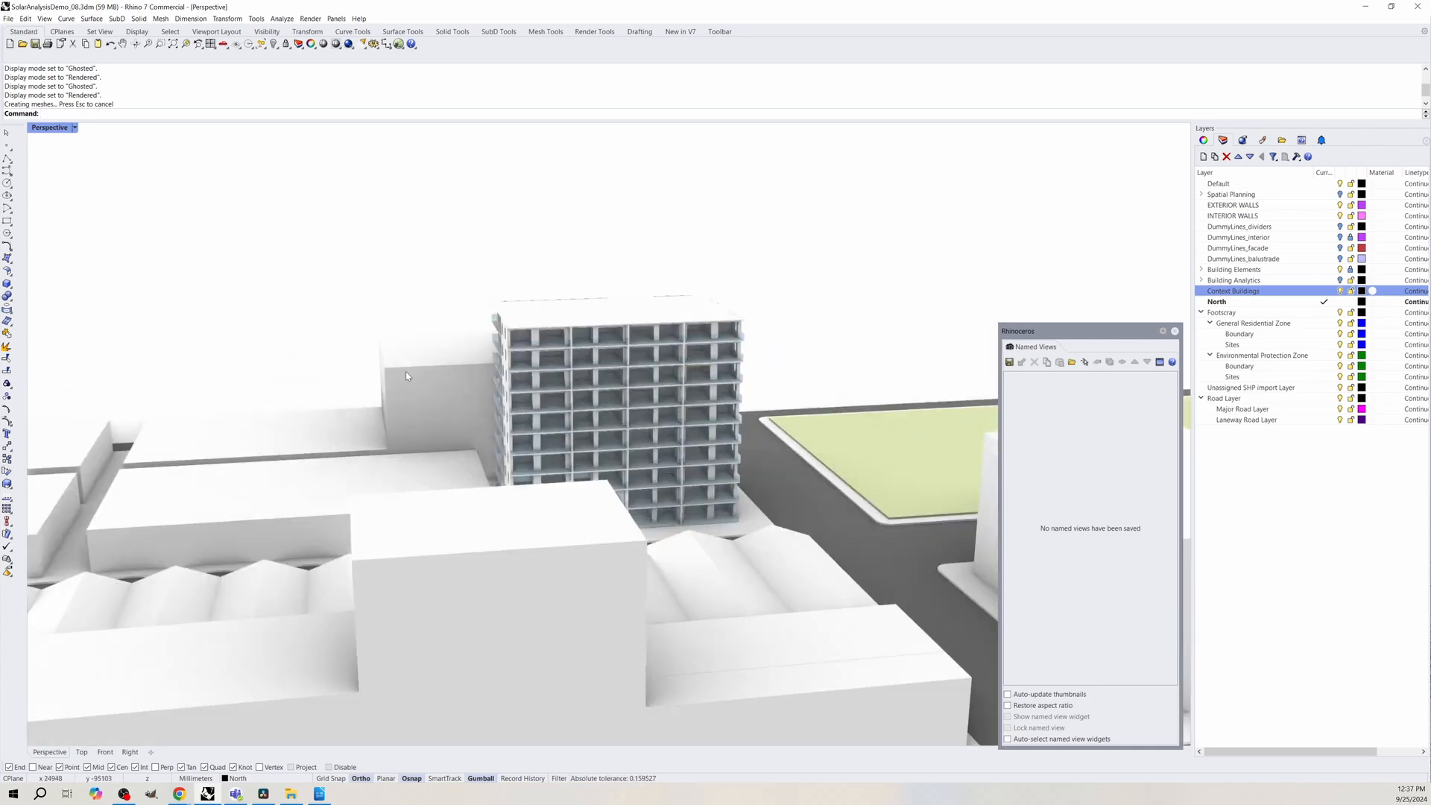
{"action": "right_click_drag", "start_coordinate": [350, 364], "coordinate": [391, 391]}
{"action": "scroll", "coordinate": [792, 325], "scroll_direction": "down", "scroll_amount": 4}
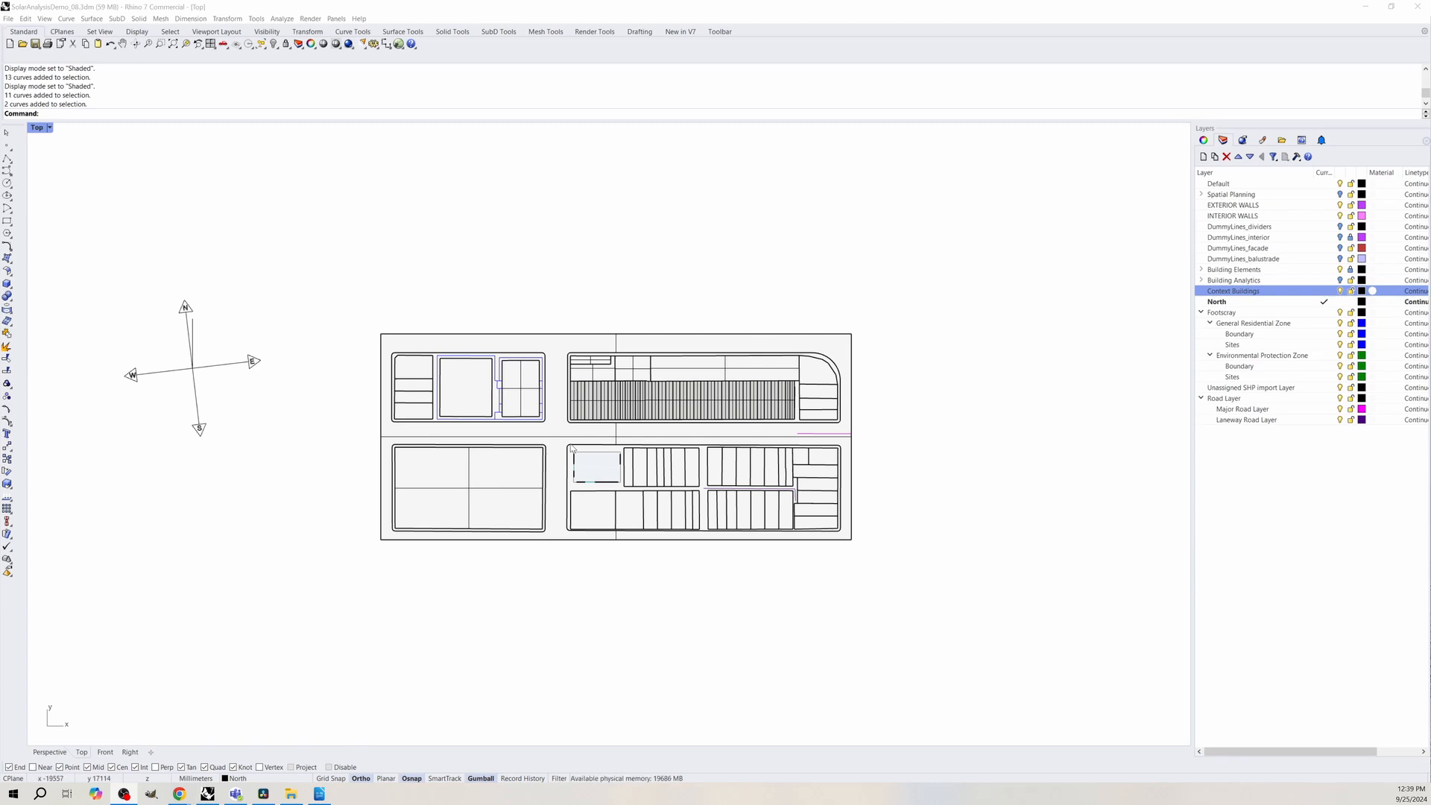
{"action": "scroll", "coordinate": [589, 451], "scroll_direction": "up", "scroll_amount": 5}
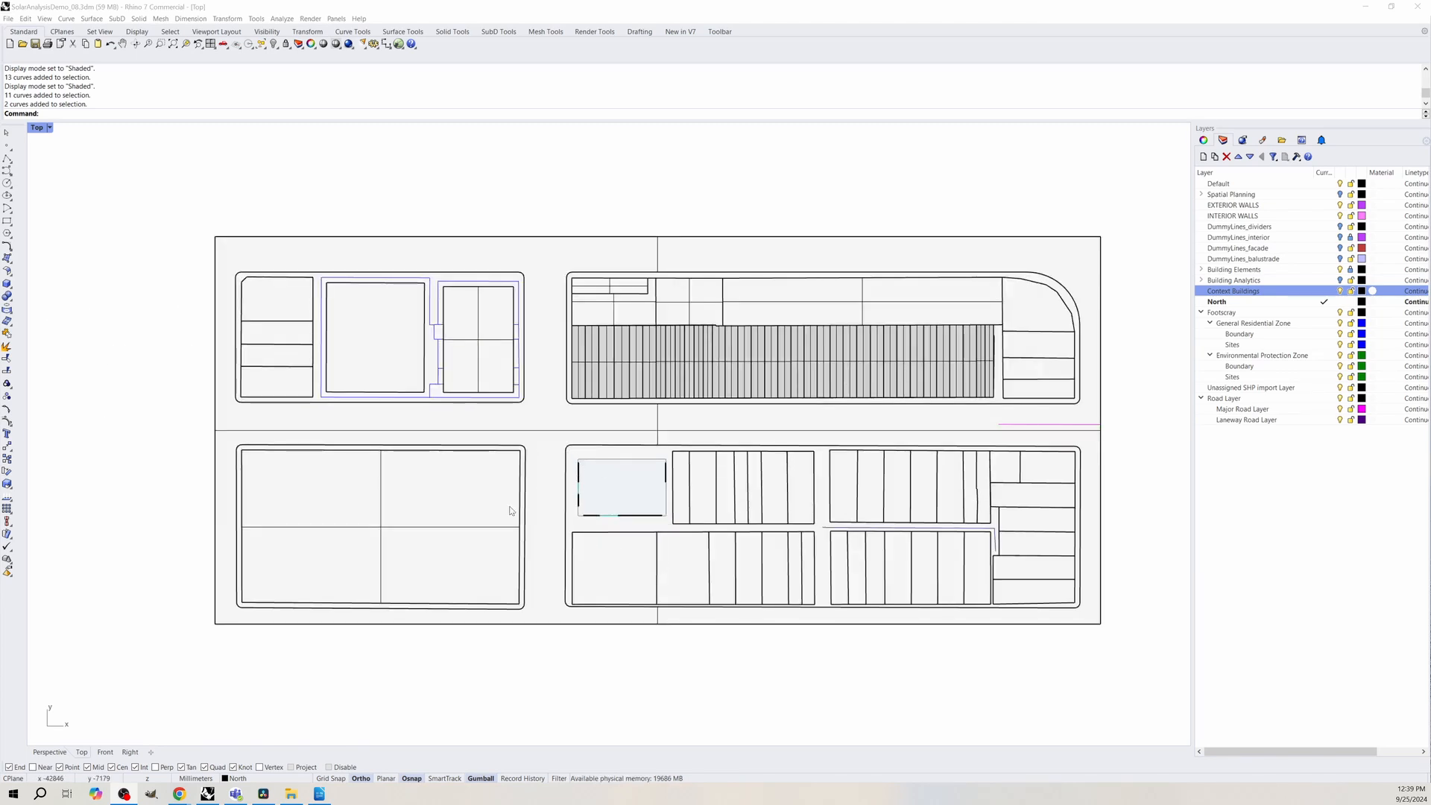
{"action": "scroll", "coordinate": [727, 462], "scroll_direction": "down", "scroll_amount": 2}
{"action": "right_click_drag", "start_coordinate": [220, 442], "coordinate": [358, 454]}
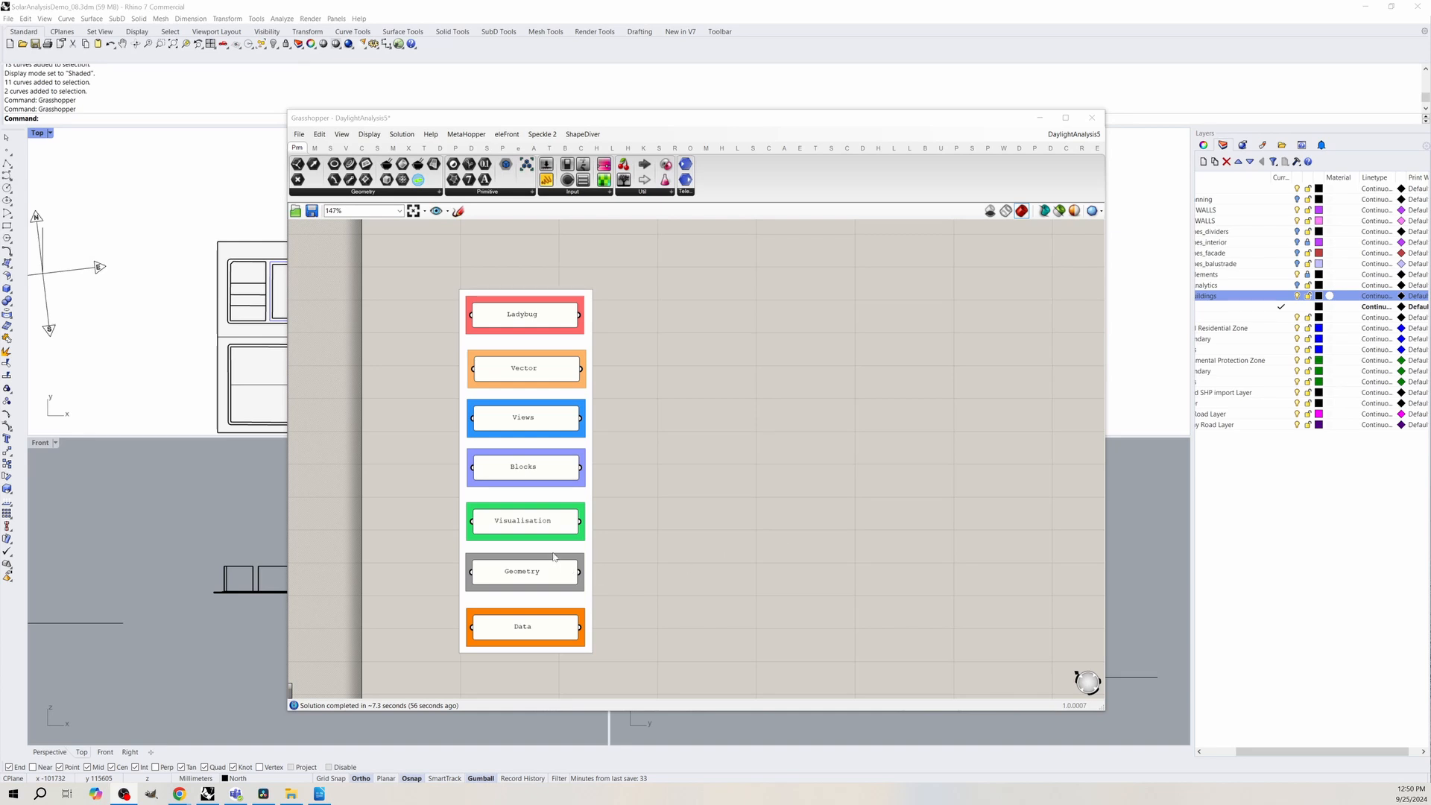
Examine the Ladybug location group in the DaylightAnalysis definition, from the weather file and analysis period inputs to the LB SunPath component.
{"action": "scroll", "coordinate": [554, 556], "scroll_direction": "down", "scroll_amount": 4}
{"action": "right_click_drag", "start_coordinate": [792, 543], "coordinate": [498, 563]}
{"action": "right_click_drag", "start_coordinate": [869, 516], "coordinate": [428, 477]}
{"action": "scroll", "coordinate": [684, 477], "scroll_direction": "up", "scroll_amount": 5}
{"action": "left_click", "coordinate": [569, 403]}
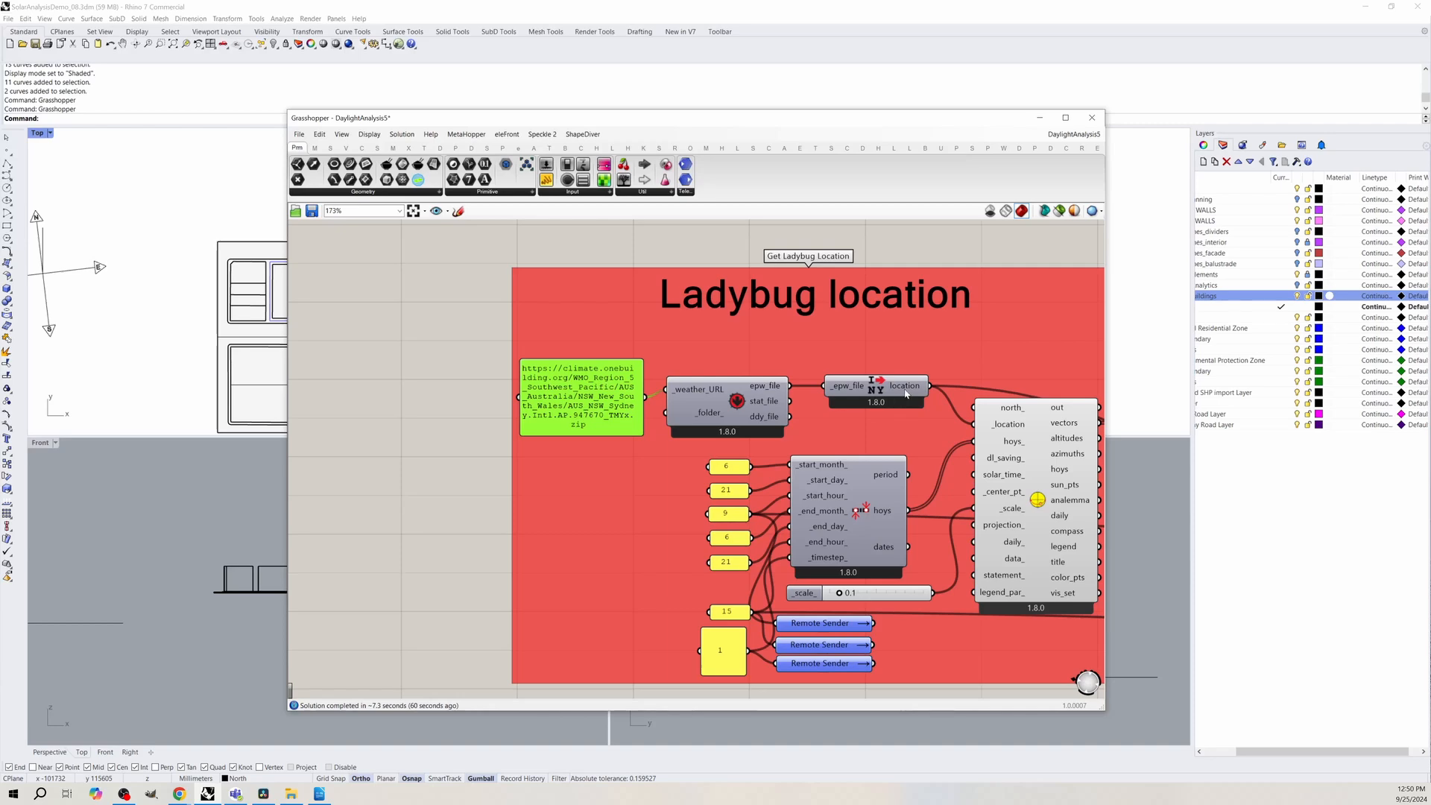
{"action": "right_click_drag", "start_coordinate": [907, 394], "coordinate": [601, 347]}
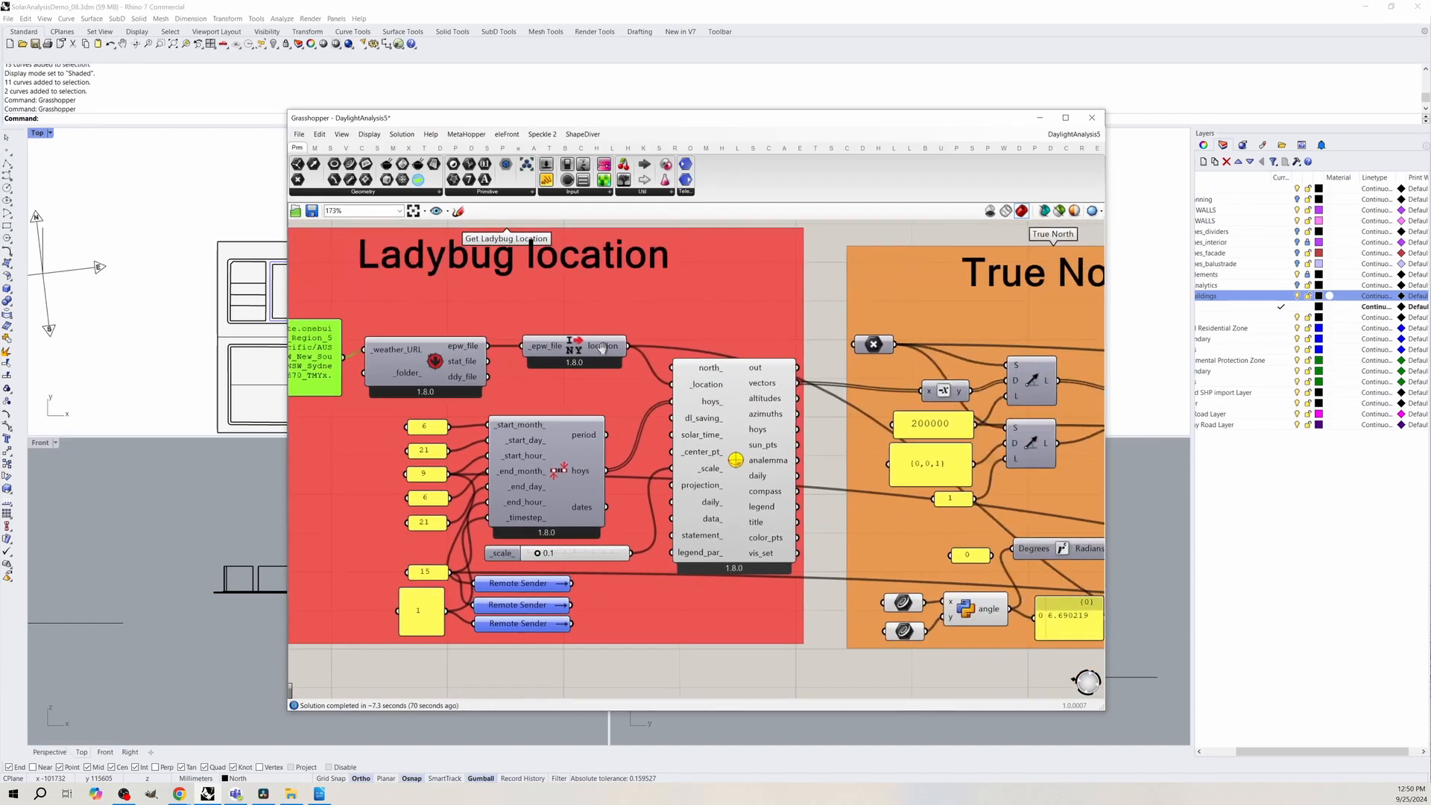
{"action": "scroll", "coordinate": [299, 489], "scroll_direction": "up", "scroll_amount": 2}
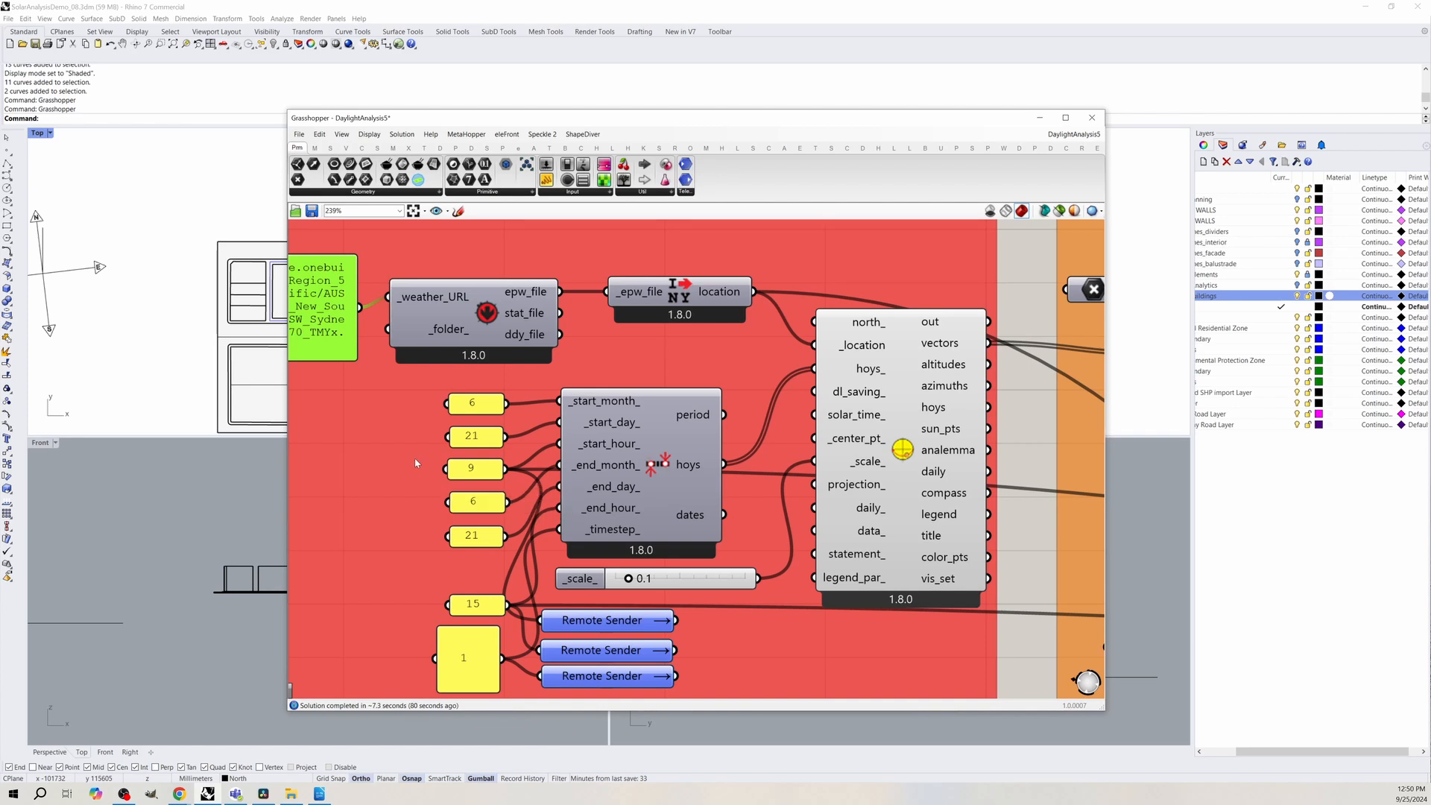
{"action": "right_click_drag", "start_coordinate": [911, 559], "coordinate": [721, 559]}
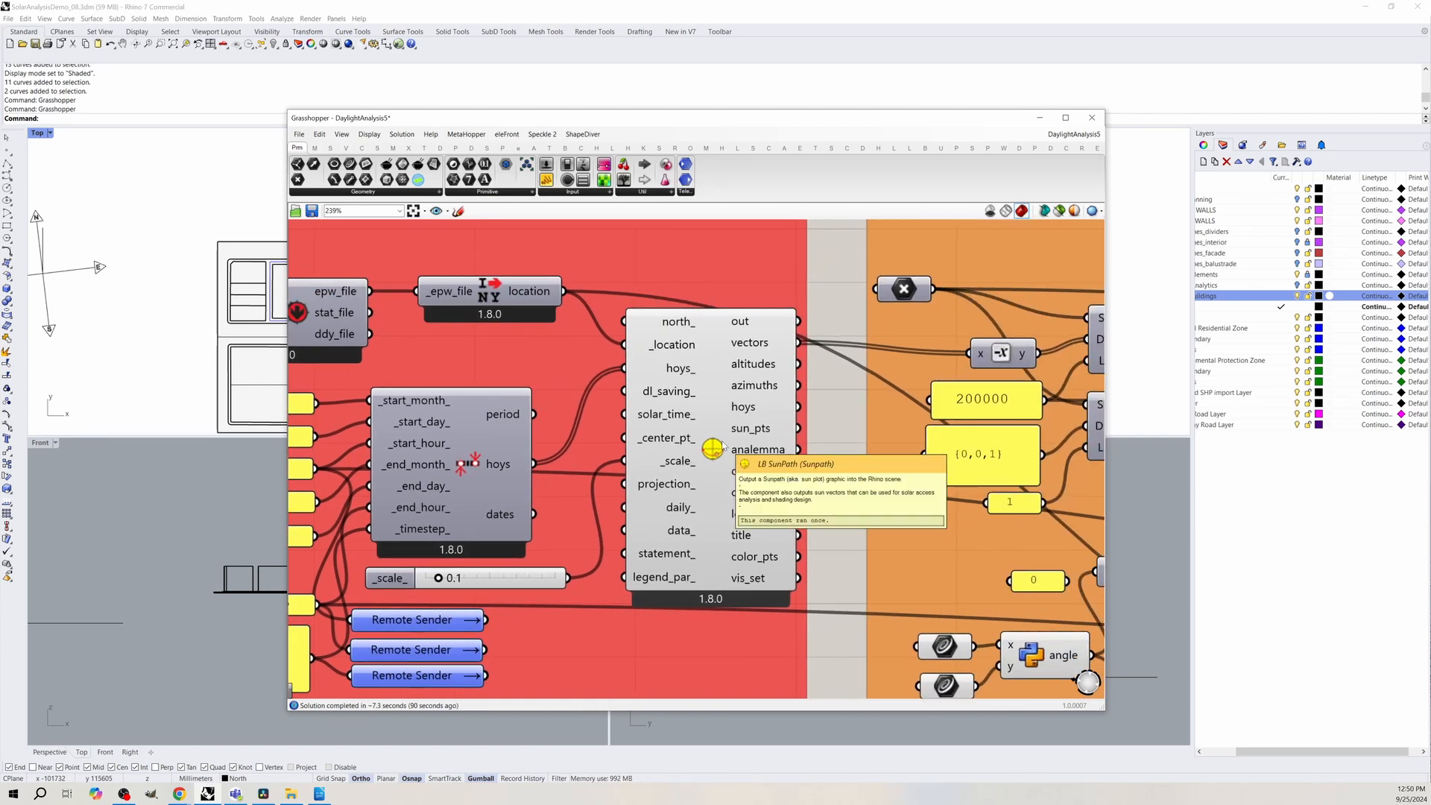
{"action": "left_click", "coordinate": [722, 446]}
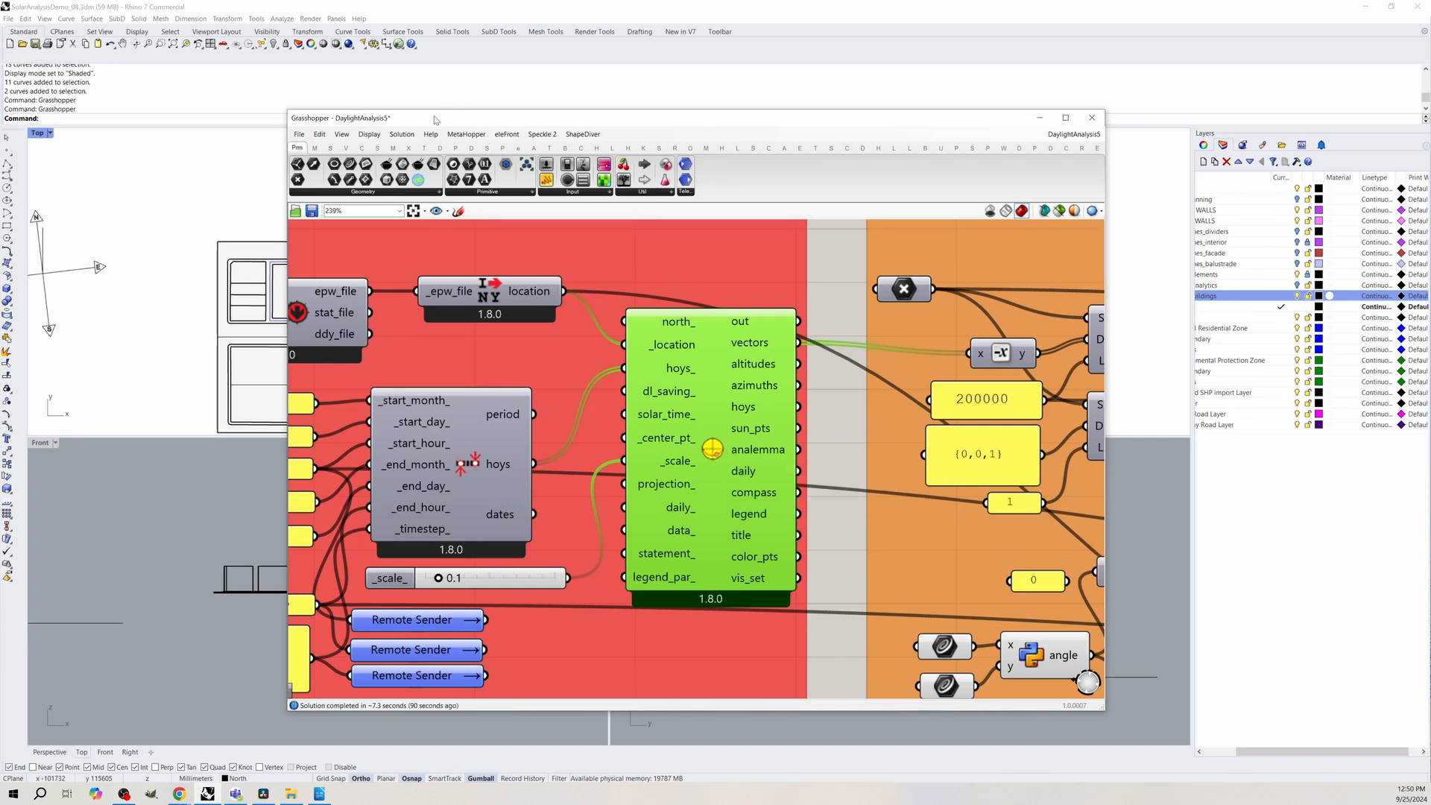
Move the Grasshopper window beside the Rhino viewports and turn on the preview of the True North group's point parameter.
{"action": "left_click_drag", "start_coordinate": [436, 118], "coordinate": [782, 146]}
{"action": "right_click_drag", "start_coordinate": [1175, 456], "coordinate": [728, 456]}
{"action": "right_click", "coordinate": [832, 320]}
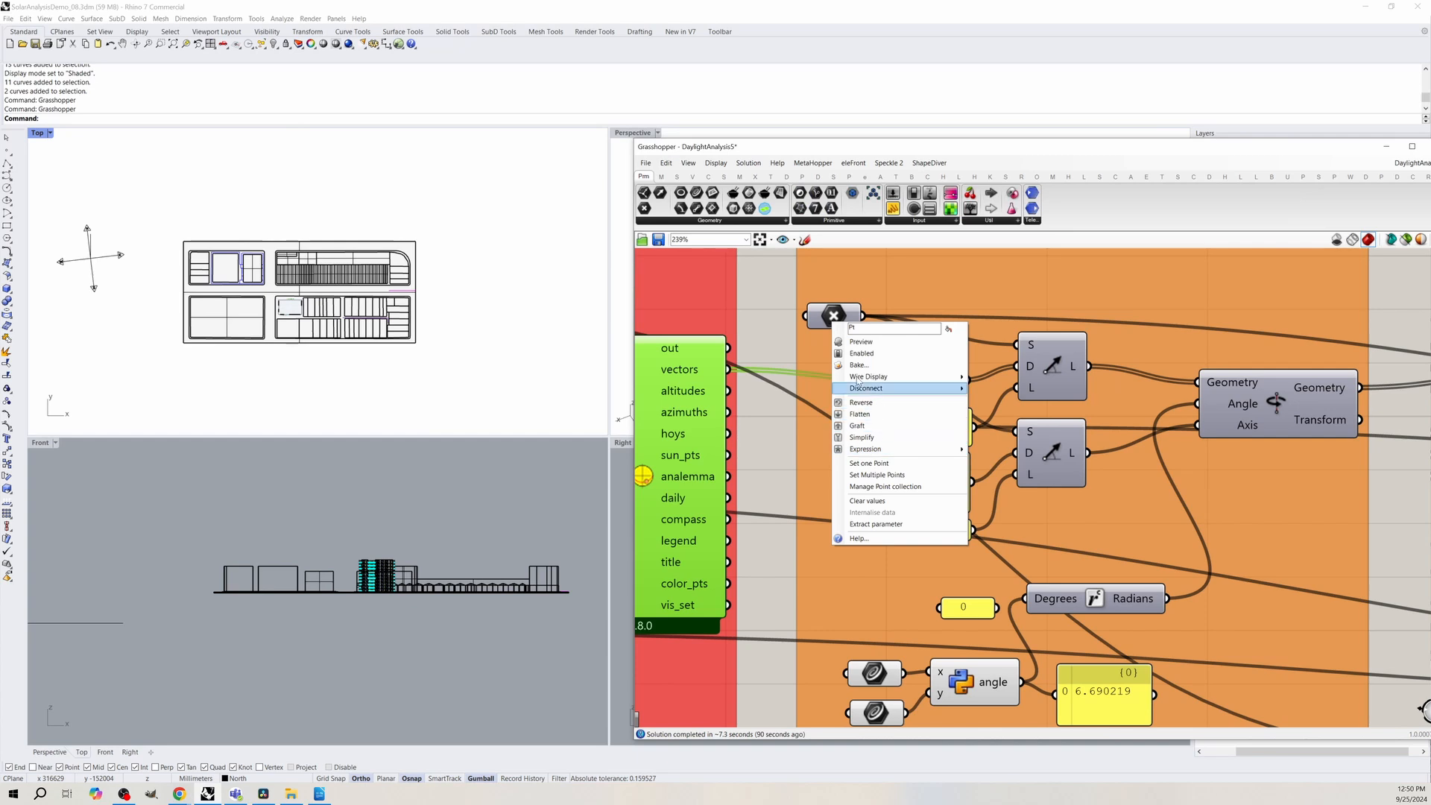
{"action": "left_click", "coordinate": [864, 341]}
{"action": "scroll", "coordinate": [317, 304], "scroll_direction": "up", "scroll_amount": 3}
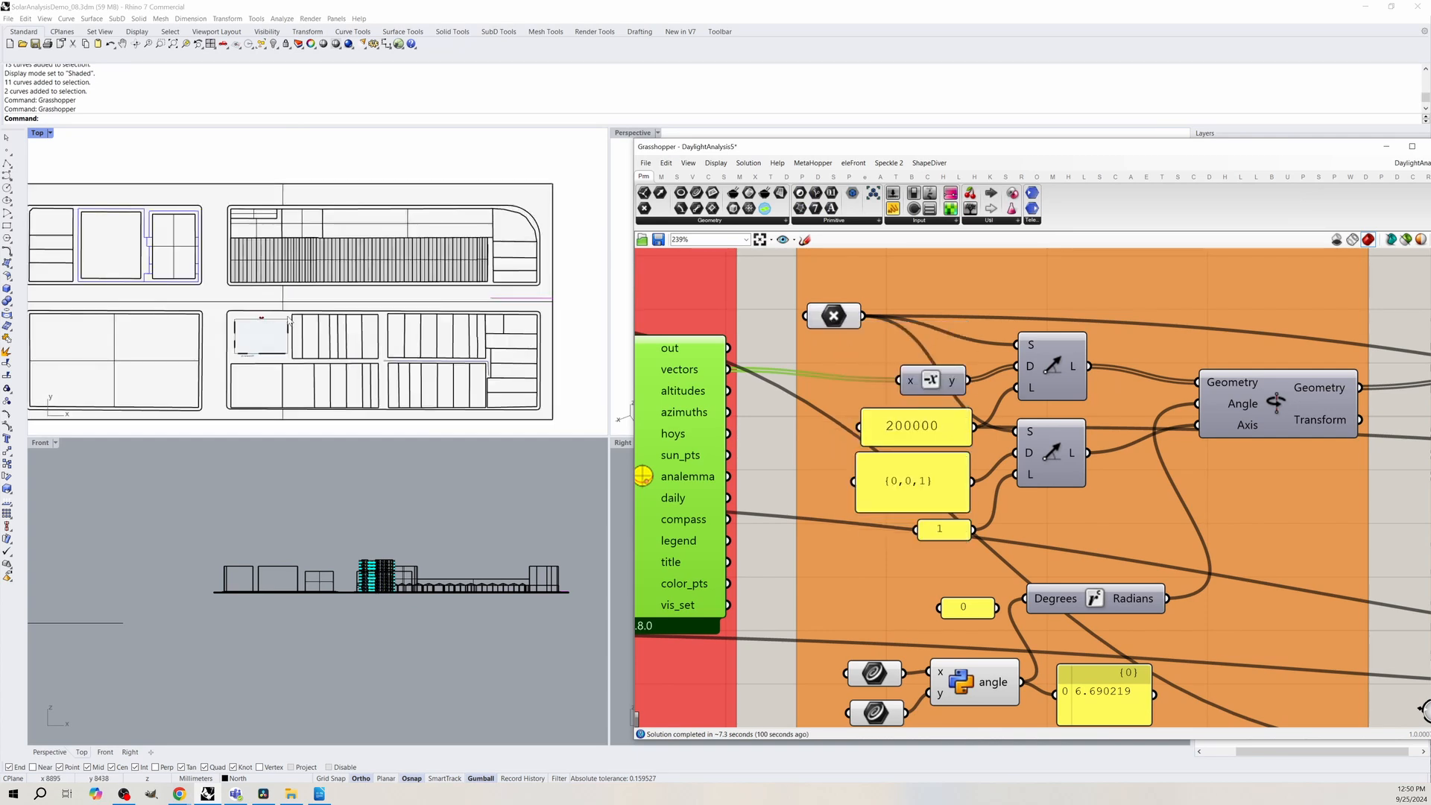
{"action": "scroll", "coordinate": [319, 308], "scroll_direction": "up", "scroll_amount": 3}
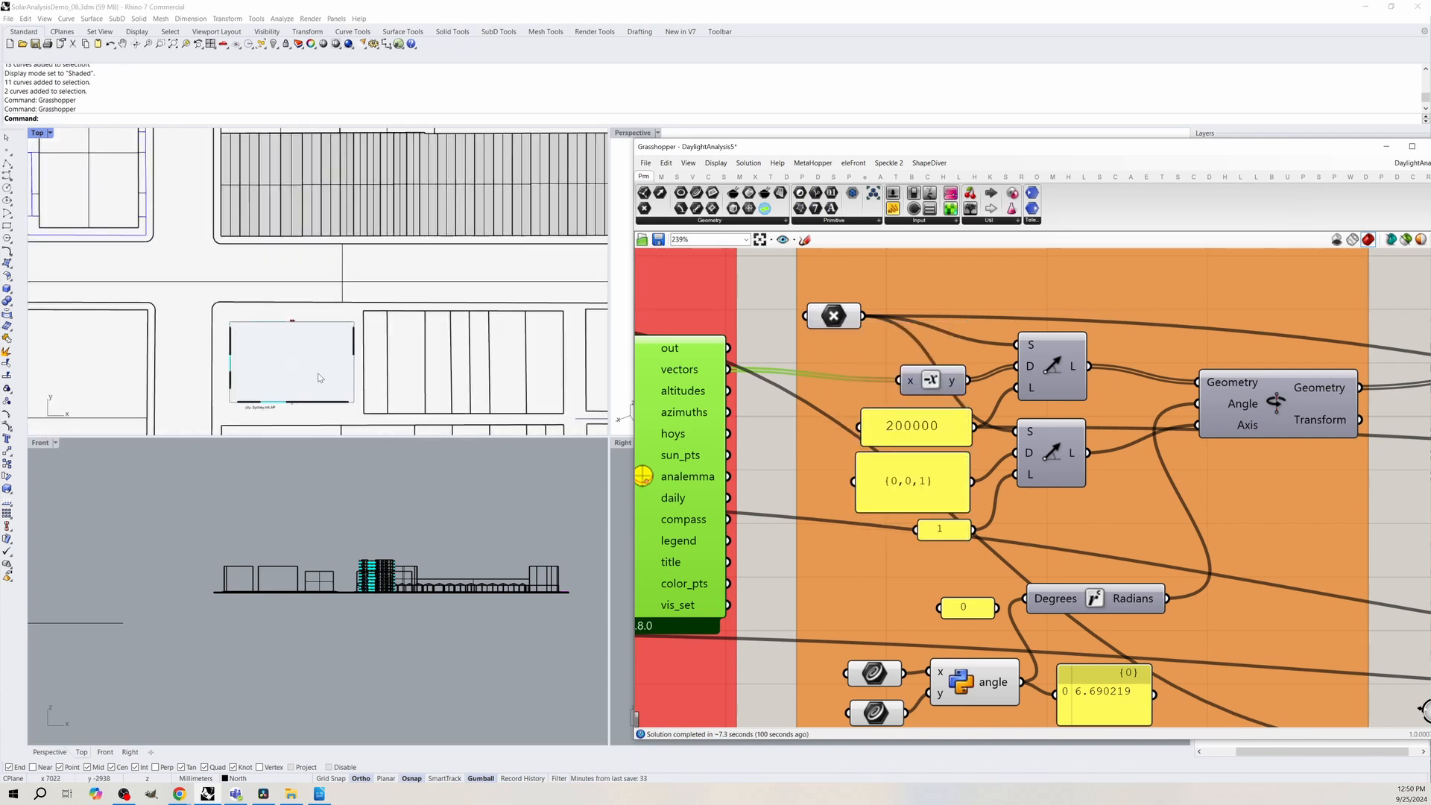
{"action": "right_click_drag", "start_coordinate": [1031, 416], "coordinate": [909, 410]}
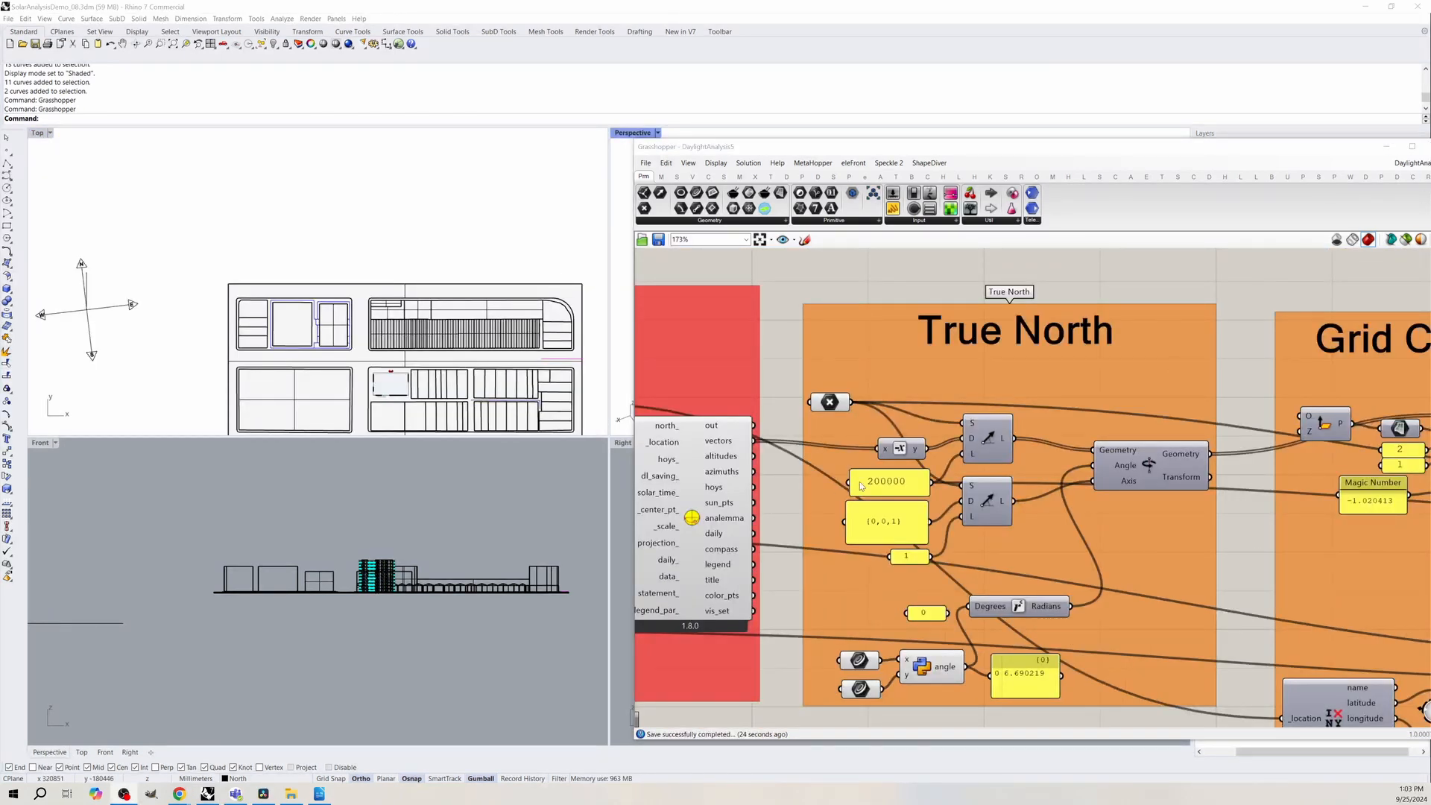
Highlight the sun vector lines from the upper line component and compare them with the north compass in the Top view.
{"action": "left_click", "coordinate": [993, 442]}
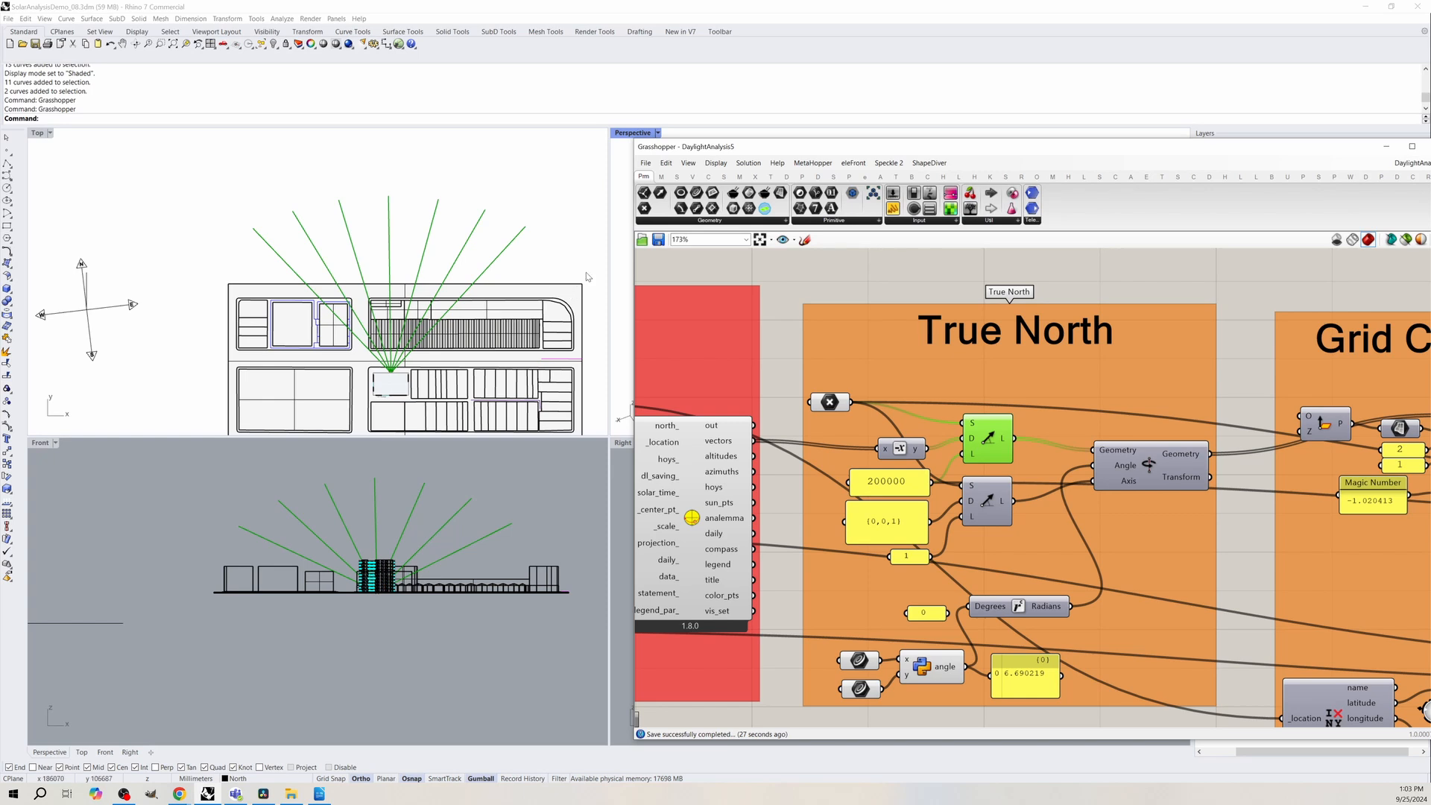
{"action": "left_click", "coordinate": [231, 207]}
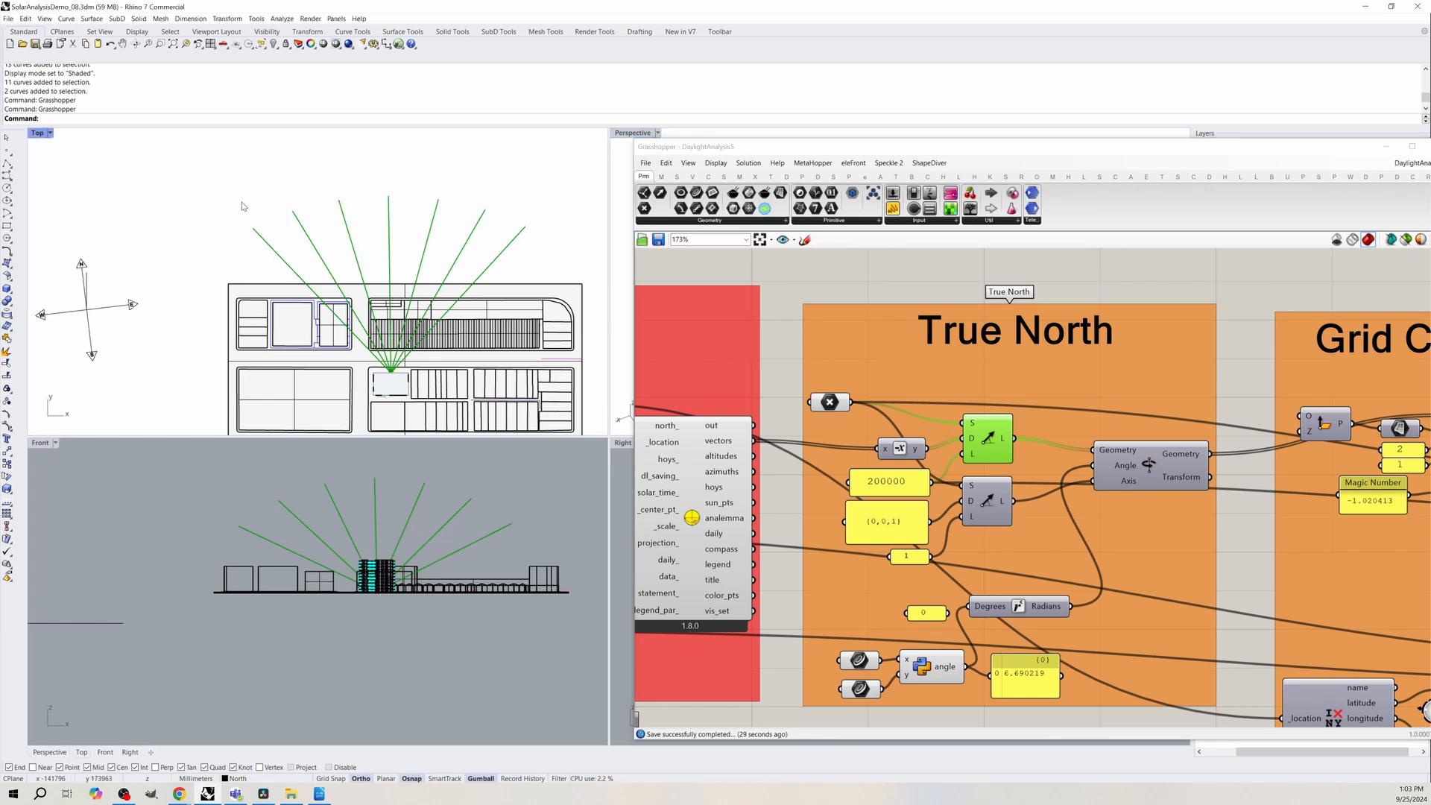
{"action": "left_click_drag", "start_coordinate": [152, 334], "coordinate": [63, 258]}
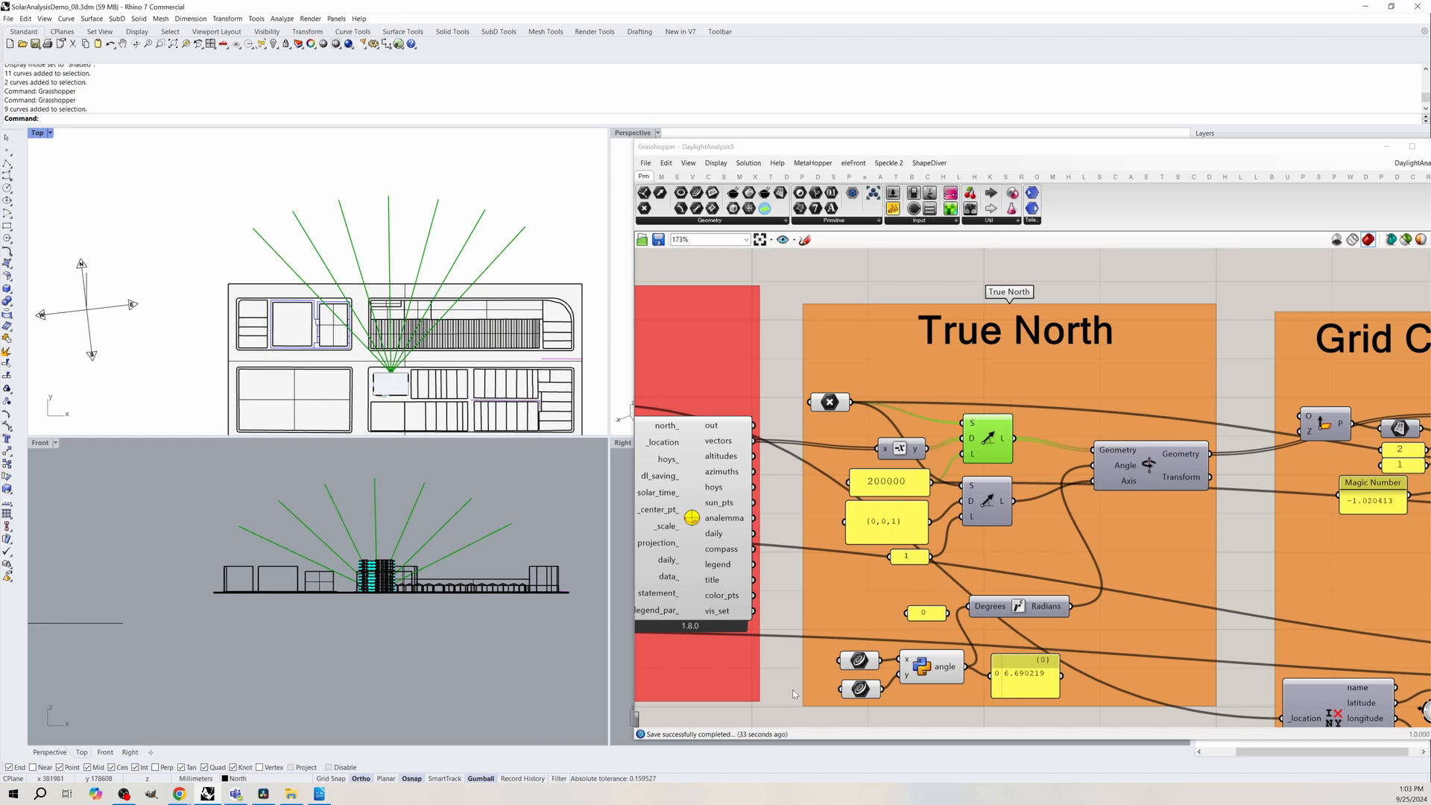
Inspect the two curve inputs of the angle script, its result panel and the degrees-to-radians conversion.
{"action": "left_click", "coordinate": [854, 661]}
{"action": "left_click", "coordinate": [864, 690]}
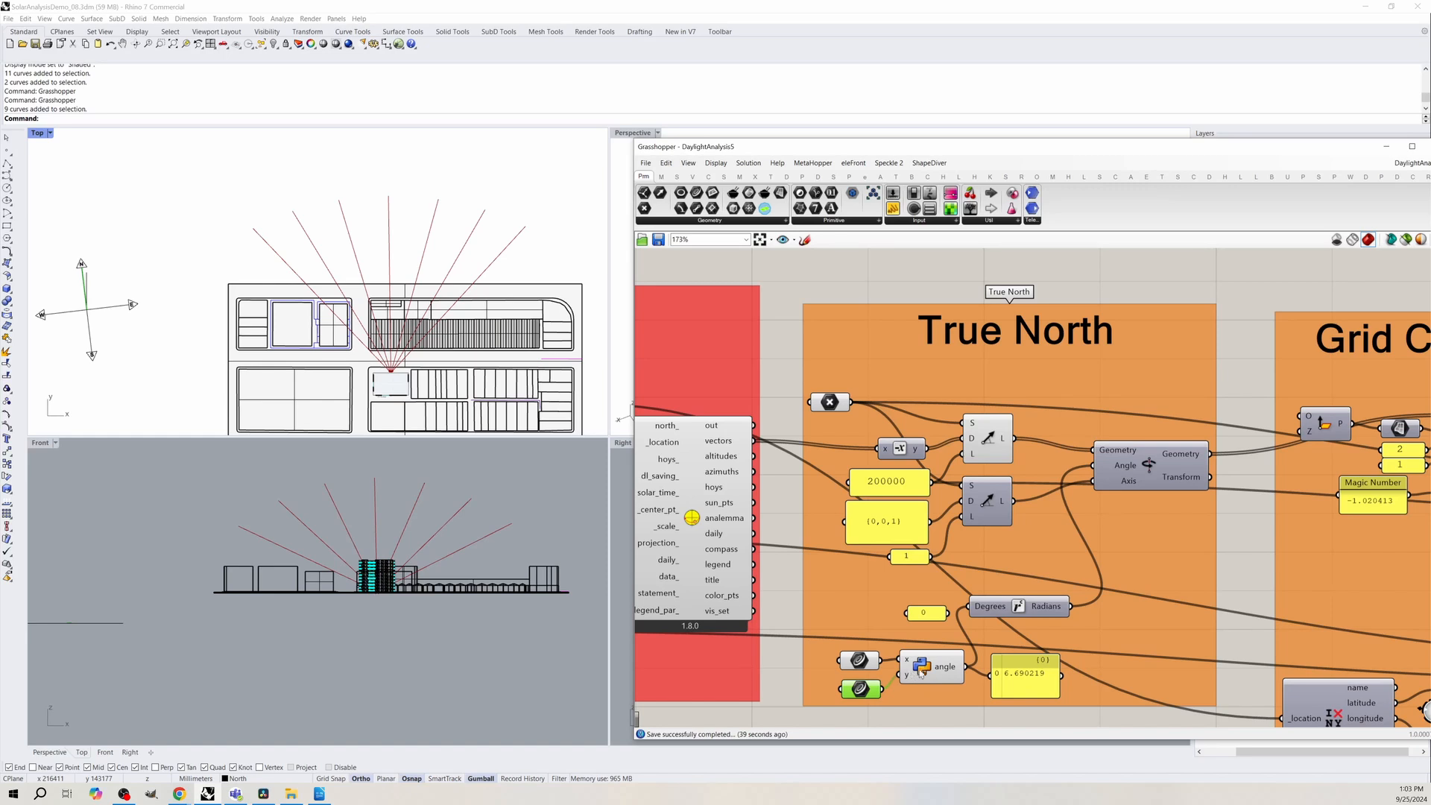
{"action": "left_click", "coordinate": [1023, 685]}
{"action": "left_click", "coordinate": [1003, 606]}
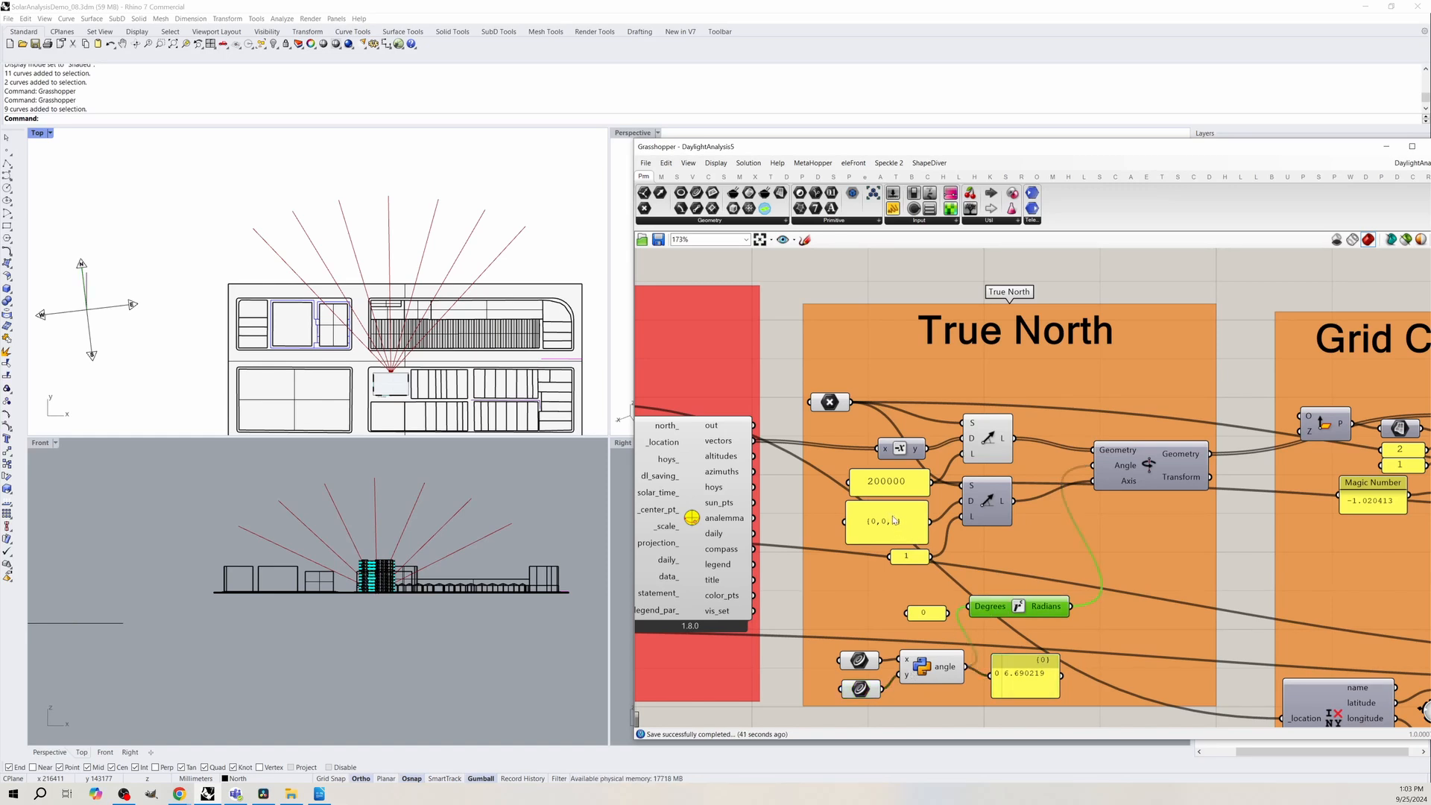
Select the rotate component to highlight the rotated sun vectors and turn off the preview of the upper, unrotated line component.
{"action": "left_click", "coordinate": [1142, 474]}
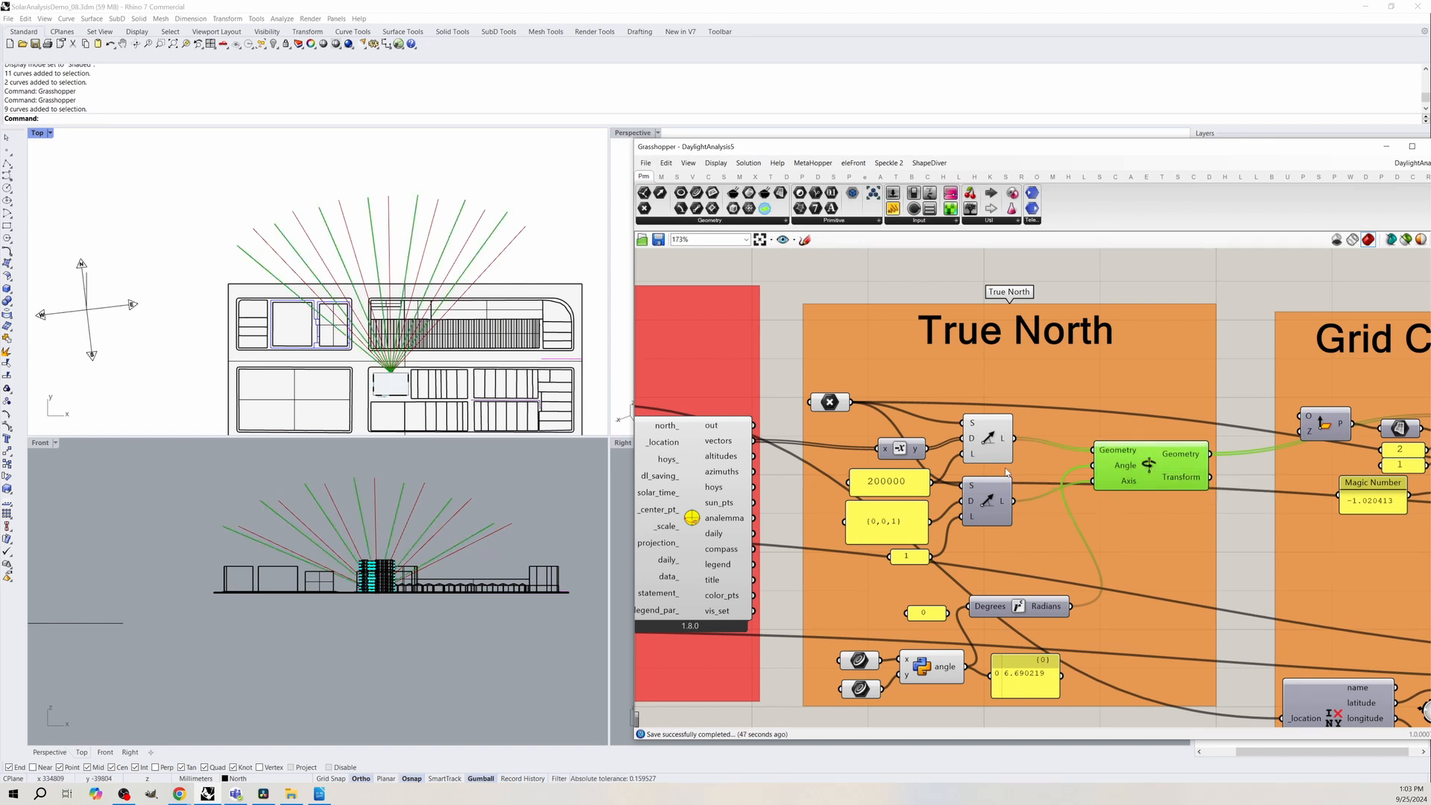
{"action": "right_click", "coordinate": [996, 445]}
{"action": "left_click", "coordinate": [1029, 469]}
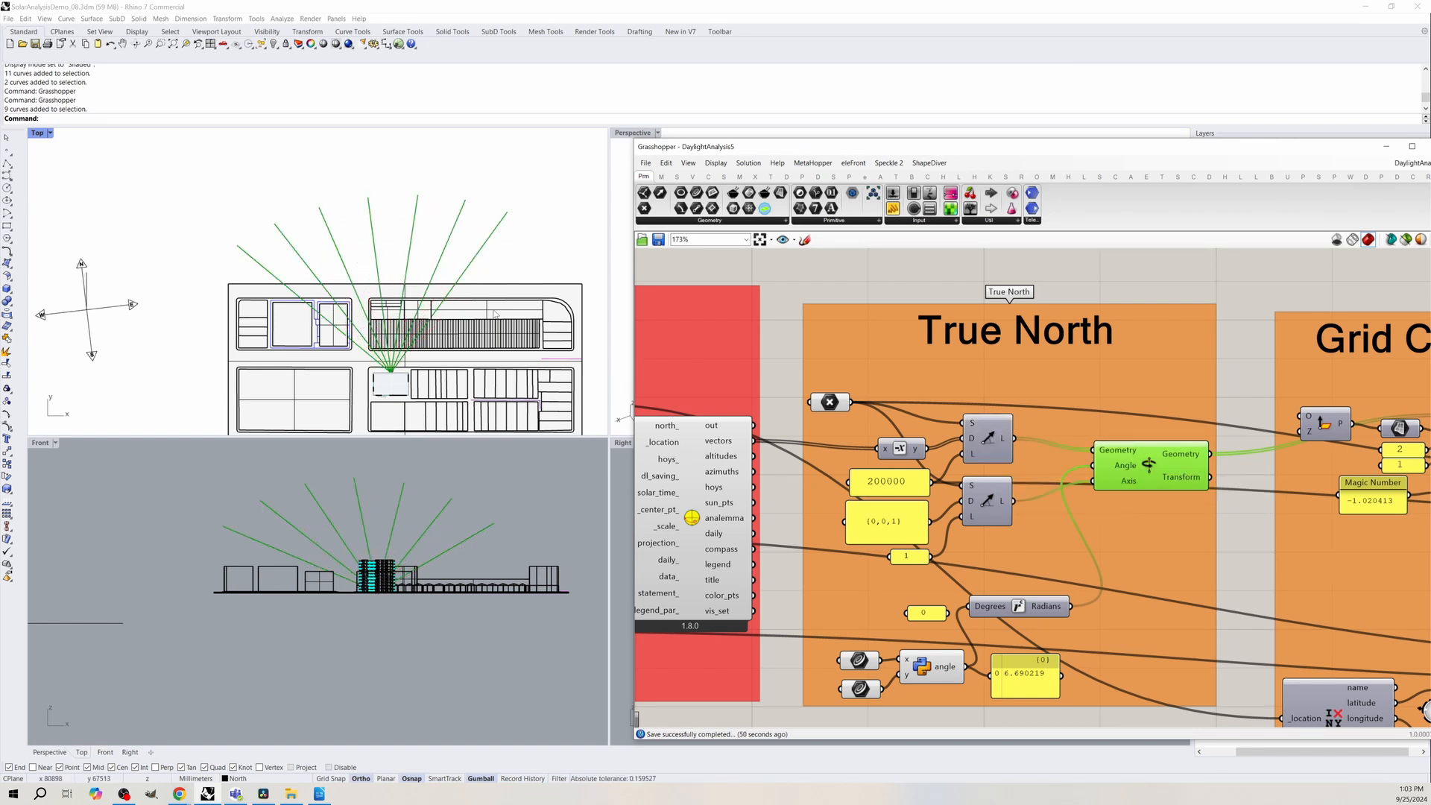
Look over the grid convergence part of the definition, and switch to the browser to read the article's Grid convergence section.
{"action": "right_click_drag", "start_coordinate": [1103, 481], "coordinate": [737, 477]}
{"action": "right_click_drag", "start_coordinate": [864, 498], "coordinate": [796, 451]}
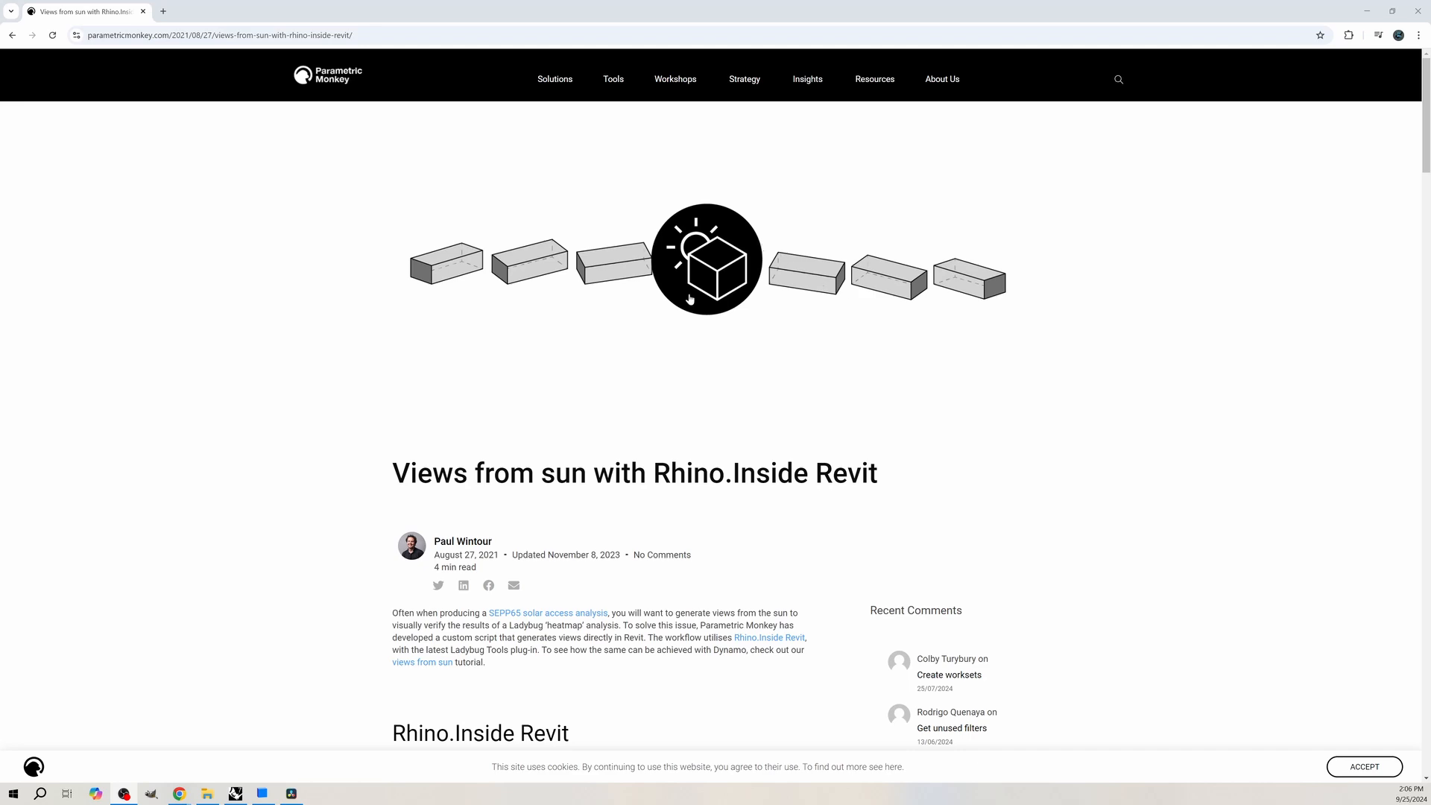
{"action": "scroll", "coordinate": [684, 311], "scroll_direction": "down", "scroll_amount": 6}
{"action": "scroll", "coordinate": [684, 311], "scroll_direction": "down", "scroll_amount": 20}
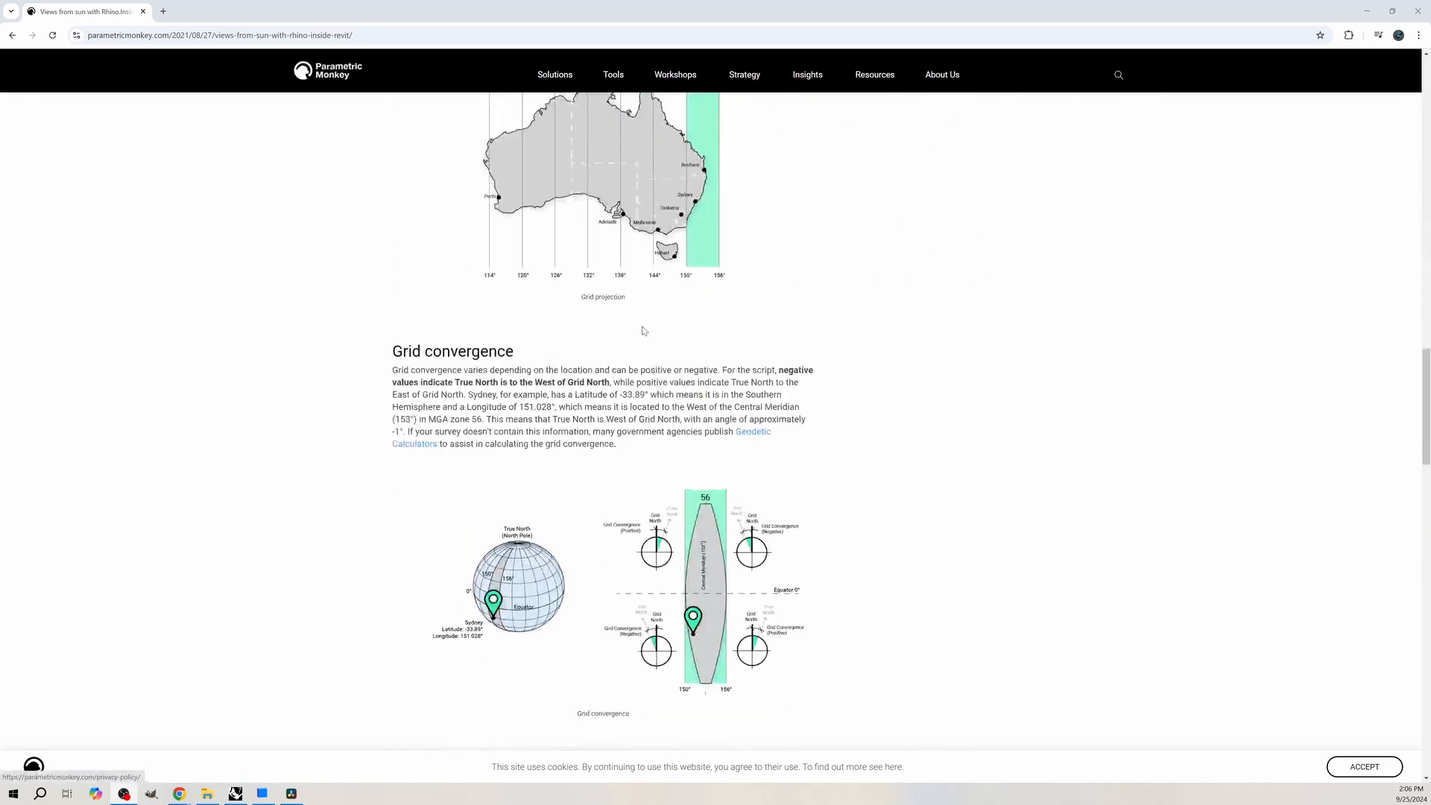
{"action": "scroll", "coordinate": [638, 335], "scroll_direction": "down", "scroll_amount": 8}
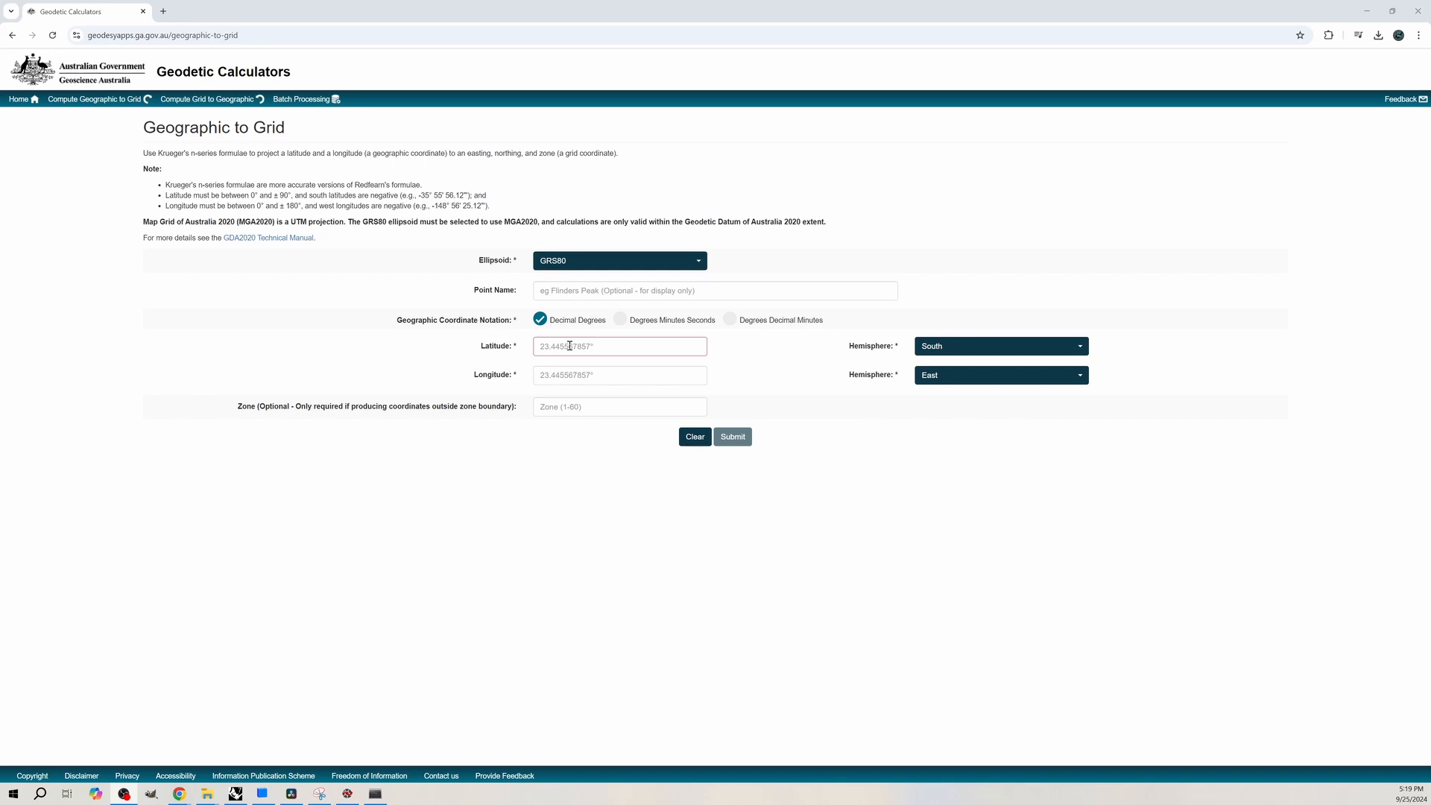
Compute the grid convergence for latitude 33.9464 South and longitude 151.1731 East in zone 56, and highlight the Grid Convergence value.
{"action": "left_click", "coordinate": [569, 346]}
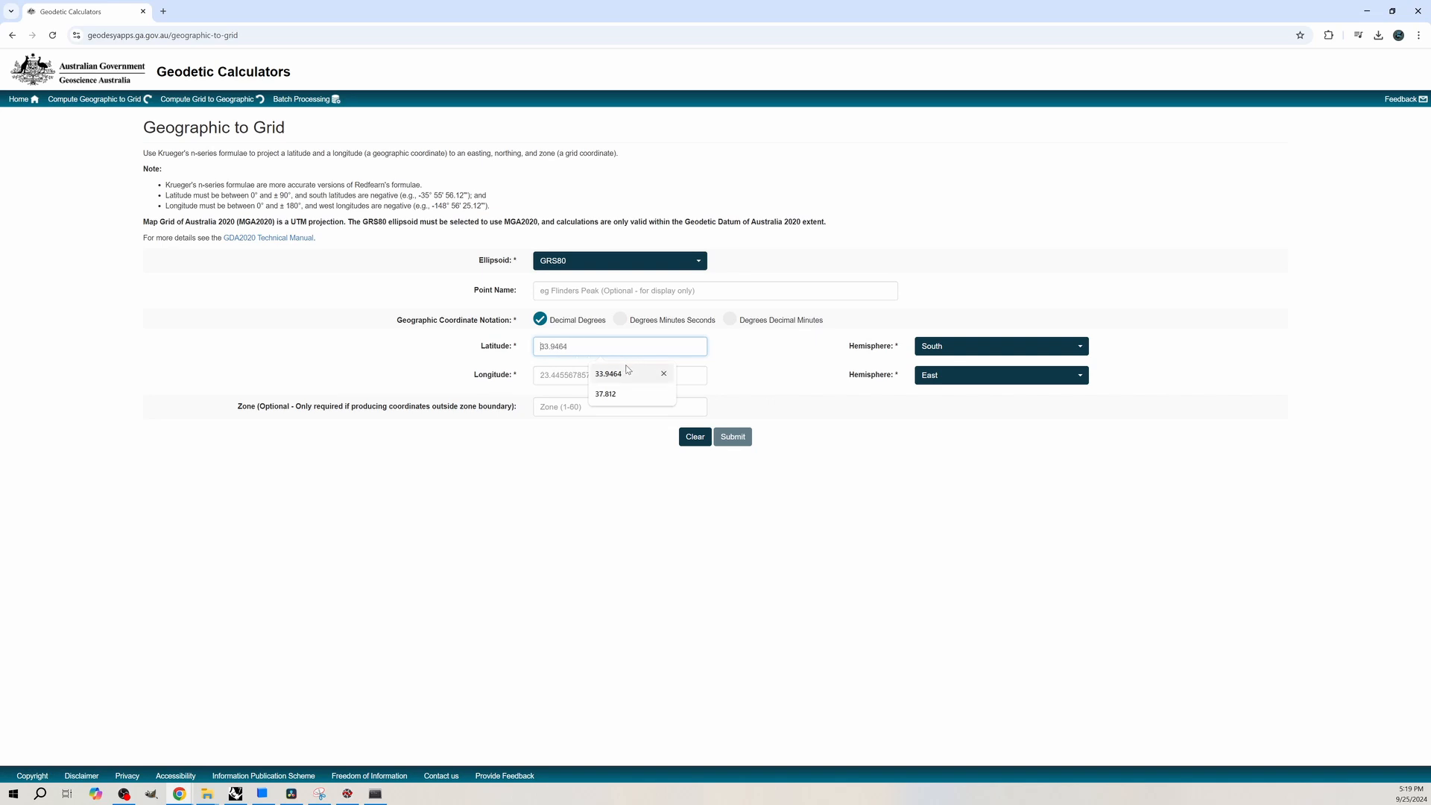
{"action": "left_click", "coordinate": [609, 374]}
{"action": "left_click", "coordinate": [596, 377]}
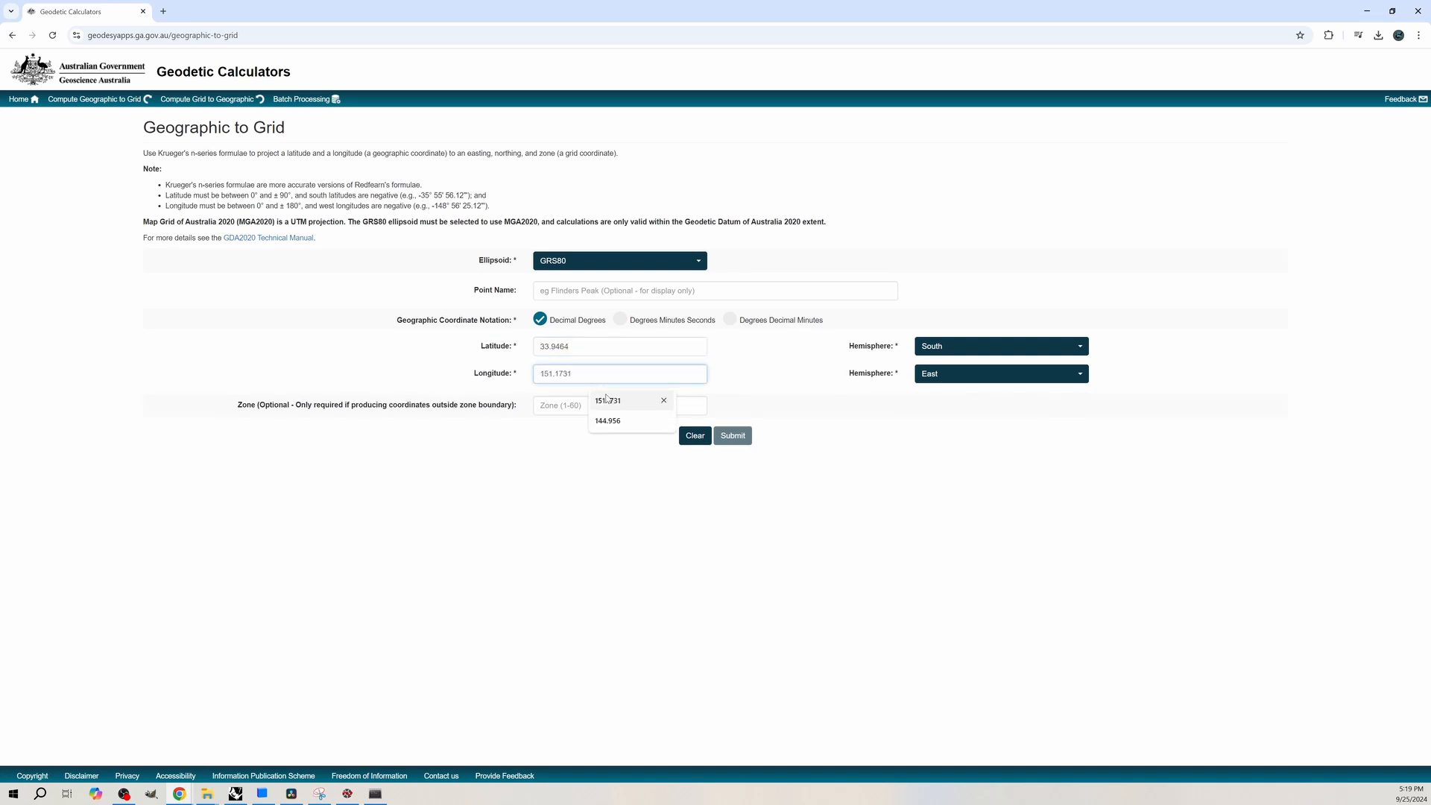
{"action": "left_click", "coordinate": [608, 400]}
{"action": "left_click", "coordinate": [606, 399]}
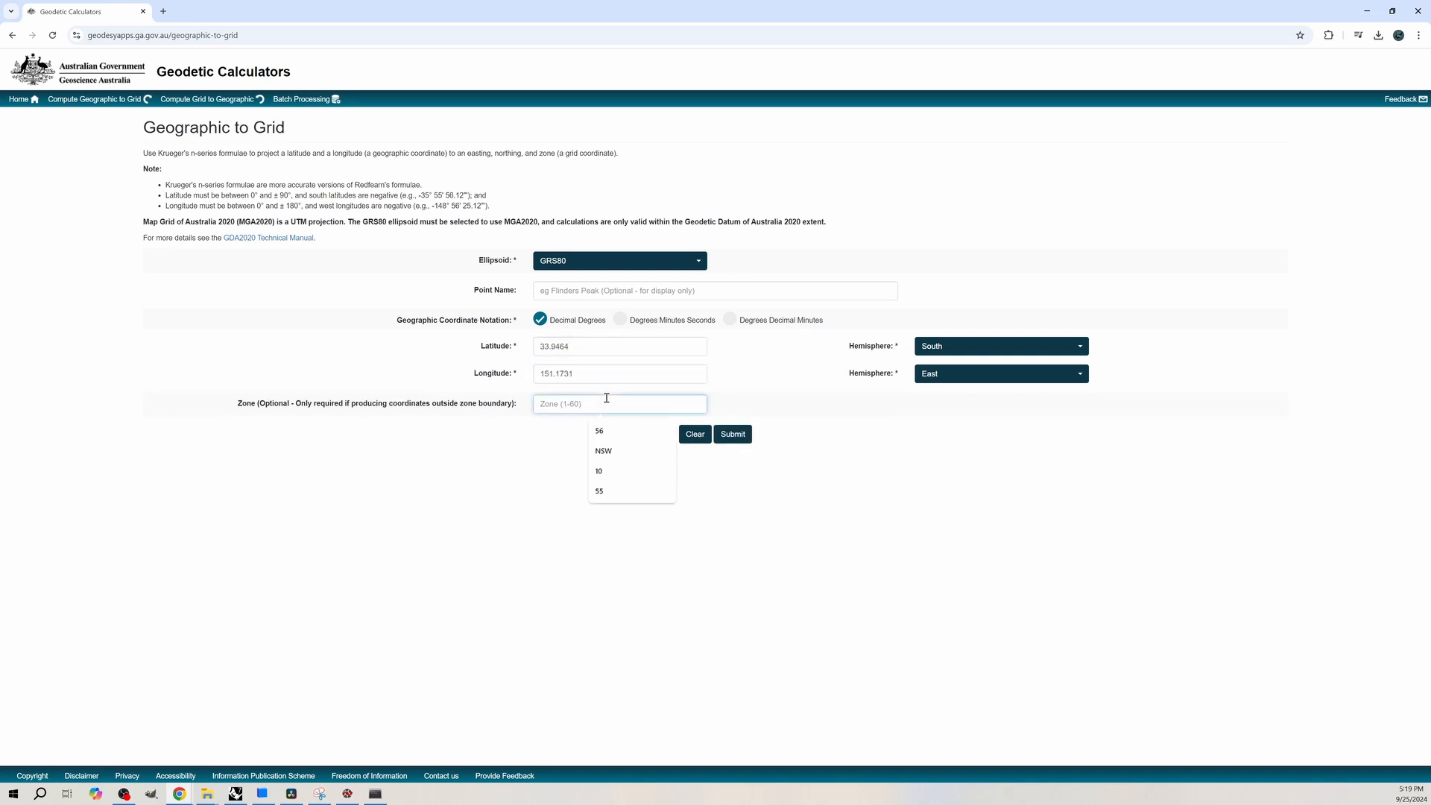
{"action": "left_click", "coordinate": [605, 431]}
{"action": "left_click", "coordinate": [725, 435]}
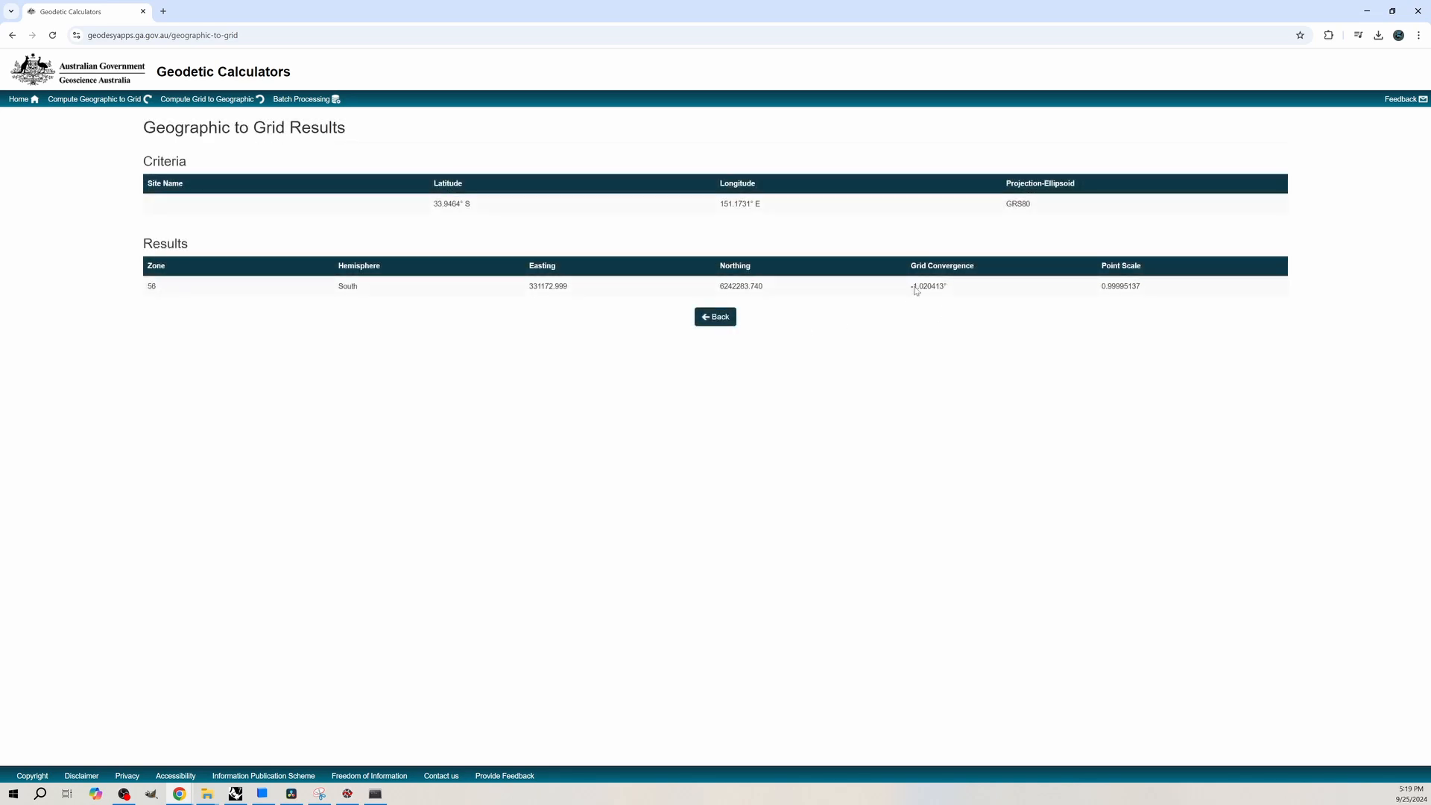
{"action": "left_click_drag", "start_coordinate": [911, 286], "coordinate": [954, 287]}
Switch back to Grasshopper and inspect the Grid_Conv Python script, including its redfearn import and the line calculating the grid convergence.
{"action": "left_click", "coordinate": [1368, 11]}
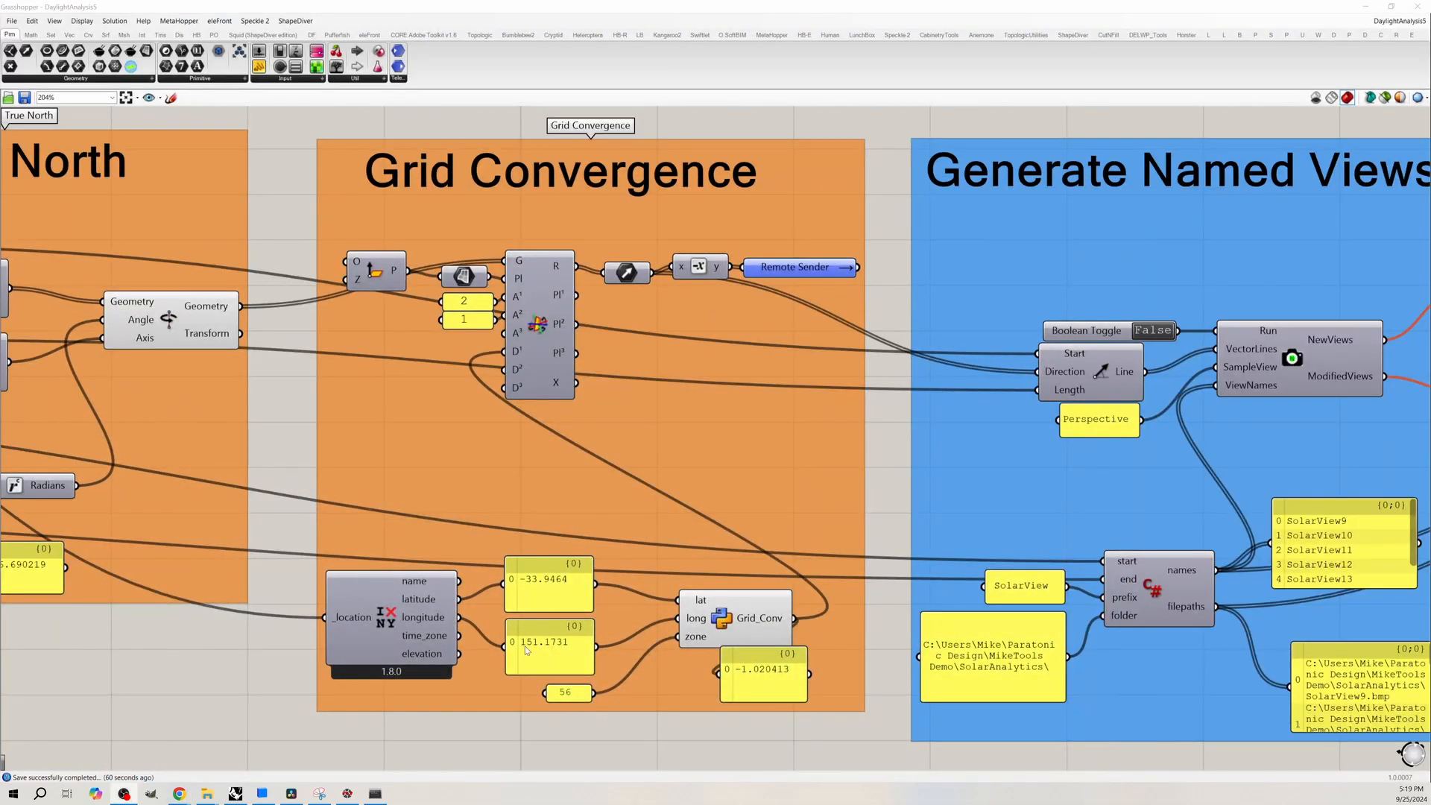
{"action": "scroll", "coordinate": [527, 651], "scroll_direction": "up", "scroll_amount": 3}
{"action": "double_click", "coordinate": [799, 610]}
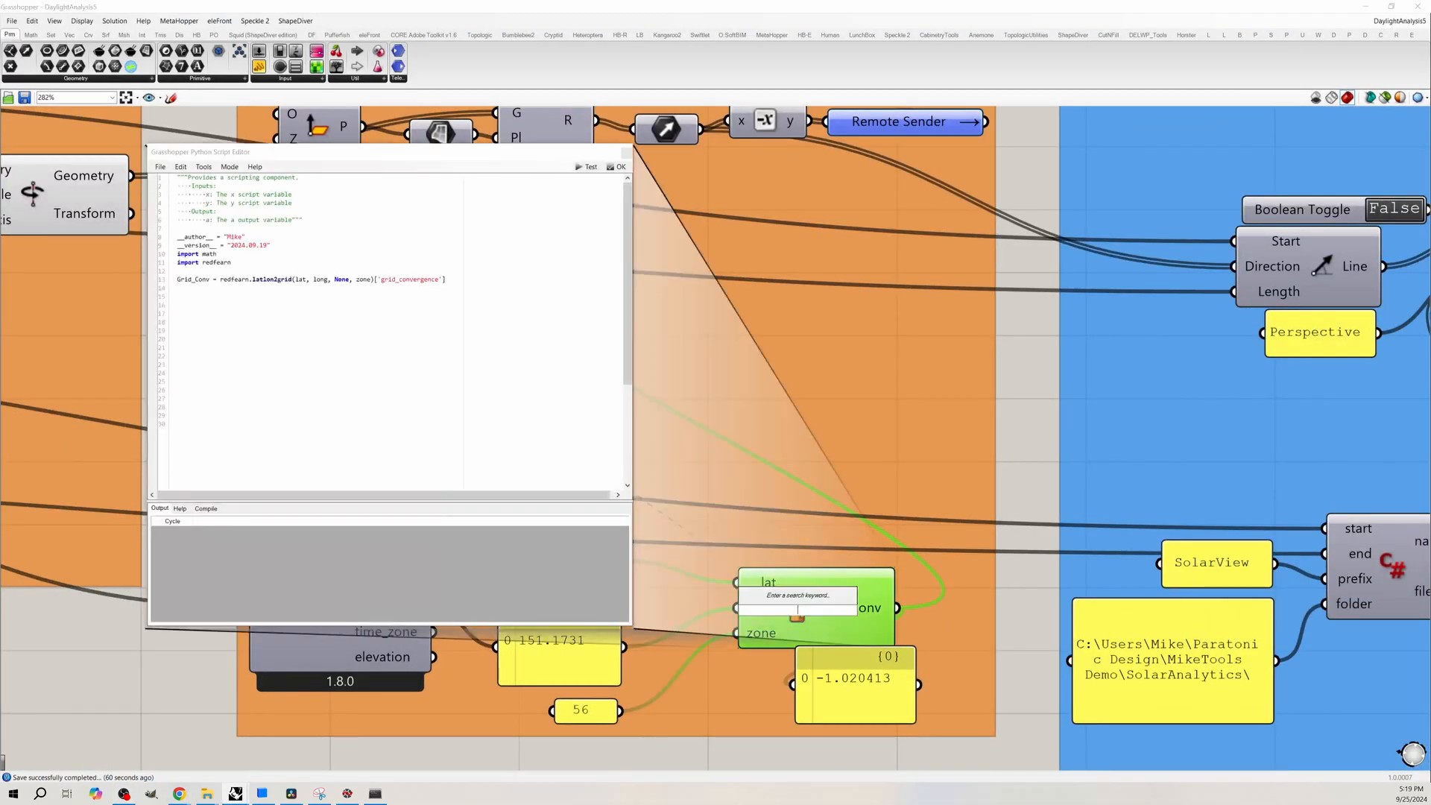
{"action": "double_click", "coordinate": [215, 263]}
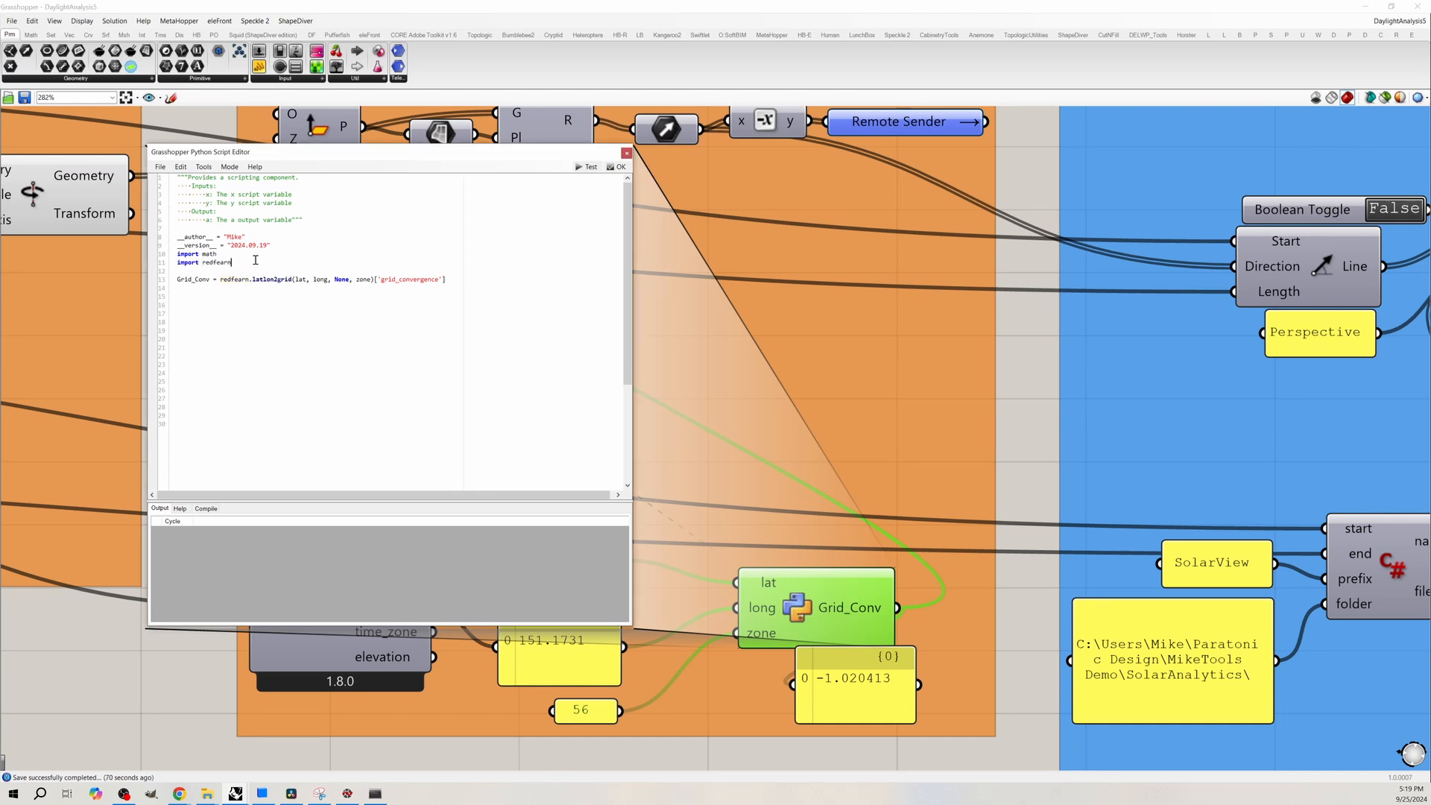
{"action": "left_click", "coordinate": [329, 279]}
{"action": "type", "text": ","}
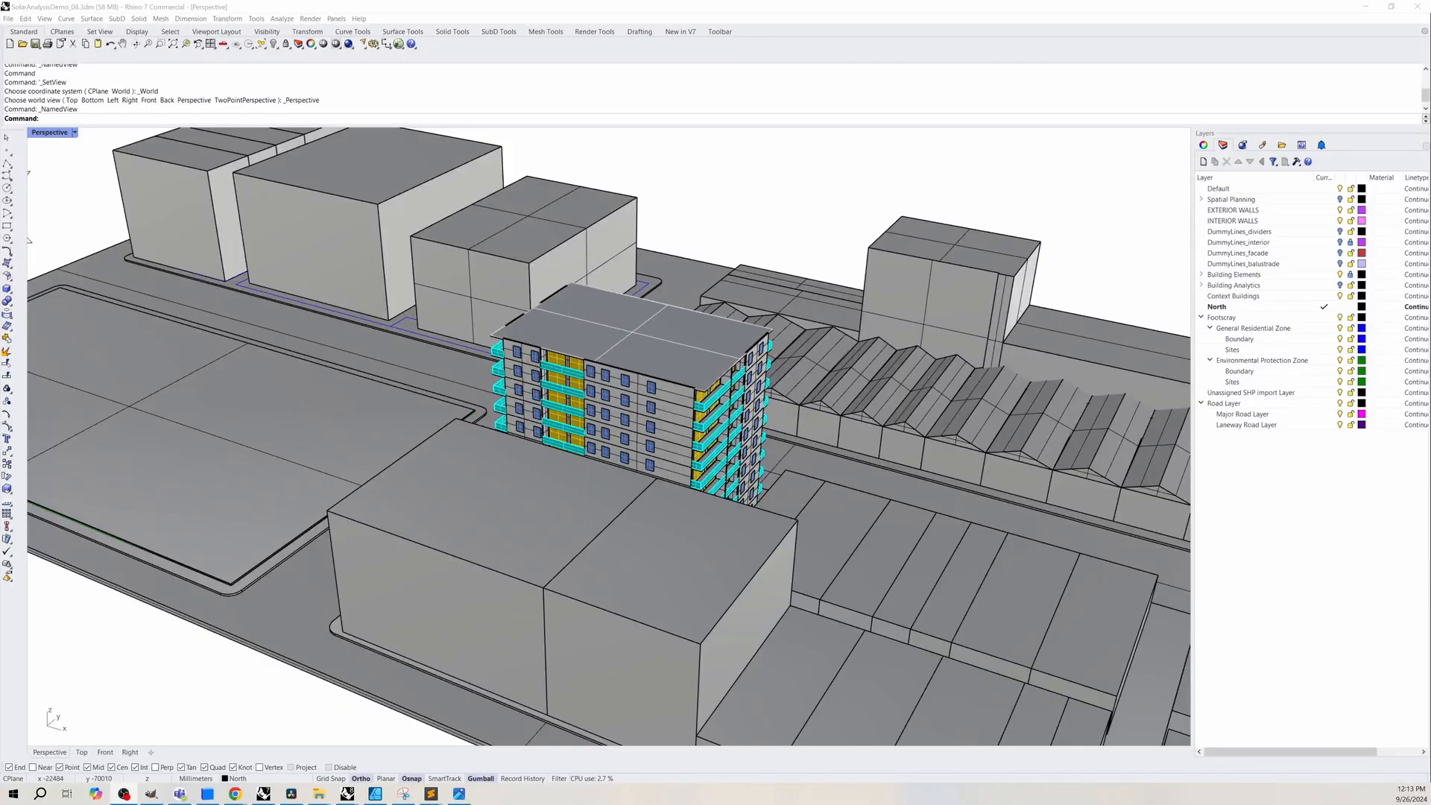
Save the current Perspective viewport in Rhino as a named view called "new view".
{"action": "left_click", "coordinate": [74, 132]}
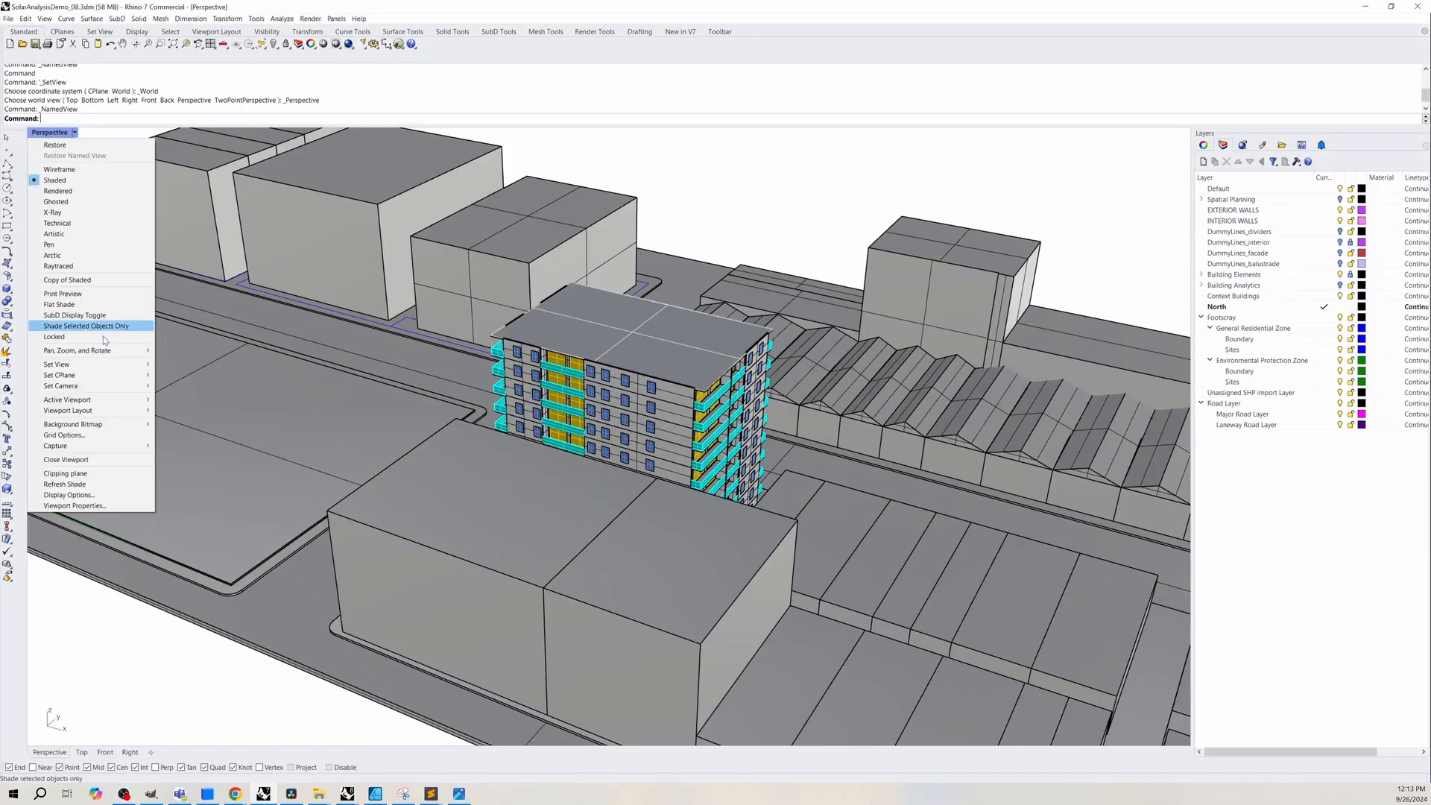
{"action": "mouse_move", "coordinate": [90, 363]}
{"action": "left_click", "coordinate": [222, 480]}
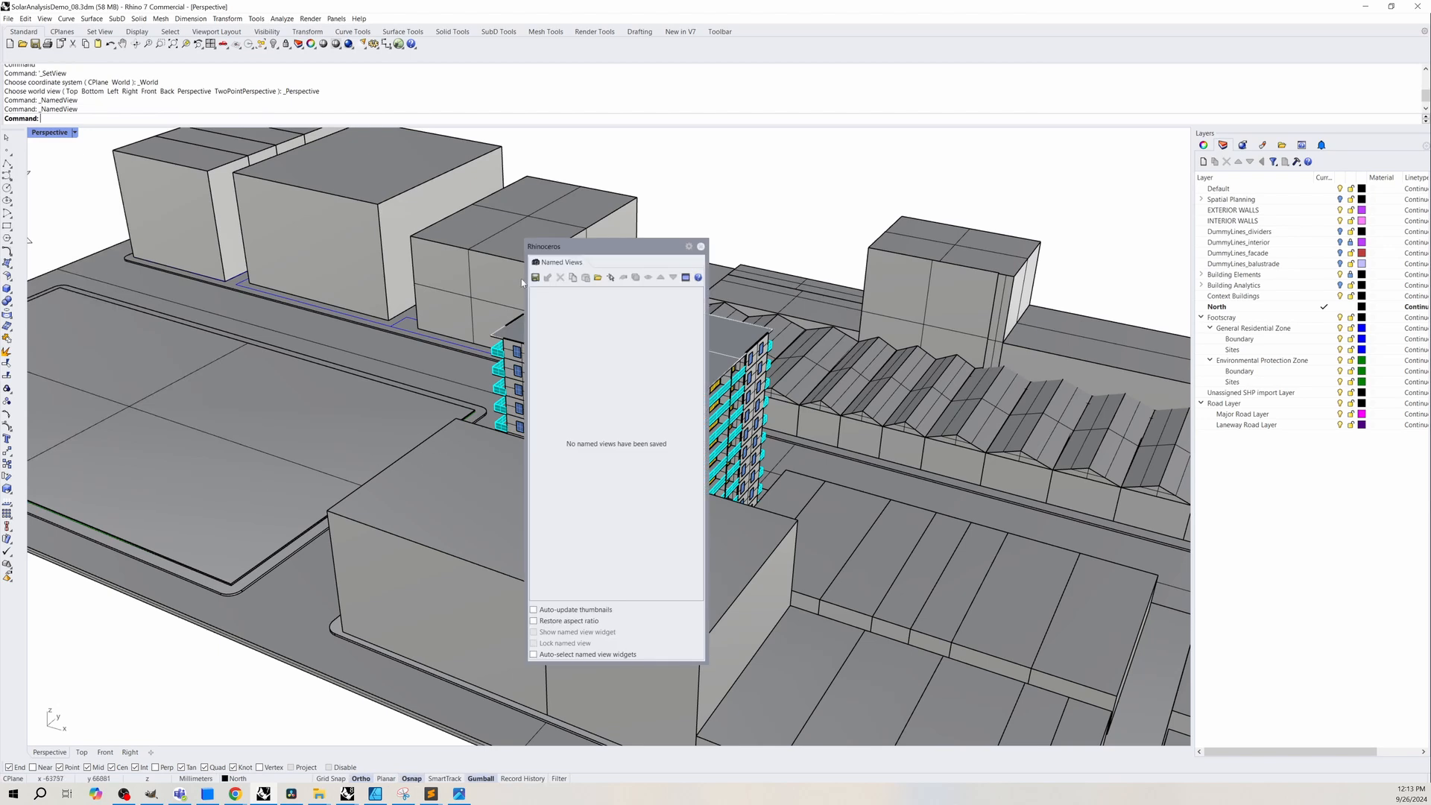
{"action": "left_click", "coordinate": [535, 277]}
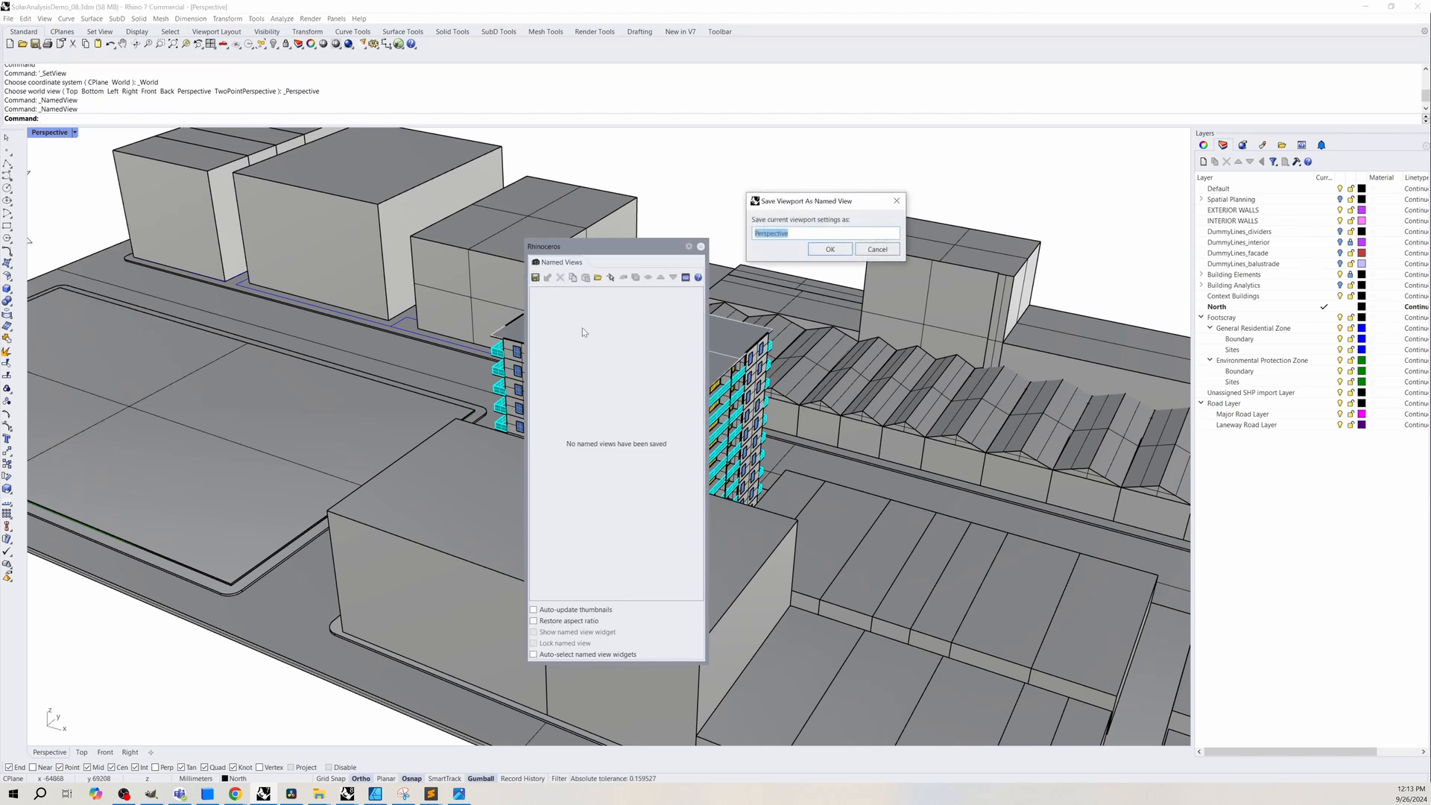
{"action": "type", "text": "new view"}
{"action": "key", "text": "Return"}
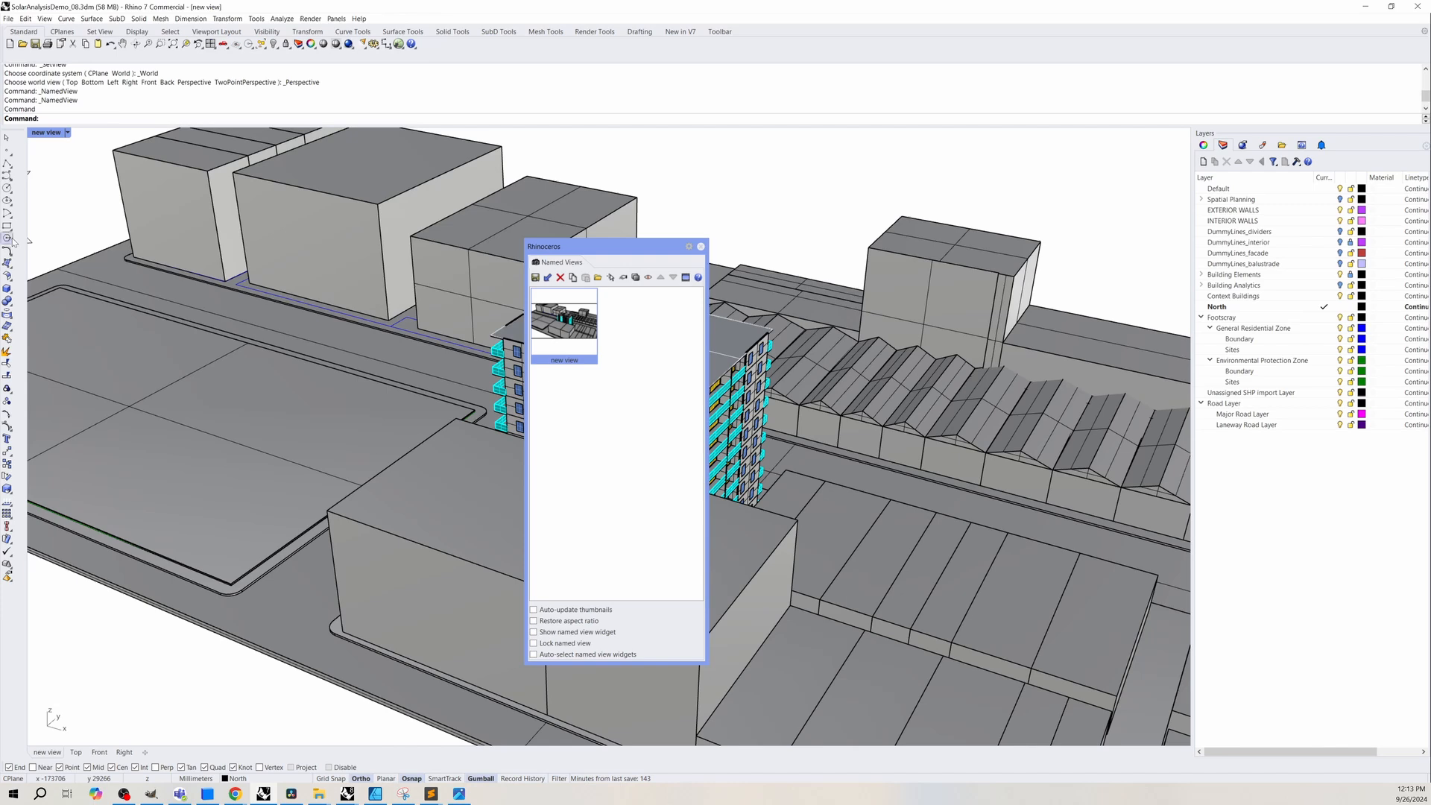
Set the viewport back to the standard Perspective view, and restore the saved "new view" after changing the camera.
{"action": "left_click", "coordinate": [67, 133]}
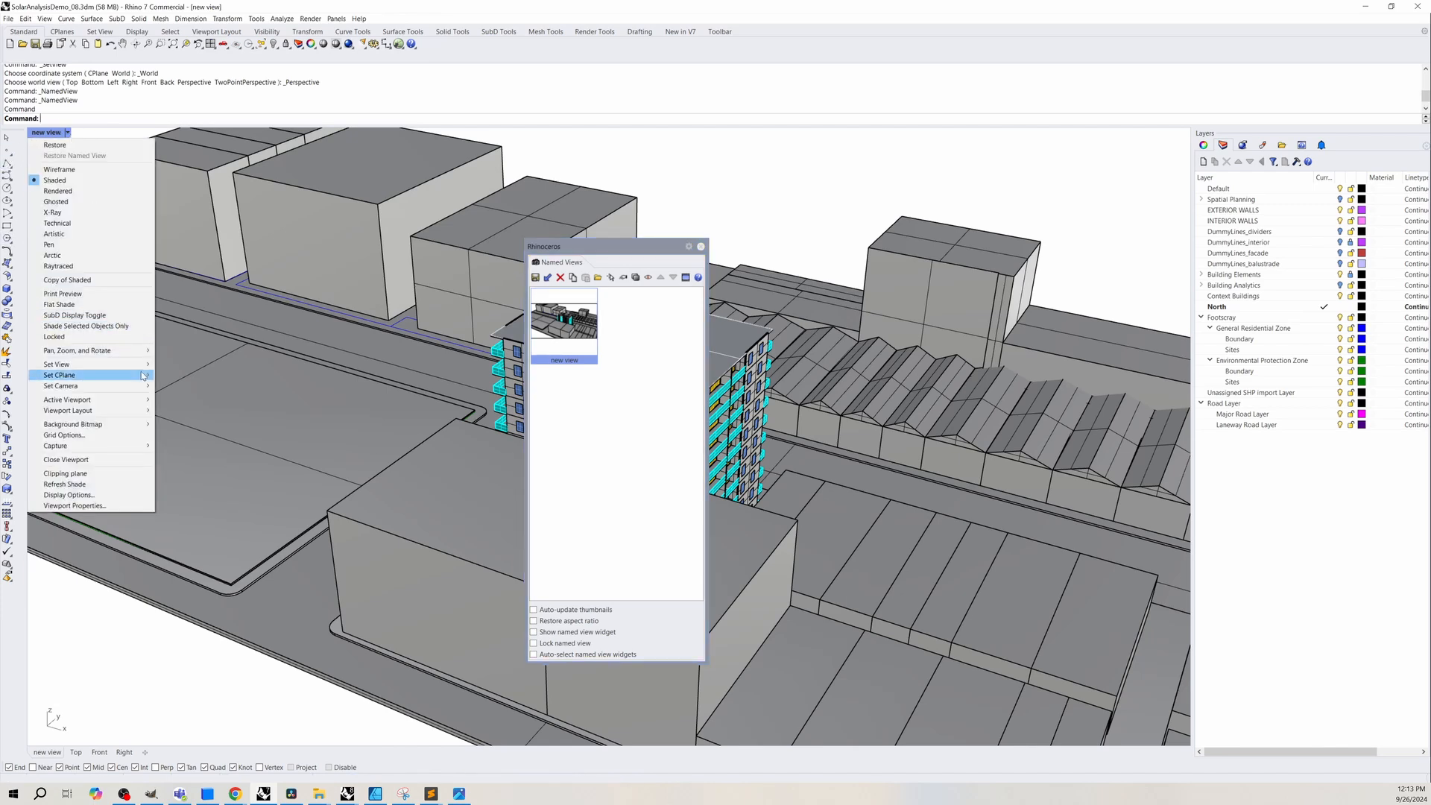
{"action": "mouse_move", "coordinate": [112, 364]}
{"action": "left_click", "coordinate": [207, 443]}
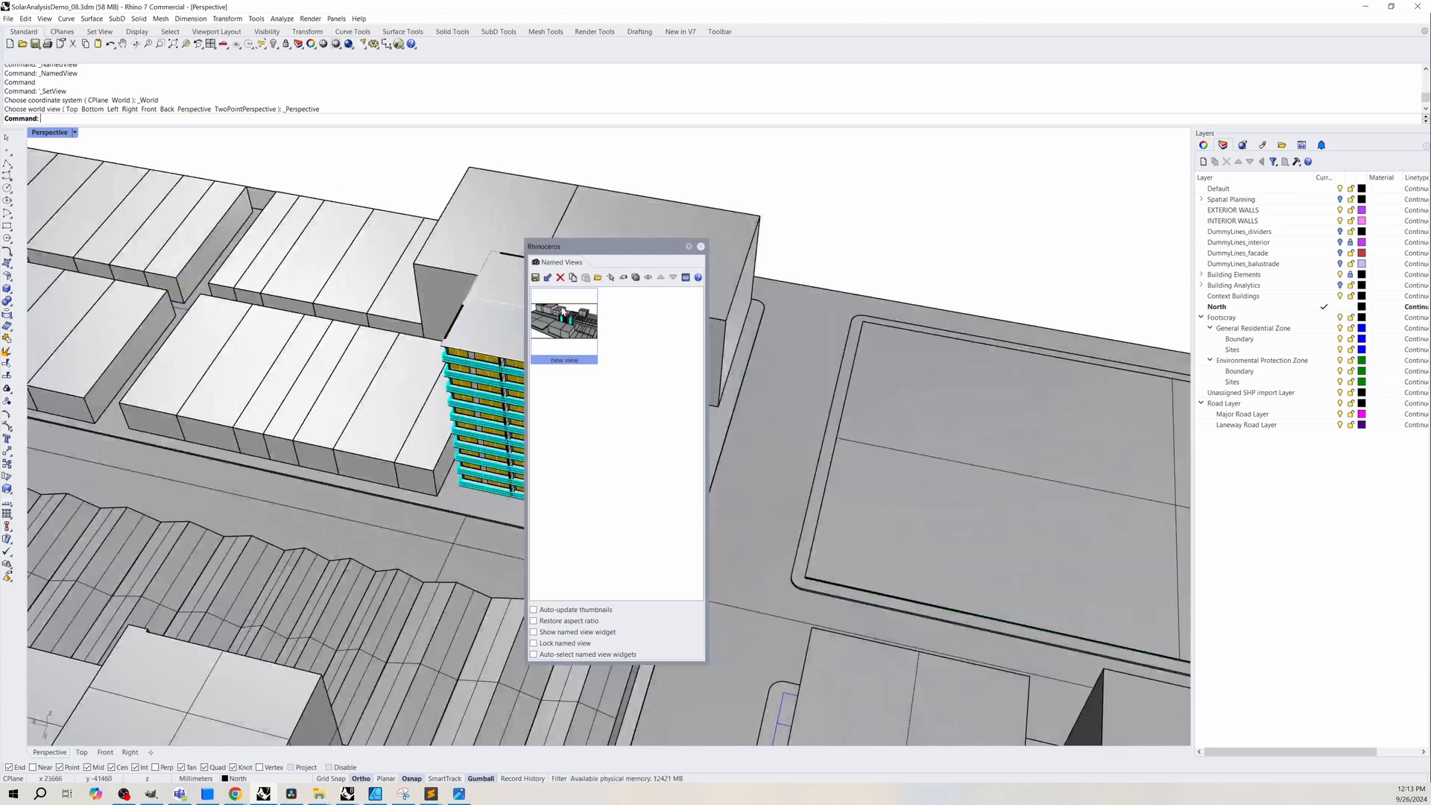
{"action": "double_click", "coordinate": [565, 313]}
Switch to Grasshopper and set the Run toggle of the Generate Named Views component to True, with Perspective as the sample view.
{"action": "key", "text": "alt+Tab"}
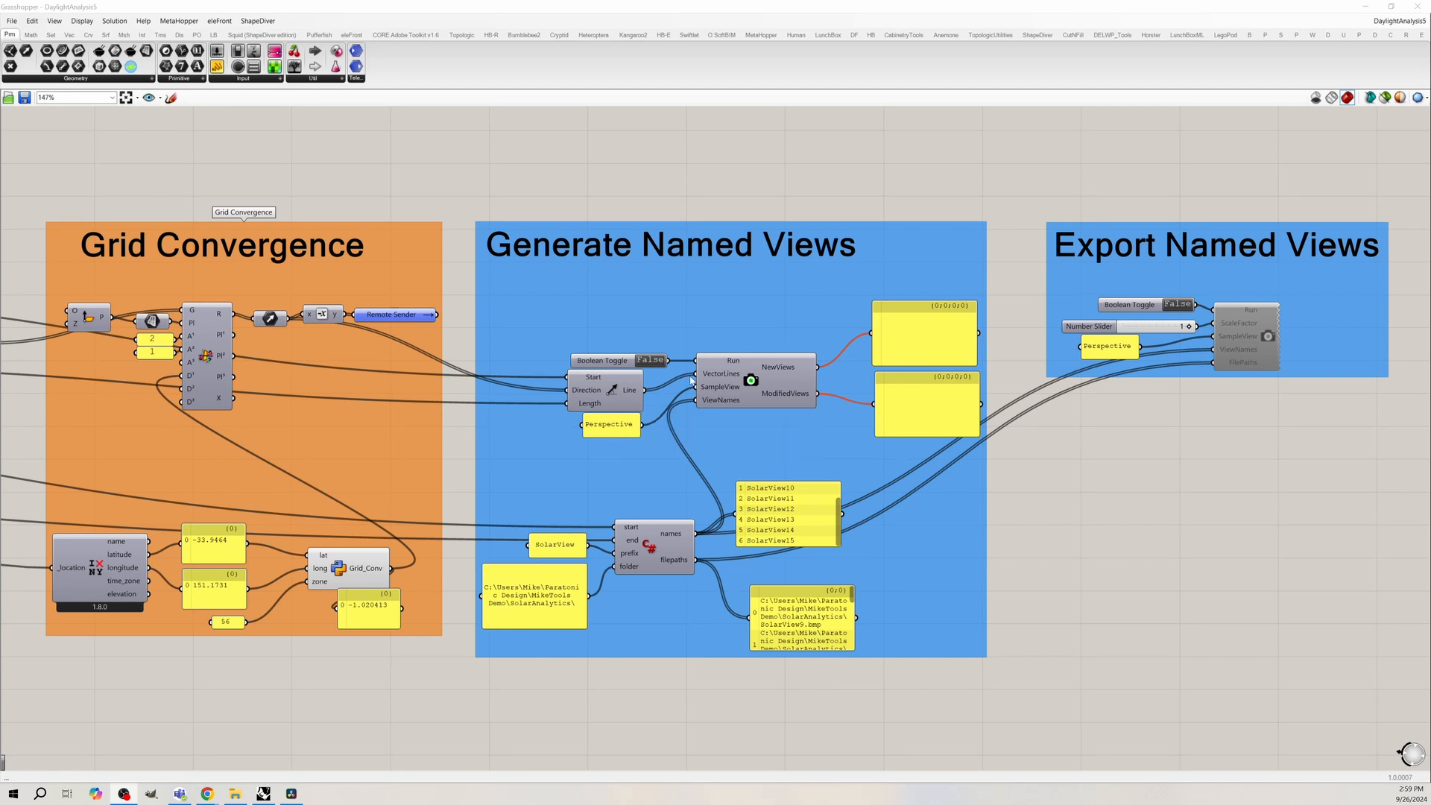
{"action": "left_click", "coordinate": [613, 432]}
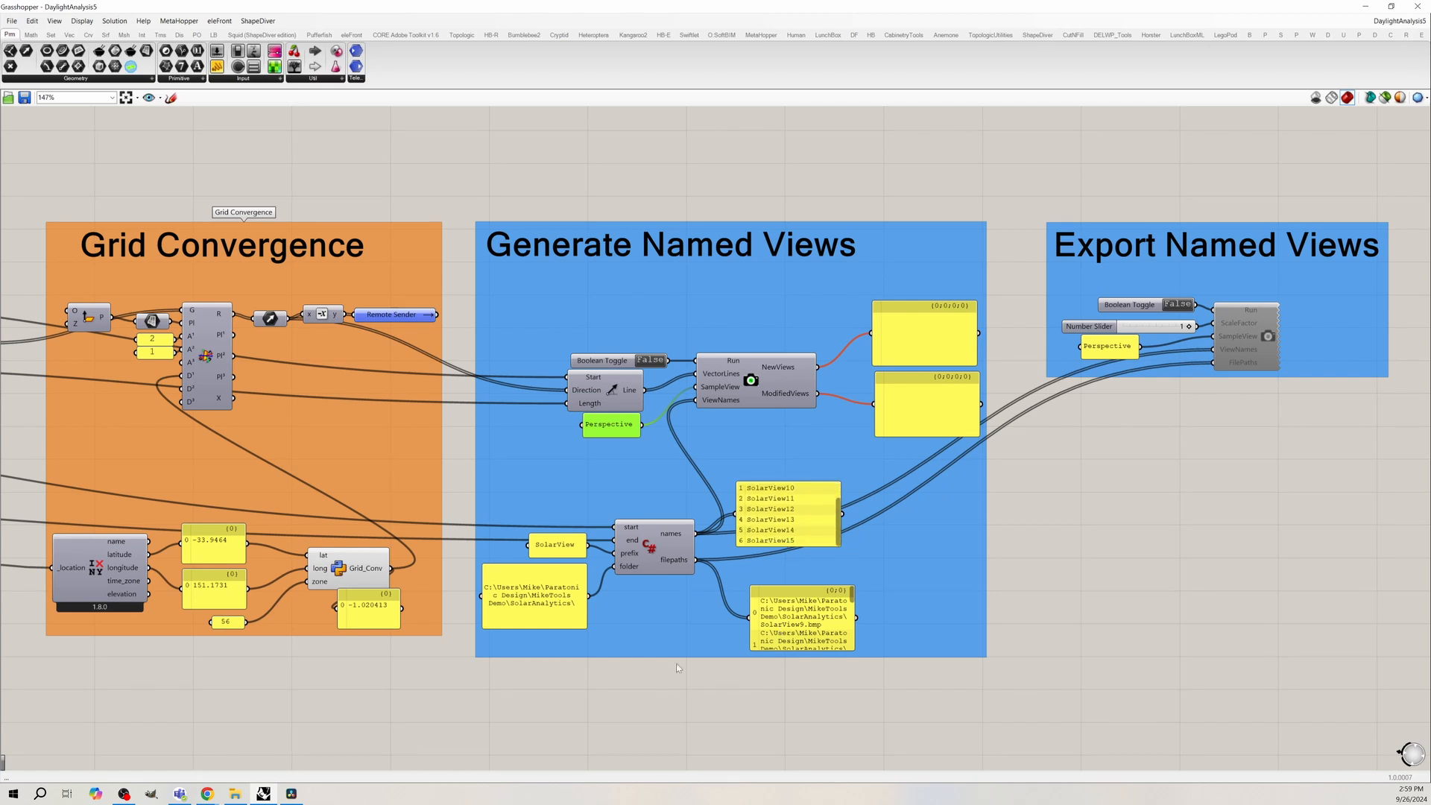
{"action": "double_click", "coordinate": [650, 360]}
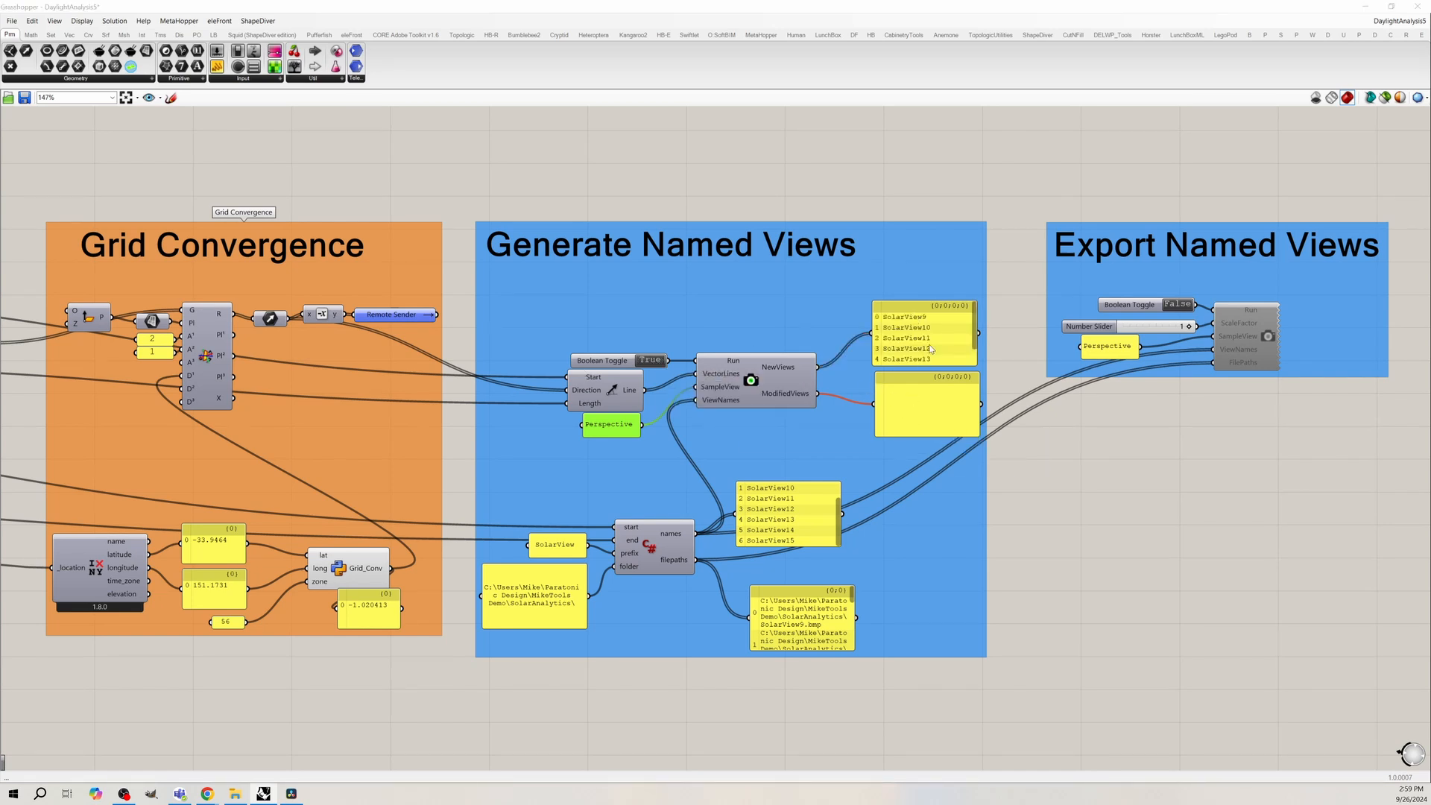
Switch to Rhino and set the Perspective viewport to the generated named view SolarView9.
{"action": "left_click", "coordinate": [1365, 6]}
{"action": "left_click", "coordinate": [75, 132]}
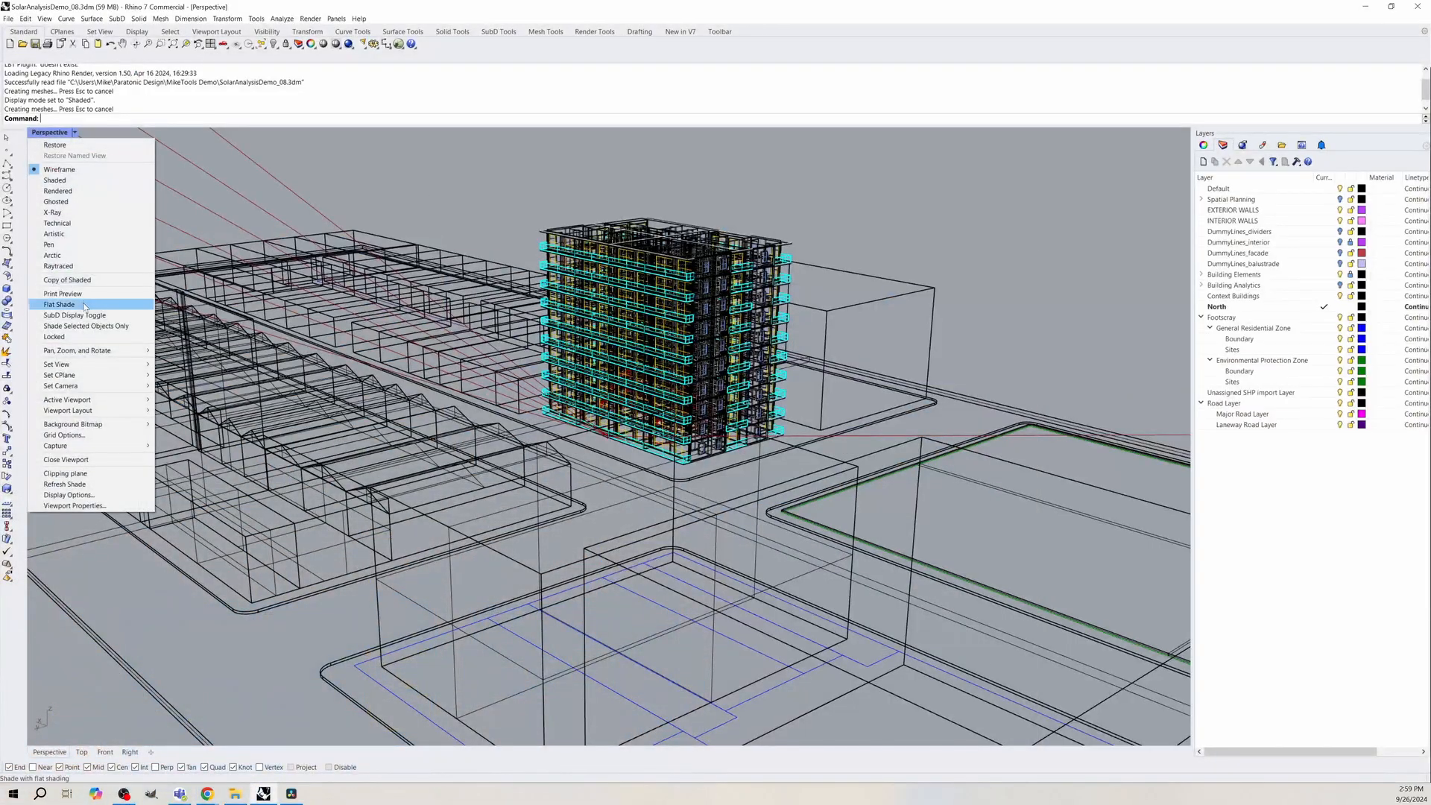
{"action": "mouse_move", "coordinate": [112, 364]}
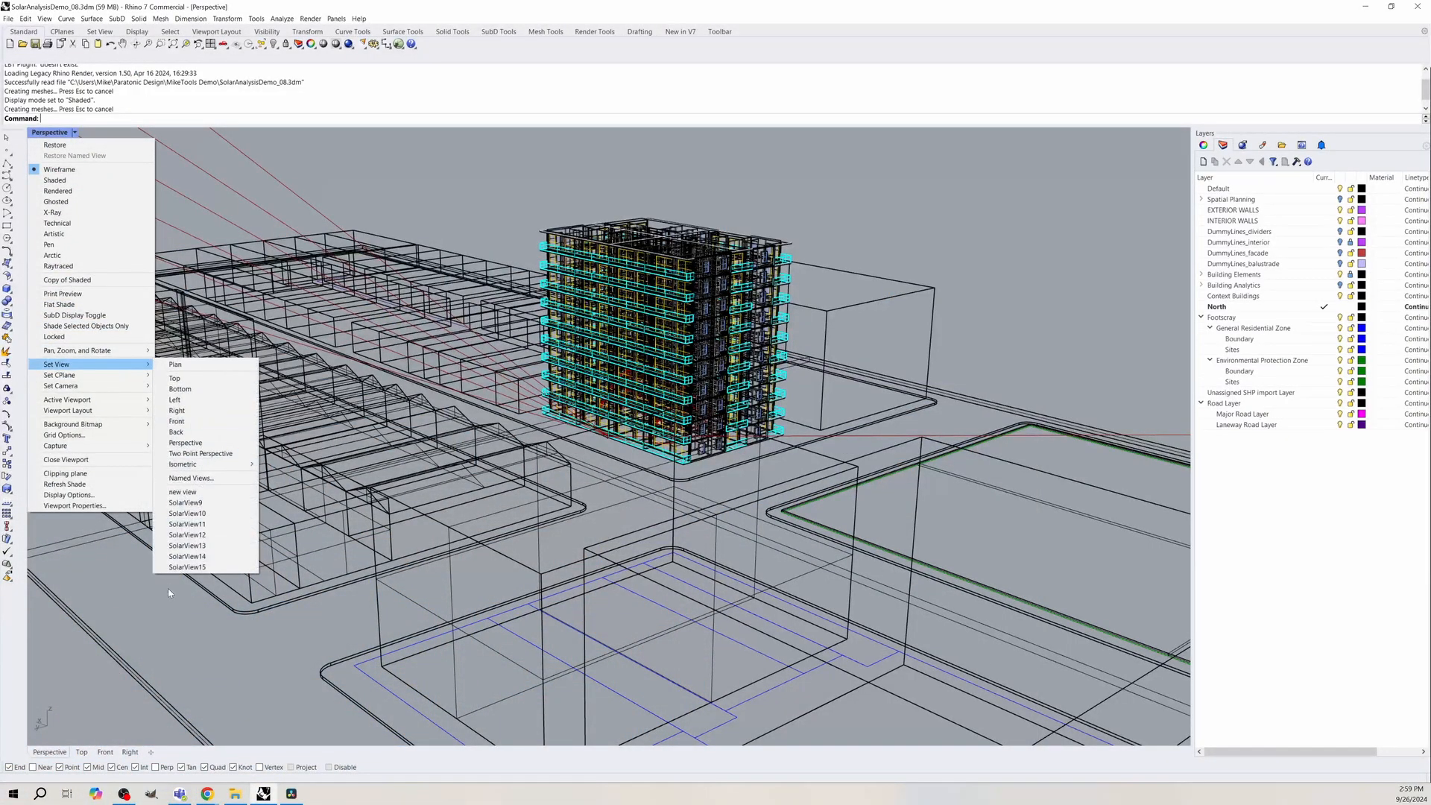
{"action": "left_click", "coordinate": [187, 503]}
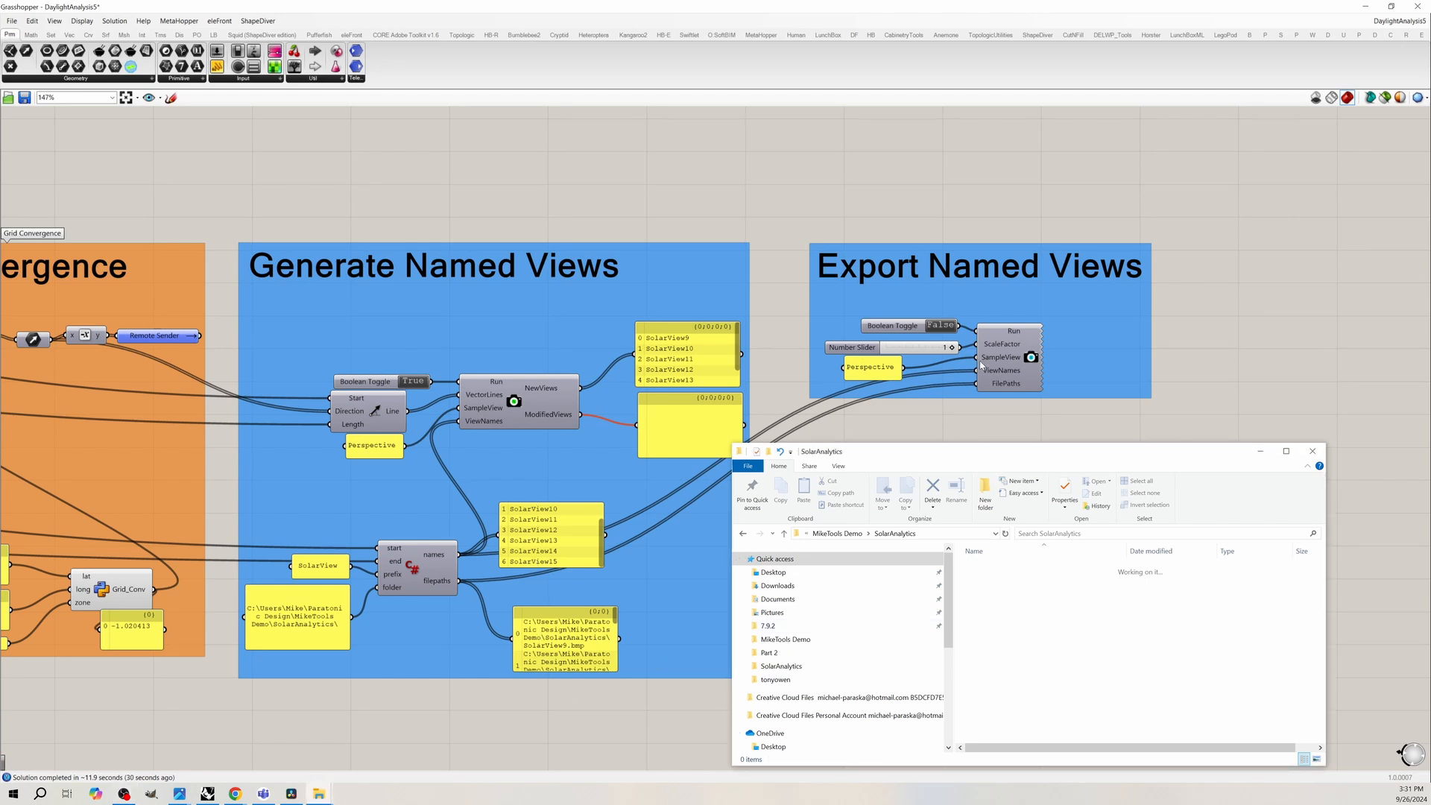
Run the Export Named Views component and display the exported files in the SolarAnalytics folder as extra large icons.
{"action": "double_click", "coordinate": [941, 331]}
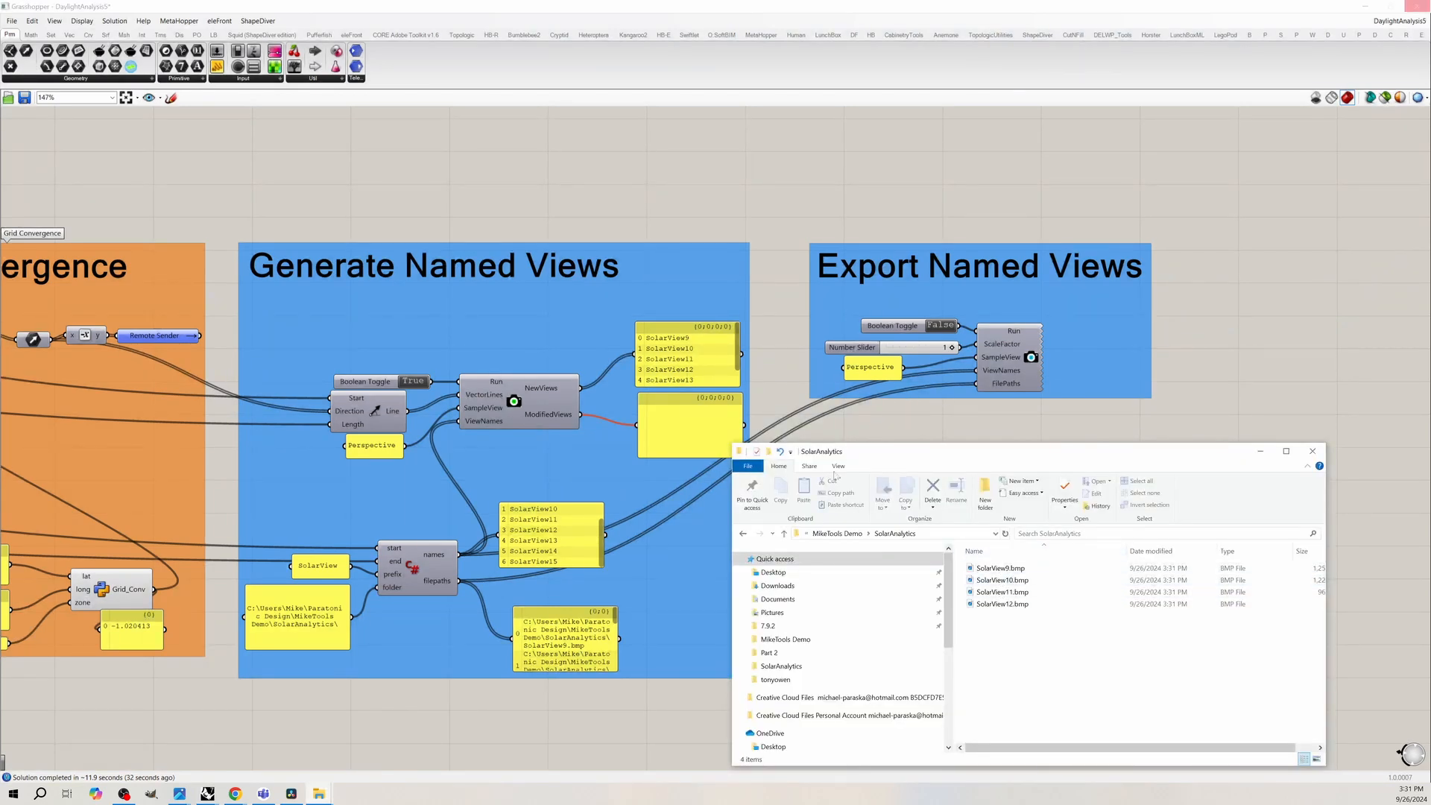
{"action": "left_click", "coordinate": [838, 466]}
{"action": "left_click", "coordinate": [850, 481]}
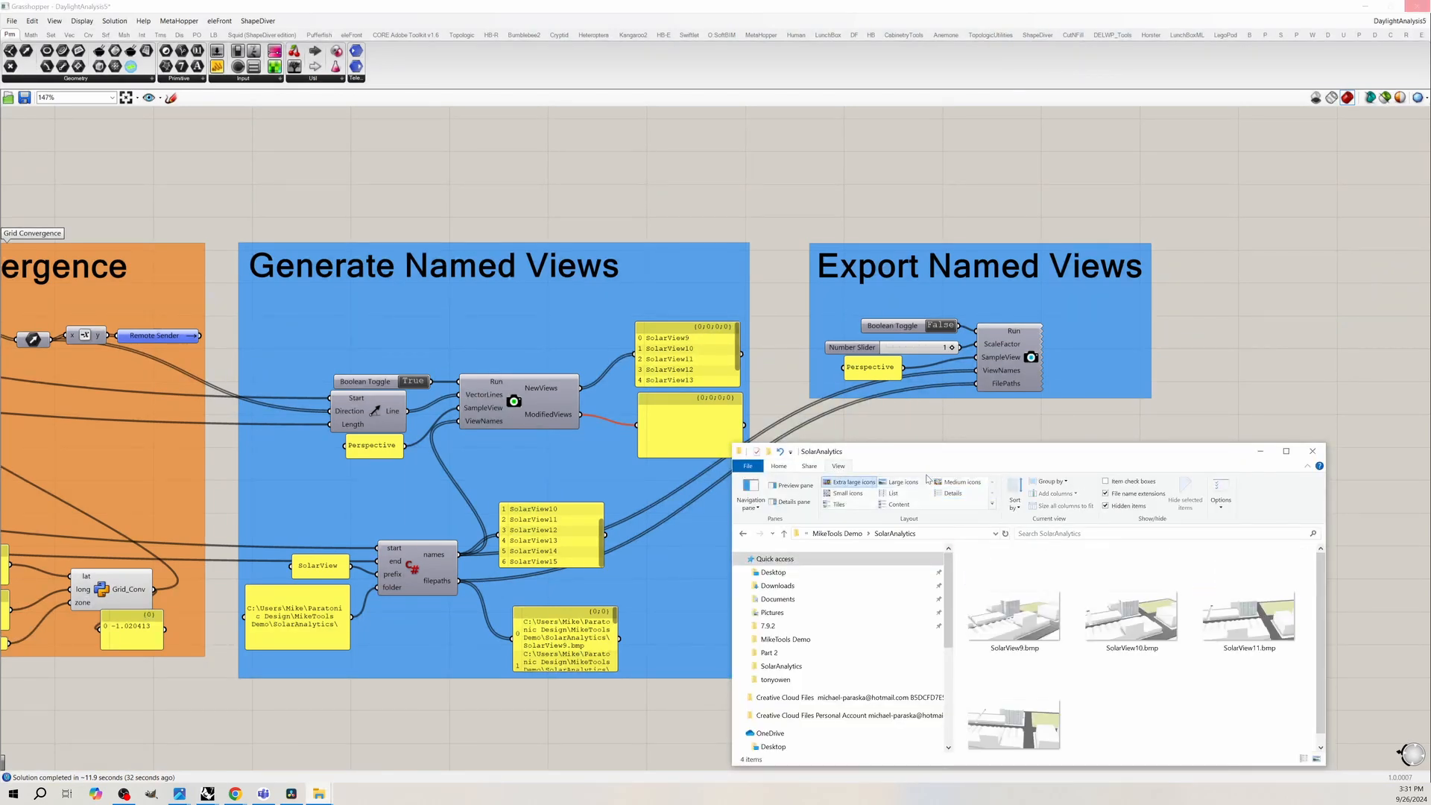
{"action": "left_click_drag", "start_coordinate": [905, 452], "coordinate": [604, 328]}
Open SolarView9.bmp from the SolarAnalytics folder and page through the following exported sun view images.
{"action": "left_click", "coordinate": [760, 462]}
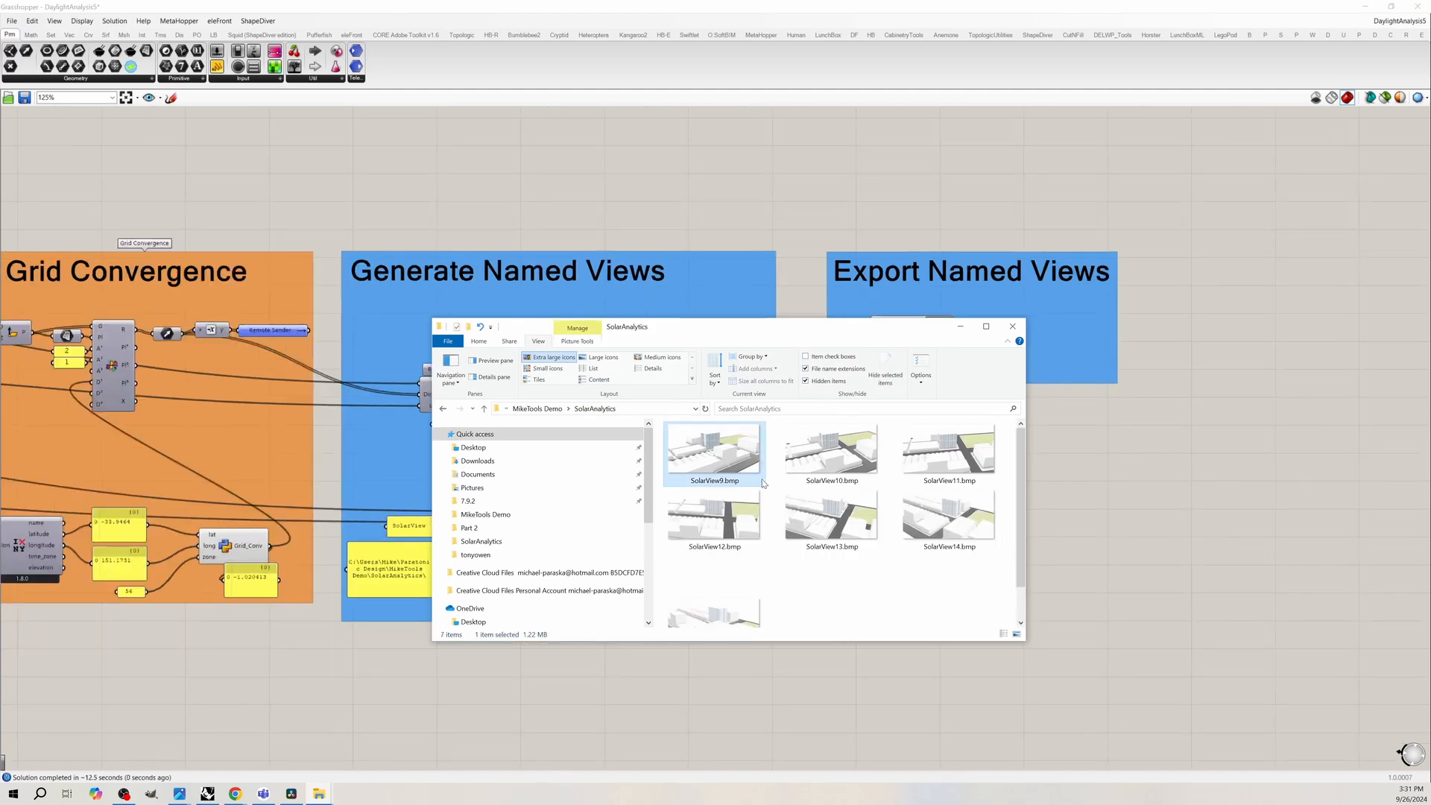
{"action": "double_click", "coordinate": [713, 468]}
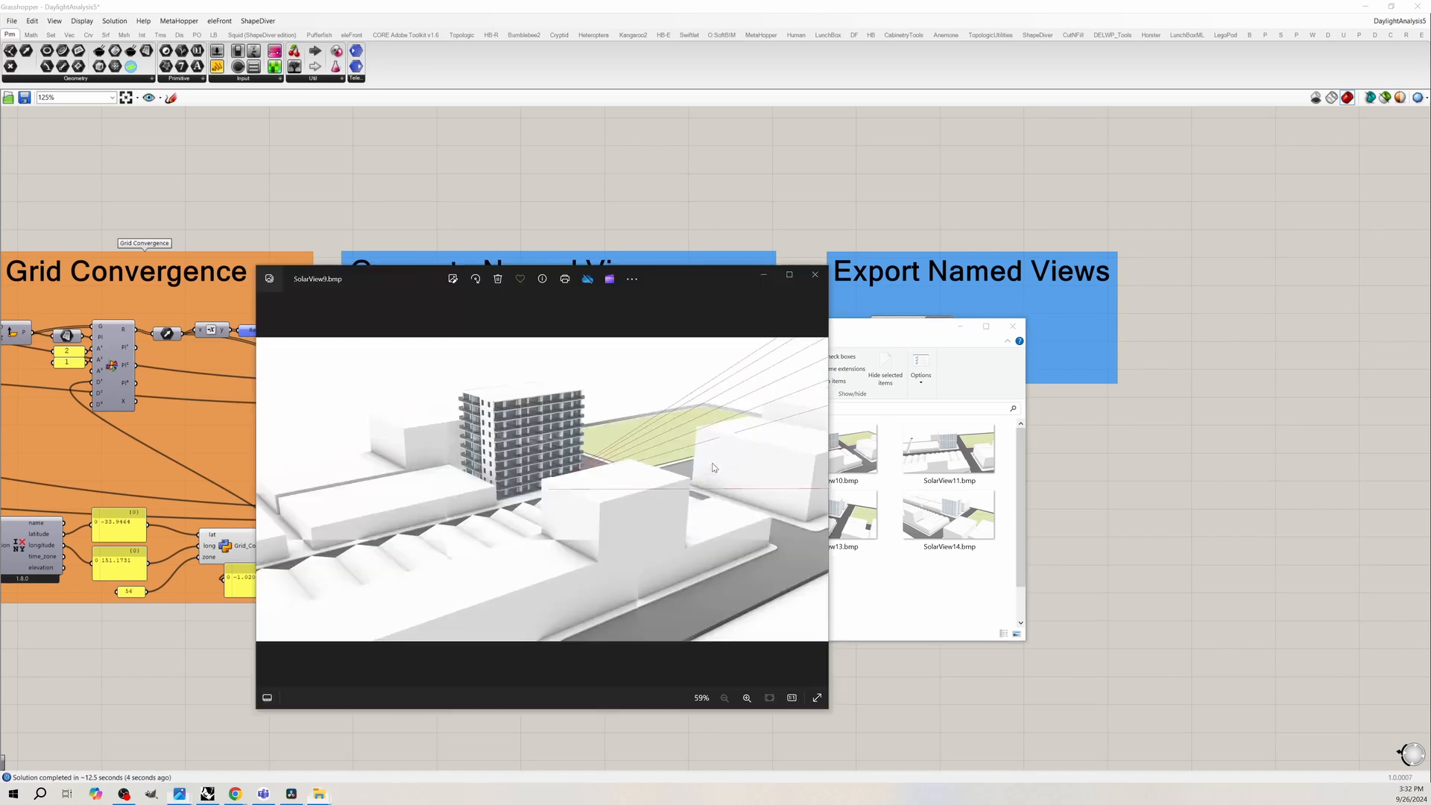
{"action": "left_click", "coordinate": [818, 490]}
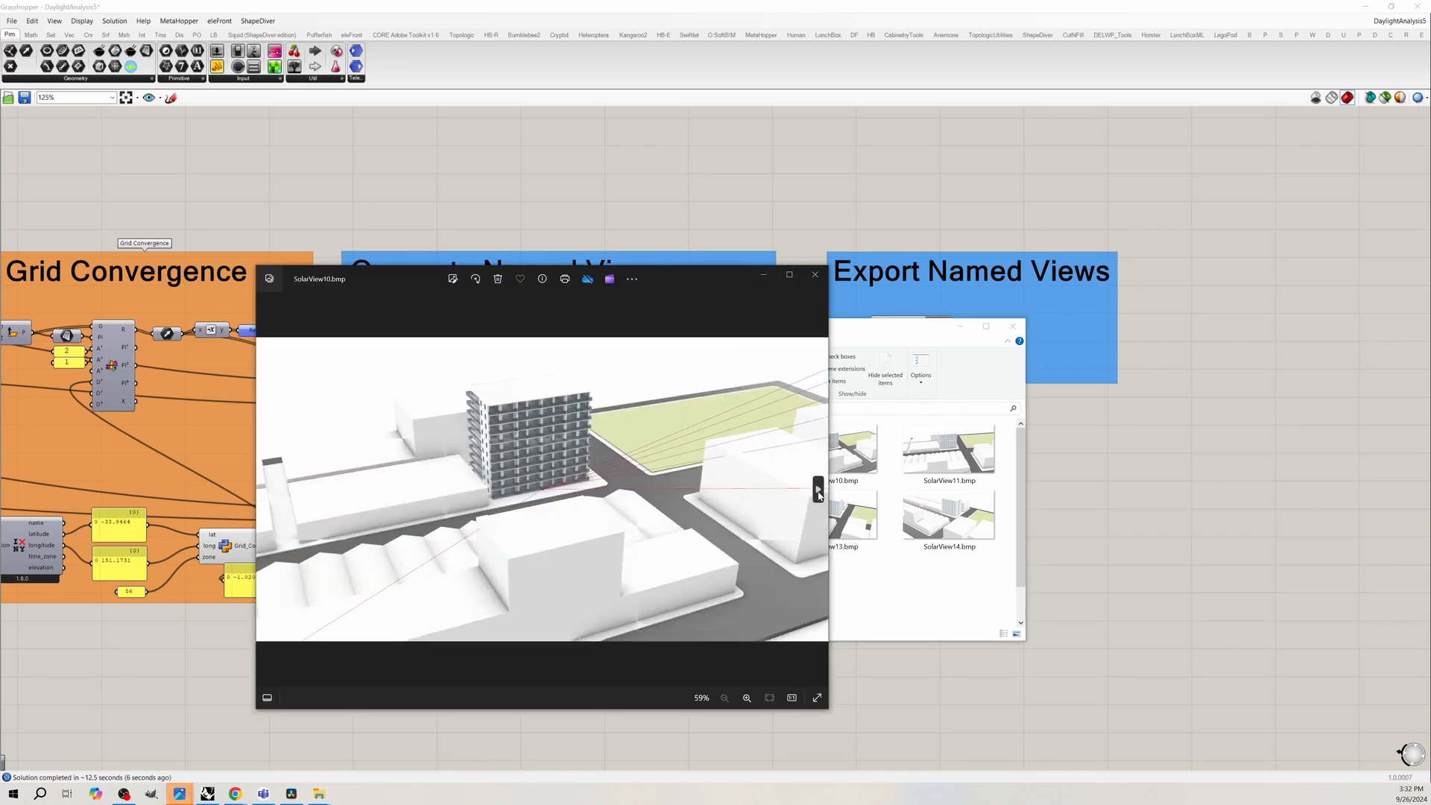
{"action": "left_click", "coordinate": [818, 490]}
{"action": "left_click", "coordinate": [818, 491]}
{"action": "left_click", "coordinate": [818, 492]}
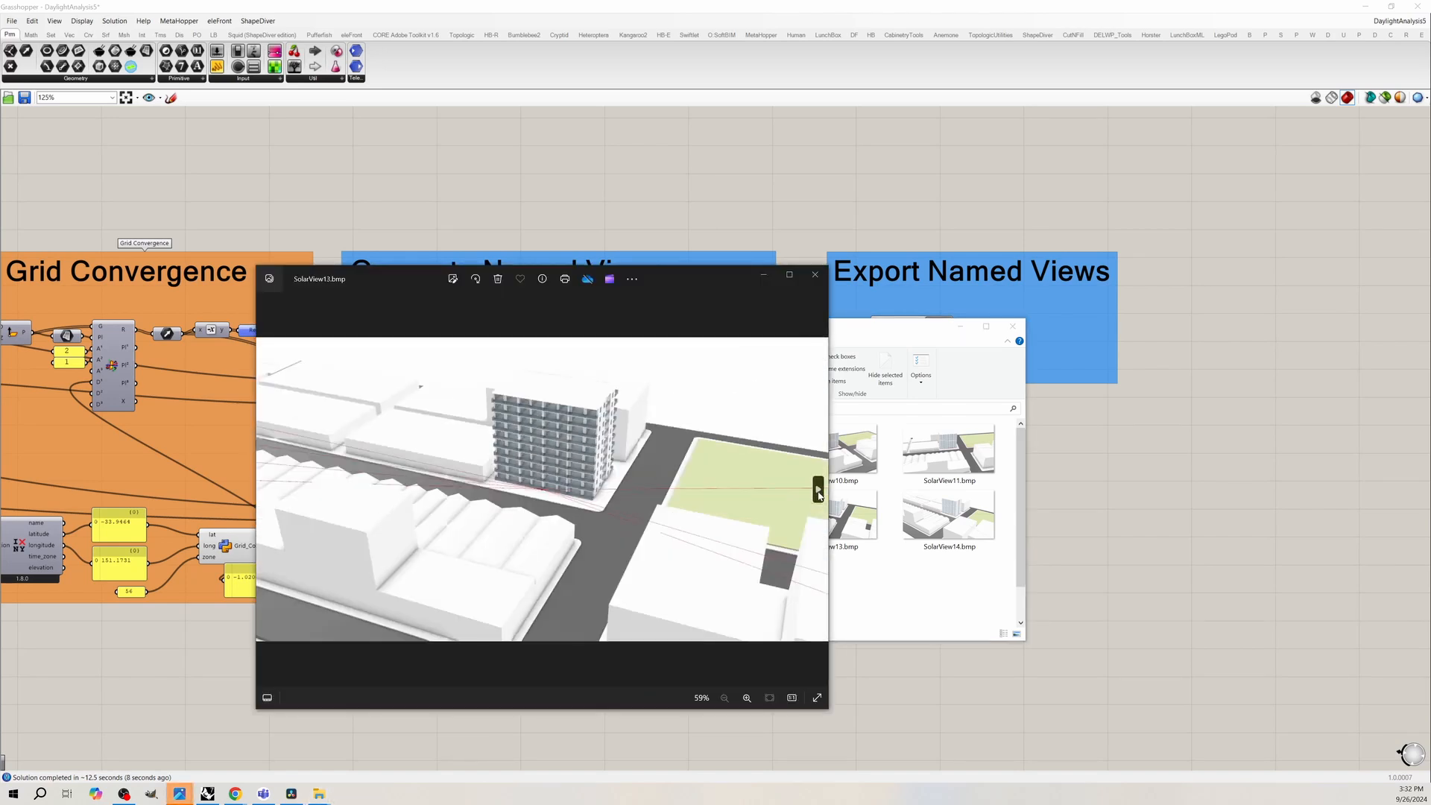
{"action": "left_click", "coordinate": [818, 492]}
{"action": "left_click", "coordinate": [819, 492]}
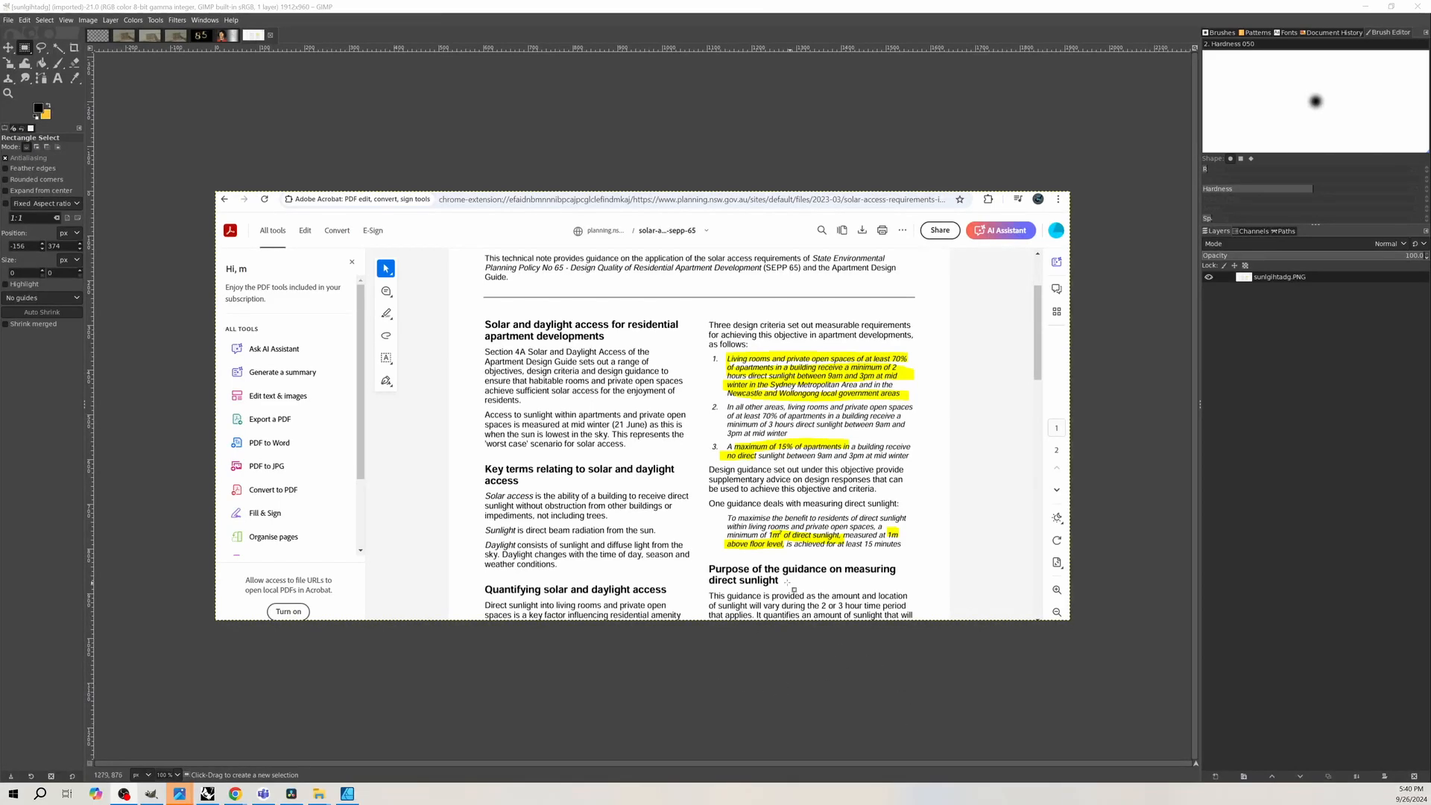
Read the highlighted solar access design criteria in the guidance document screenshot in GIMP.
{"action": "scroll", "coordinate": [842, 536], "scroll_direction": "up", "scroll_amount": 4, "text": "ctrl"}
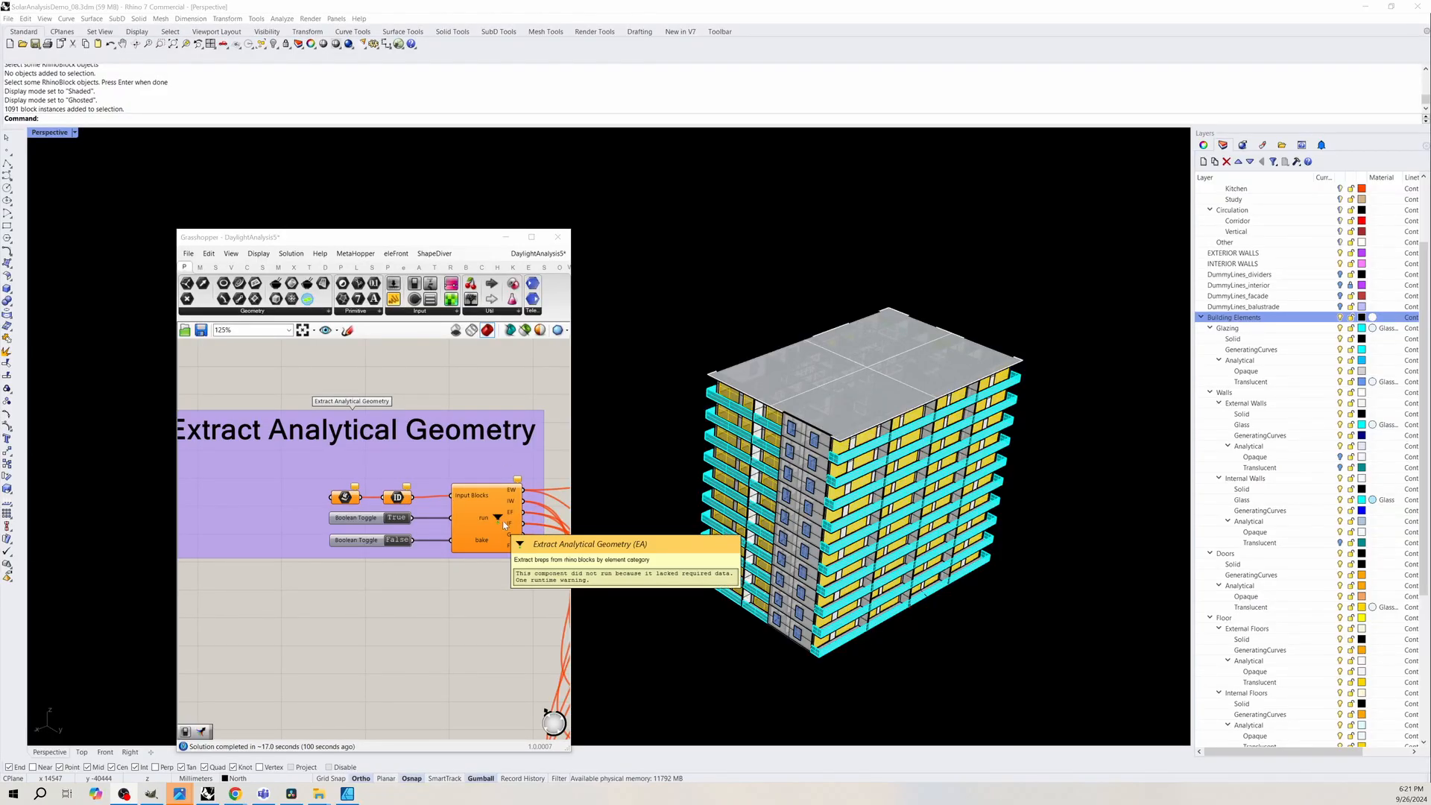
Select all objects on the Building Elements sublayers and assign them to the geometry parameter feeding the Extract Analytical Geometry component.
{"action": "right_click", "coordinate": [1250, 318]}
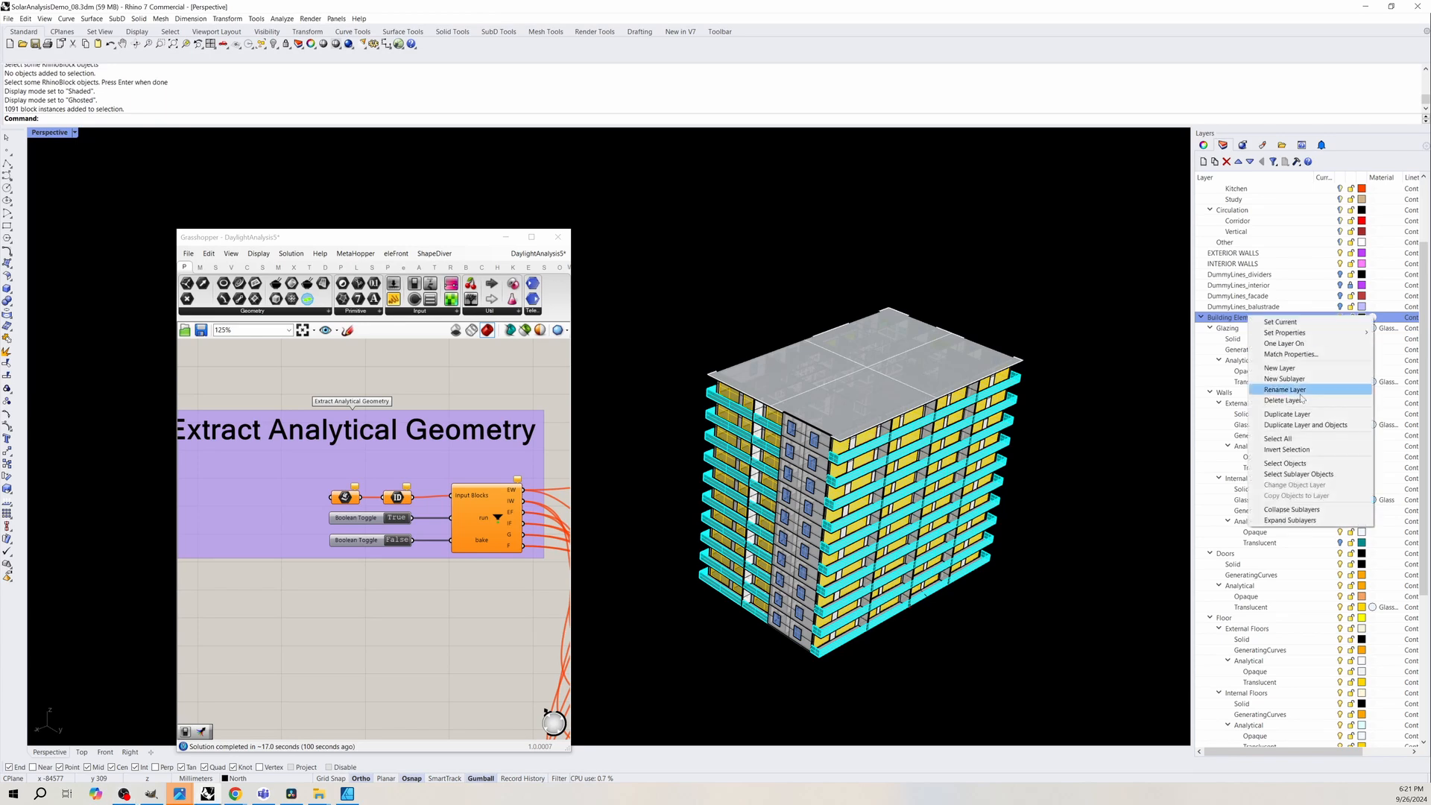
{"action": "left_click", "coordinate": [1283, 474]}
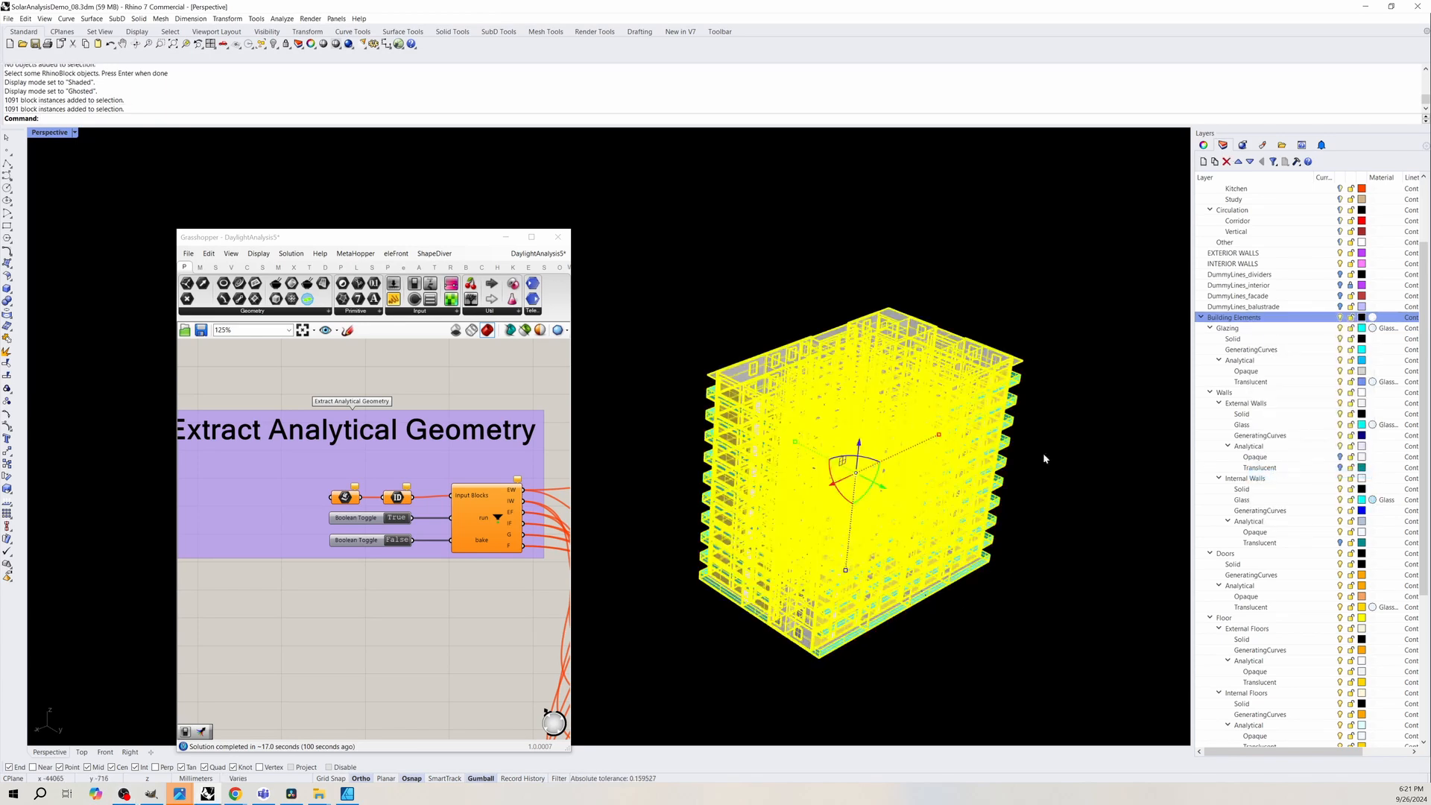
{"action": "right_click", "coordinate": [345, 501]}
{"action": "left_click", "coordinate": [415, 659]}
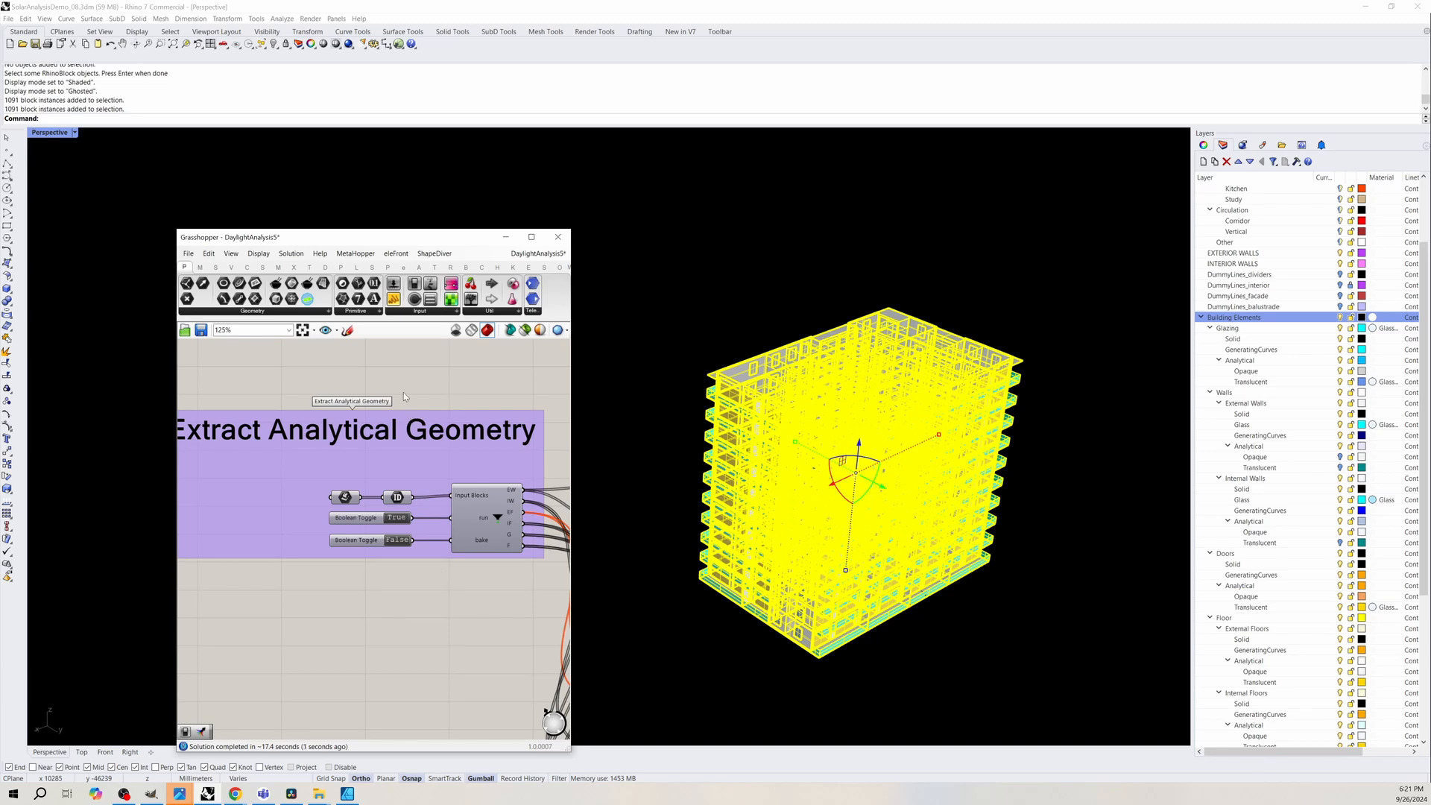
Hide the Building Elements layer and turn on the green preview of the first geometry set under Visualise extracted geometry.
{"action": "scroll", "coordinate": [405, 397], "scroll_direction": "down", "scroll_amount": 1}
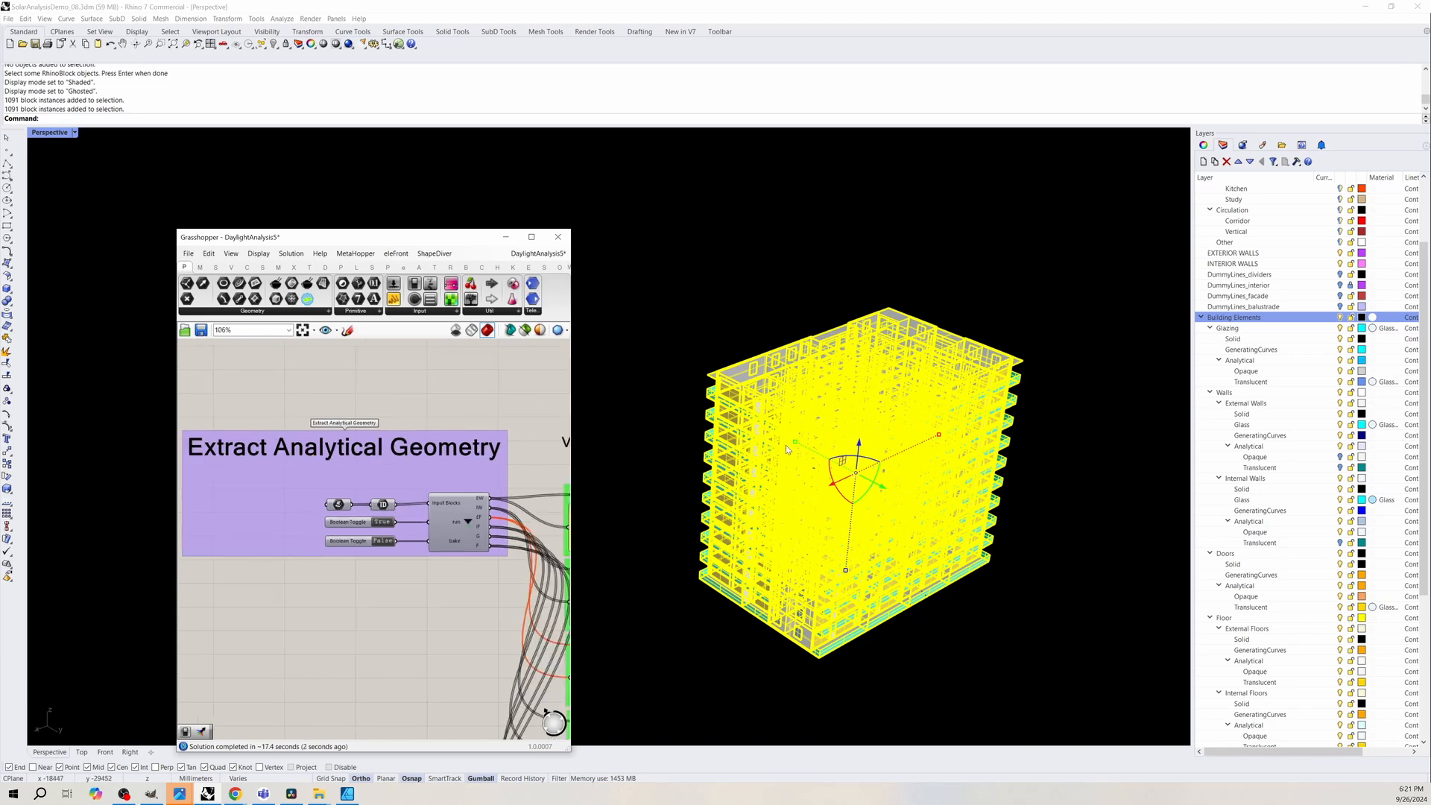
{"action": "left_click", "coordinate": [1340, 318]}
{"action": "right_click_drag", "start_coordinate": [286, 604], "coordinate": [206, 617]}
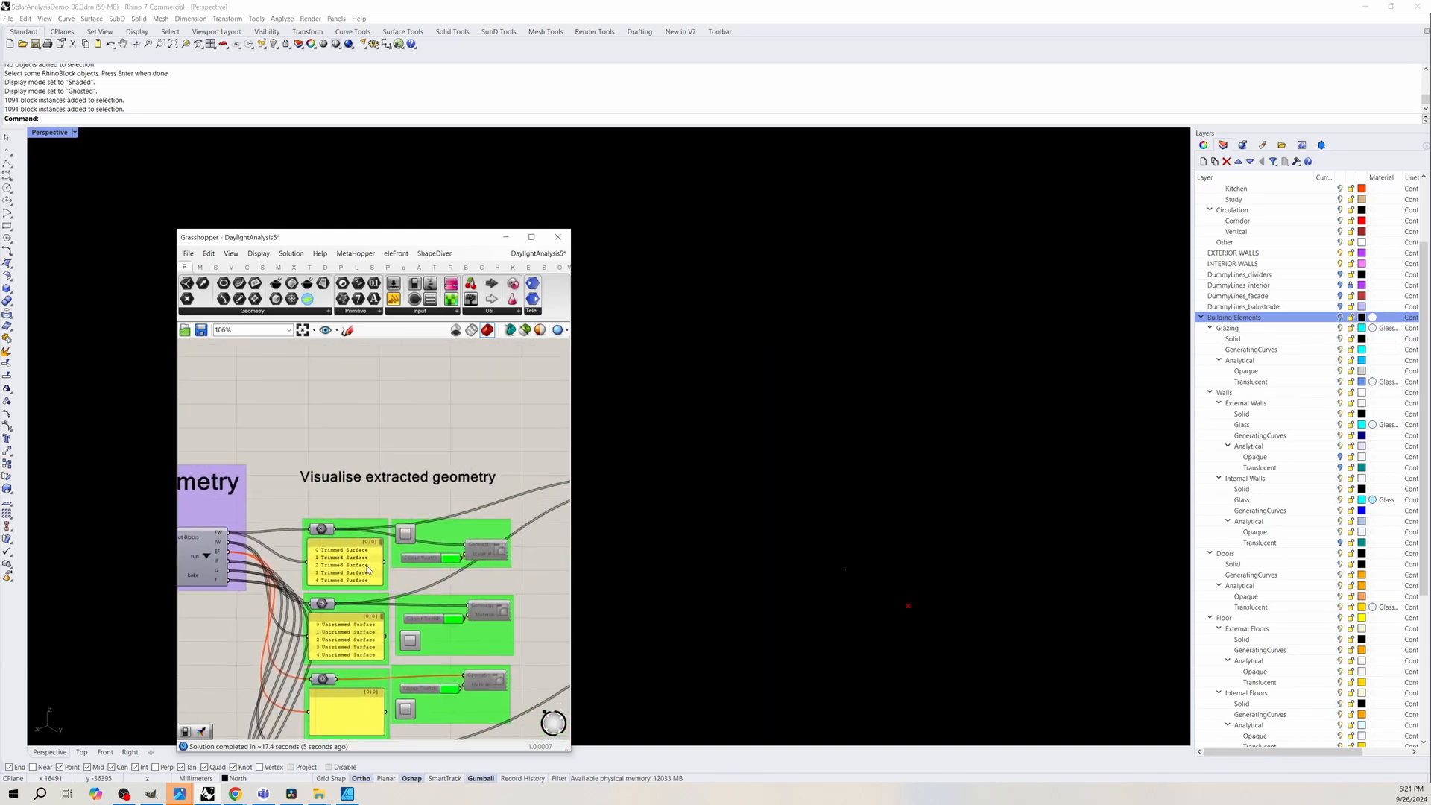
{"action": "scroll", "coordinate": [431, 527], "scroll_direction": "up", "scroll_amount": 3}
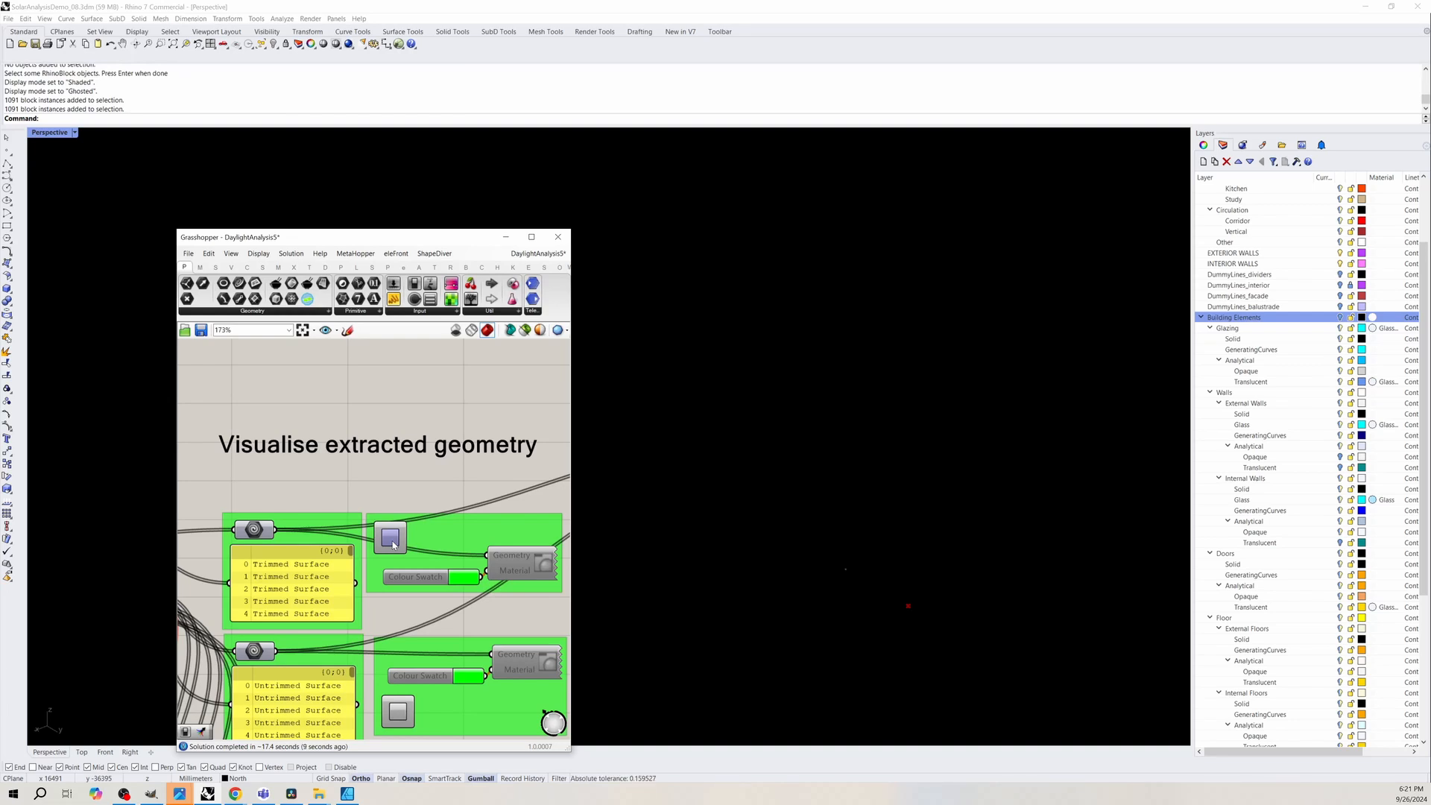
{"action": "left_click", "coordinate": [393, 544]}
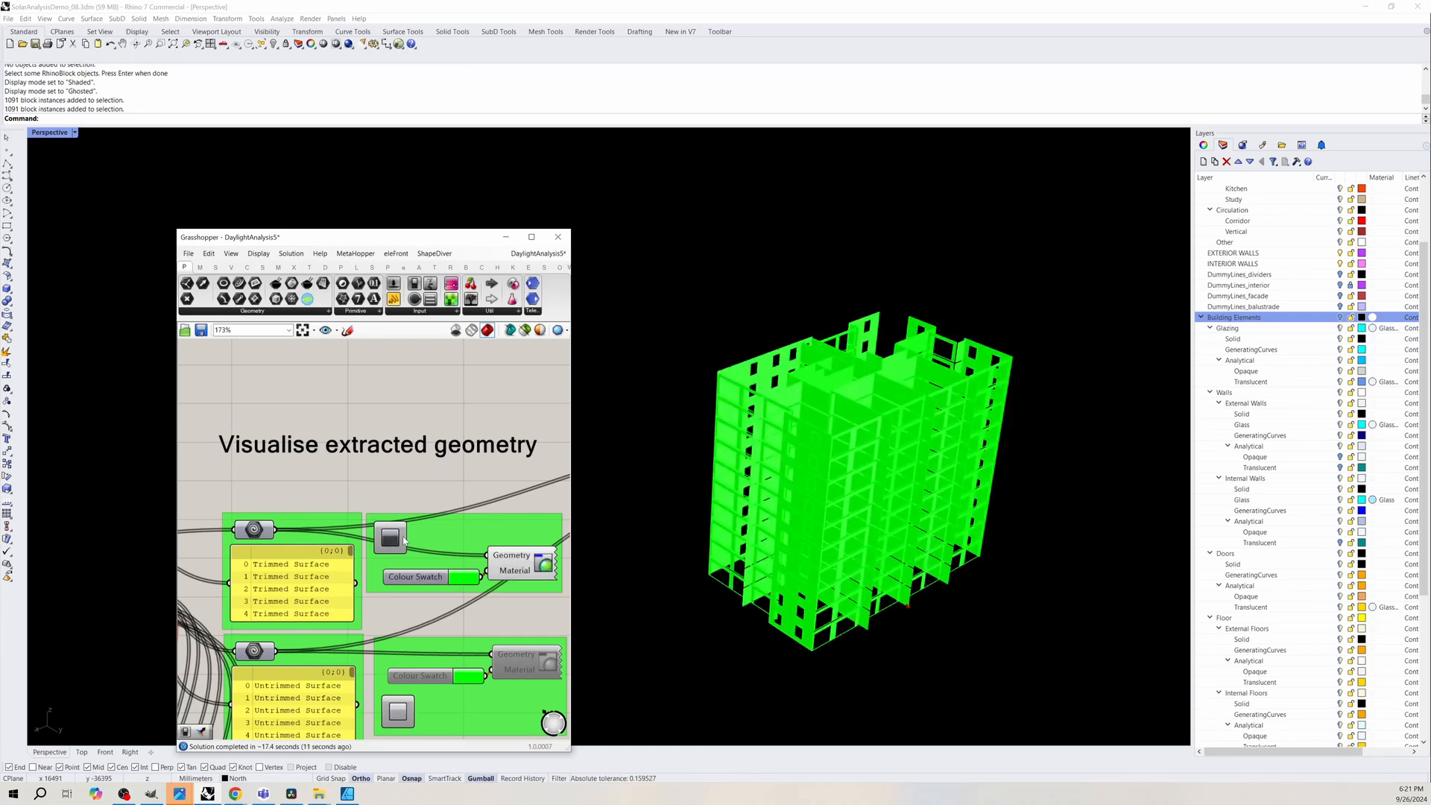
Preview the second, third, fourth and fifth geometry sets under Visualise extracted geometry in place of the first set.
{"action": "left_click", "coordinate": [397, 714]}
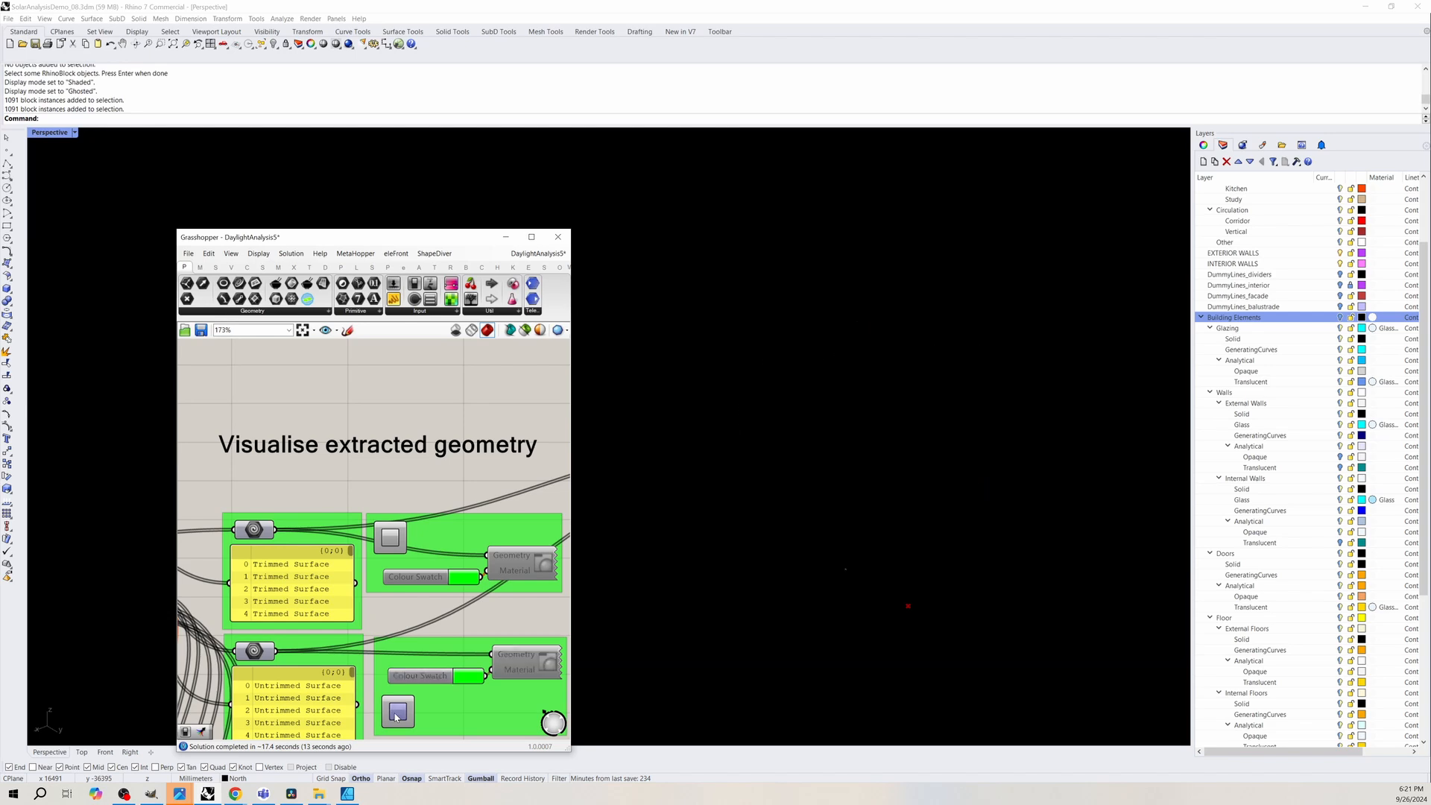
{"action": "scroll", "coordinate": [292, 488], "scroll_direction": "down", "scroll_amount": 3}
{"action": "left_click", "coordinate": [352, 691]}
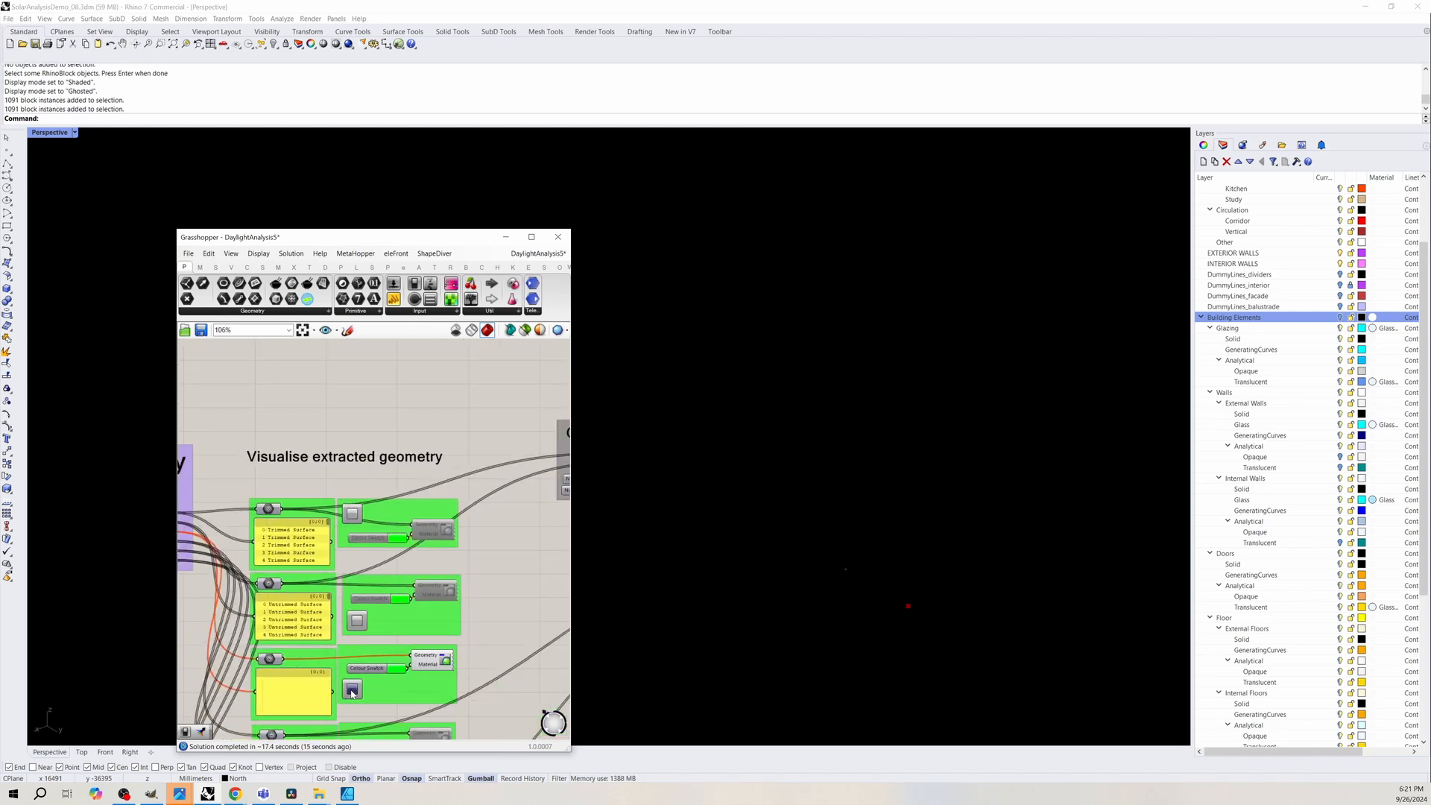
{"action": "right_click_drag", "start_coordinate": [362, 558], "coordinate": [375, 423]}
{"action": "left_click", "coordinate": [363, 639]}
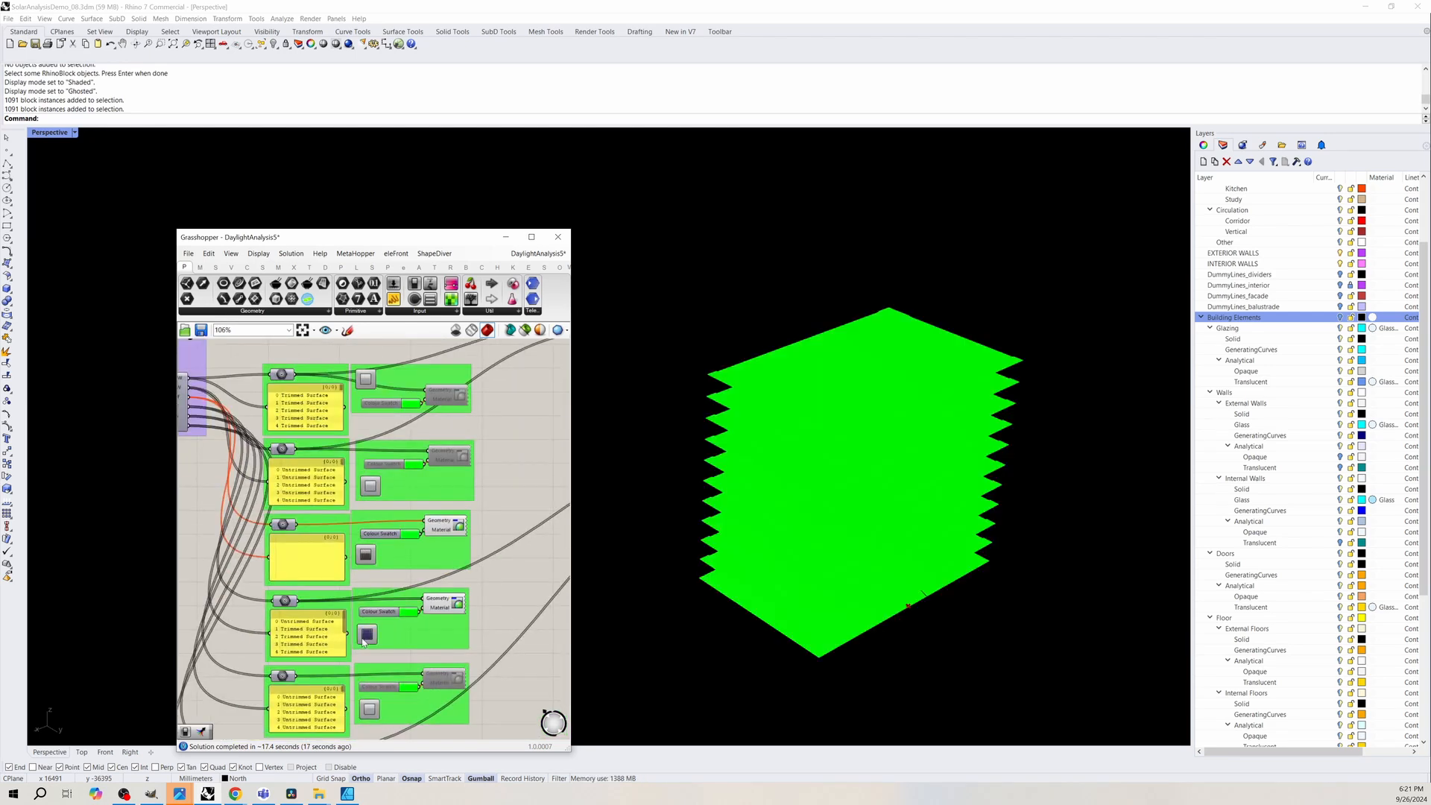
{"action": "left_click", "coordinate": [370, 710]}
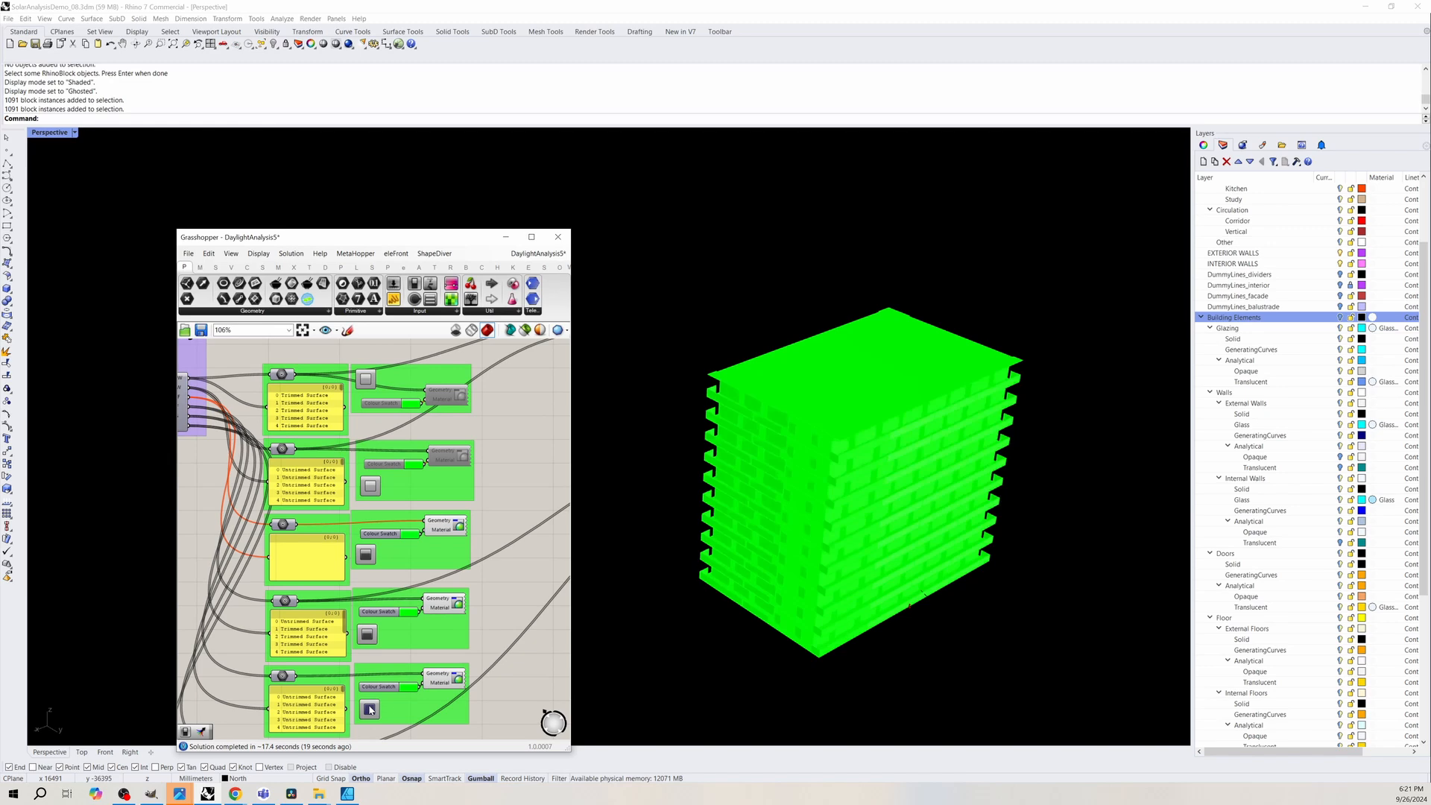
Turn off the fourth and fifth geometry set previews and briefly preview the sixth set on its own.
{"action": "left_click", "coordinate": [364, 632]}
{"action": "scroll", "coordinate": [350, 485], "scroll_direction": "down", "scroll_amount": 2}
{"action": "scroll", "coordinate": [364, 692], "scroll_direction": "up", "scroll_amount": 2}
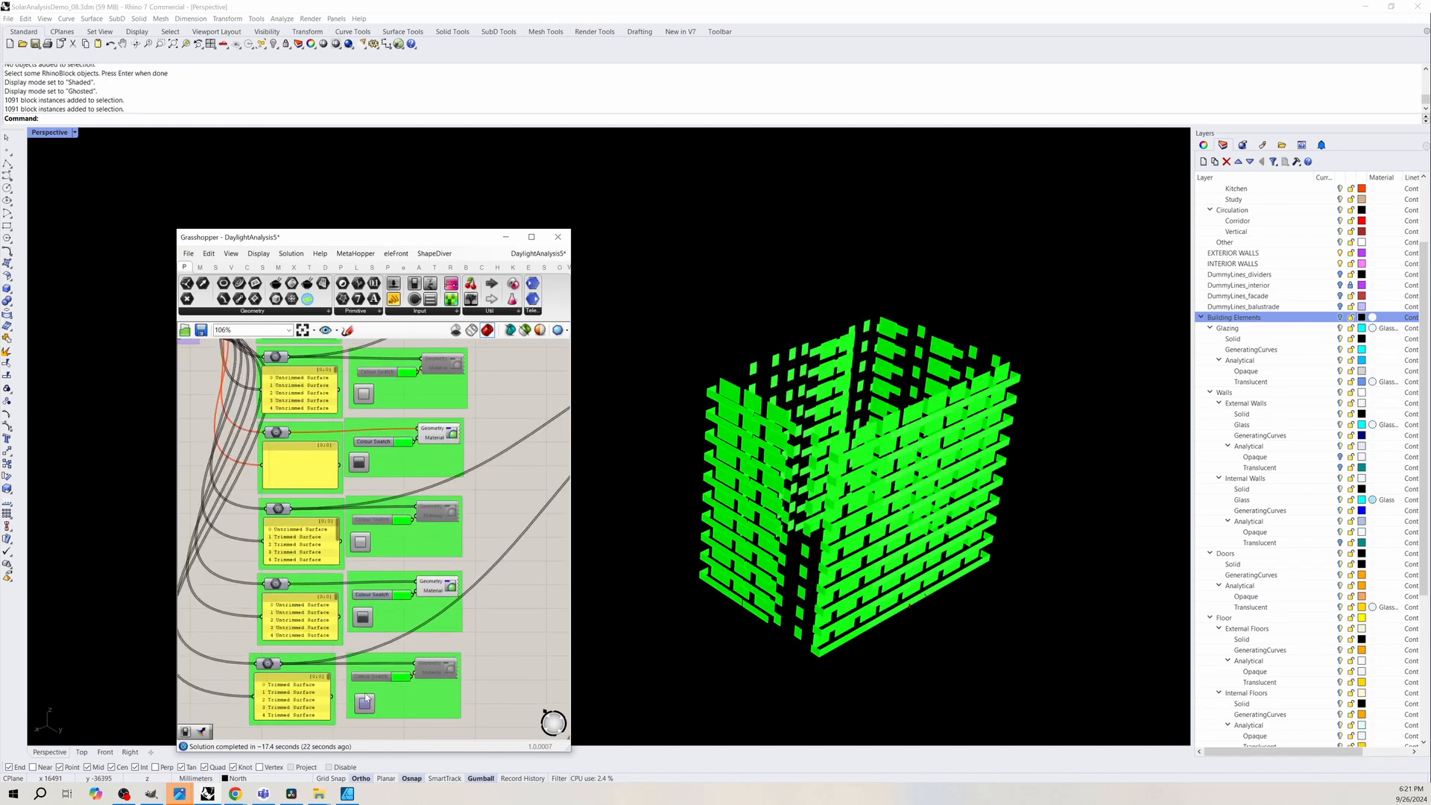
{"action": "left_click", "coordinate": [363, 619]}
{"action": "left_click", "coordinate": [365, 702]}
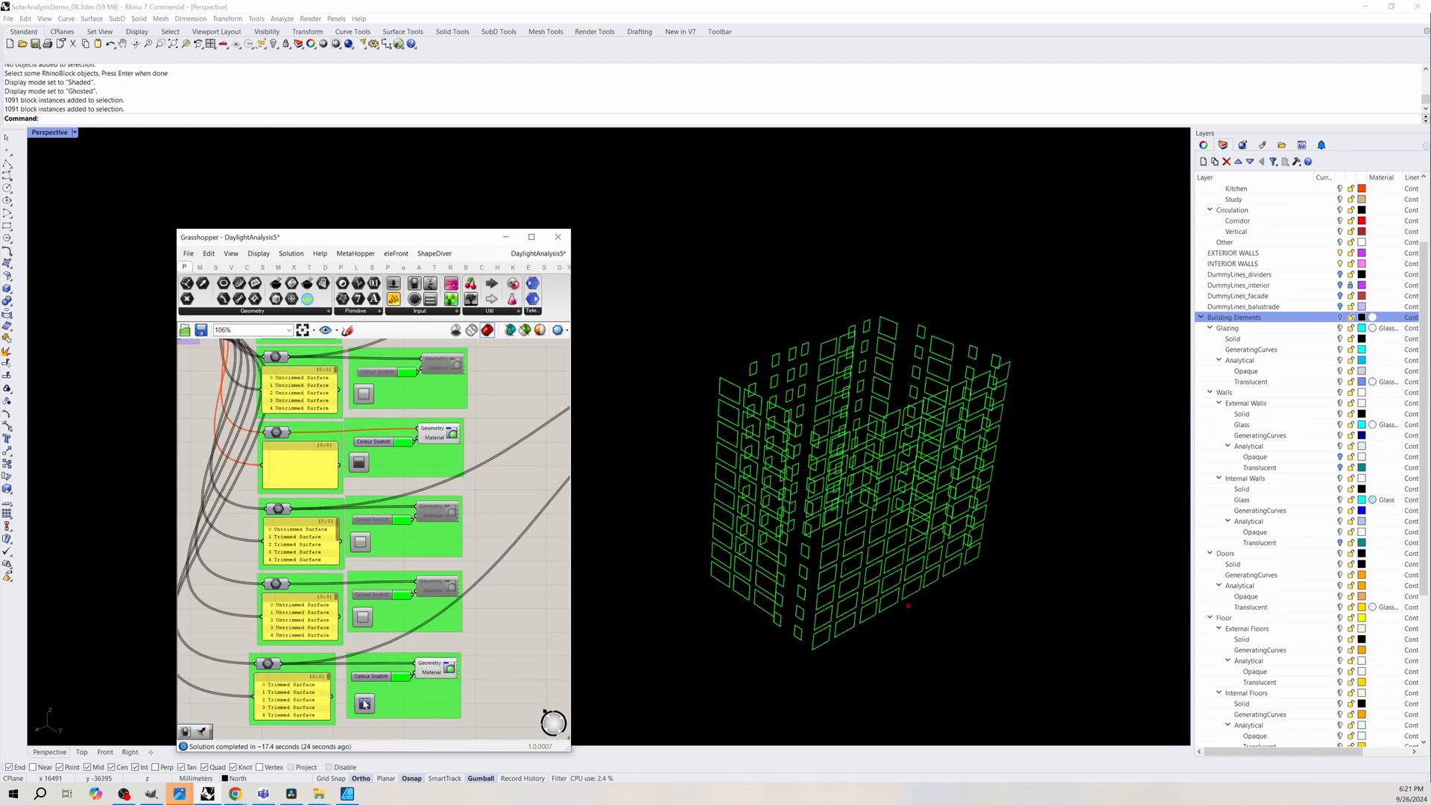
{"action": "left_click", "coordinate": [365, 703]}
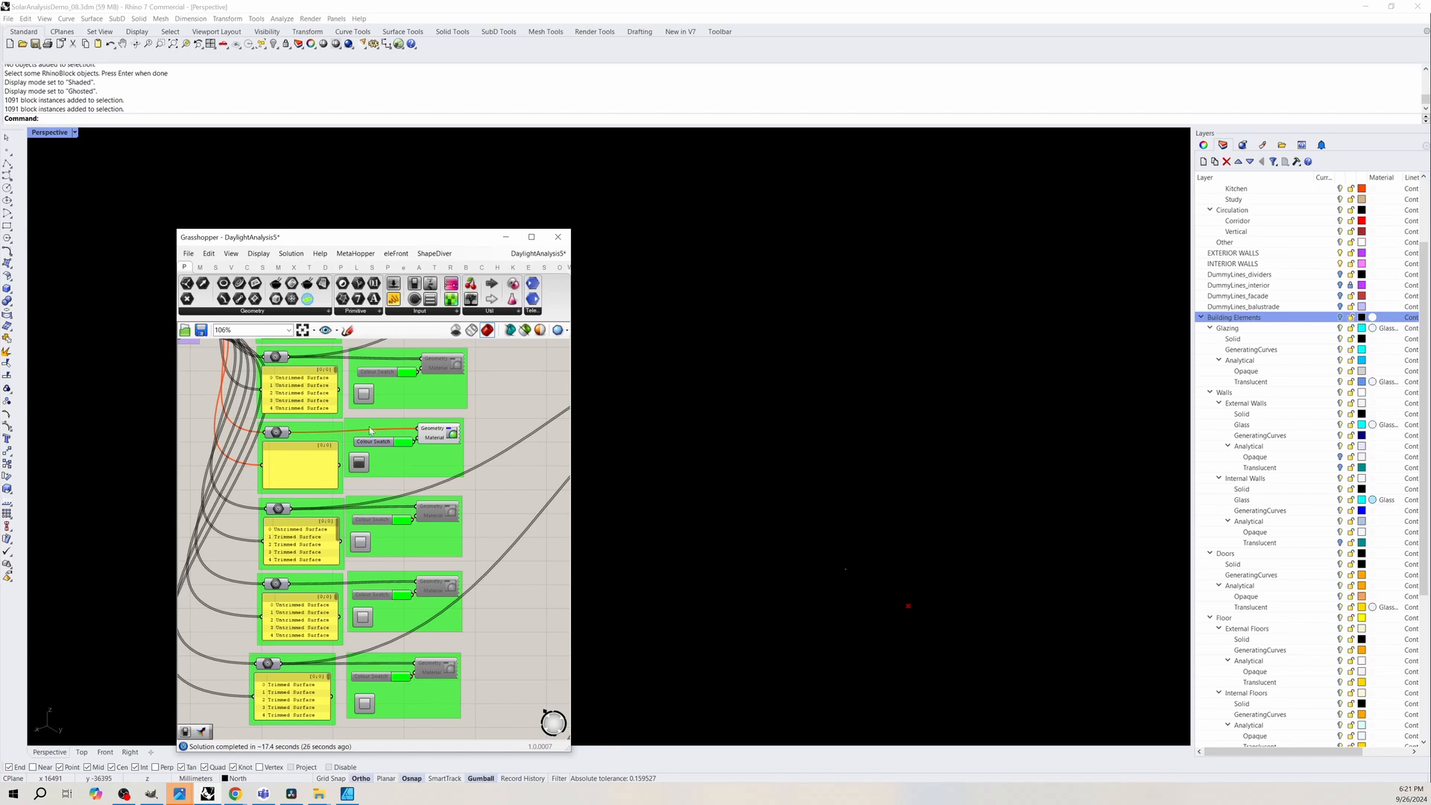
Turn on the green previews of the first and second extracted geometry sets together.
{"action": "right_click_drag", "start_coordinate": [370, 431], "coordinate": [364, 646]}
{"action": "left_click", "coordinate": [355, 508]}
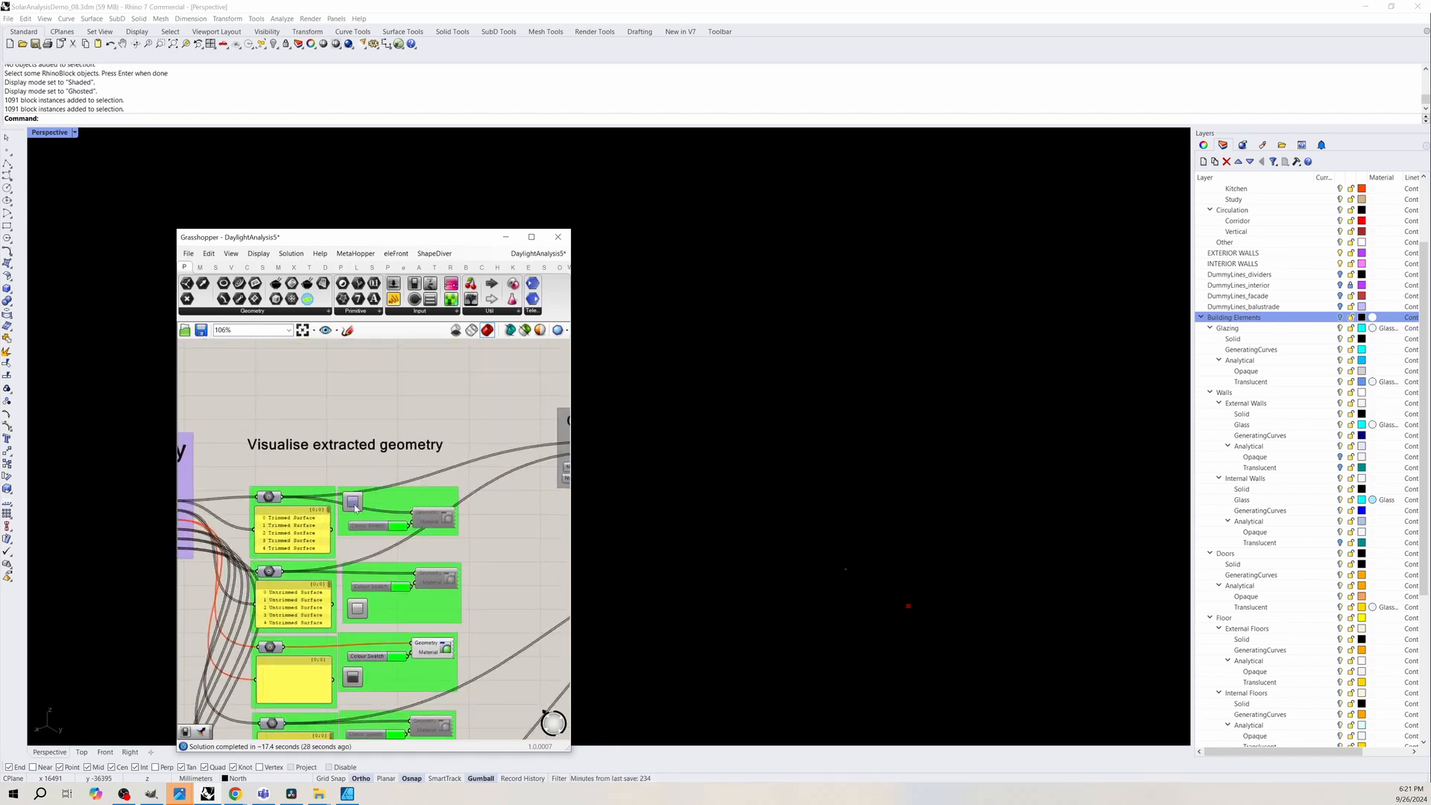
{"action": "left_click", "coordinate": [357, 609]}
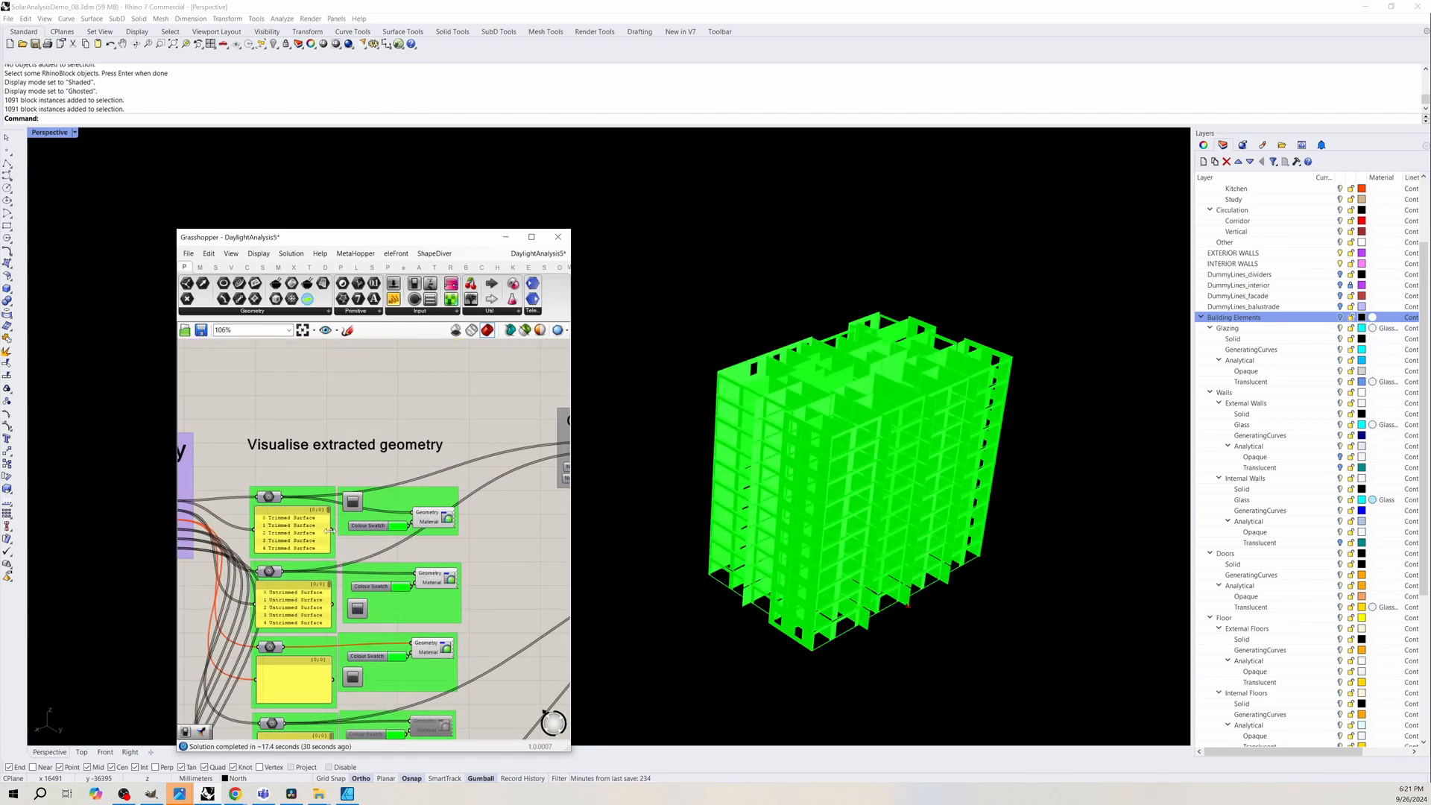
Restore the four-viewport layout and move the Grasshopper window down to inspect the wall junctions in the Top view beside the Close Gaps group.
{"action": "right_click_drag", "start_coordinate": [534, 474], "coordinate": [341, 526]}
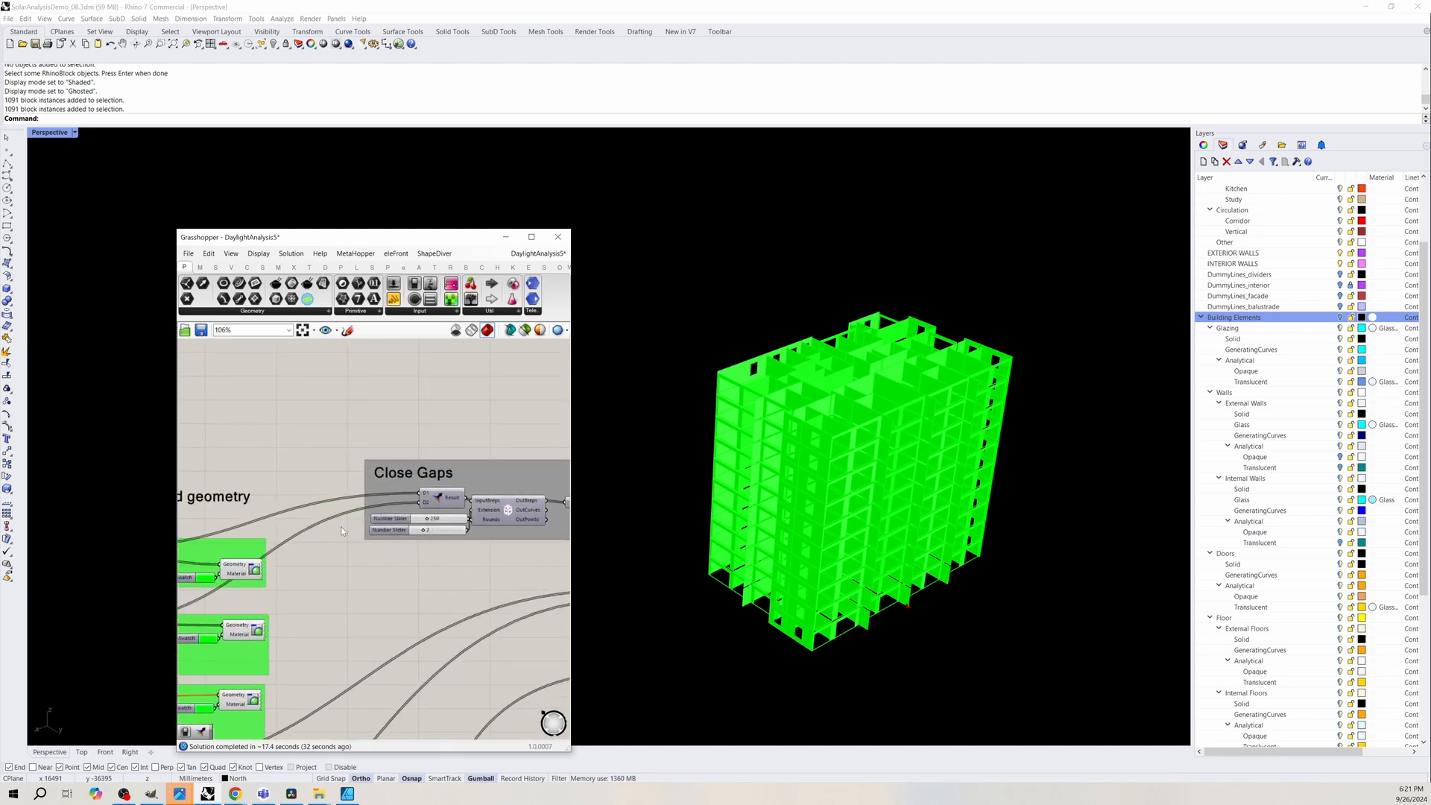
{"action": "scroll", "coordinate": [341, 526], "scroll_direction": "up", "scroll_amount": 3}
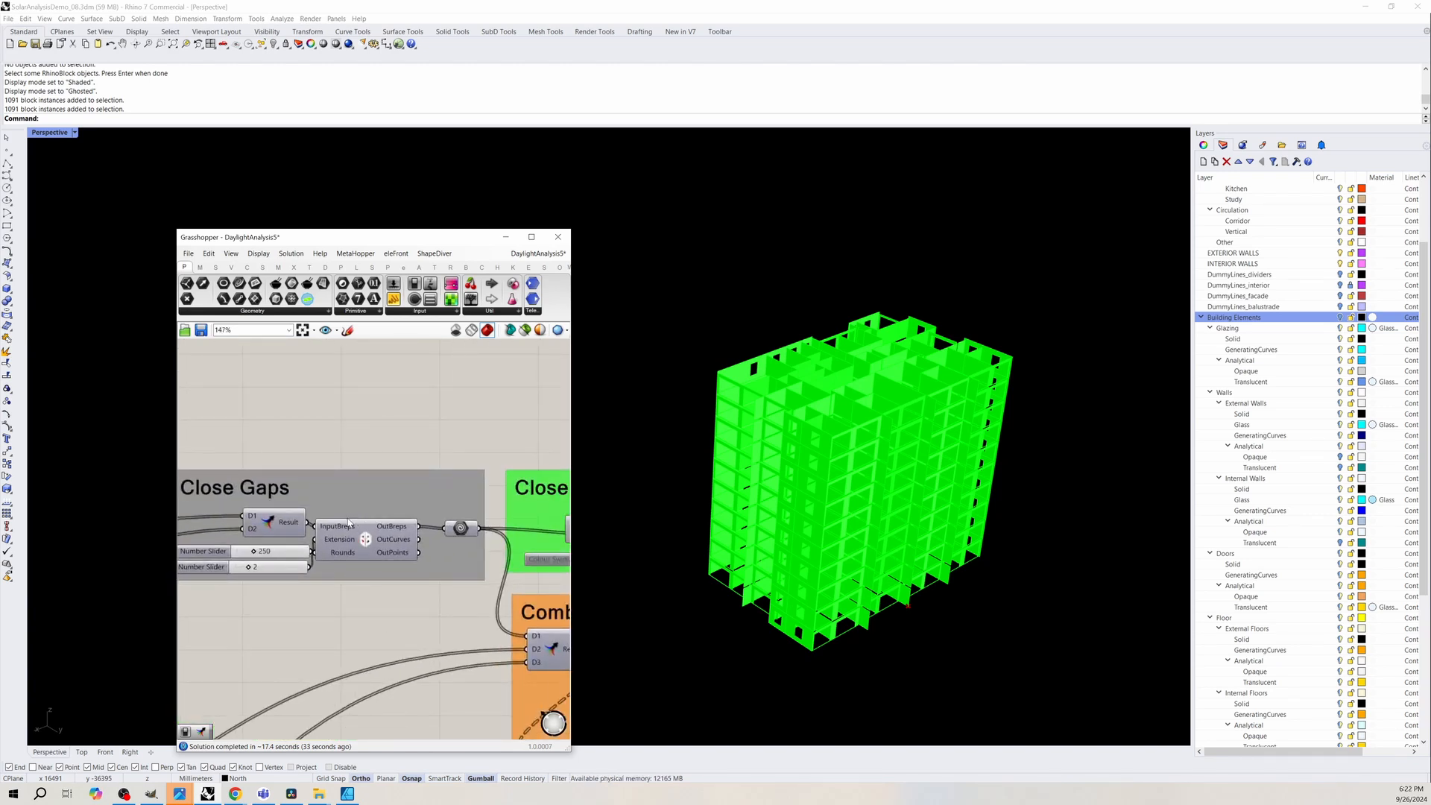
{"action": "left_click", "coordinate": [47, 137]}
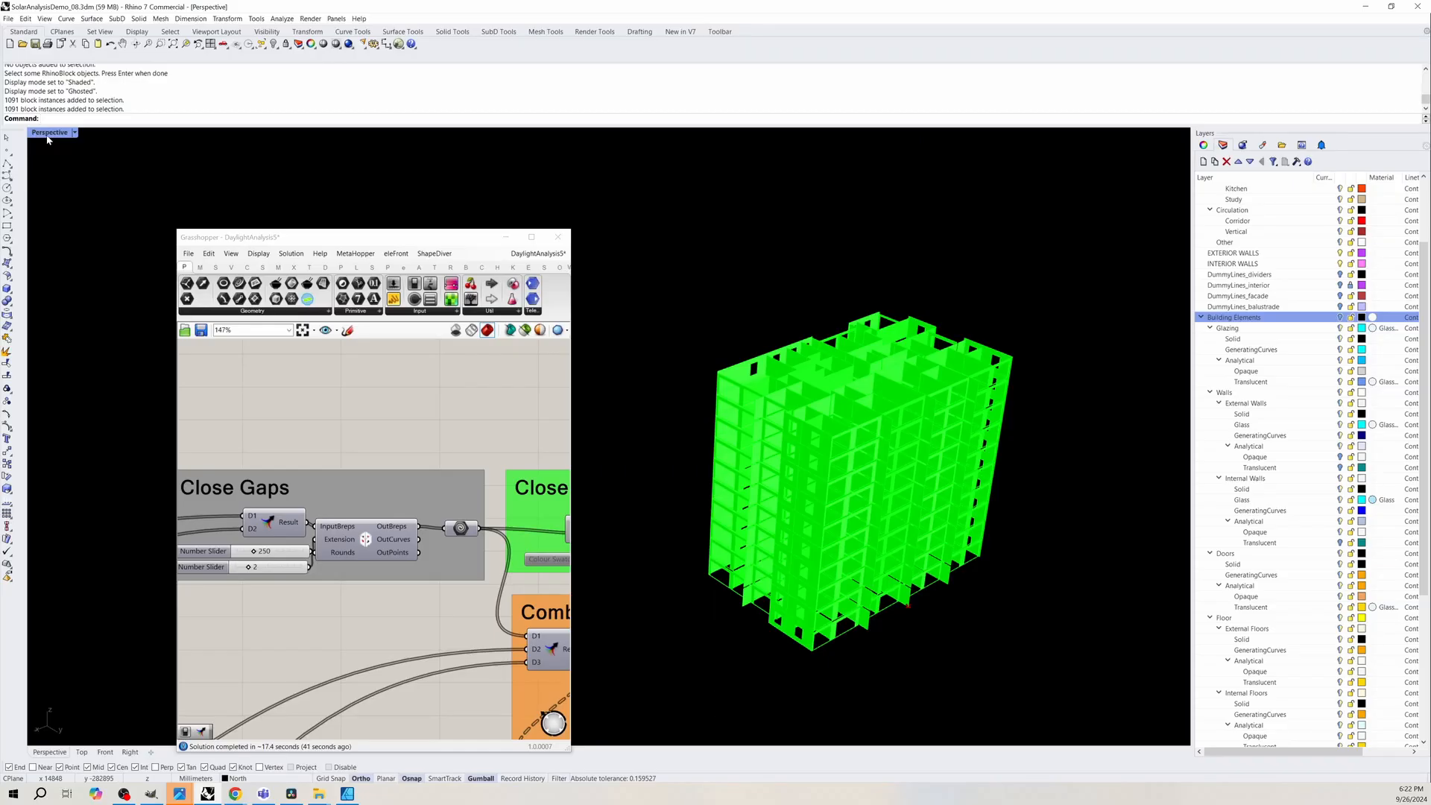
{"action": "double_click", "coordinate": [48, 134]}
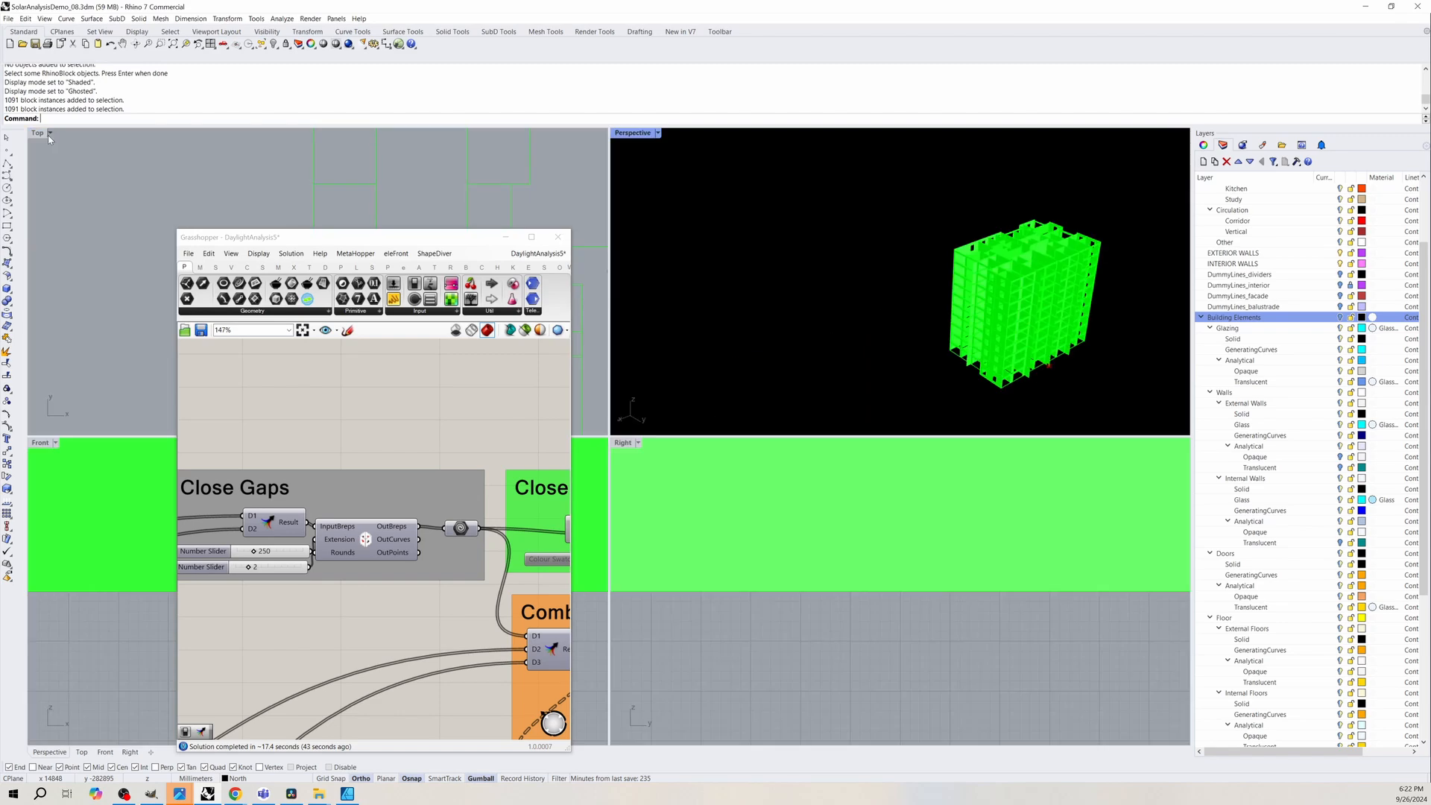
{"action": "left_click_drag", "start_coordinate": [332, 239], "coordinate": [320, 436]}
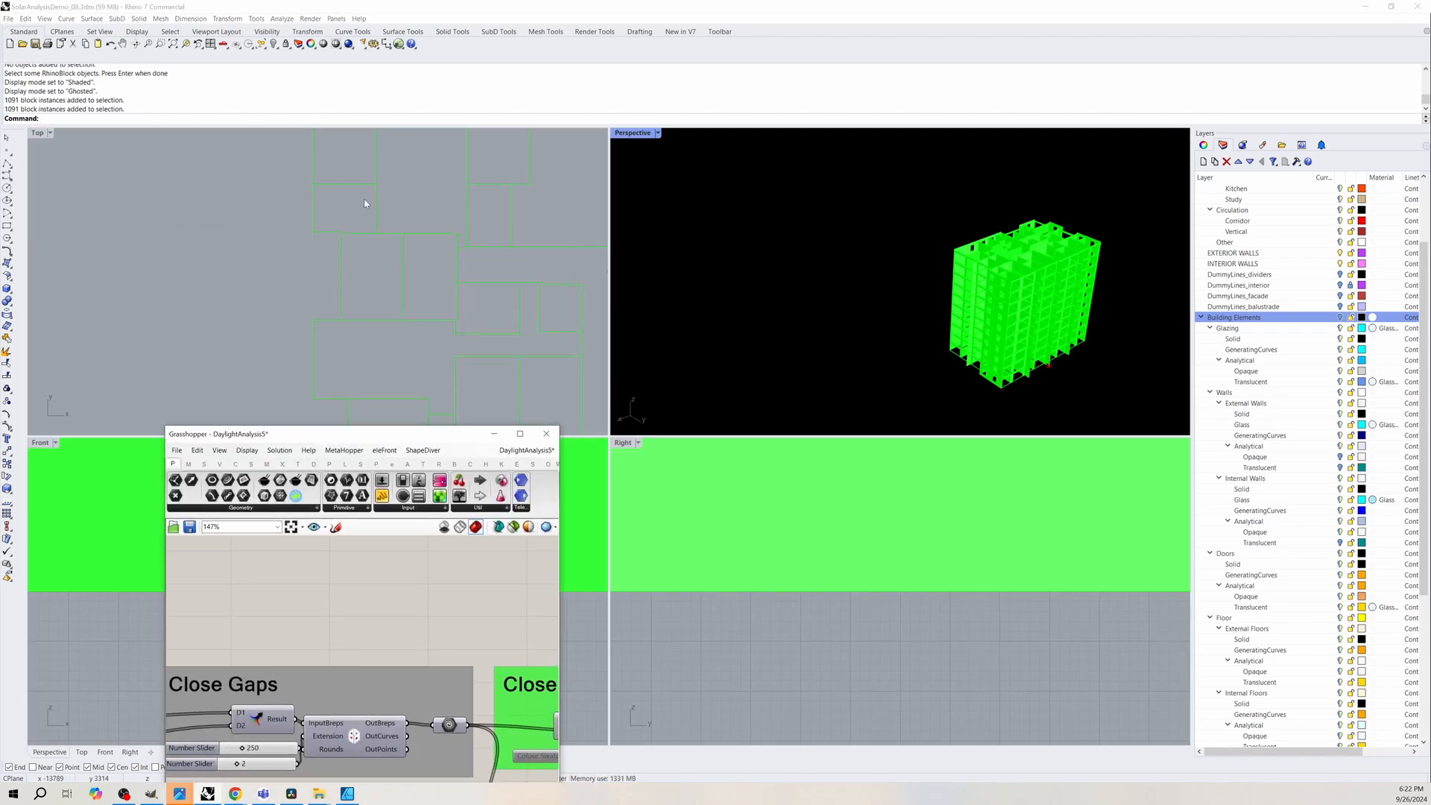
{"action": "left_click", "coordinate": [277, 268]}
{"action": "right_click_drag", "start_coordinate": [396, 316], "coordinate": [288, 171]}
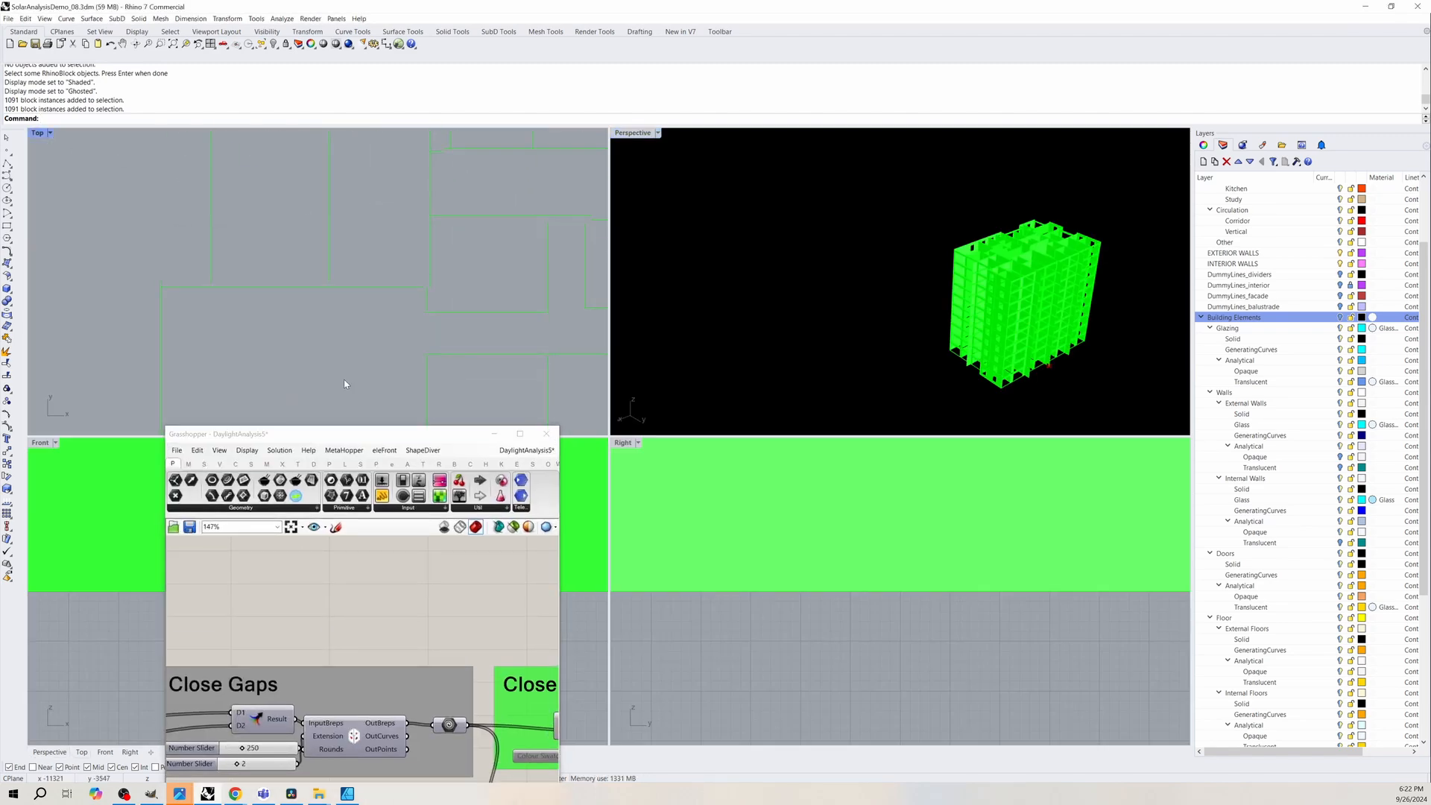
Preview the Close Gaps result instead of the extracted geometry sets and examine the wall junctions across the plan in the Top view.
{"action": "right_click_drag", "start_coordinate": [335, 745], "coordinate": [373, 651]}
{"action": "right_click_drag", "start_coordinate": [372, 796], "coordinate": [368, 780]}
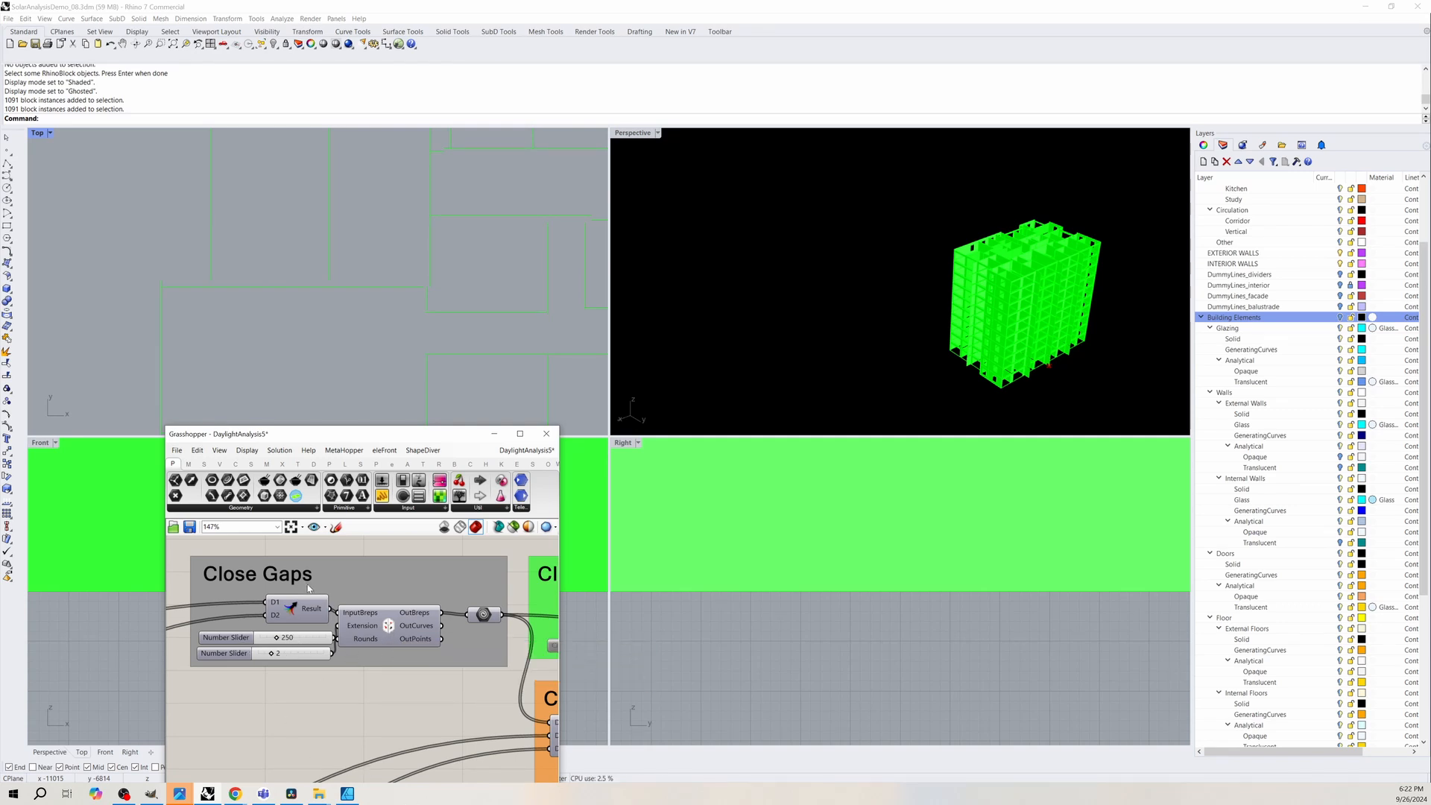
{"action": "scroll", "coordinate": [320, 600], "scroll_direction": "down", "scroll_amount": 2}
{"action": "right_click_drag", "start_coordinate": [346, 630], "coordinate": [252, 646]}
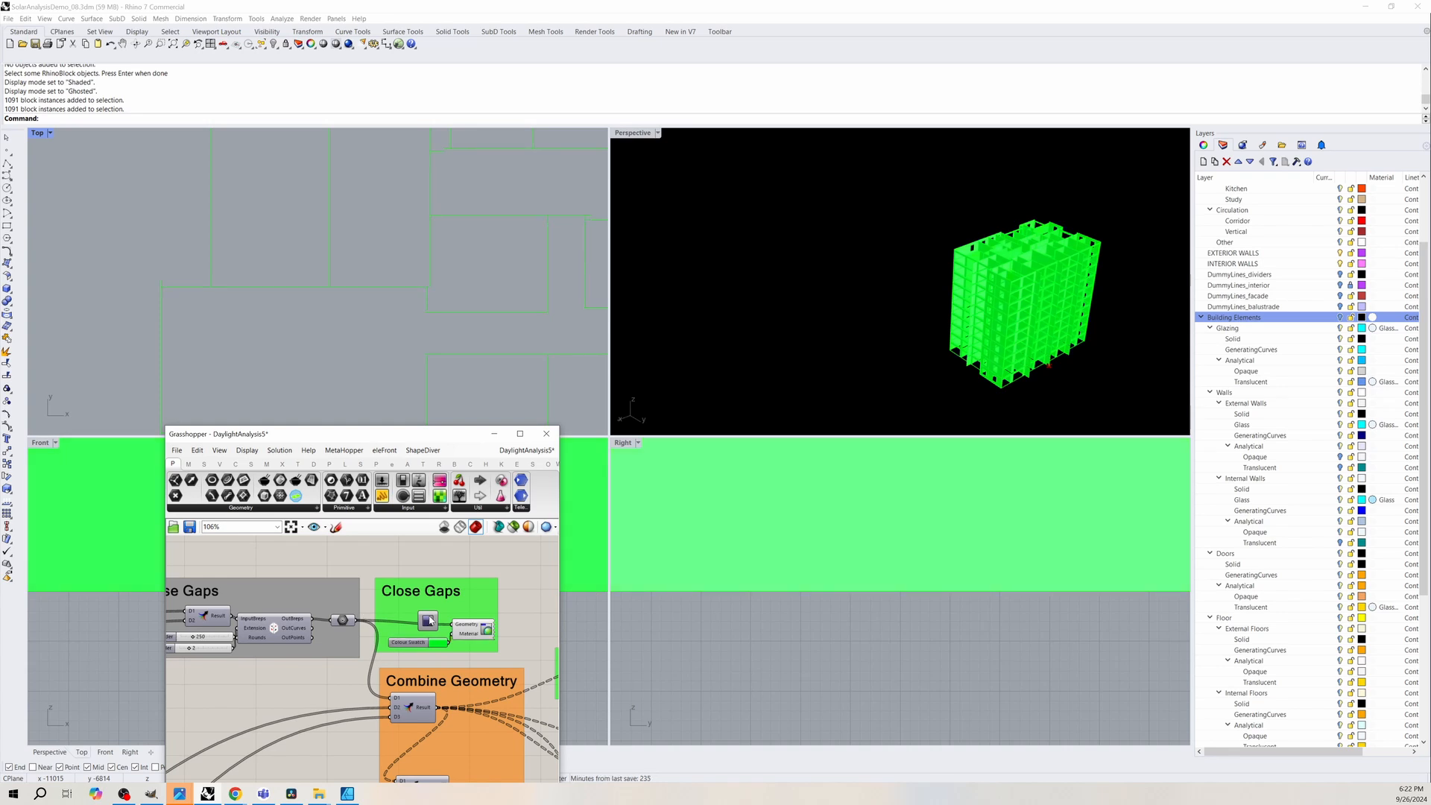
{"action": "scroll", "coordinate": [431, 621], "scroll_direction": "down", "scroll_amount": 5}
{"action": "mouse_move", "coordinate": [288, 641]}
{"action": "right_mouse_down"}
{"action": "mouse_move", "coordinate": [220, 632]}
{"action": "mouse_move", "coordinate": [268, 620]}
{"action": "right_mouse_up"}
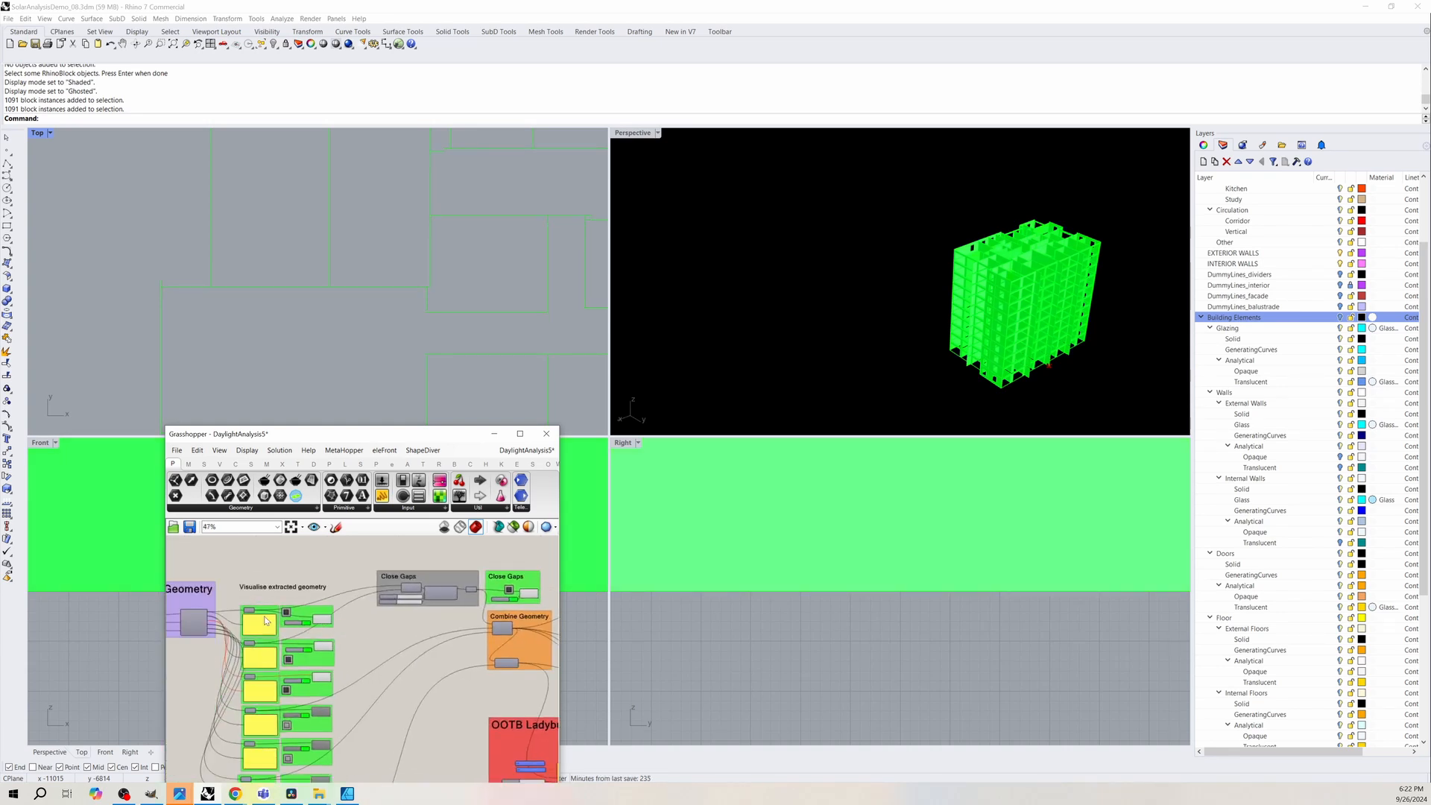
{"action": "scroll", "coordinate": [287, 623], "scroll_direction": "up", "scroll_amount": 3}
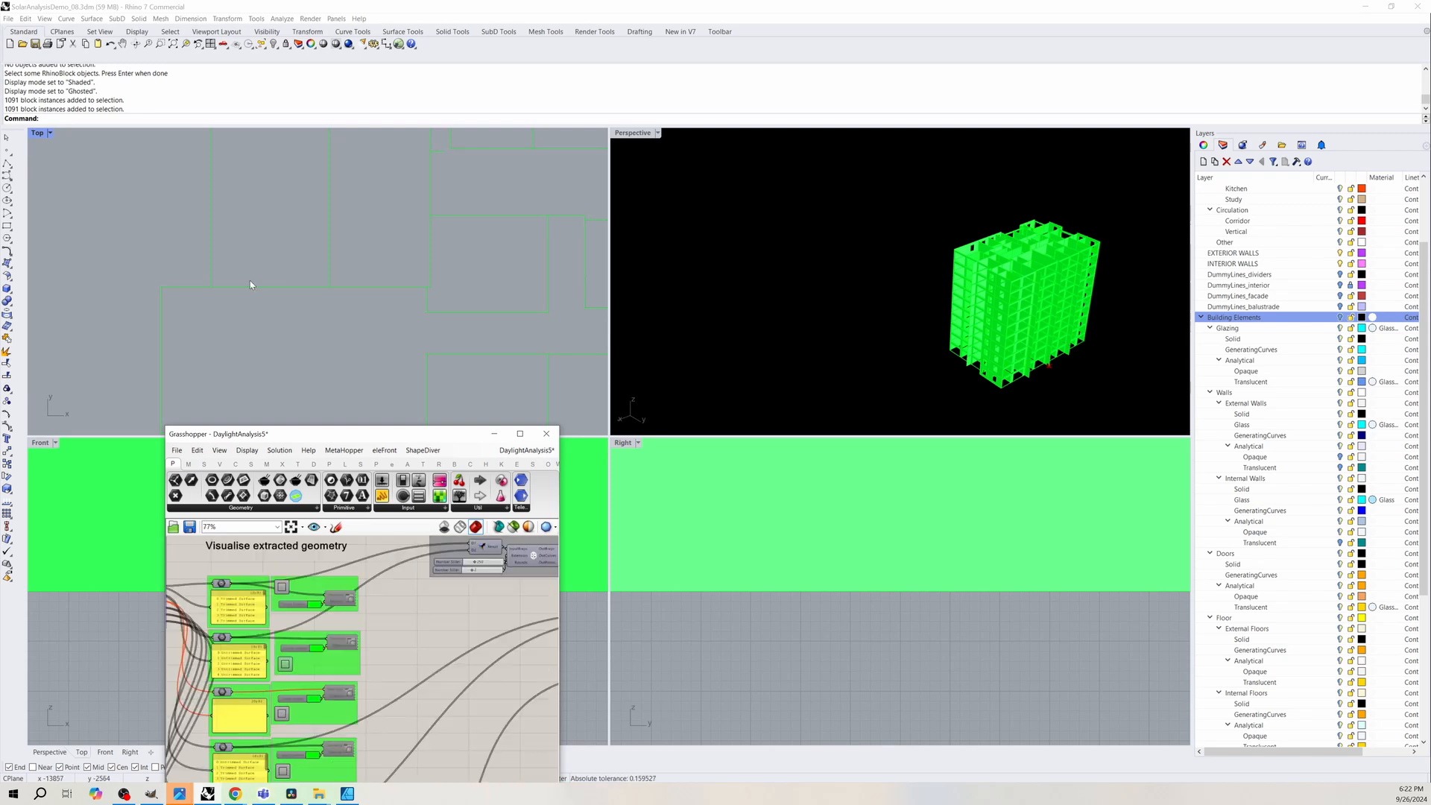
{"action": "right_click_drag", "start_coordinate": [436, 281], "coordinate": [258, 374]}
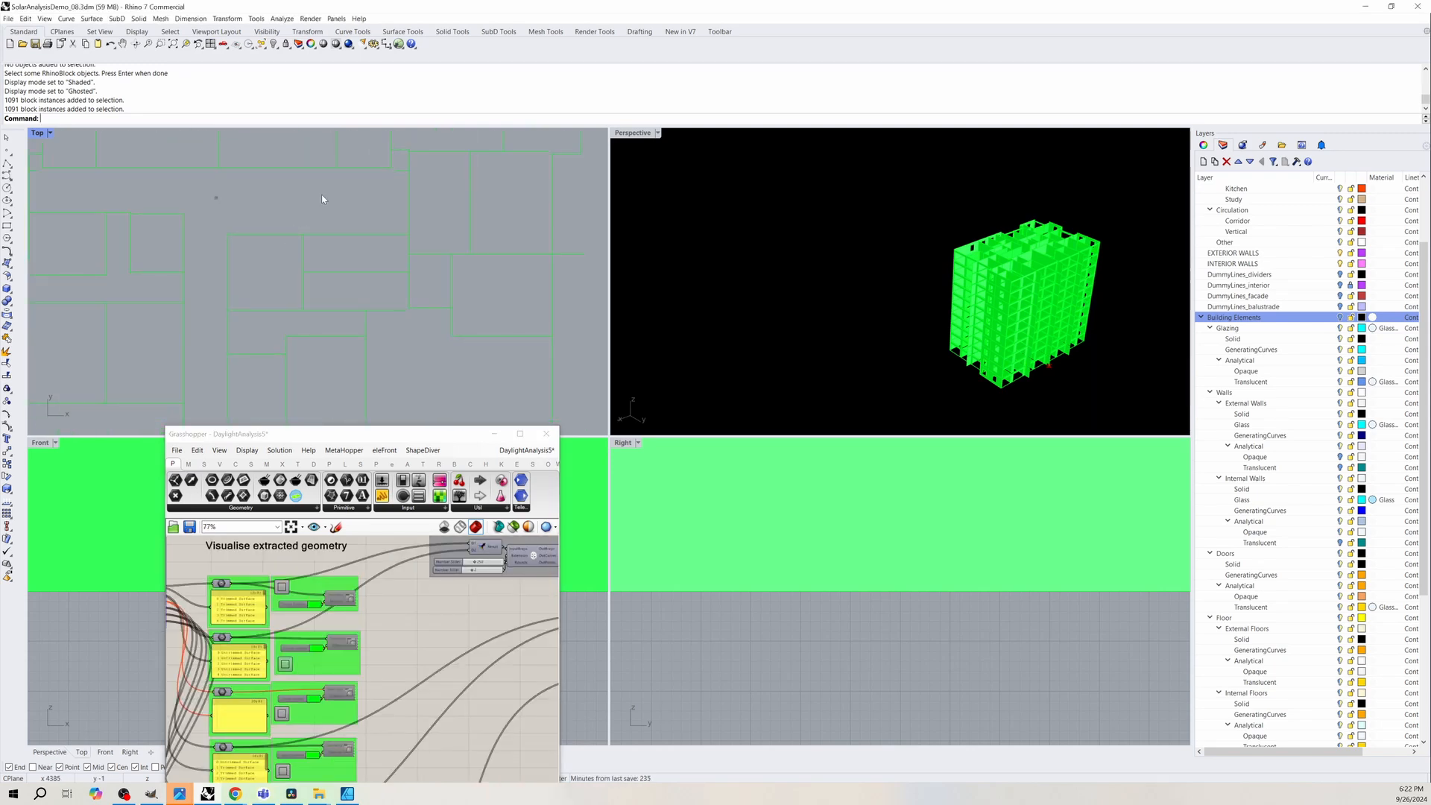
{"action": "scroll", "coordinate": [340, 230], "scroll_direction": "down", "scroll_amount": 3}
{"action": "scroll", "coordinate": [340, 229], "scroll_direction": "up", "scroll_amount": 3}
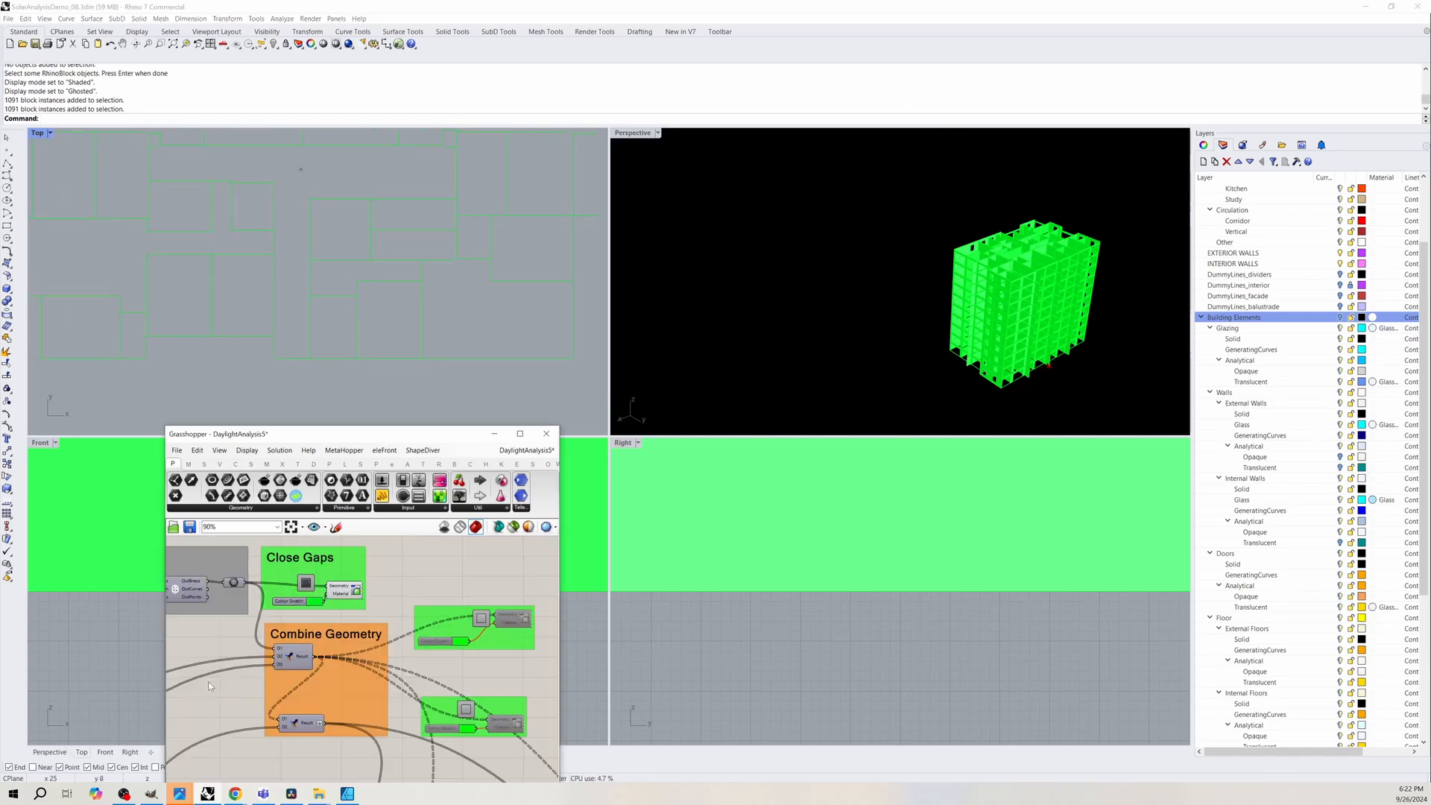
Trace the Combine Geometry inputs back to the extracted geometry sets and the Context Buildings group.
{"action": "right_click_drag", "start_coordinate": [240, 671], "coordinate": [389, 615]}
{"action": "scroll", "coordinate": [440, 613], "scroll_direction": "down", "scroll_amount": 3}
{"action": "right_click_drag", "start_coordinate": [324, 699], "coordinate": [404, 623]}
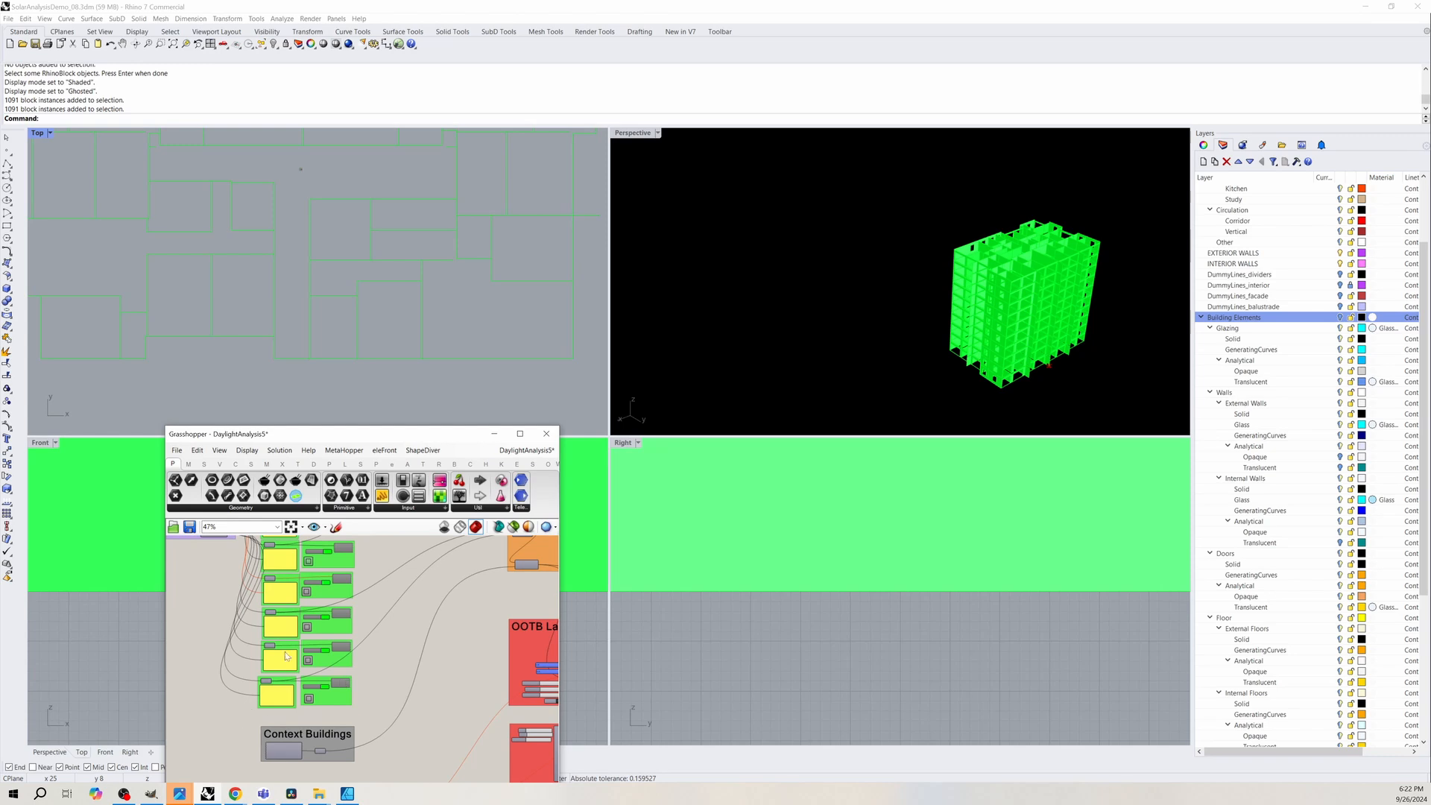
{"action": "scroll", "coordinate": [286, 654], "scroll_direction": "up", "scroll_amount": 4}
{"action": "mouse_move", "coordinate": [277, 603]}
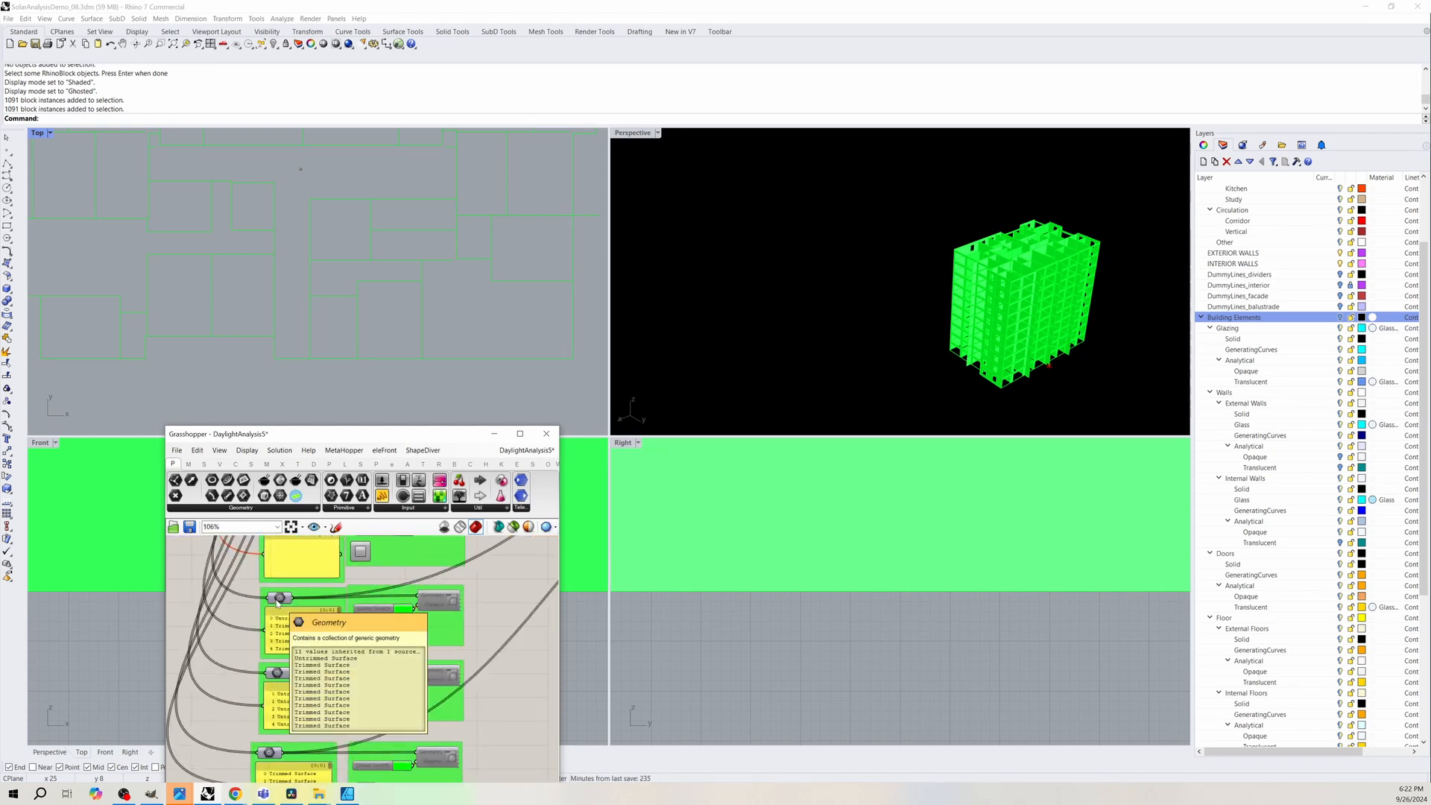
{"action": "scroll", "coordinate": [246, 601], "scroll_direction": "down", "scroll_amount": 5}
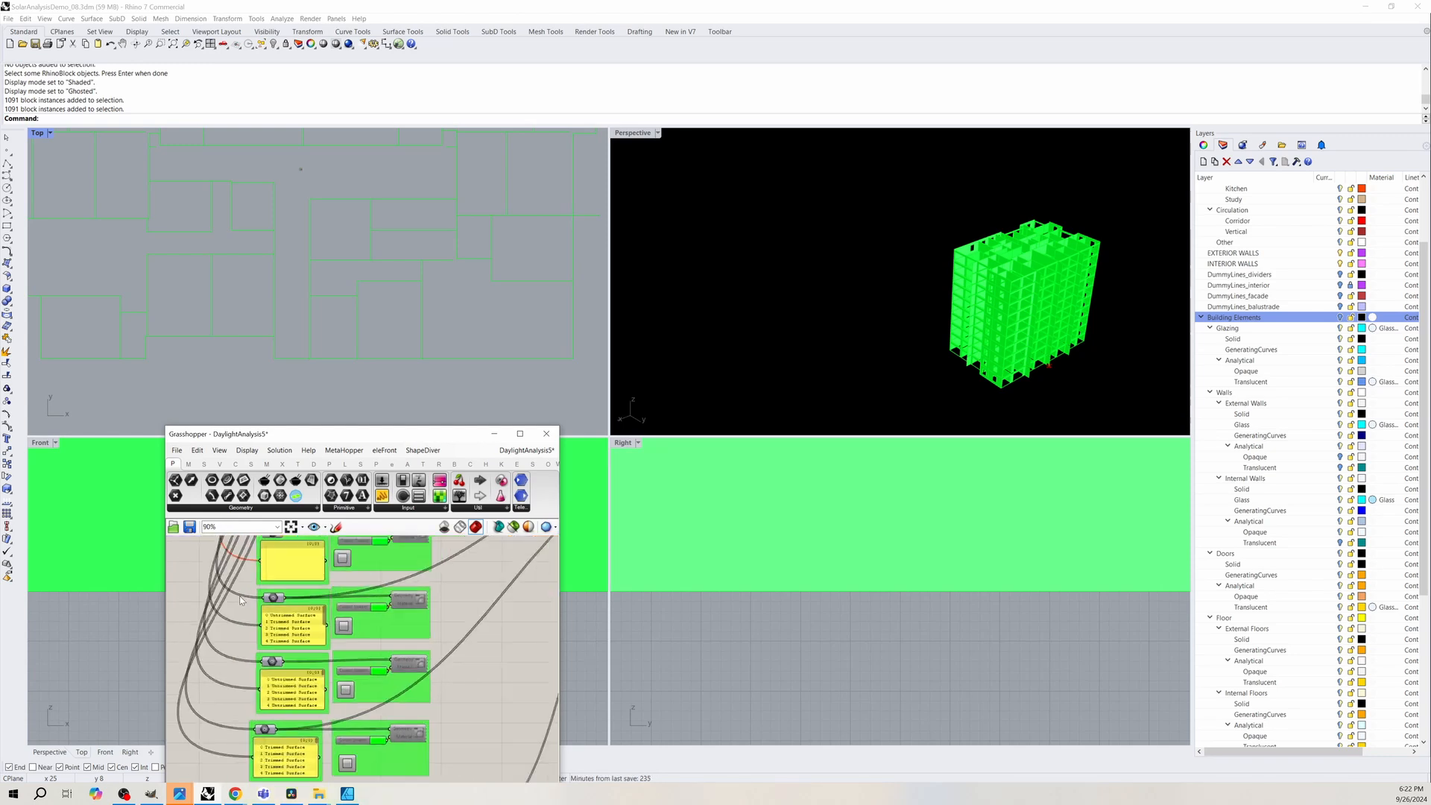
{"action": "scroll", "coordinate": [308, 719], "scroll_direction": "up", "scroll_amount": 3}
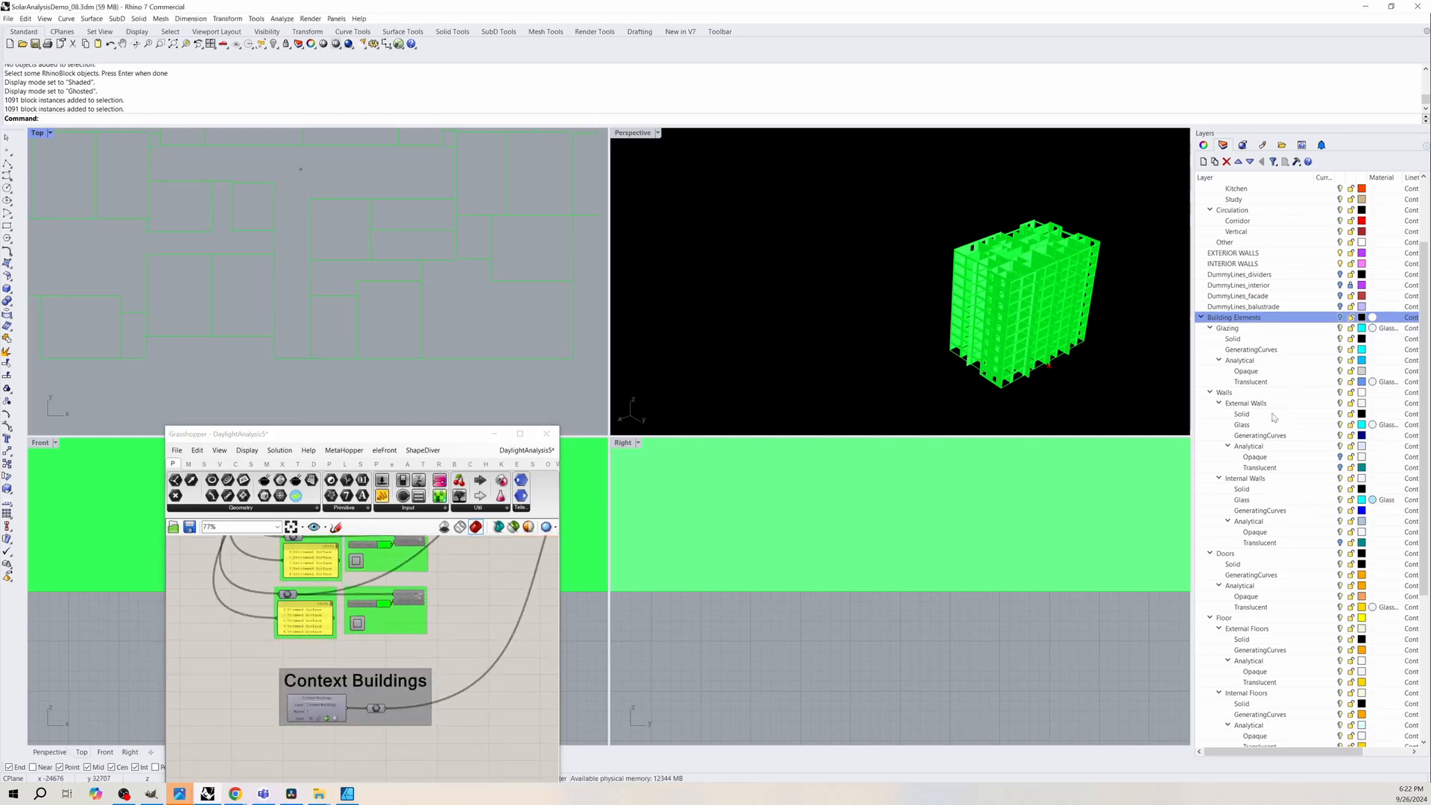
Show the Context Buildings layer to view the surrounding buildings in Perspective, and hide it again.
{"action": "scroll", "coordinate": [1277, 463], "scroll_direction": "down", "scroll_amount": 7}
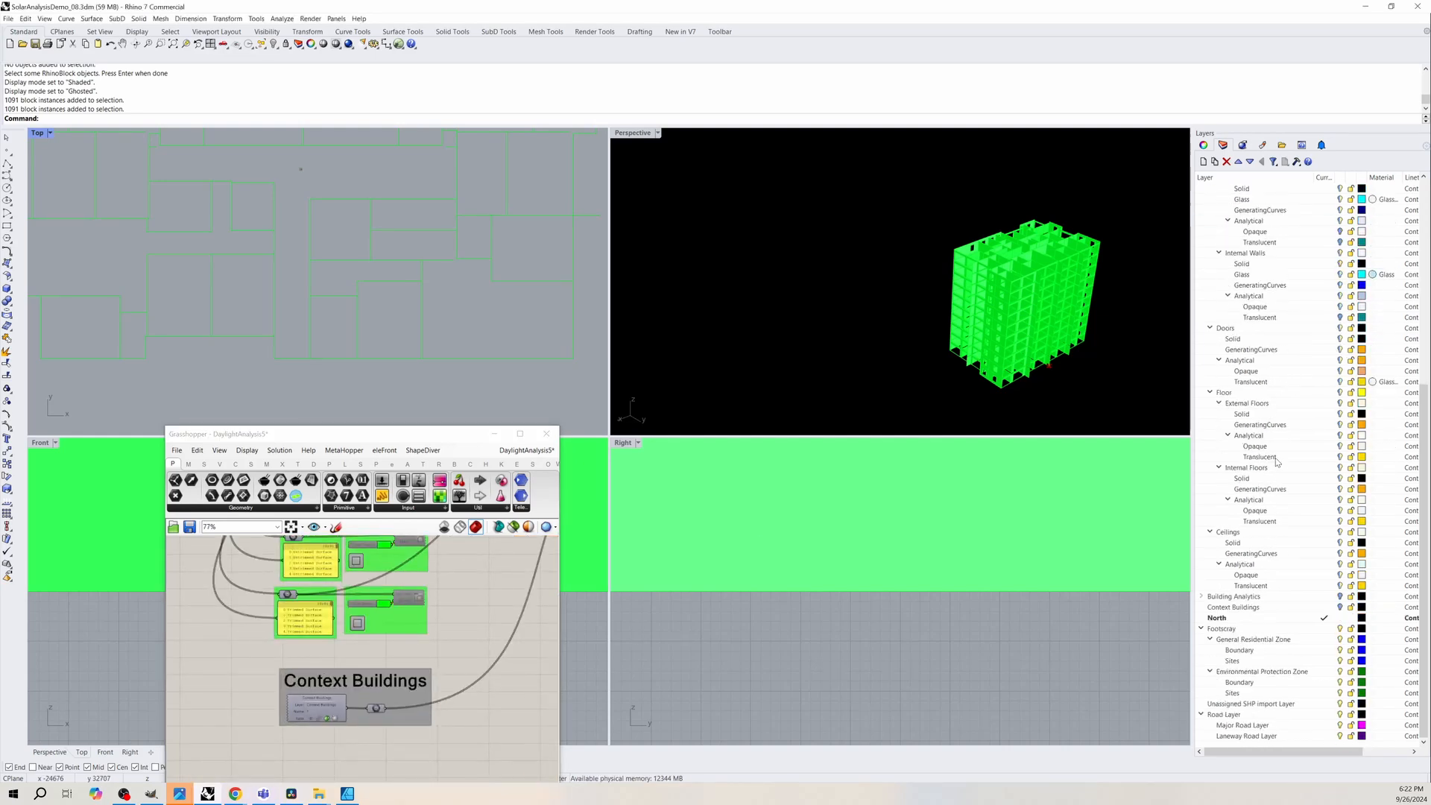
{"action": "left_click", "coordinate": [1341, 608]}
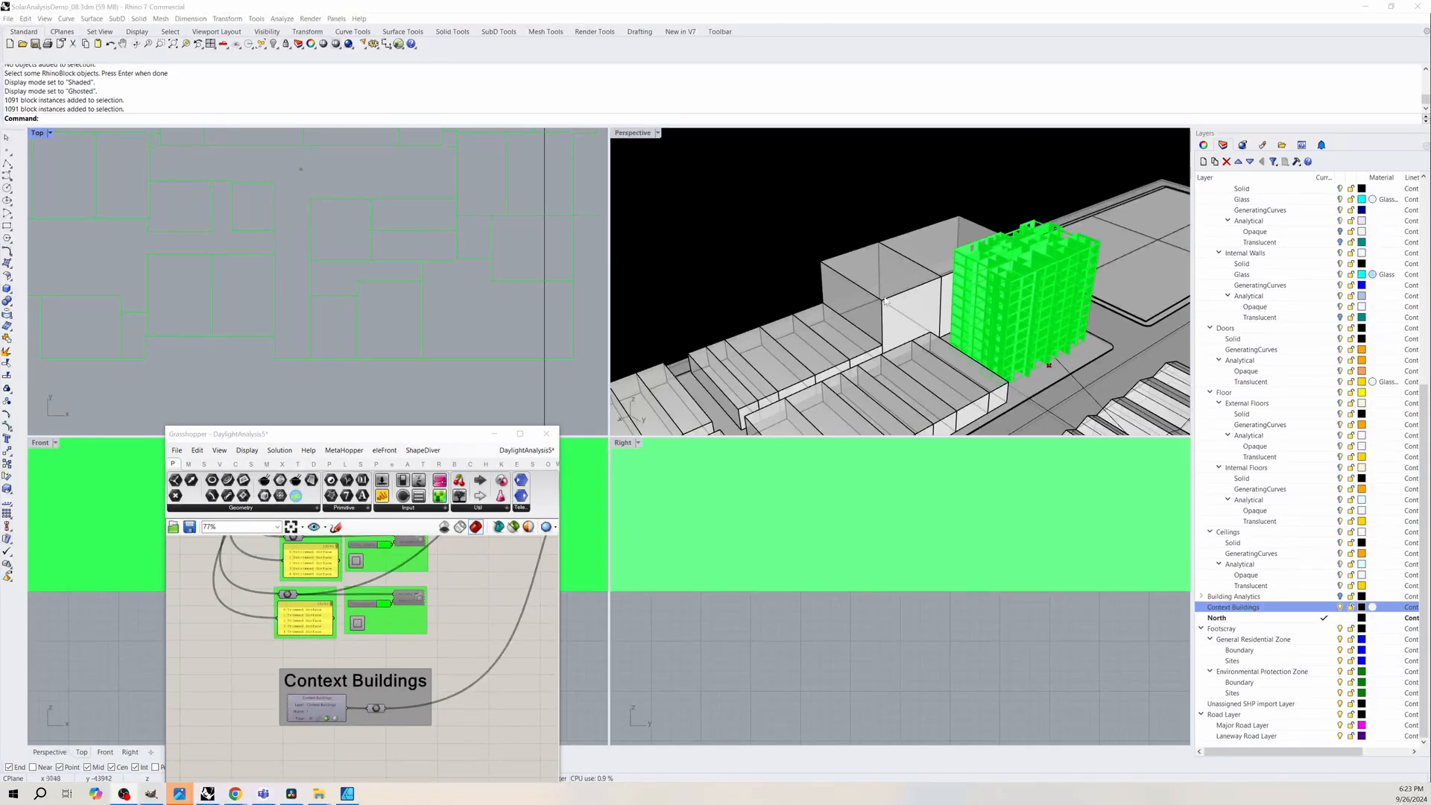
{"action": "left_click", "coordinate": [1340, 608]}
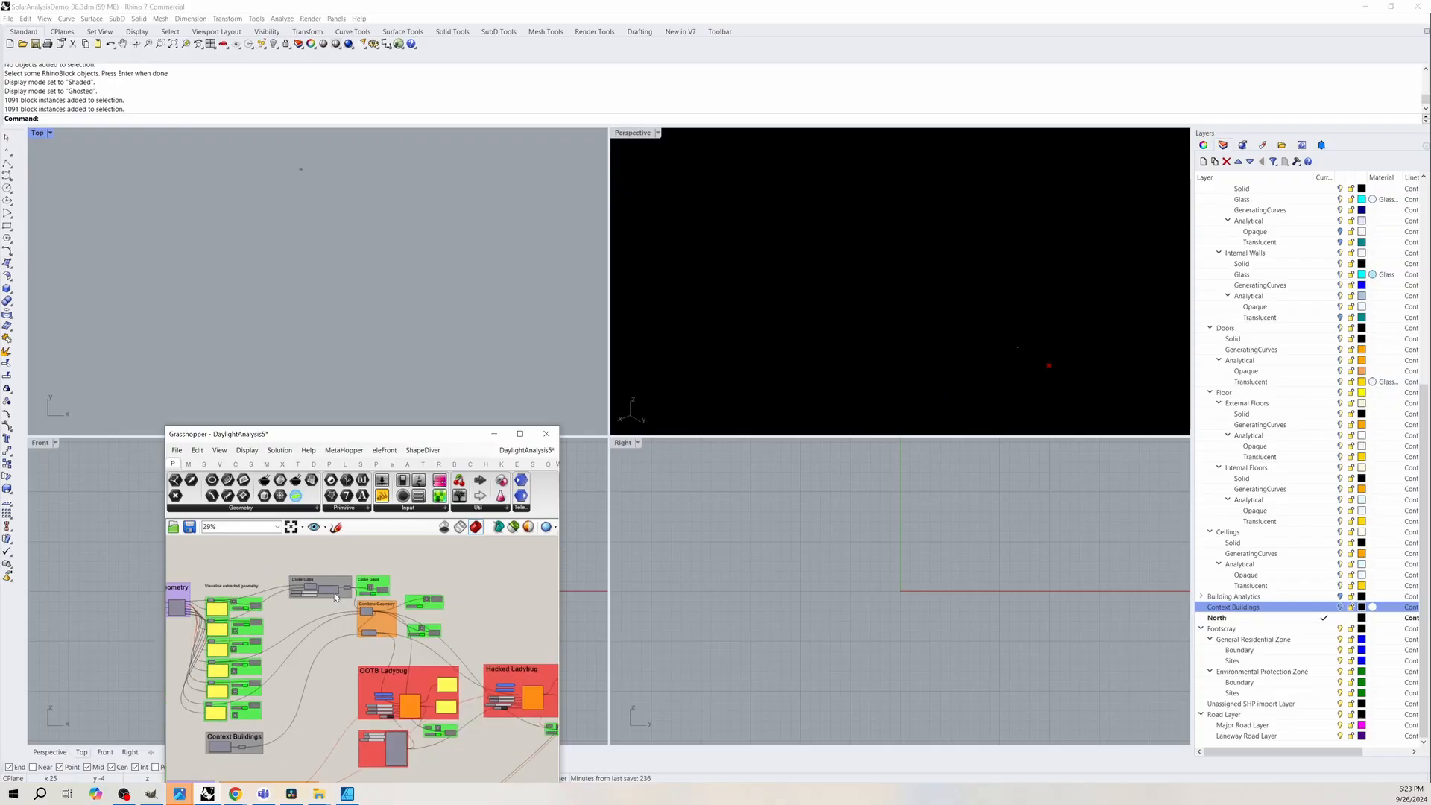
Enable the Rhino-Block parameter that feeds the Rooms input in the Extract Room Bases group.
{"action": "scroll", "coordinate": [370, 711], "scroll_direction": "up", "scroll_amount": 2}
{"action": "right_click_drag", "start_coordinate": [370, 710], "coordinate": [552, 555]}
{"action": "scroll", "coordinate": [249, 671], "scroll_direction": "up", "scroll_amount": 5}
{"action": "right_click", "coordinate": [252, 645]}
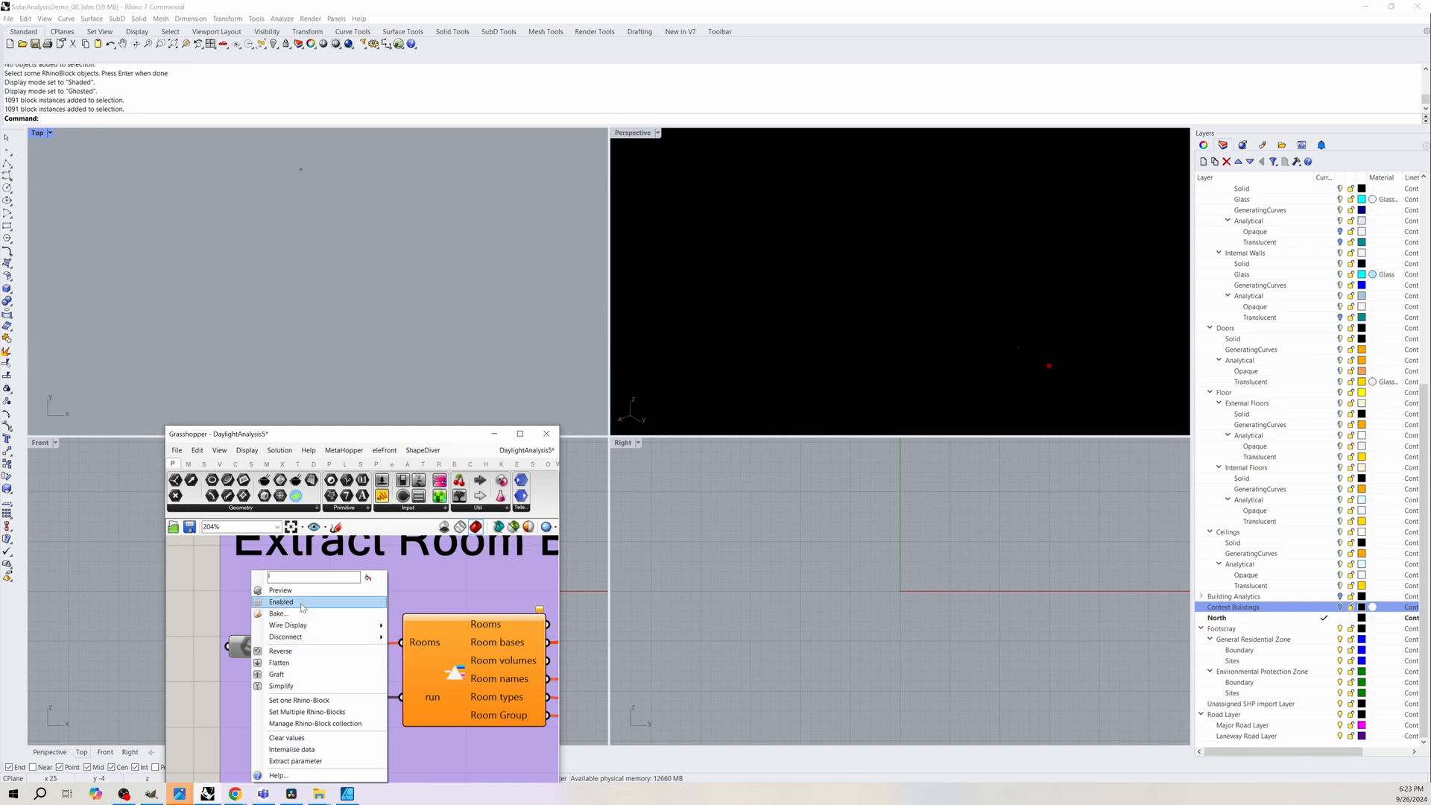
{"action": "key", "text": "Escape"}
Show the Spatial Planning layer and its Balcony sublayer to view the room blocks.
{"action": "left_click", "coordinate": [979, 361]}
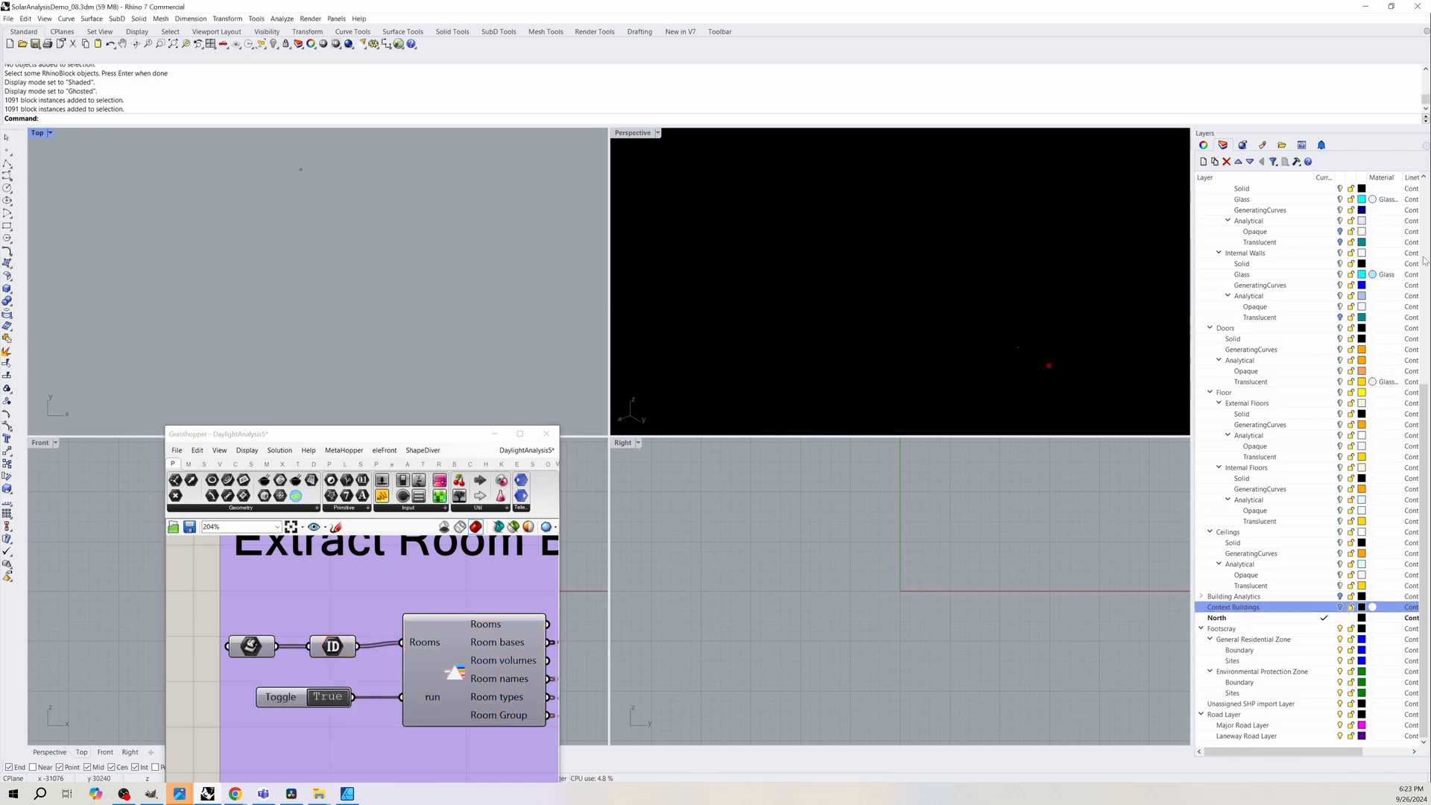
{"action": "scroll", "coordinate": [1312, 462], "scroll_direction": "up", "scroll_amount": 5}
{"action": "scroll", "coordinate": [1351, 255], "scroll_direction": "up", "scroll_amount": 5}
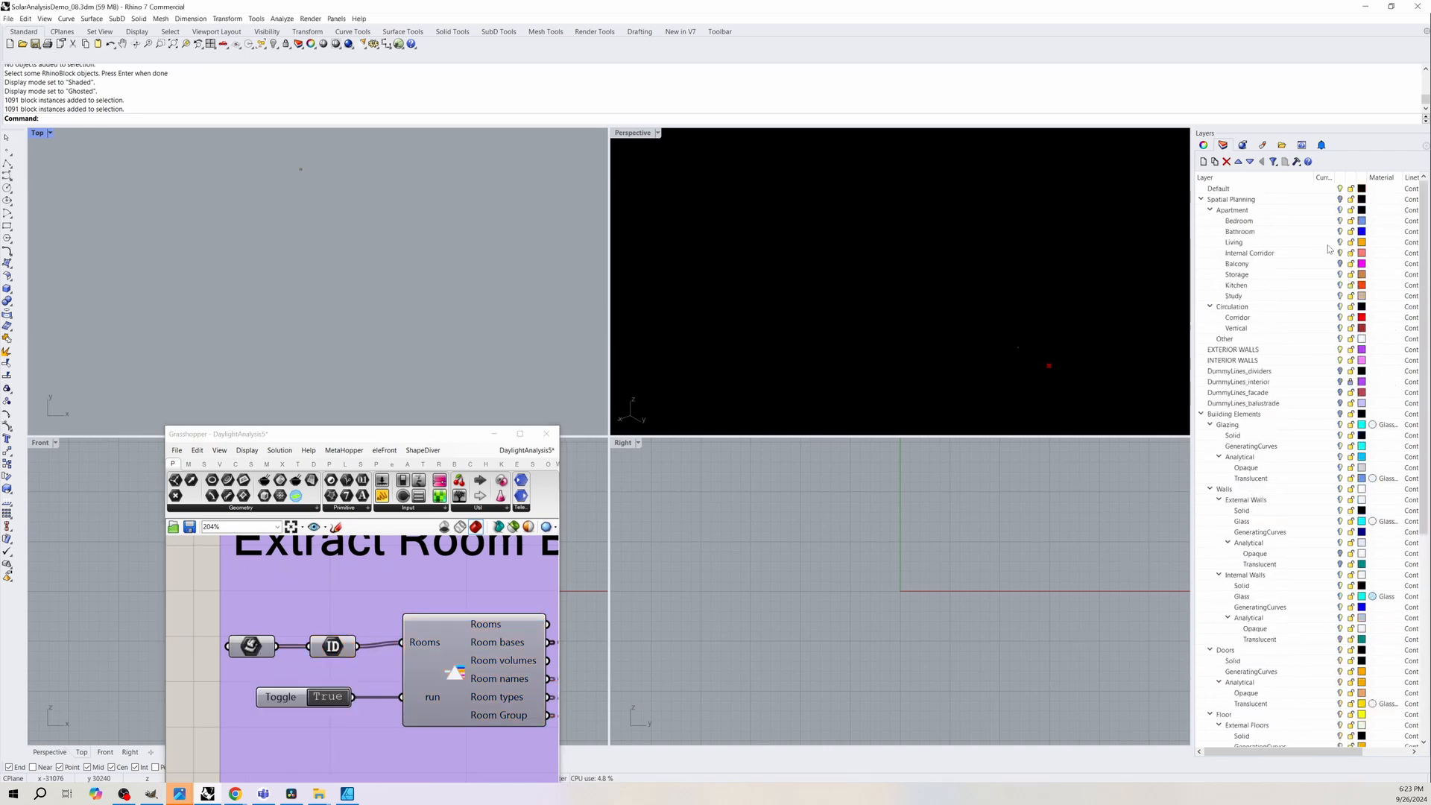
{"action": "left_click", "coordinate": [1340, 203]}
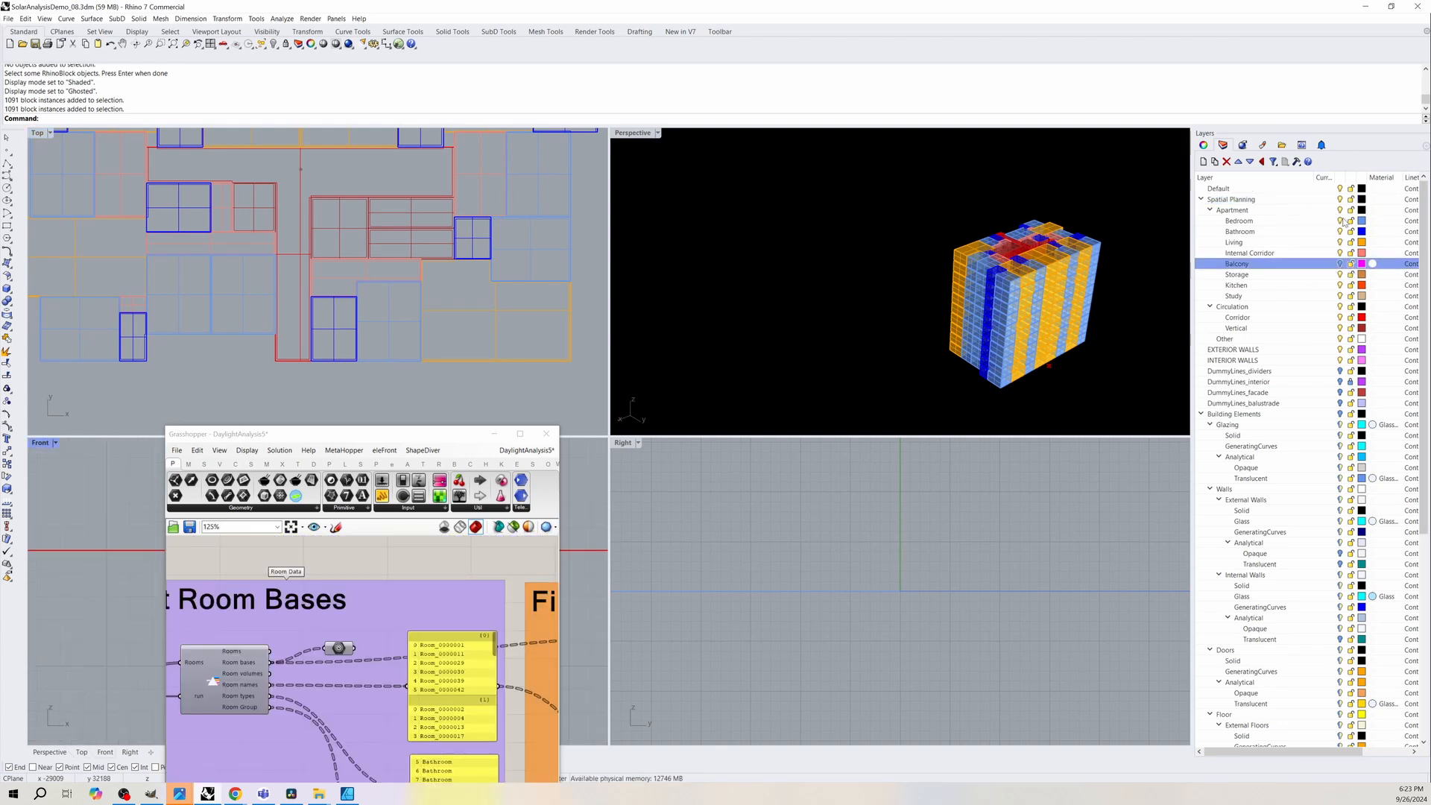
{"action": "left_click", "coordinate": [1340, 264]}
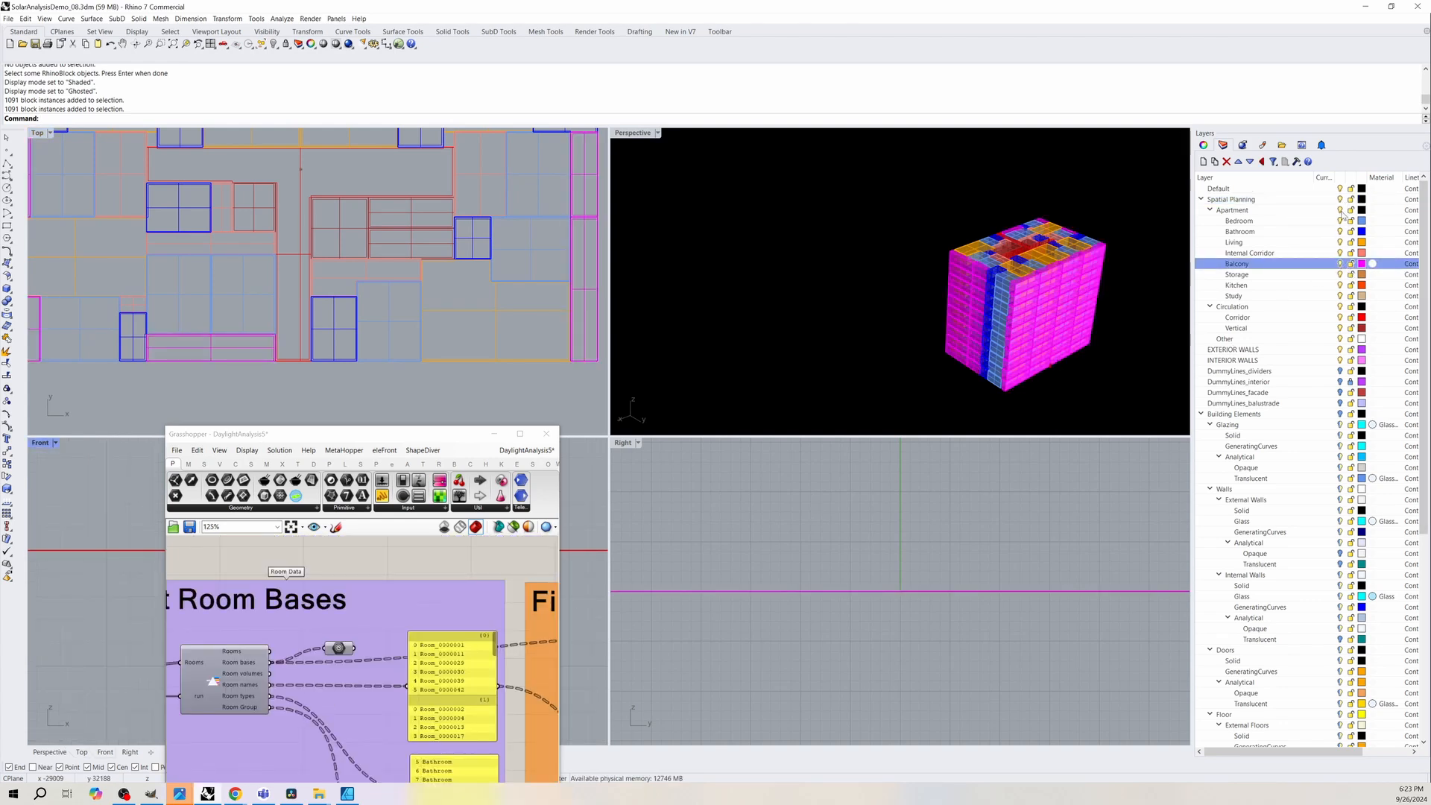
Hide the Spatial Planning layer and inspect the extracted room bases up close in the Perspective view.
{"action": "left_click", "coordinate": [1340, 200]}
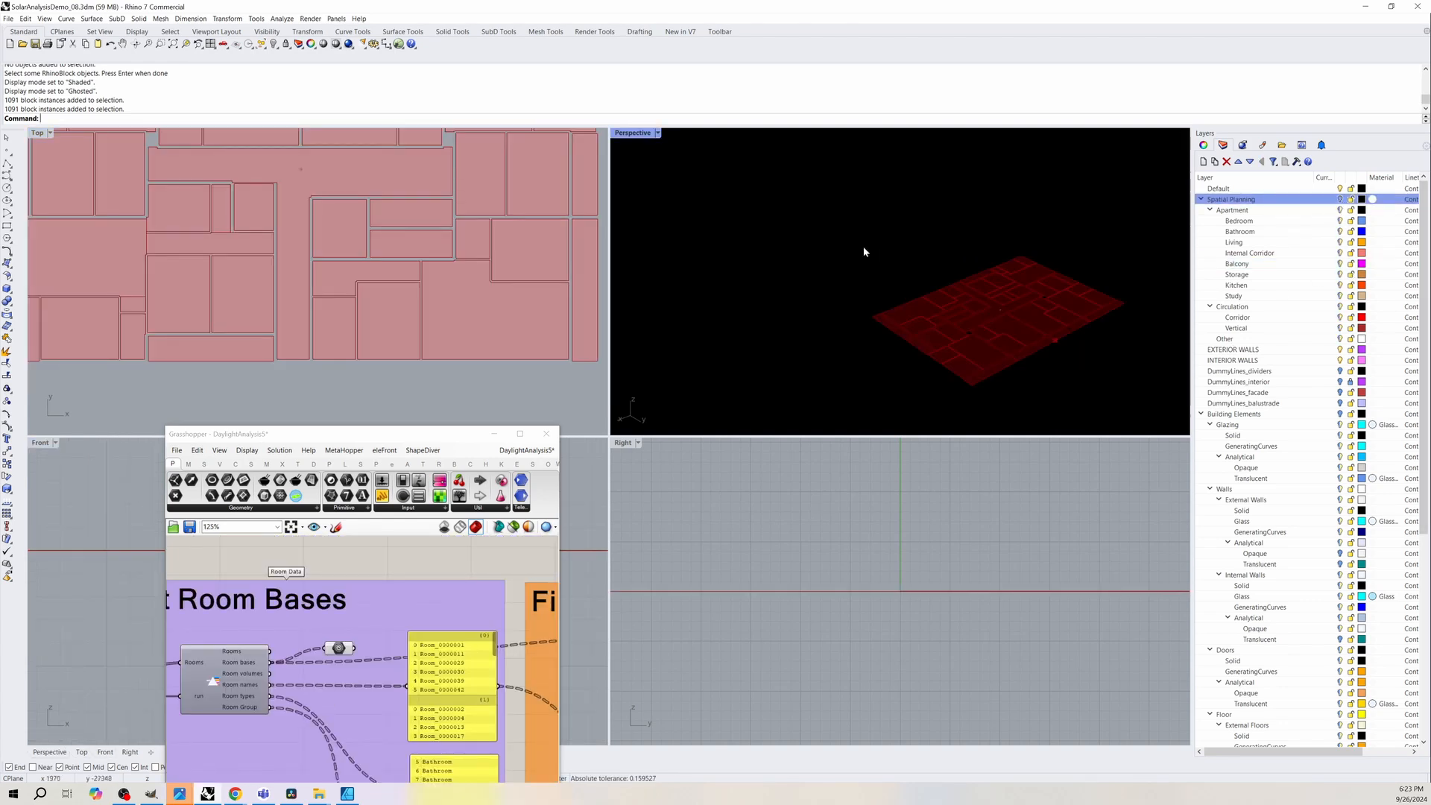
{"action": "right_click_drag", "start_coordinate": [976, 325], "coordinate": [968, 373]}
{"action": "scroll", "coordinate": [1039, 326], "scroll_direction": "up", "scroll_amount": 7}
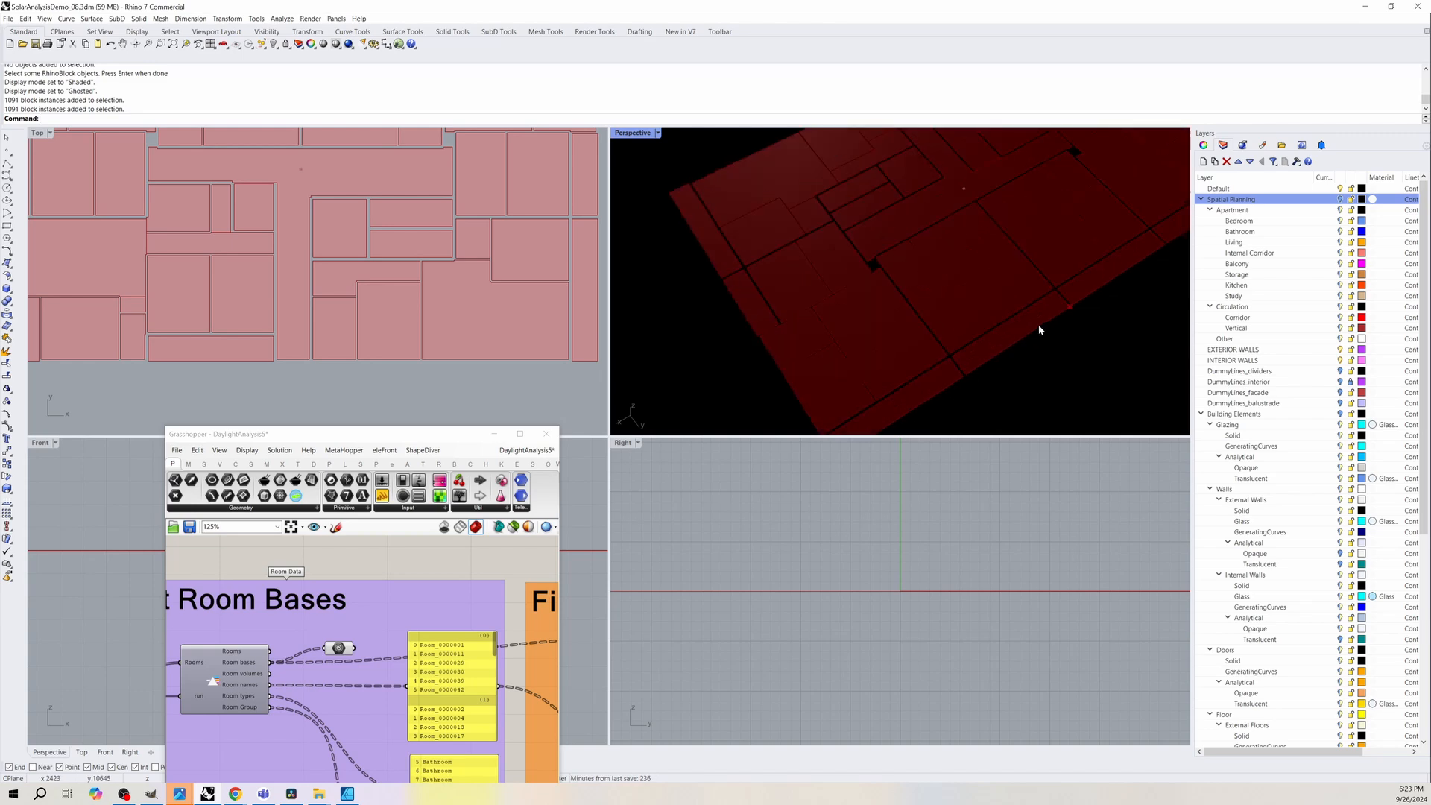
Look through the panels listing the extracted rooms' names, types and apartment groups in the Extract Room Bases group.
{"action": "scroll", "coordinate": [811, 373], "scroll_direction": "down", "scroll_amount": 5}
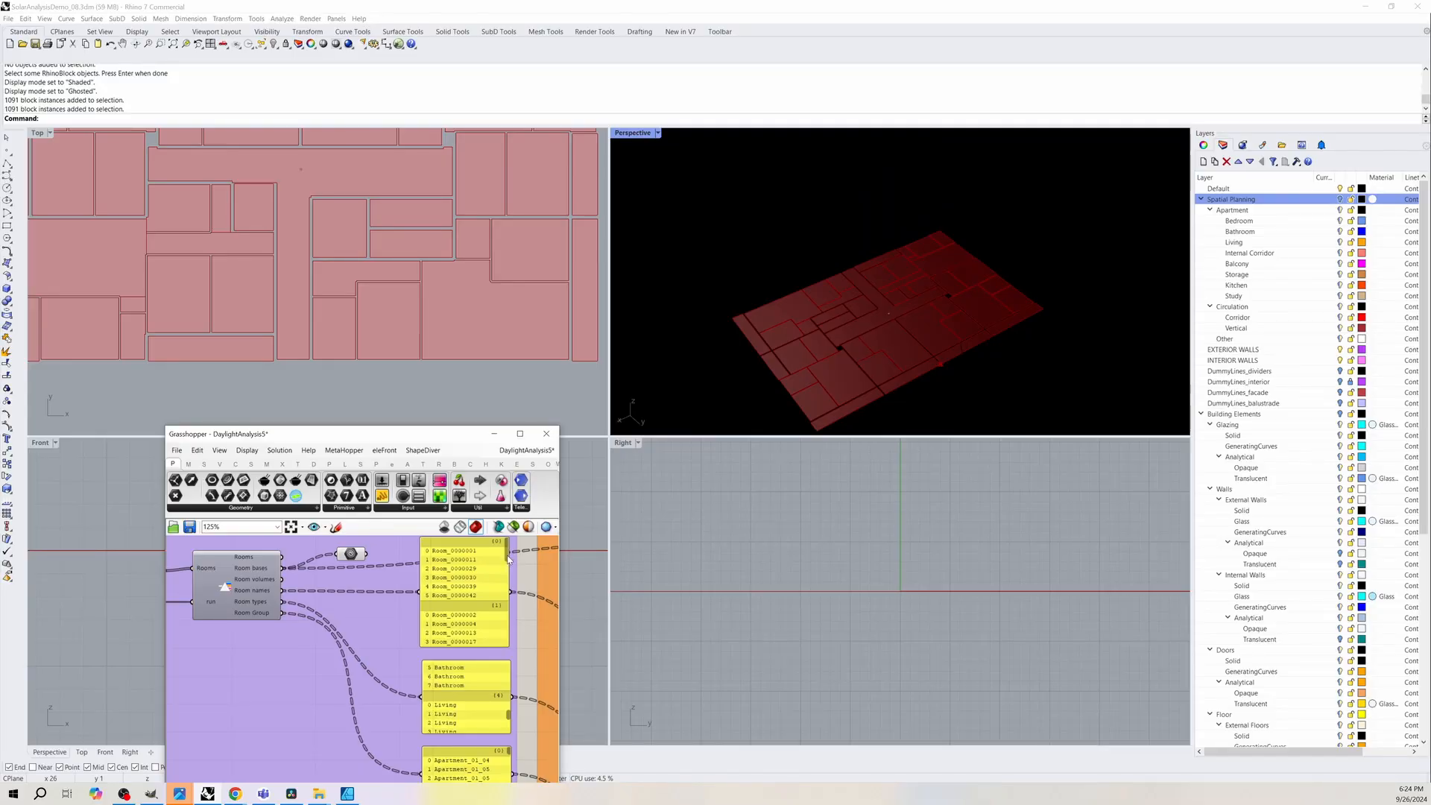
{"action": "left_click_drag", "start_coordinate": [508, 556], "coordinate": [508, 600]}
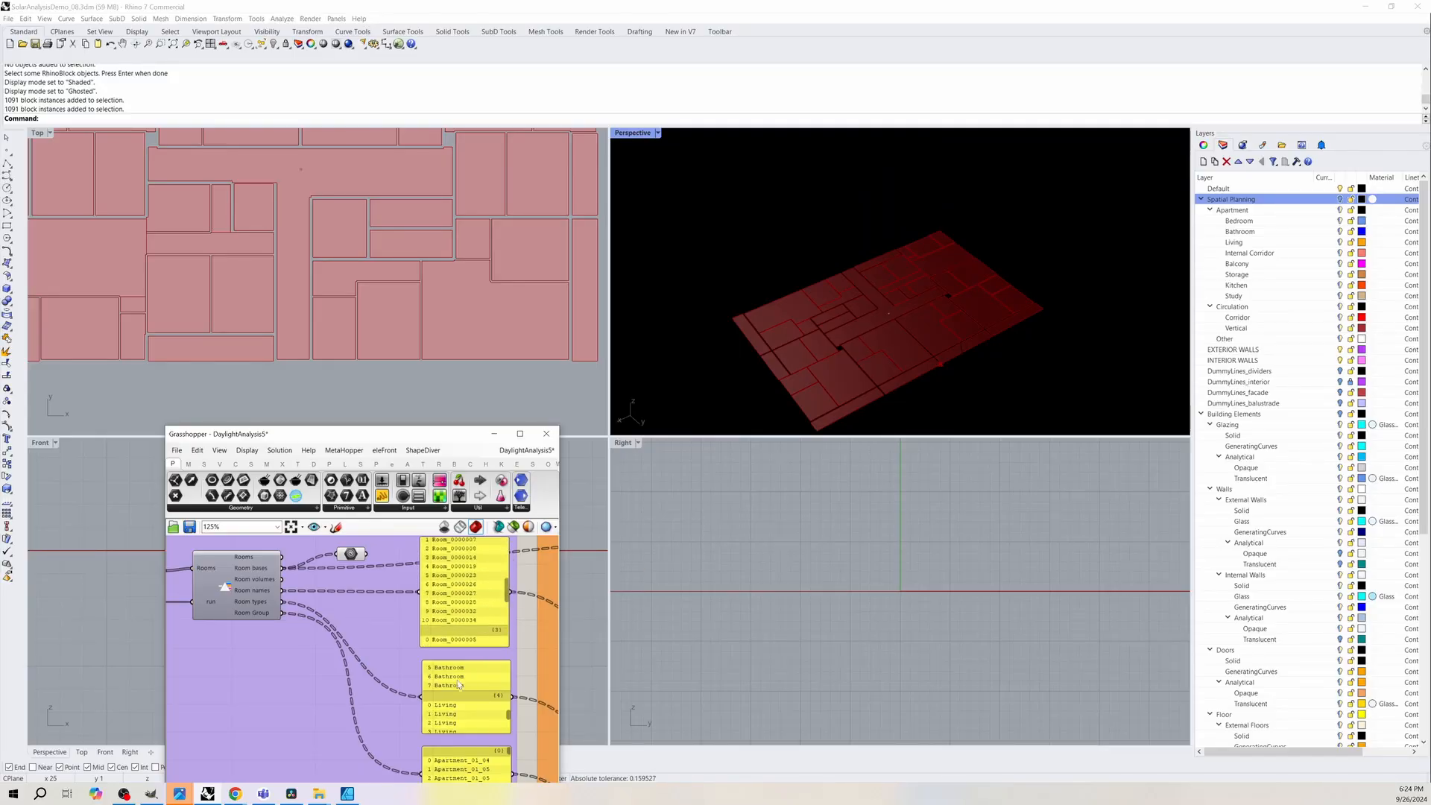
{"action": "right_click_drag", "start_coordinate": [508, 714], "coordinate": [477, 637]}
{"action": "scroll", "coordinate": [477, 637], "scroll_direction": "up", "scroll_amount": 3}
{"action": "left_click_drag", "start_coordinate": [478, 634], "coordinate": [485, 580]}
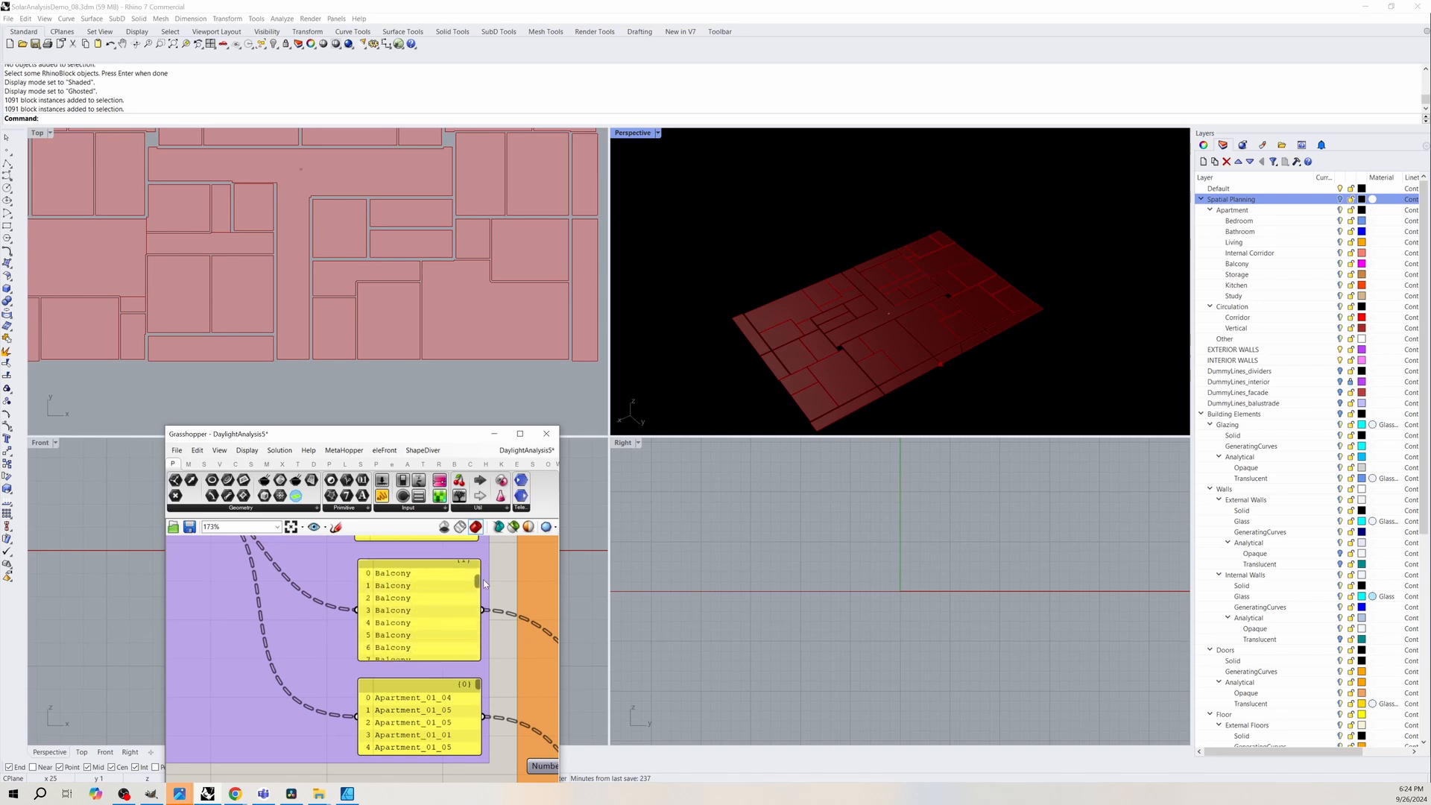
{"action": "scroll", "coordinate": [329, 630], "scroll_direction": "down", "scroll_amount": 2}
{"action": "scroll", "coordinate": [447, 692], "scroll_direction": "up", "scroll_amount": 4}
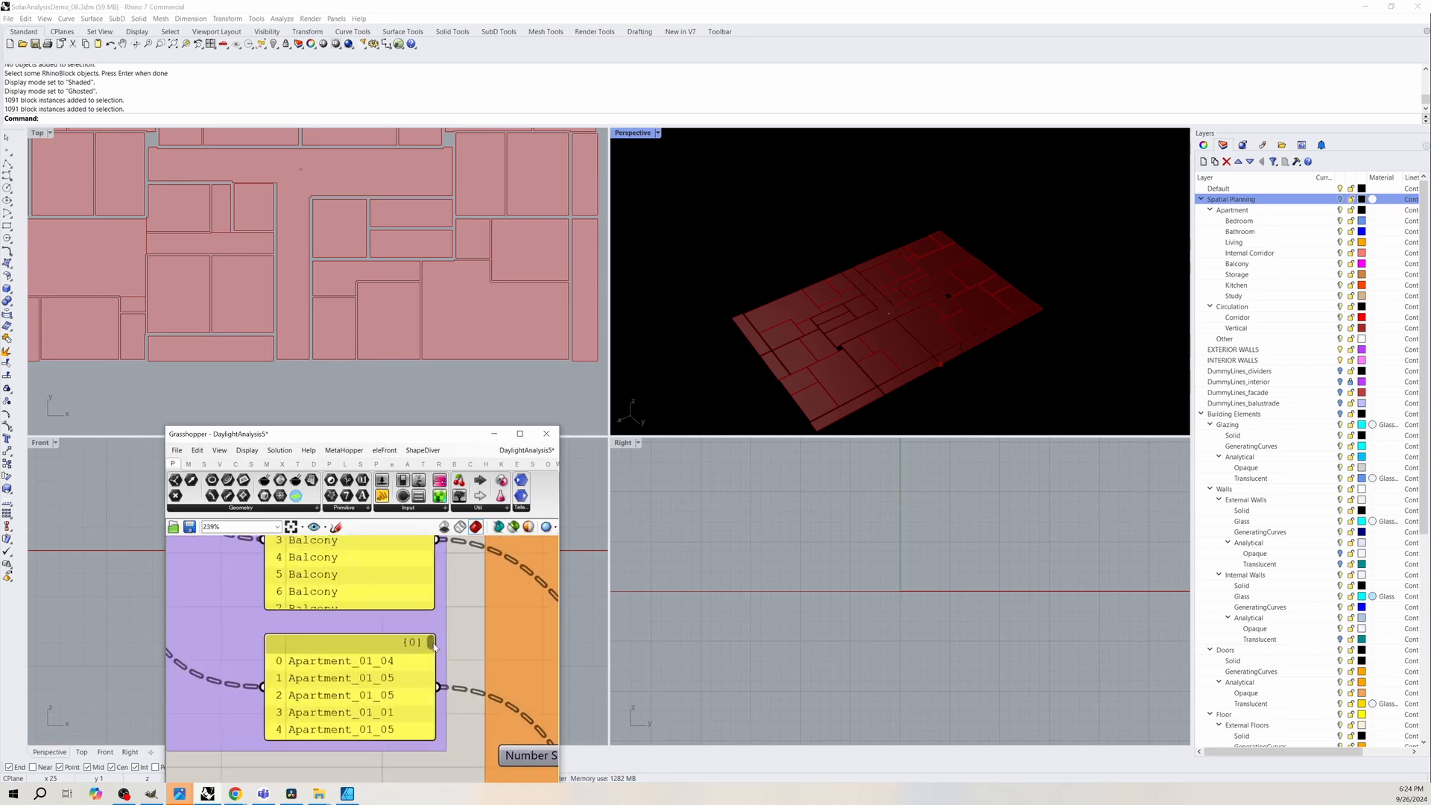
{"action": "left_click_drag", "start_coordinate": [434, 647], "coordinate": [435, 667]}
{"action": "scroll", "coordinate": [332, 623], "scroll_direction": "down", "scroll_amount": 1}
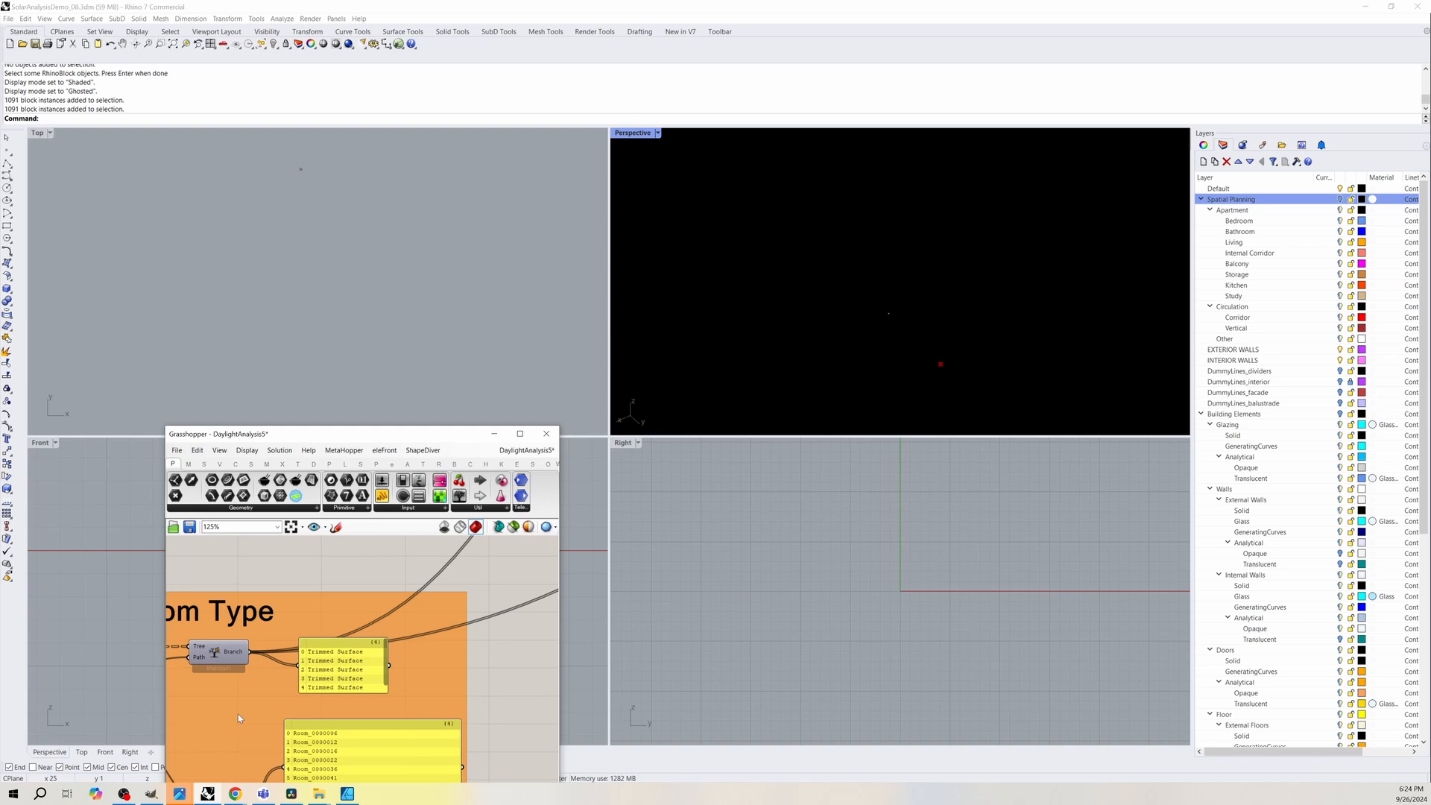
Turn on the preview of the Filter Room Type group's uppermost branch component to display only the living room bases.
{"action": "right_click_drag", "start_coordinate": [258, 712], "coordinate": [382, 598]}
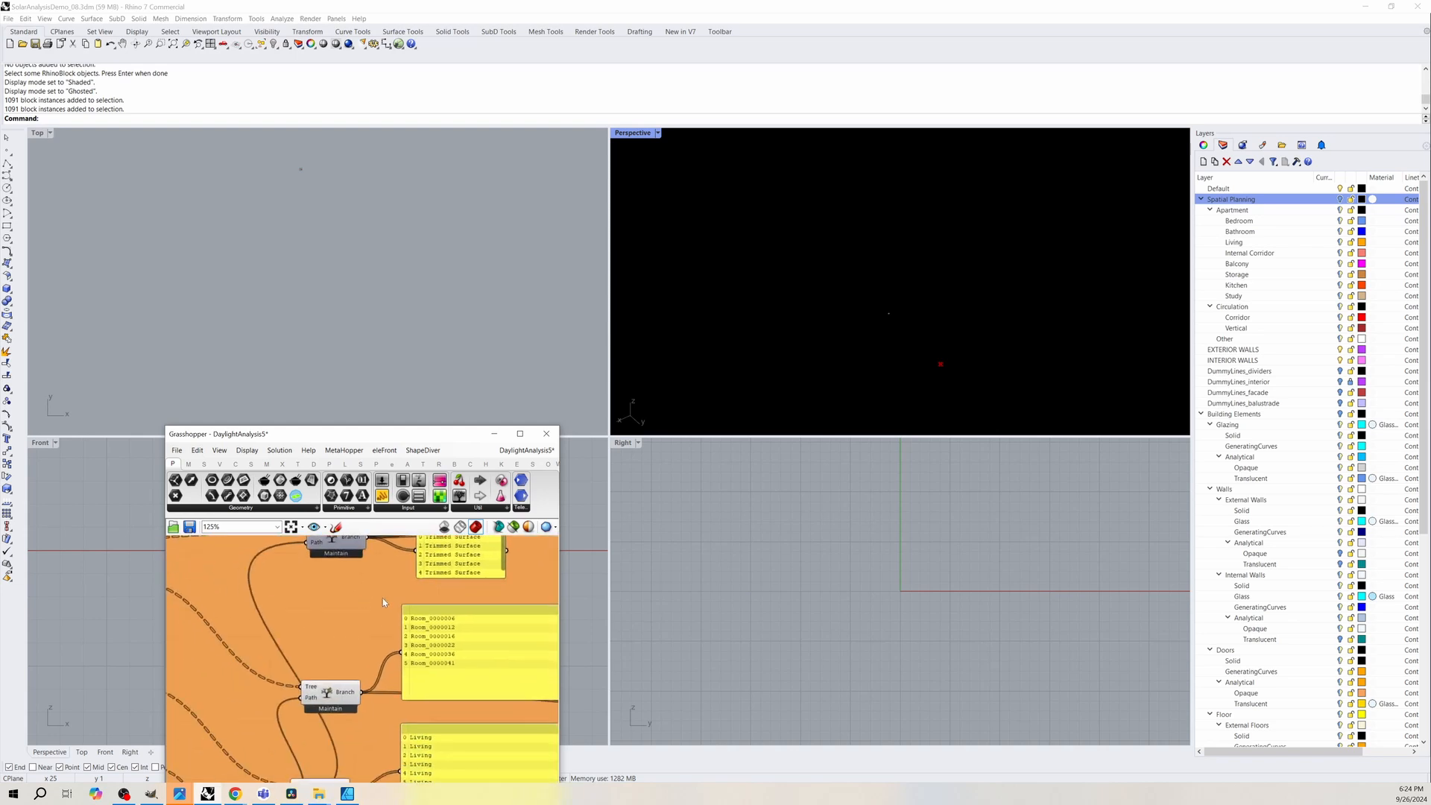
{"action": "scroll", "coordinate": [383, 598], "scroll_direction": "down", "scroll_amount": 2}
{"action": "scroll", "coordinate": [485, 653], "scroll_direction": "down", "scroll_amount": 2}
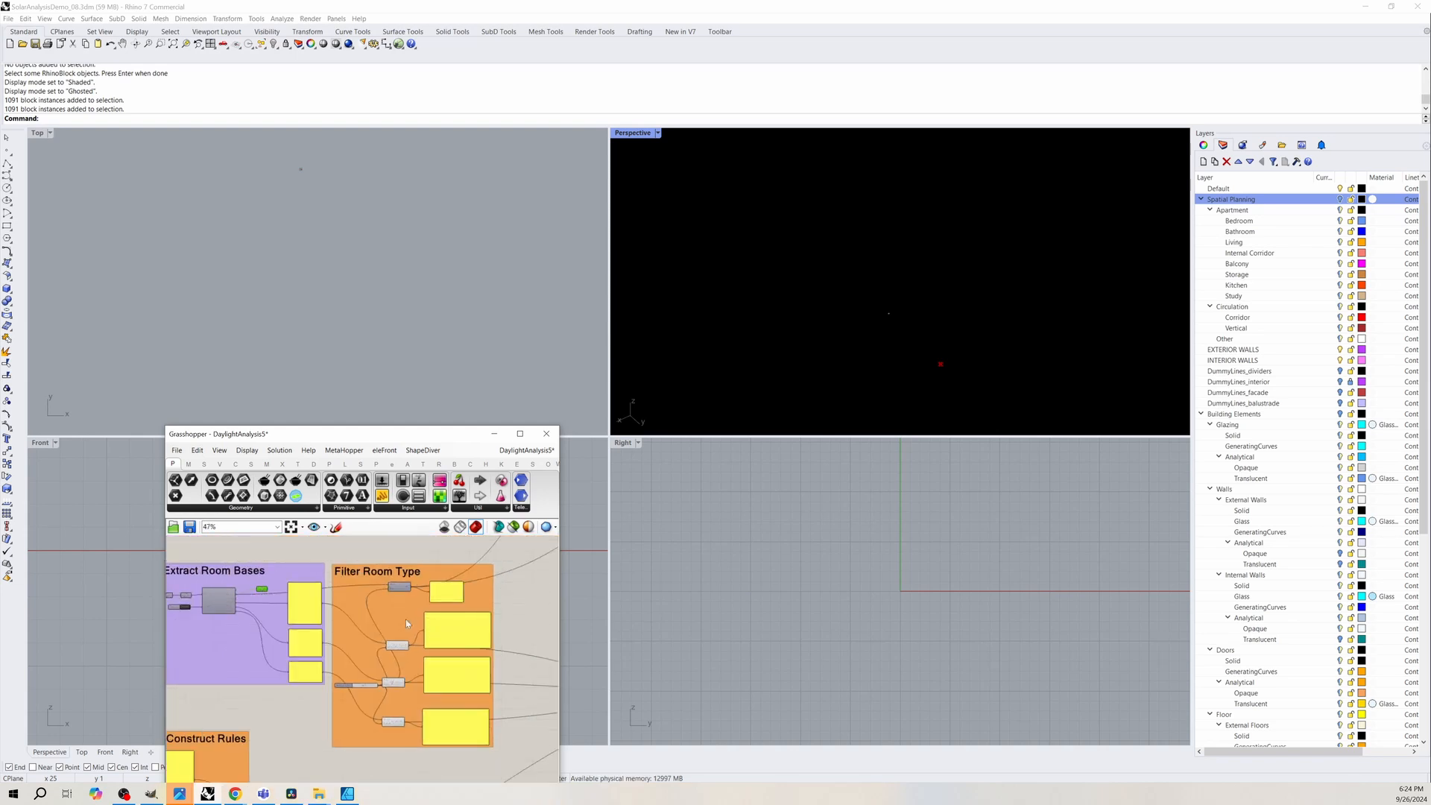
{"action": "right_click", "coordinate": [397, 583]}
{"action": "left_click", "coordinate": [421, 602]}
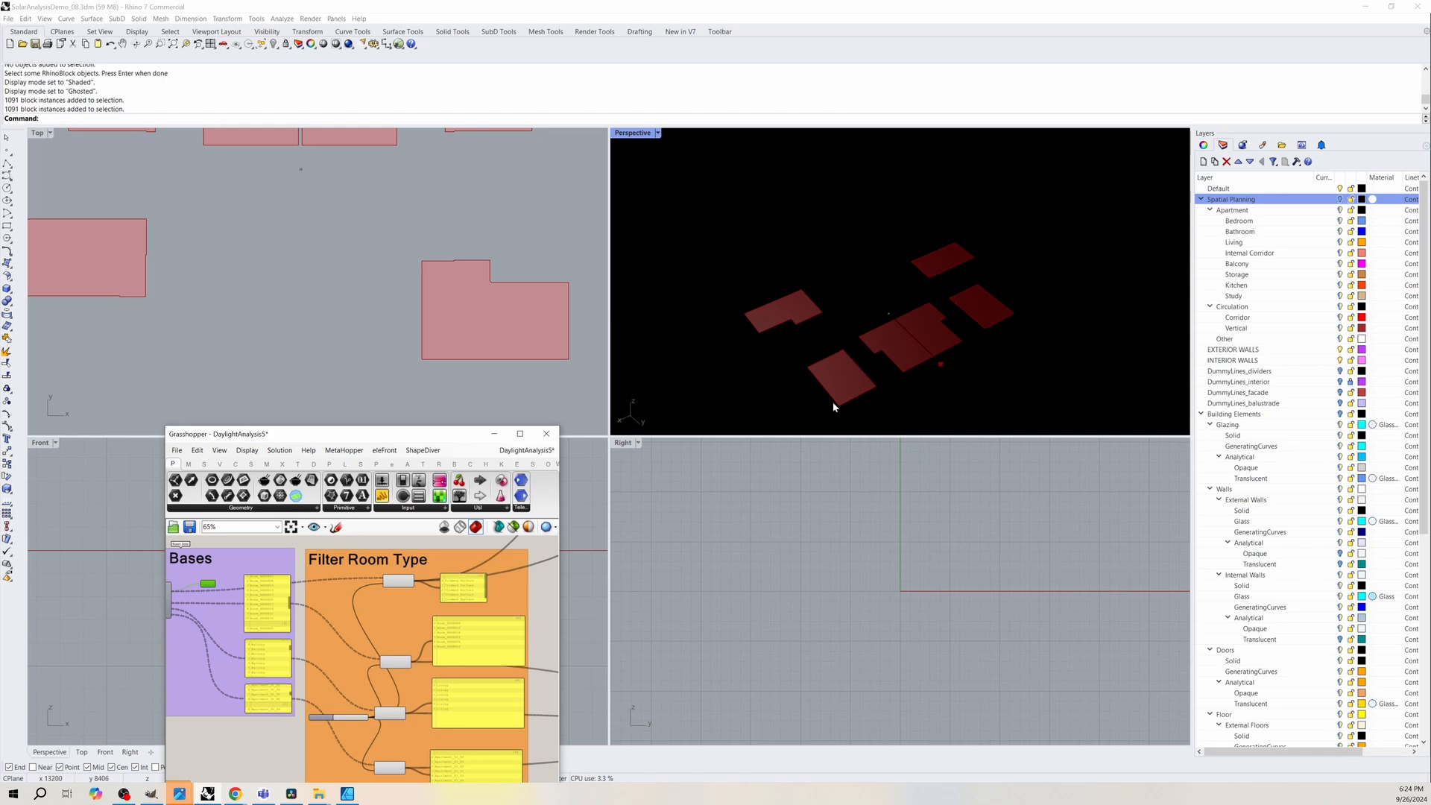
{"action": "scroll", "coordinate": [375, 618], "scroll_direction": "down", "scroll_amount": 4}
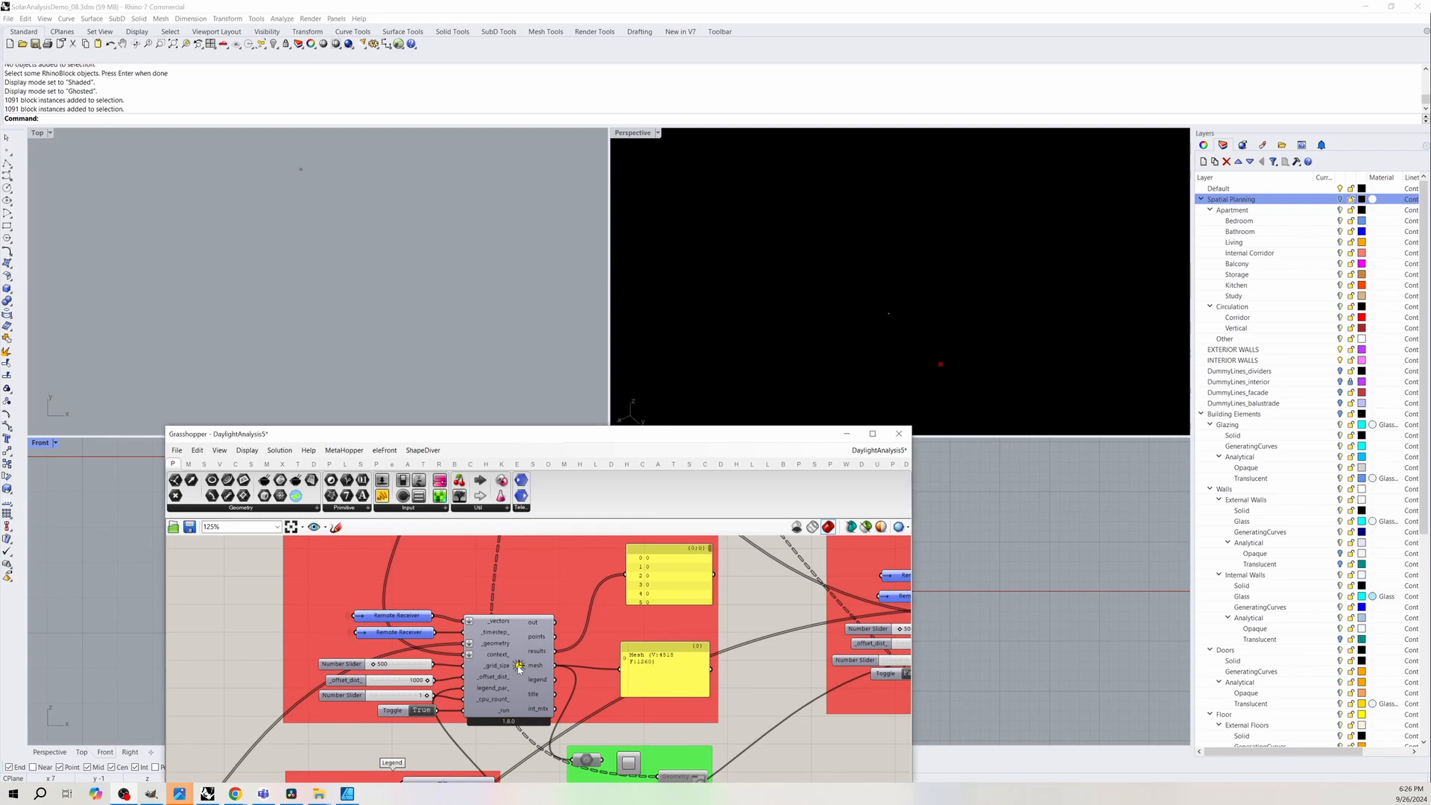
Turn on the preview of the OOTB Ladybug component and view its direct sun hours mesh in Perspective and Top.
{"action": "right_click", "coordinate": [520, 656]}
{"action": "left_click", "coordinate": [566, 738]}
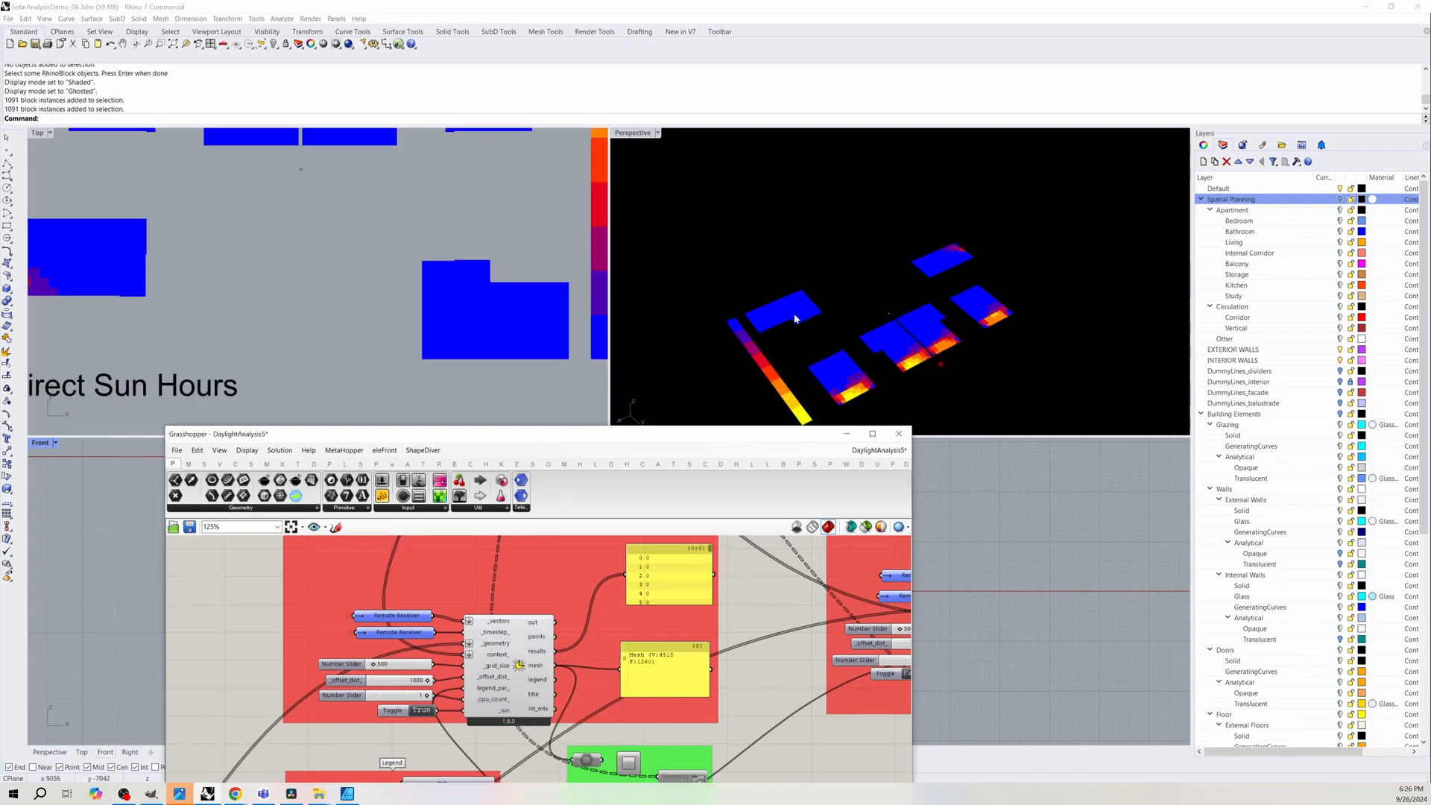
{"action": "right_click_drag", "start_coordinate": [863, 199], "coordinate": [796, 294]}
{"action": "scroll", "coordinate": [796, 298], "scroll_direction": "up", "scroll_amount": 3}
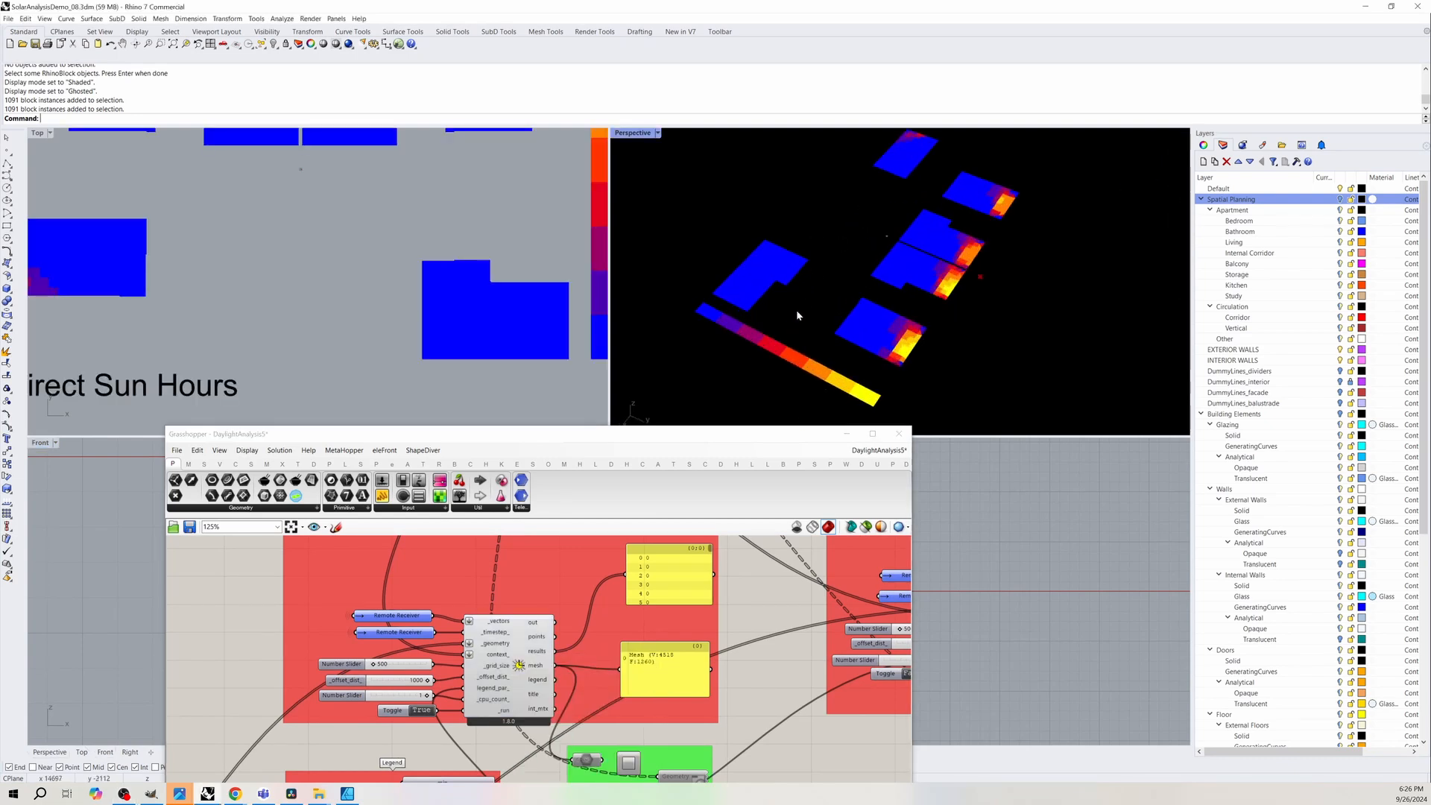
{"action": "scroll", "coordinate": [283, 283], "scroll_direction": "down", "scroll_amount": 3}
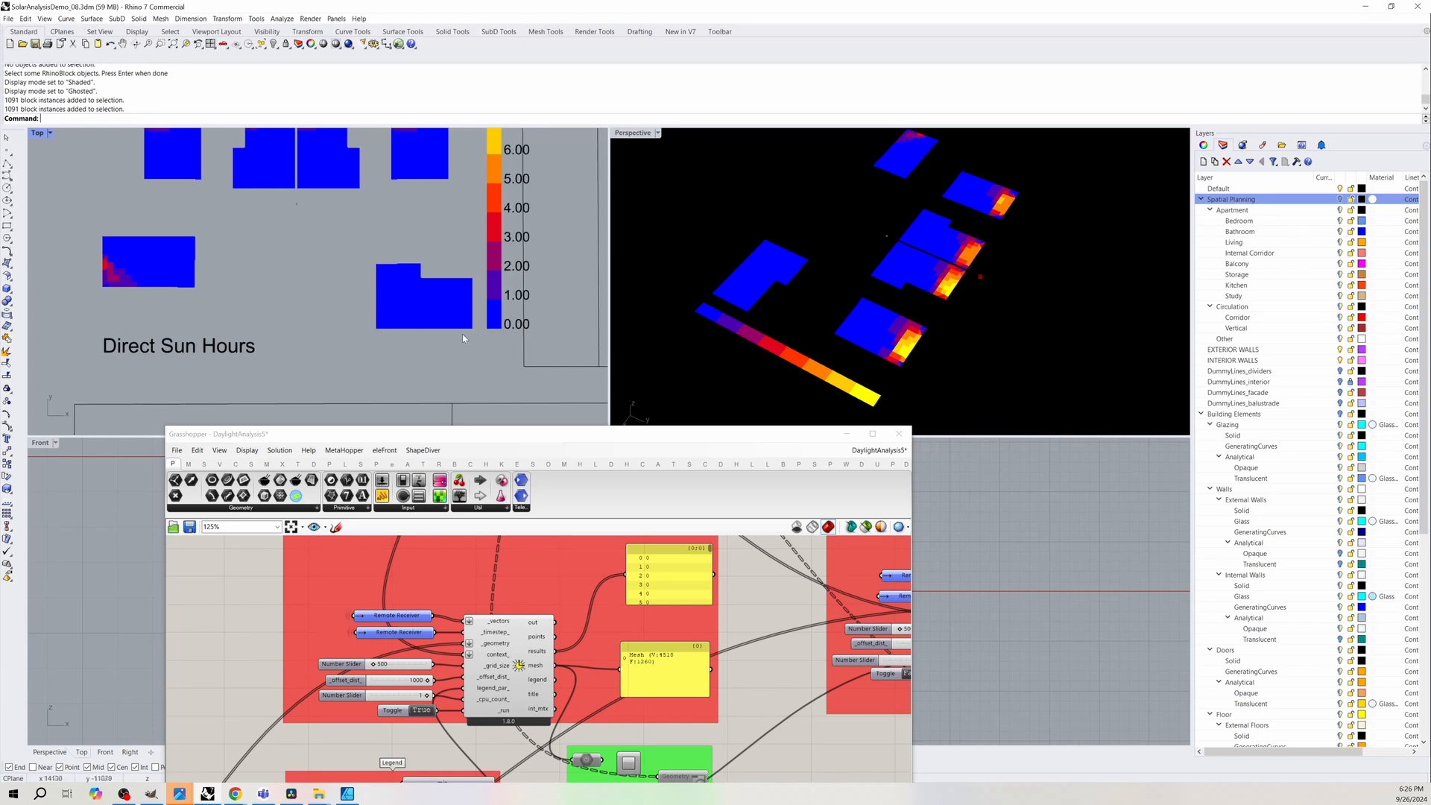
{"action": "scroll", "coordinate": [492, 365], "scroll_direction": "down", "scroll_amount": 5}
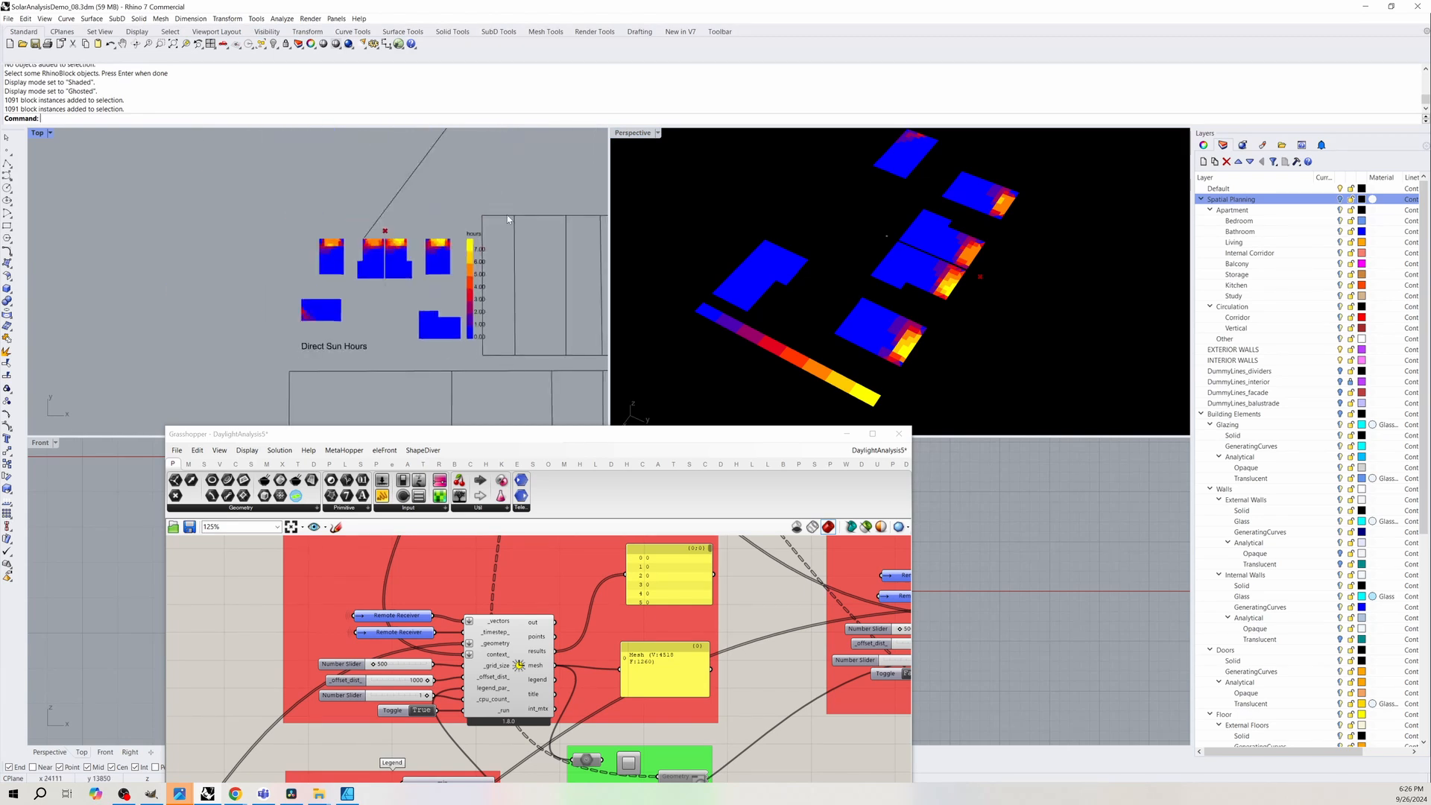
Examine the mesh and results panels connected to the OOTB Ladybug component, going through to the end of the results list.
{"action": "scroll", "coordinate": [661, 706], "scroll_direction": "up", "scroll_amount": 1}
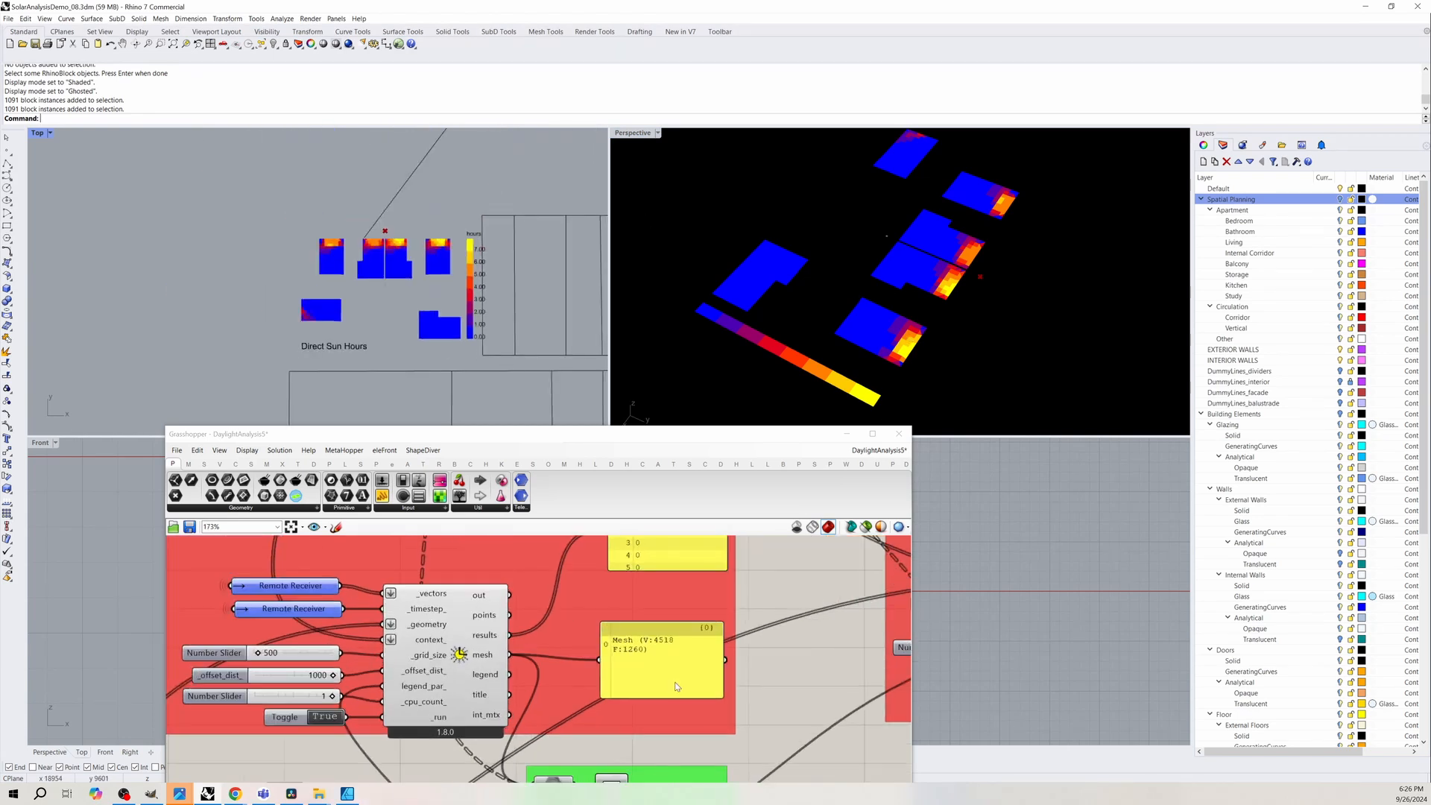
{"action": "left_click", "coordinate": [675, 686]}
{"action": "scroll", "coordinate": [674, 686], "scroll_direction": "up", "scroll_amount": 2}
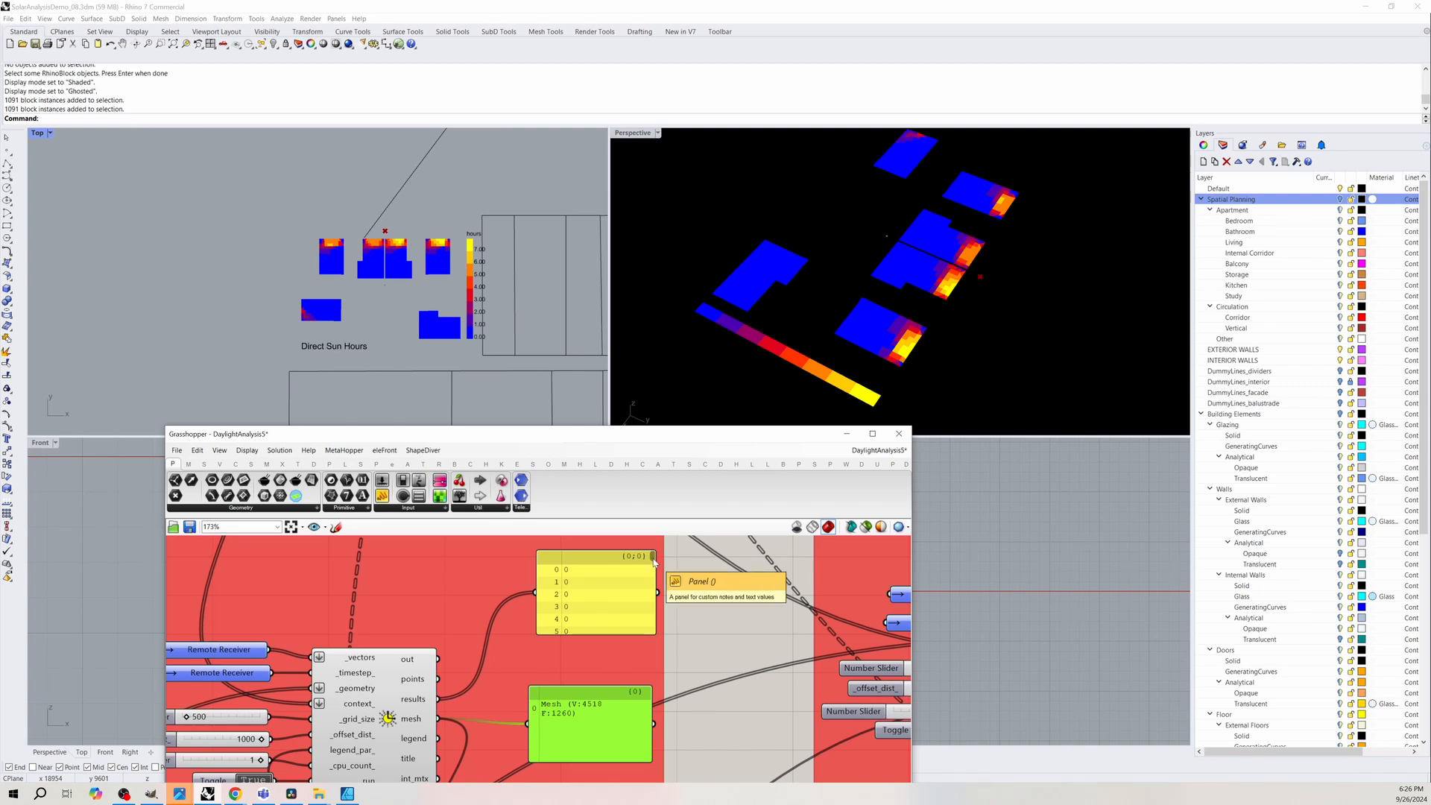
{"action": "left_click_drag", "start_coordinate": [654, 561], "coordinate": [648, 634]}
{"action": "scroll", "coordinate": [450, 602], "scroll_direction": "down", "scroll_amount": 2}
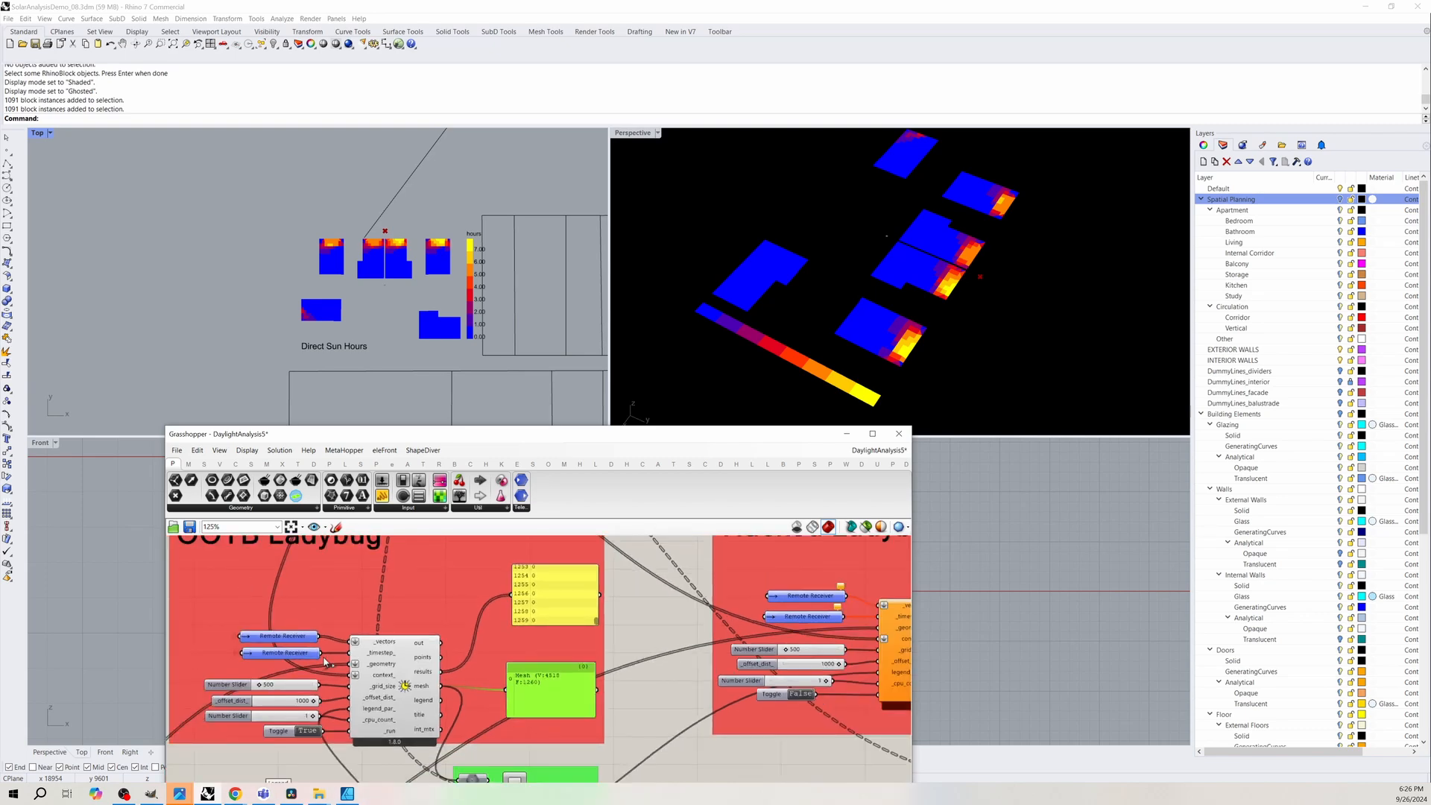
Change the data handling option of the _geometry input on the OOTB Ladybug component and check the component's runtime message.
{"action": "scroll", "coordinate": [283, 685], "scroll_direction": "up", "scroll_amount": 2}
{"action": "mouse_move", "coordinate": [420, 675]}
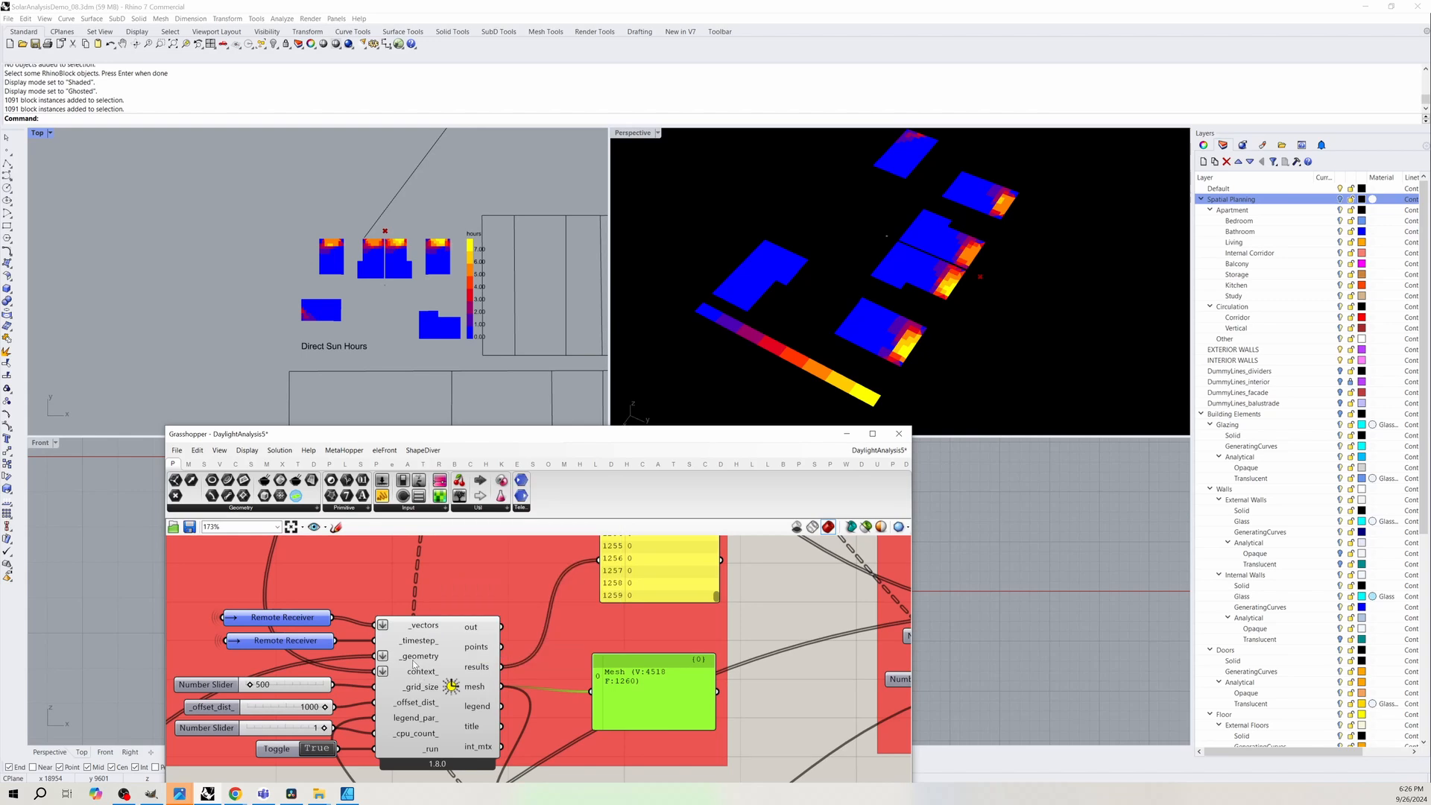
{"action": "right_click", "coordinate": [414, 658]}
{"action": "left_click", "coordinate": [452, 750]}
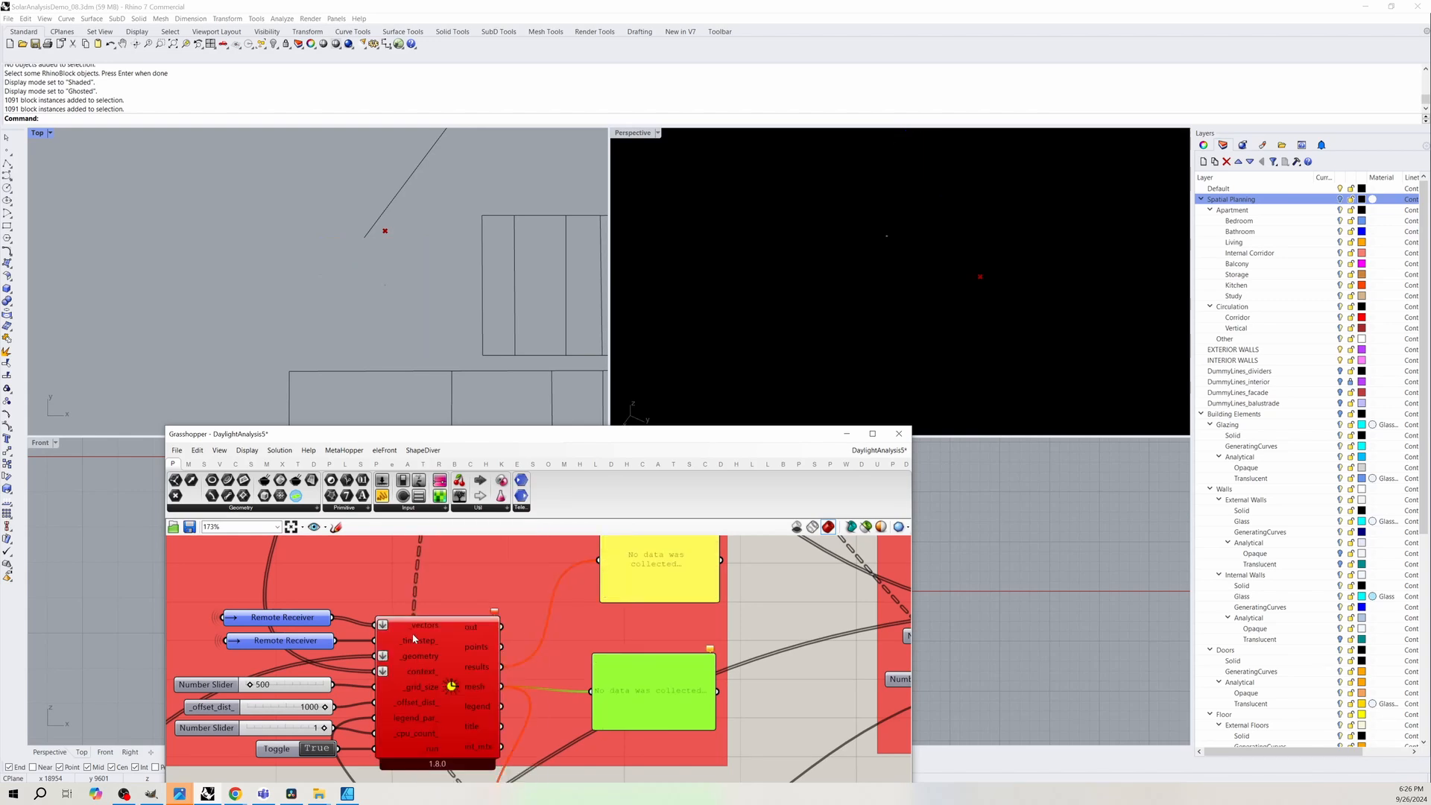
{"action": "mouse_move", "coordinate": [493, 616]}
{"action": "scroll", "coordinate": [336, 601], "scroll_direction": "down", "scroll_amount": 1}
Review the Python source of the OOTB Ladybug component down to its mesh and legend outputs, and close the script editor.
{"action": "scroll", "coordinate": [416, 667], "scroll_direction": "up", "scroll_amount": 3}
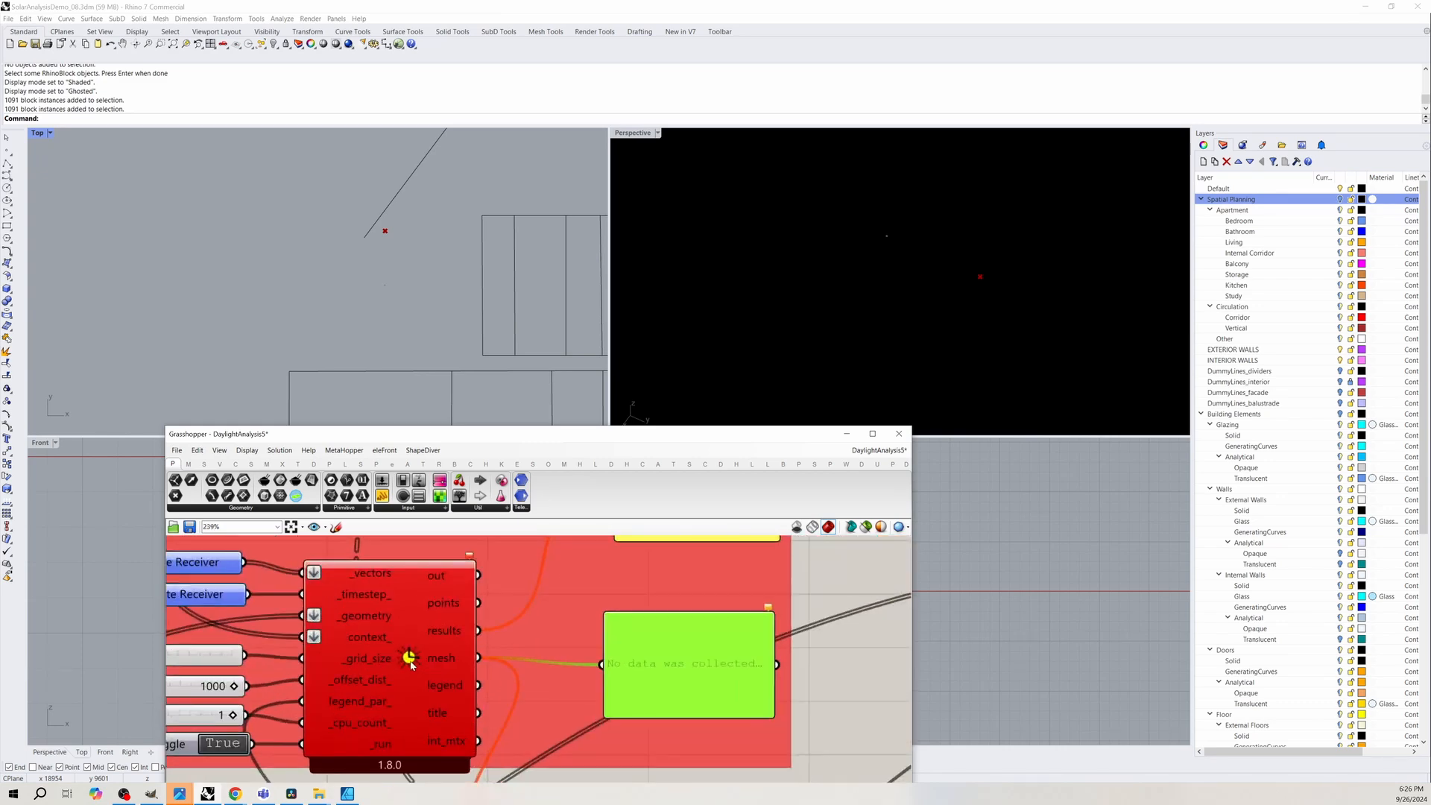
{"action": "double_click", "coordinate": [412, 664]}
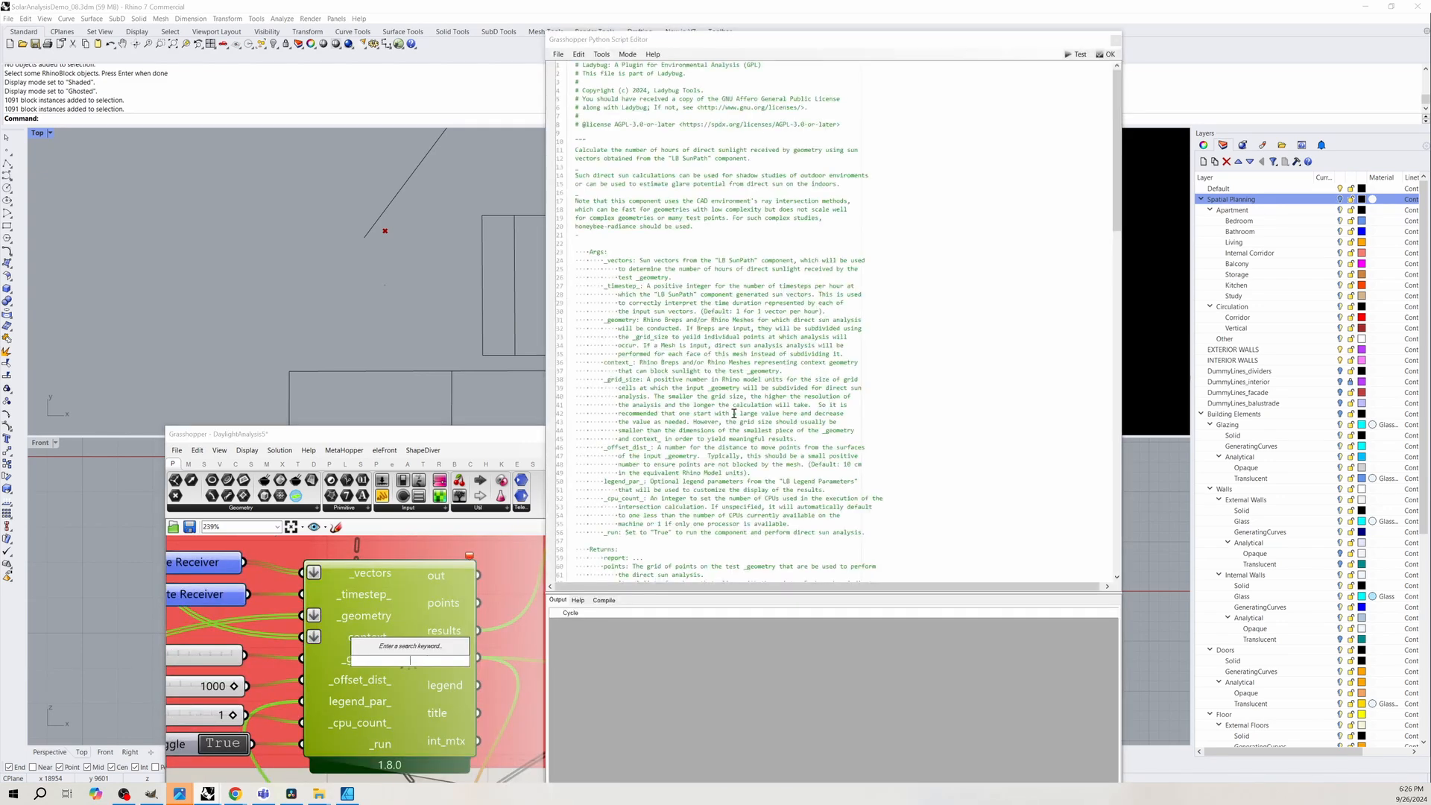
{"action": "scroll", "coordinate": [734, 413], "scroll_direction": "down", "scroll_amount": 20}
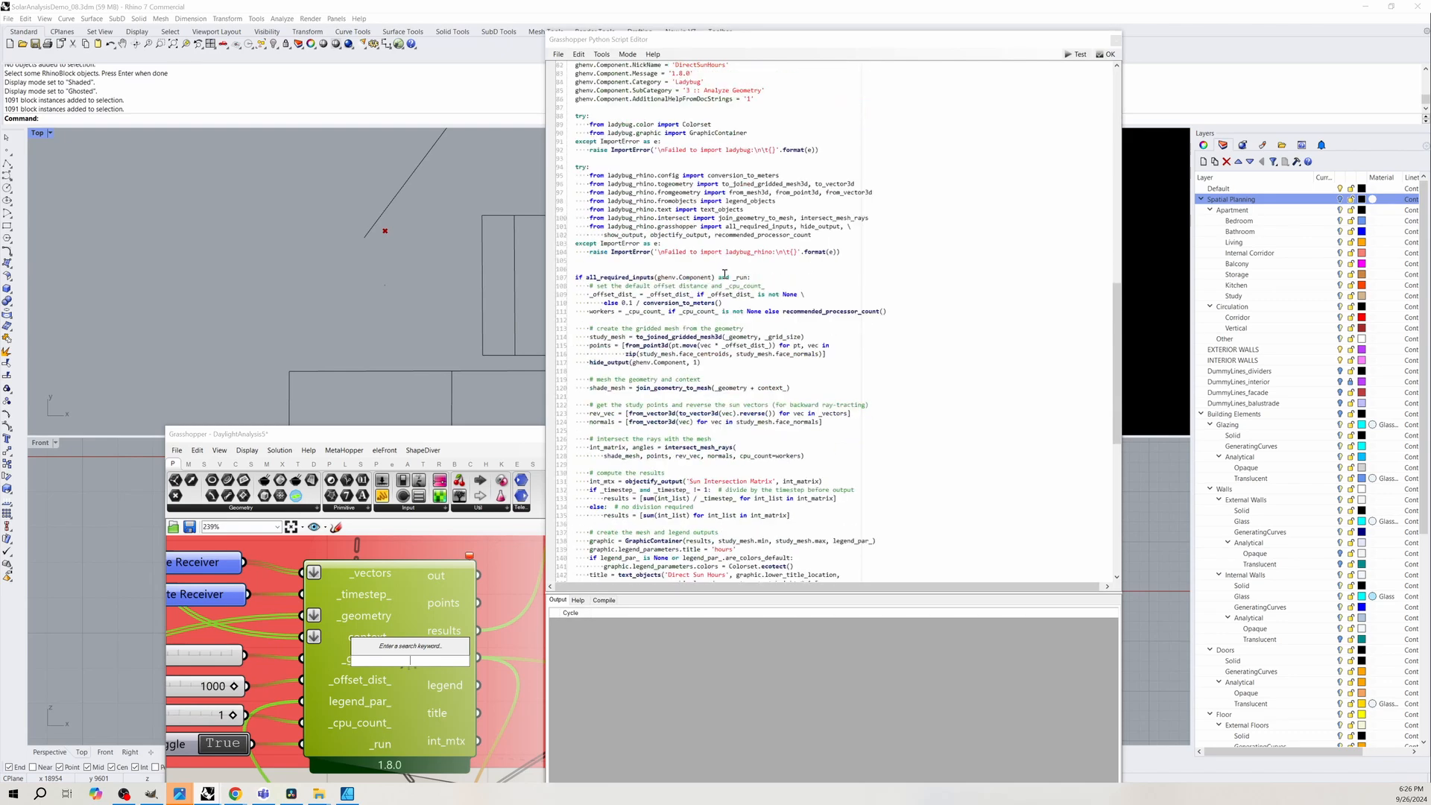
{"action": "scroll", "coordinate": [725, 274], "scroll_direction": "down", "scroll_amount": 7}
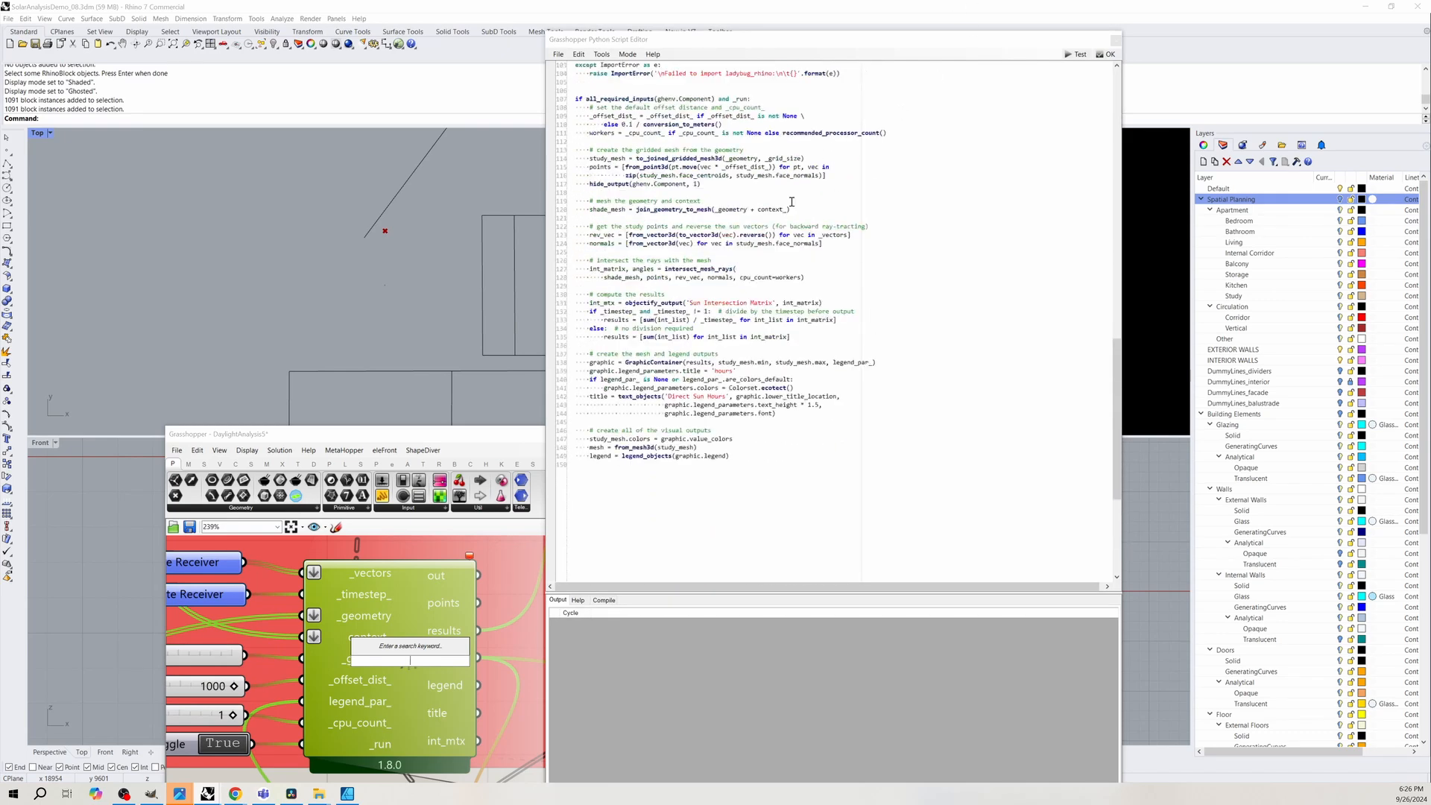
{"action": "left_click", "coordinate": [1114, 42]}
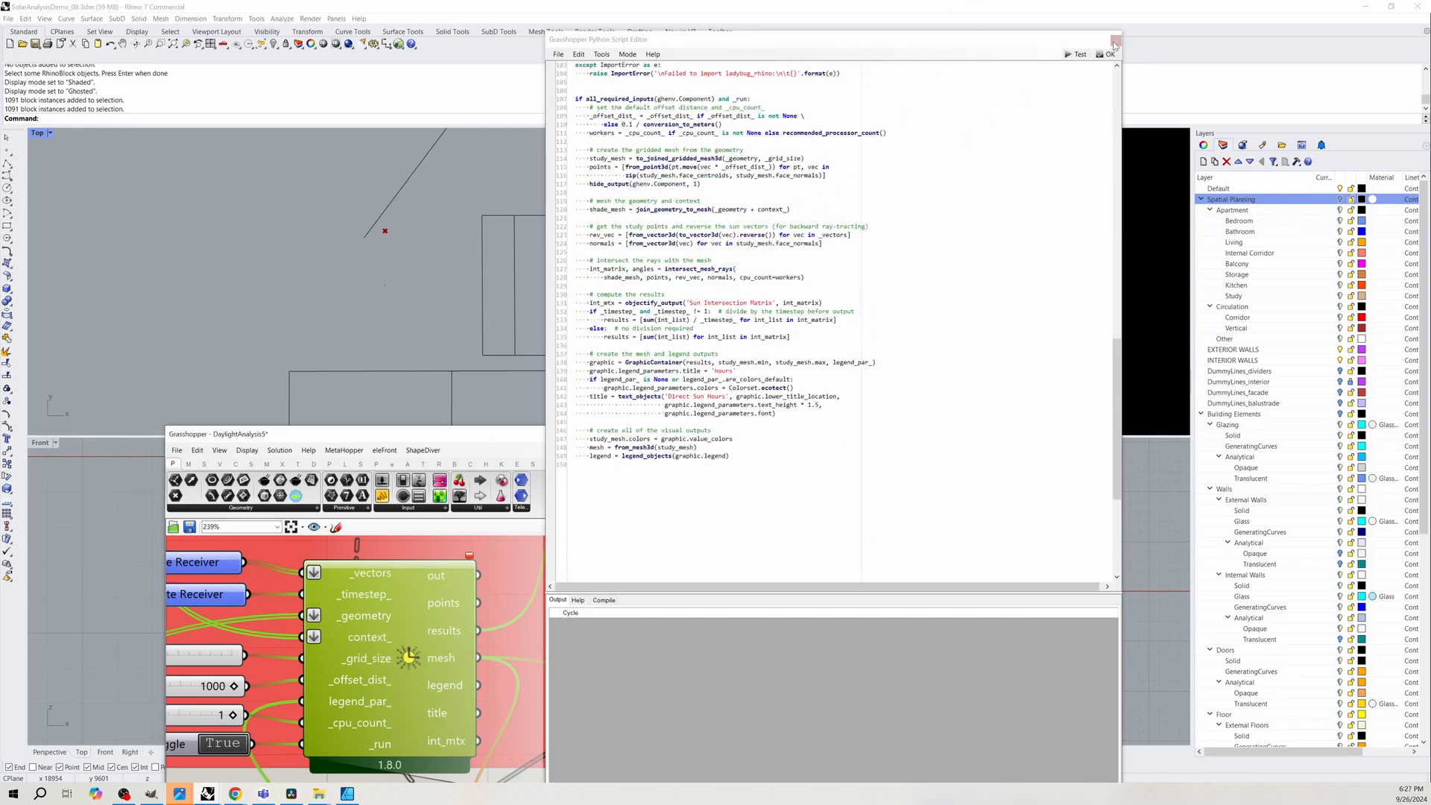
Open the Python script of the Hacked Ladybug component and examine its list definitions and the loop over the geometry branches.
{"action": "scroll", "coordinate": [303, 639], "scroll_direction": "down", "scroll_amount": 4}
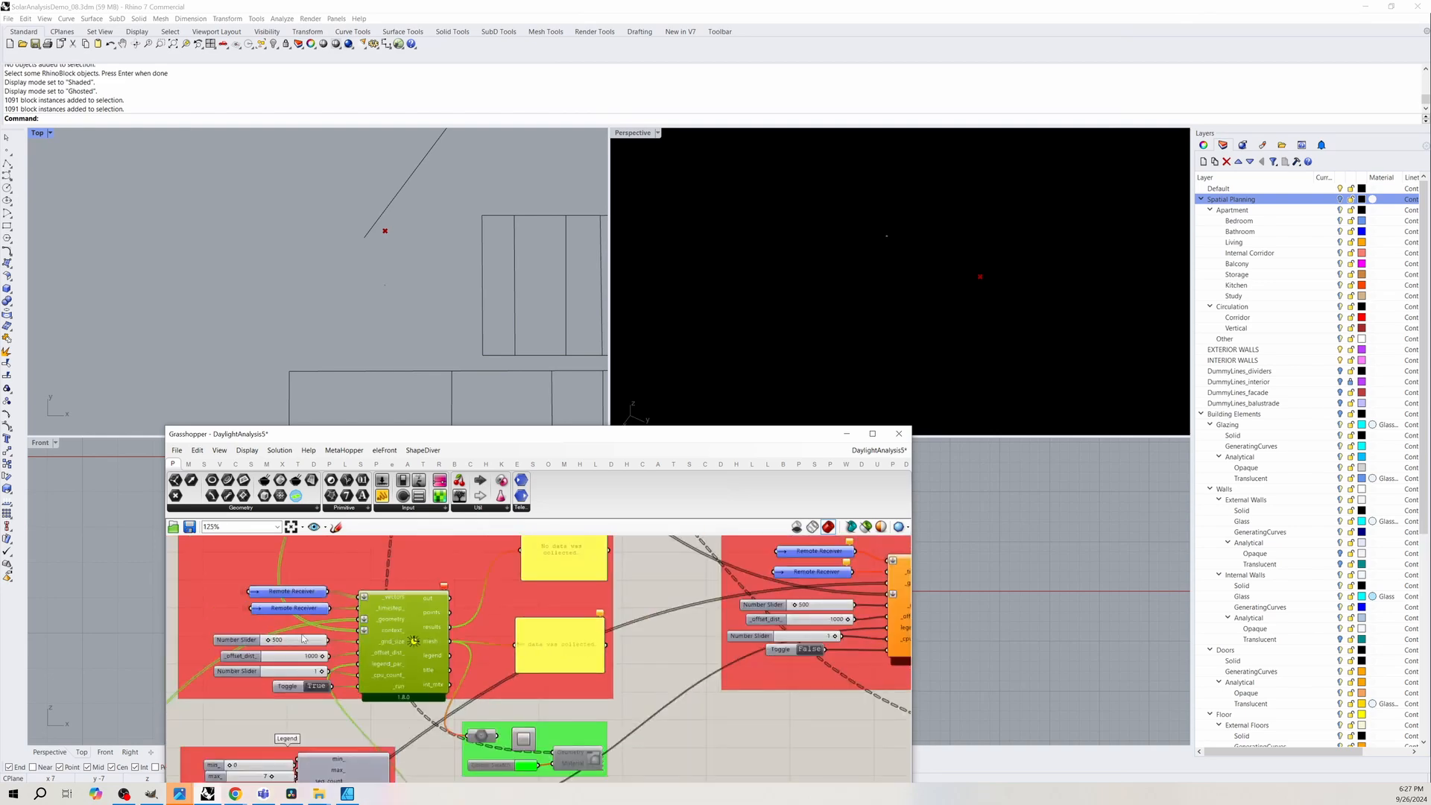
{"action": "scroll", "coordinate": [575, 649], "scroll_direction": "up", "scroll_amount": 3}
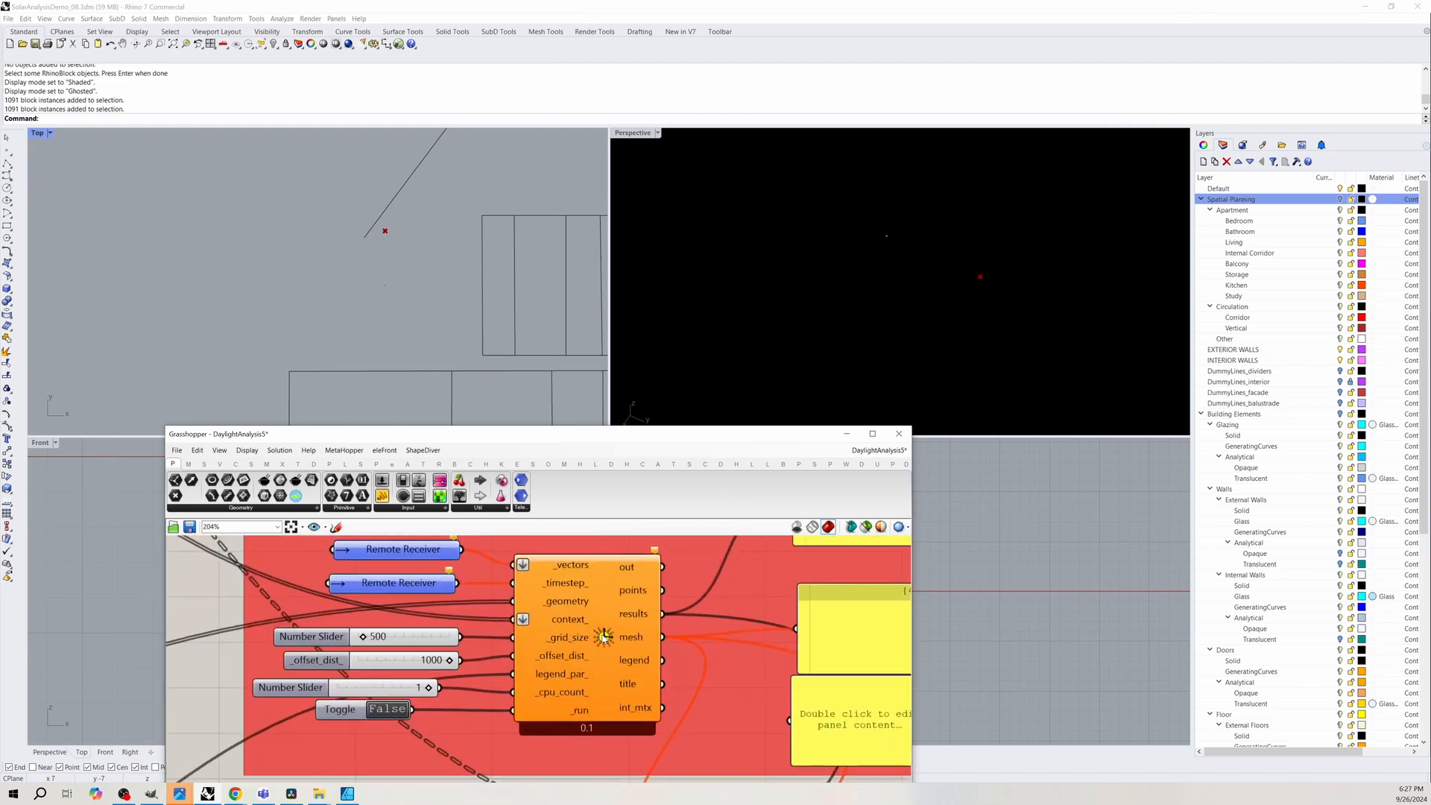
{"action": "double_click", "coordinate": [604, 636]}
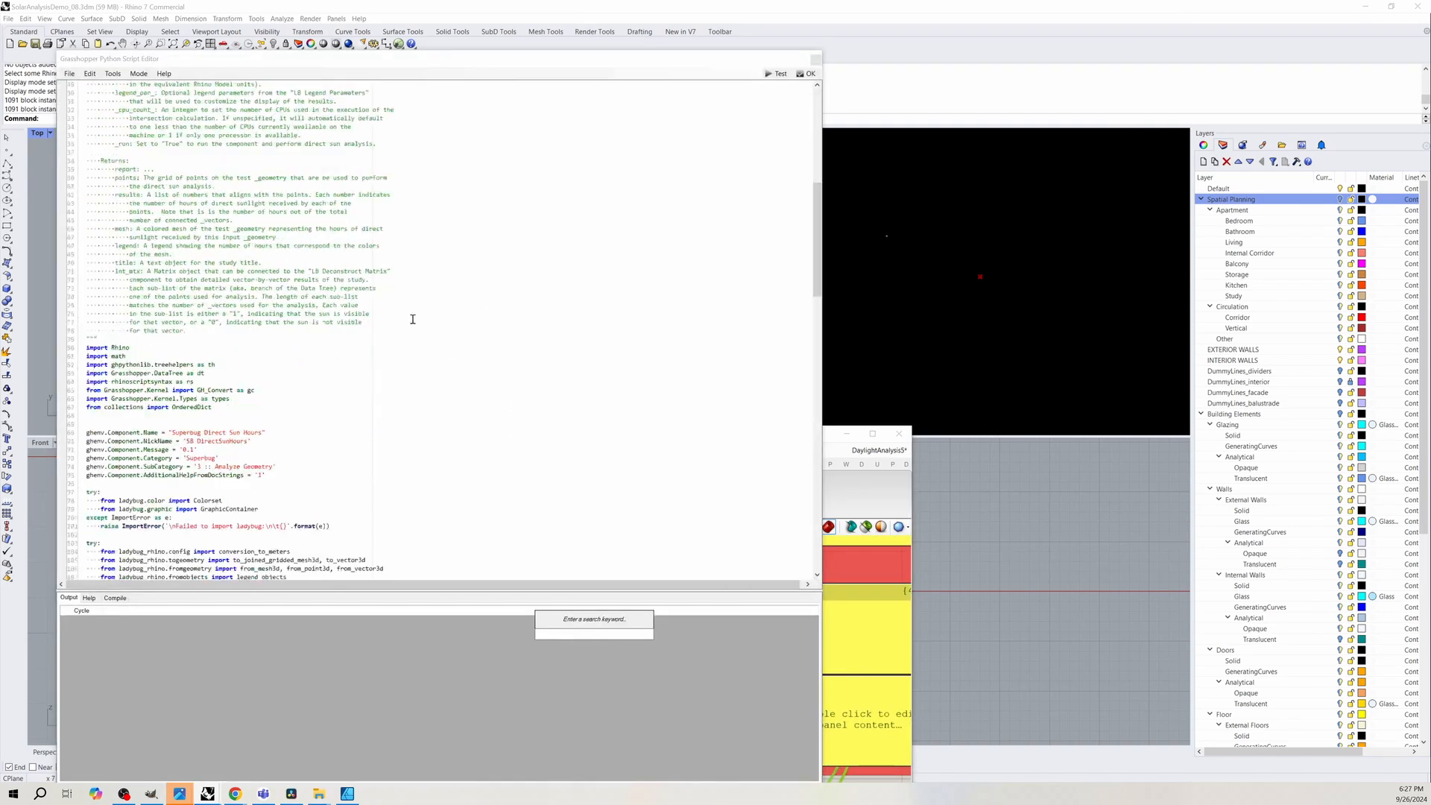
{"action": "scroll", "coordinate": [413, 319], "scroll_direction": "down", "scroll_amount": 13}
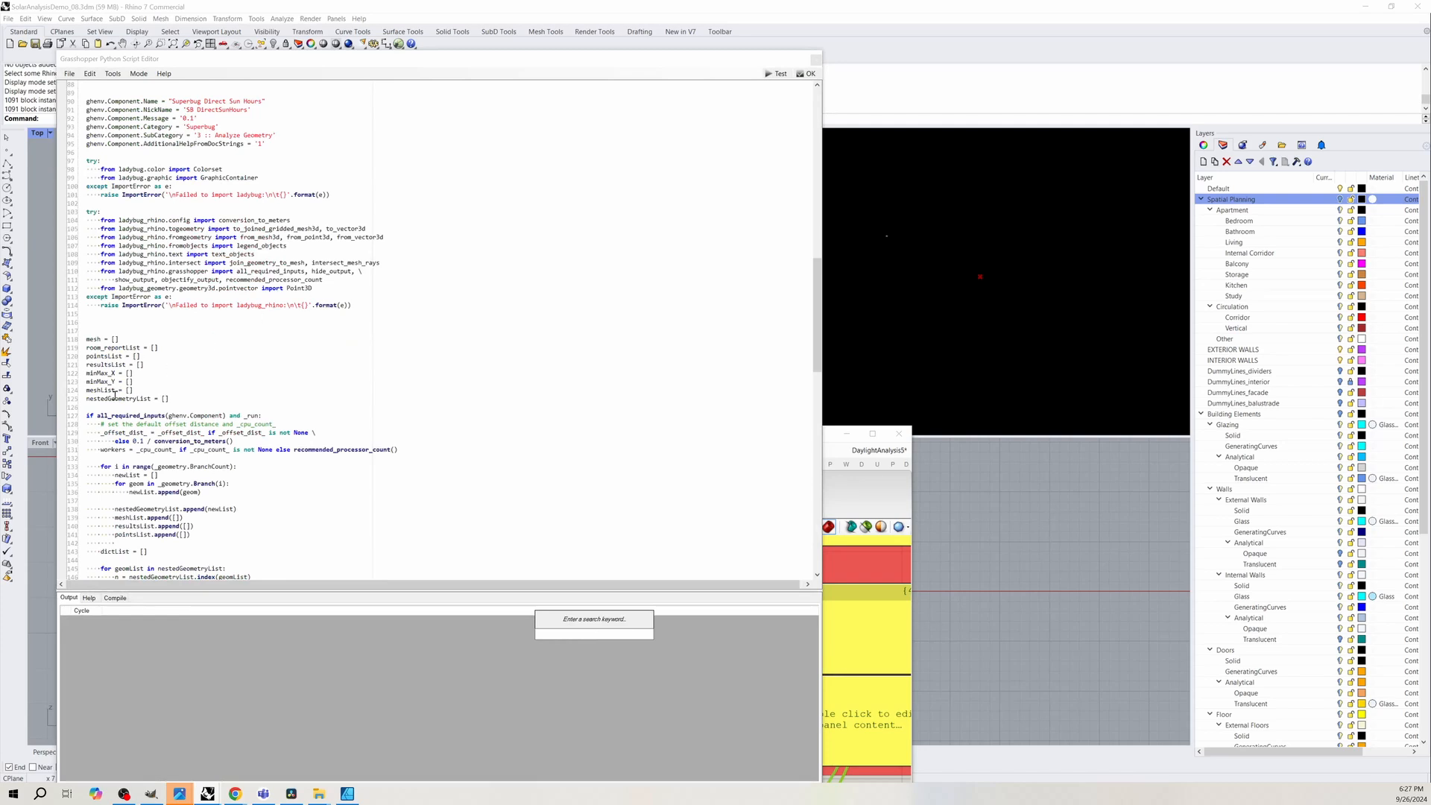
{"action": "scroll", "coordinate": [114, 395], "scroll_direction": "down", "scroll_amount": 2}
{"action": "scroll", "coordinate": [216, 377], "scroll_direction": "down", "scroll_amount": 3}
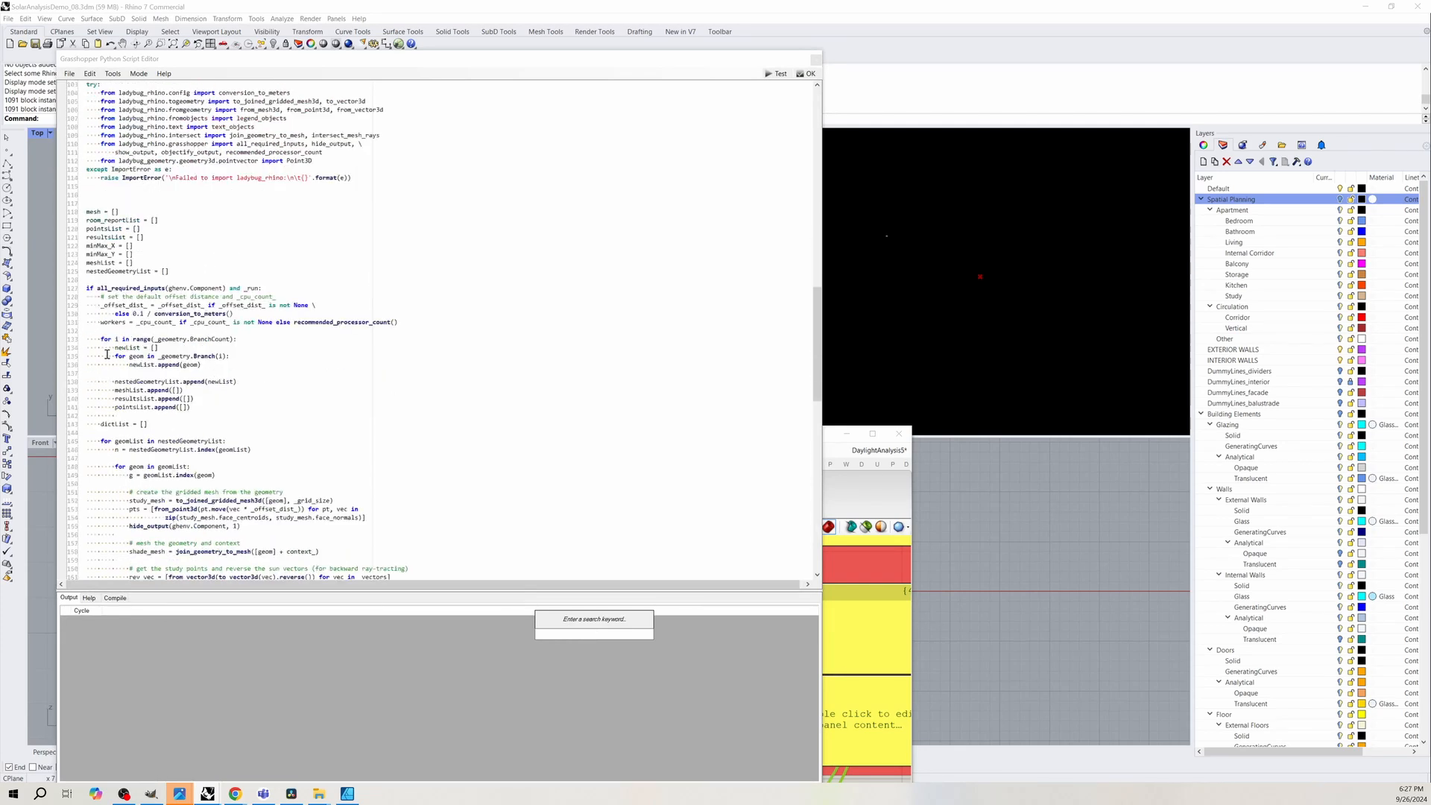
Trace newList and meshList through the nested geometry loops of the hacked script, highlighting where meshList is filled.
{"action": "left_click", "coordinate": [184, 441]}
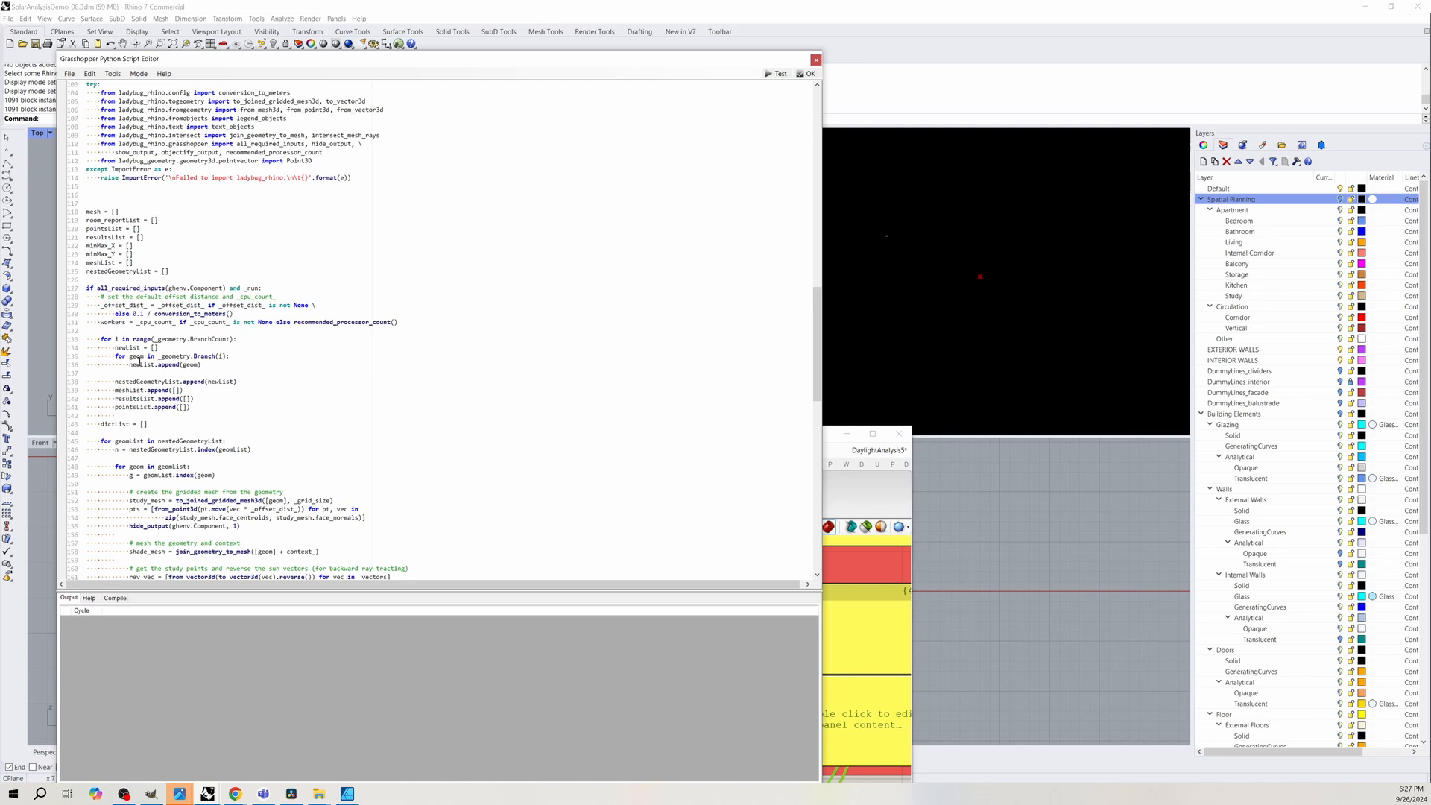
{"action": "double_click", "coordinate": [141, 365]}
{"action": "double_click", "coordinate": [130, 390]}
{"action": "scroll", "coordinate": [212, 386], "scroll_direction": "down", "scroll_amount": 8}
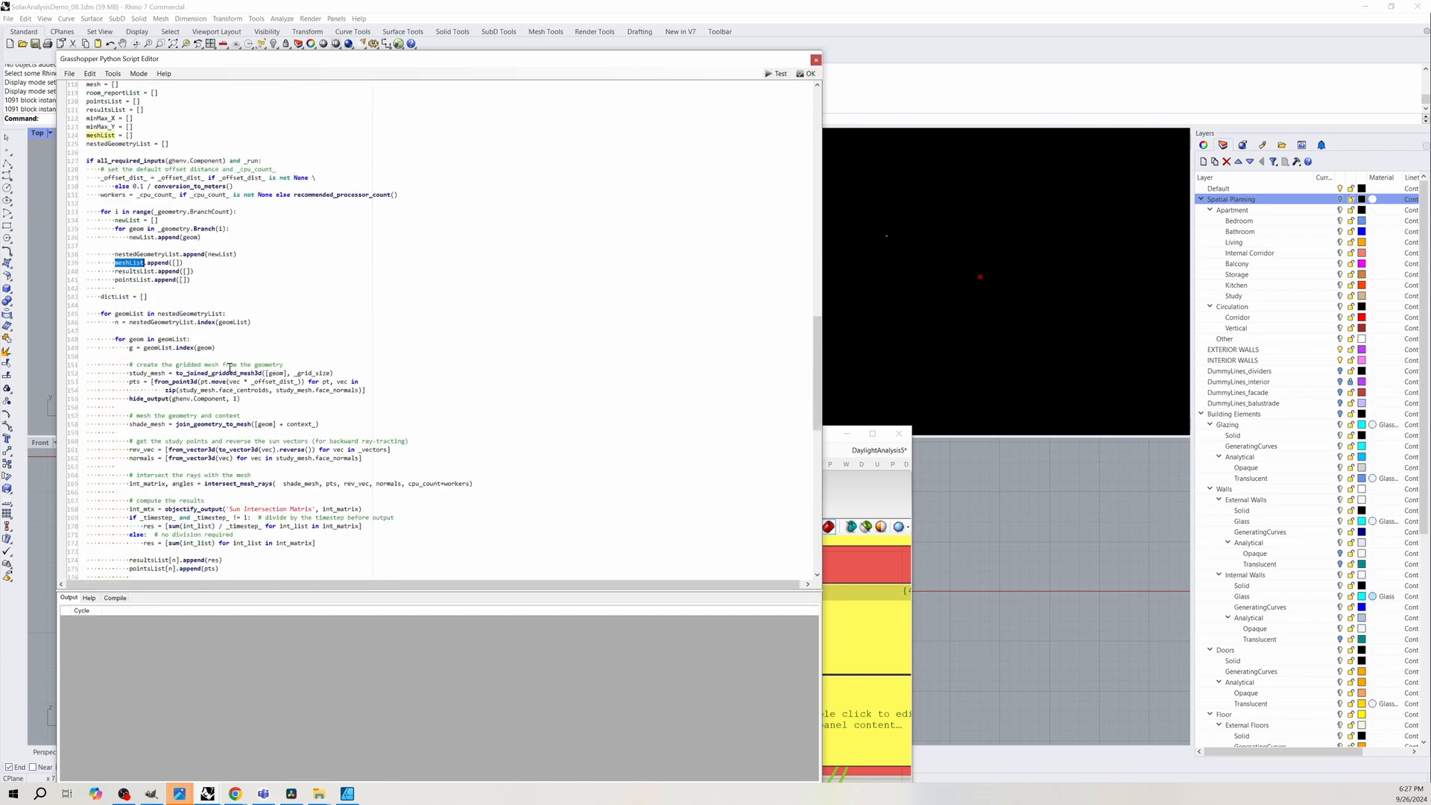
{"action": "scroll", "coordinate": [179, 227], "scroll_direction": "down", "scroll_amount": 5}
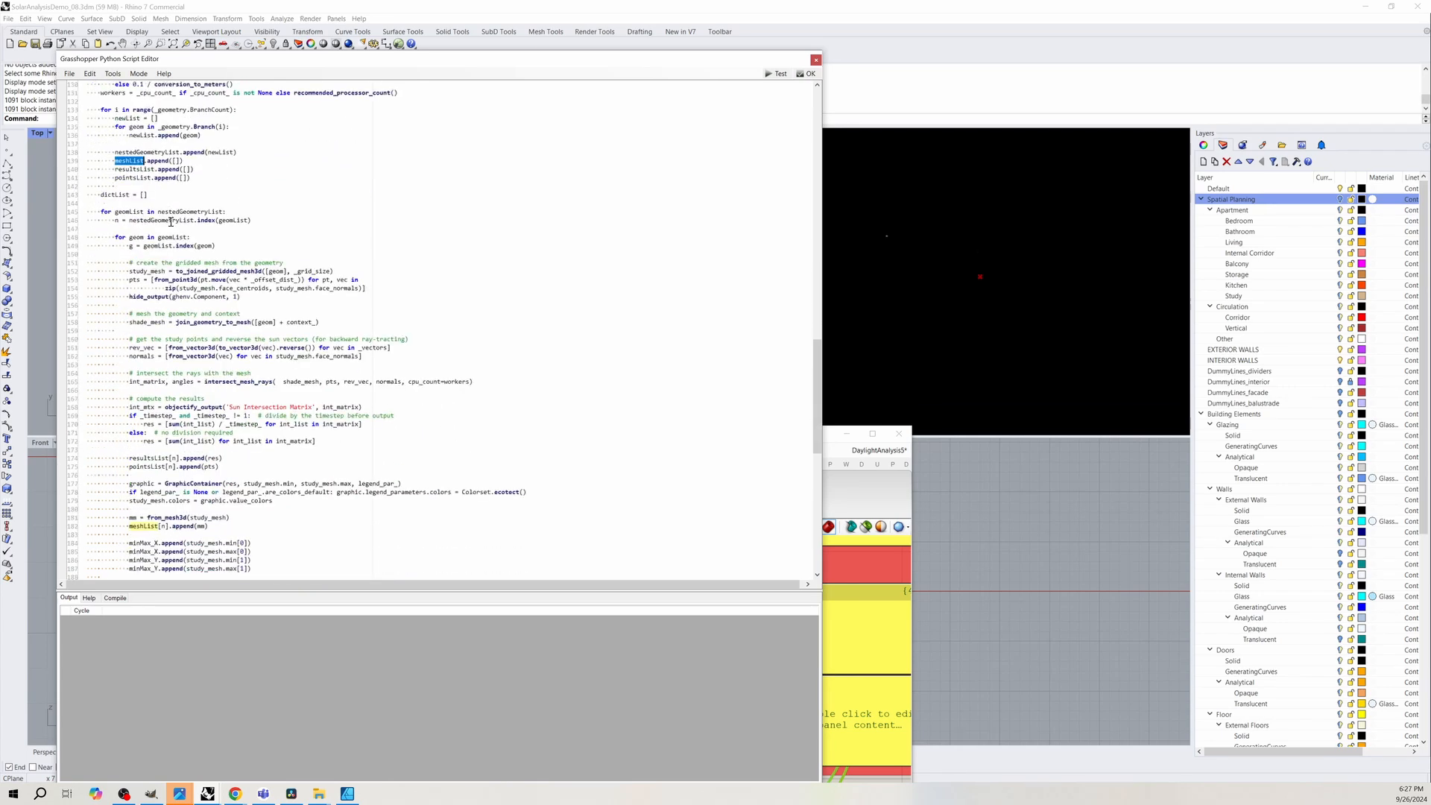
{"action": "scroll", "coordinate": [189, 396], "scroll_direction": "up", "scroll_amount": 1}
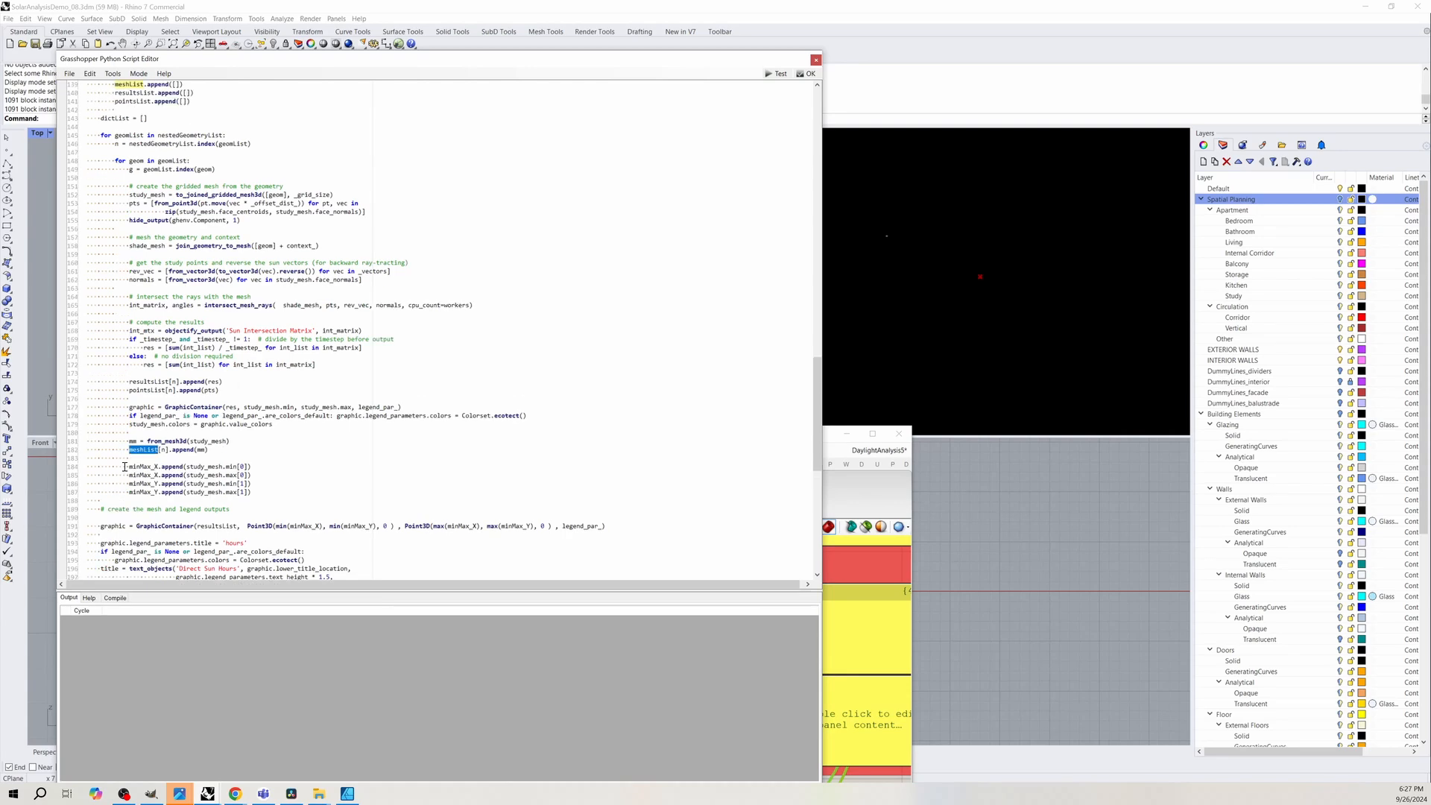
{"action": "double_click", "coordinate": [138, 450]}
{"action": "scroll", "coordinate": [200, 514], "scroll_direction": "down", "scroll_amount": 6}
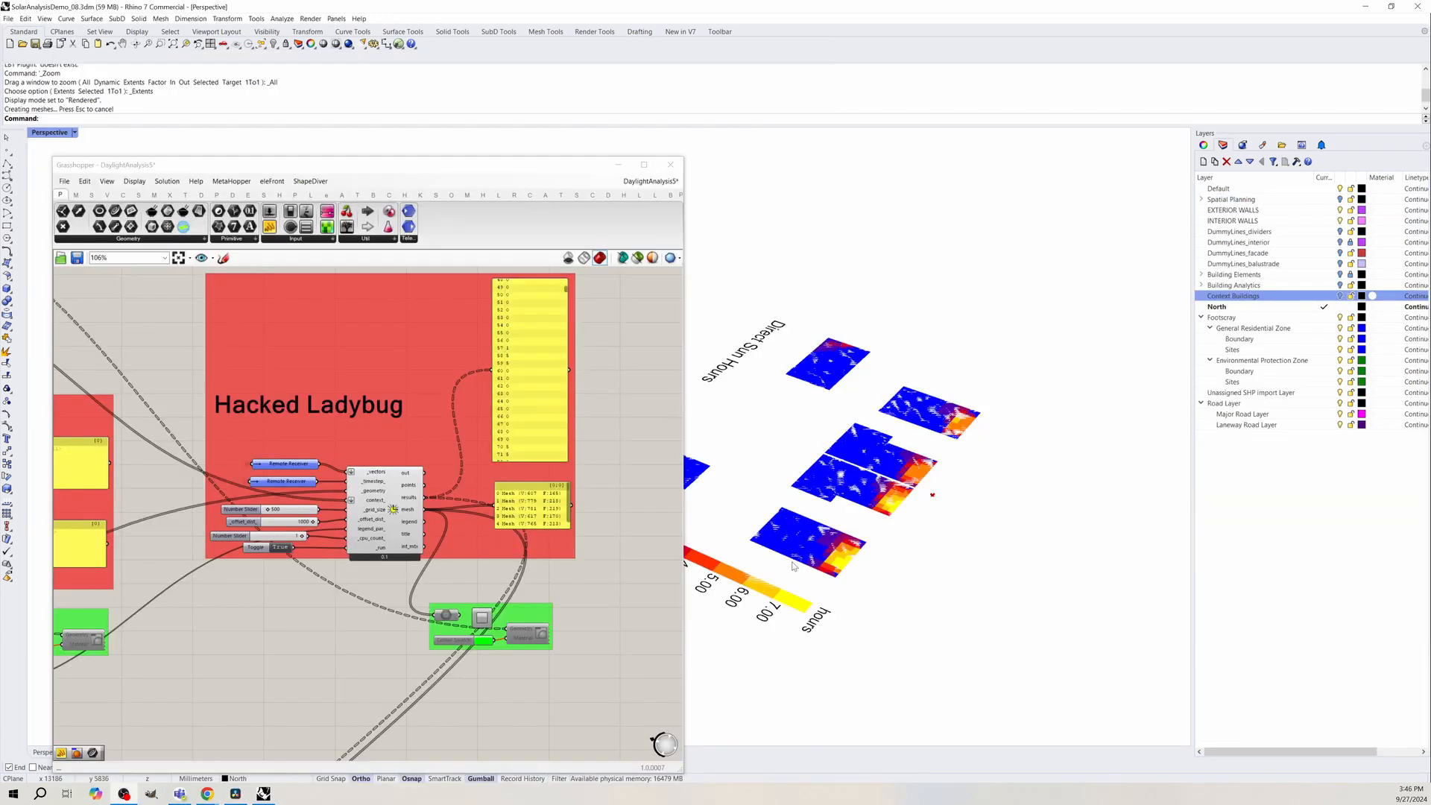
Trace the remote receivers feeding _vectors and _timestep_ of the Hacked Ladybug component, and select the component itself.
{"action": "scroll", "coordinate": [149, 466], "scroll_direction": "up", "scroll_amount": 3}
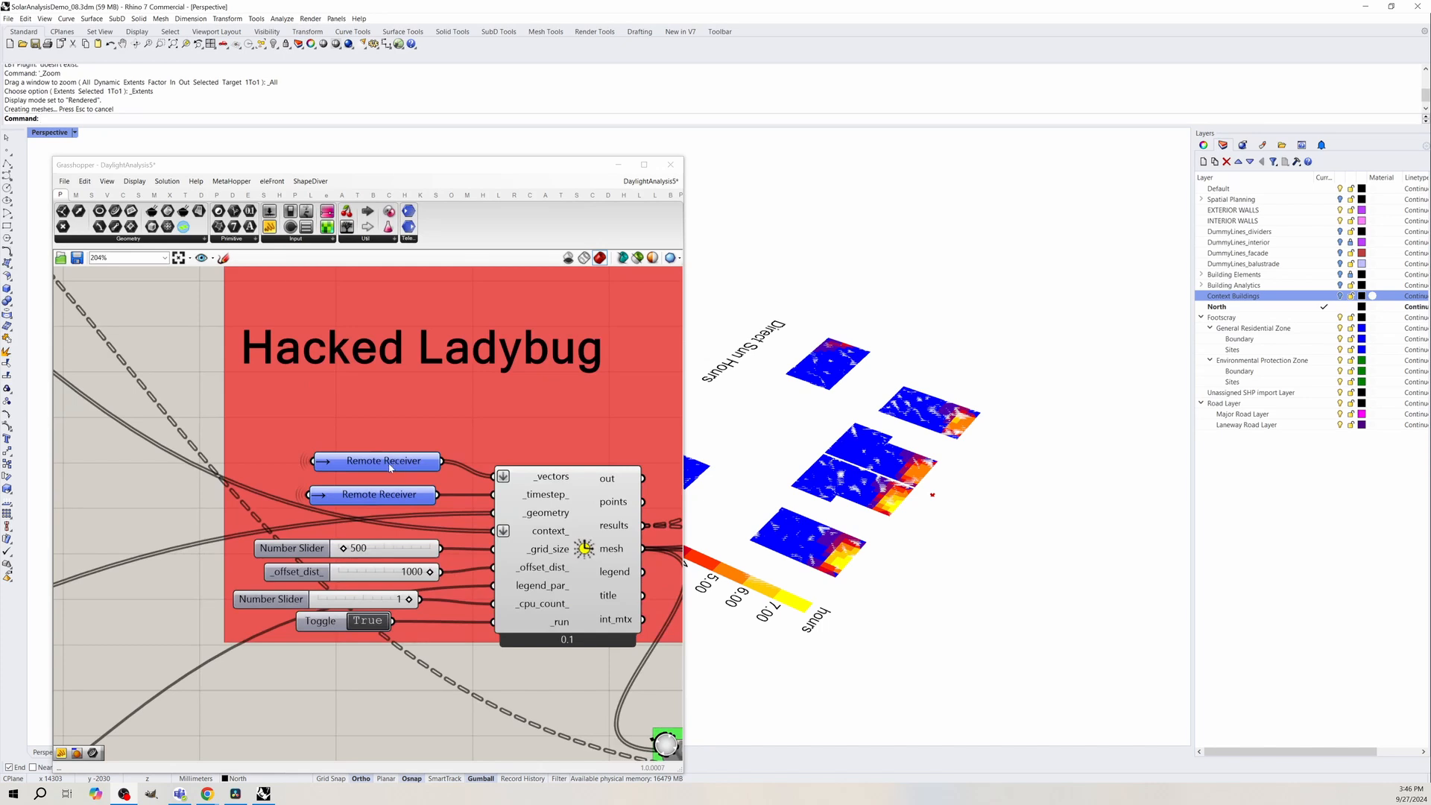
{"action": "left_click", "coordinate": [388, 463]}
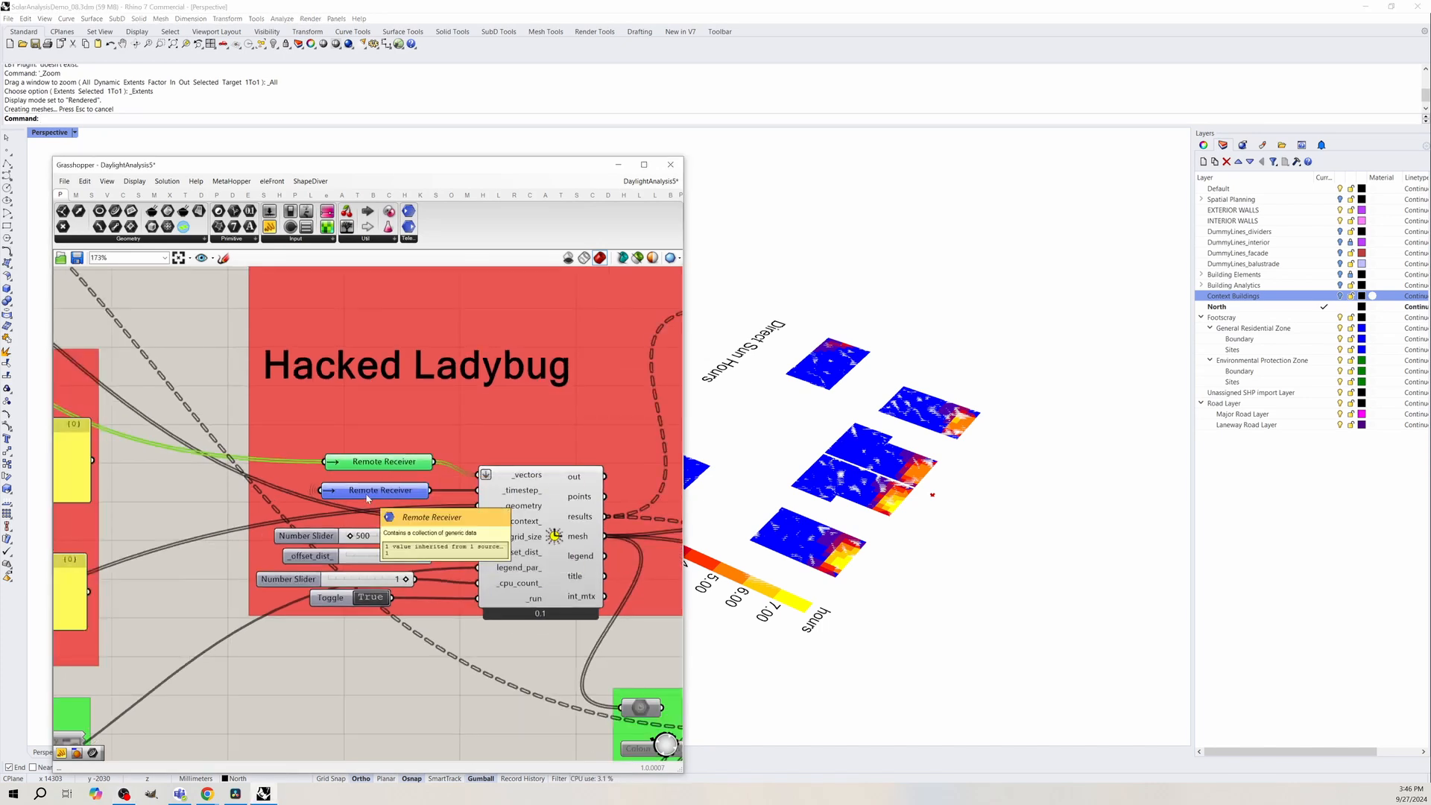
{"action": "left_click", "coordinate": [367, 495]}
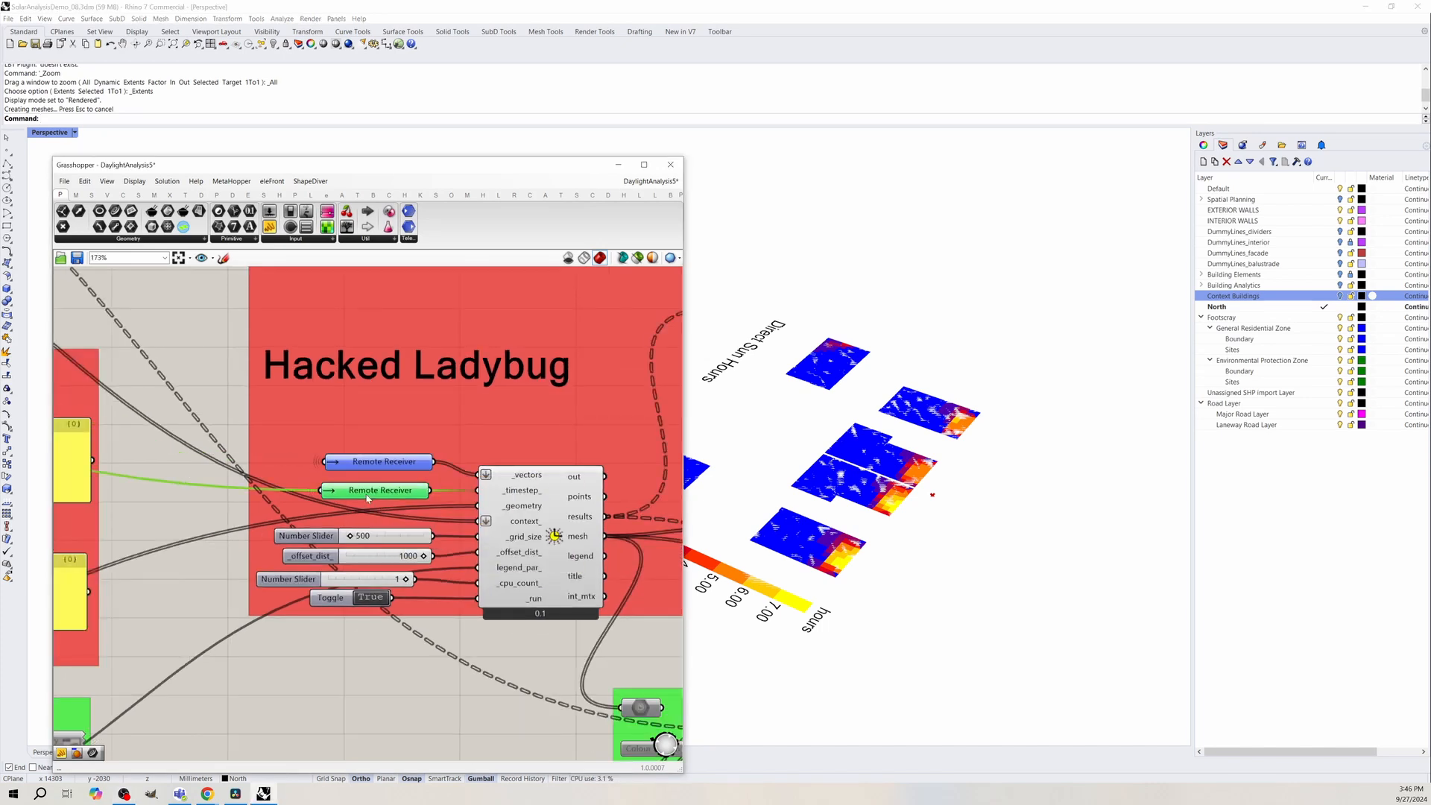
{"action": "left_click", "coordinate": [525, 510]}
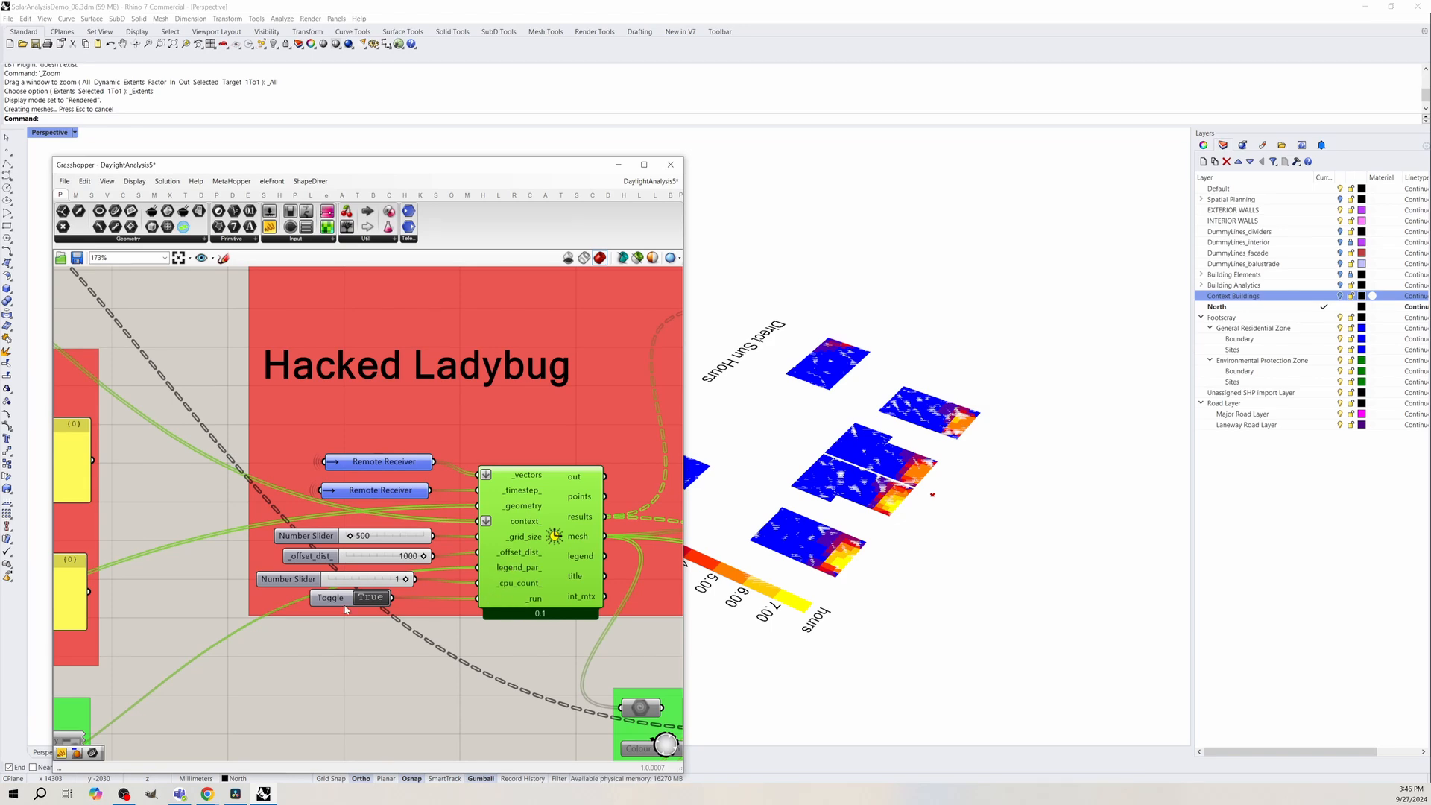
Compare the Hacked Ladybug results and mesh output panels with the coloured room meshes in the Rhino viewport.
{"action": "scroll", "coordinate": [277, 509], "scroll_direction": "down", "scroll_amount": 3}
{"action": "scroll", "coordinate": [587, 377], "scroll_direction": "up", "scroll_amount": 3}
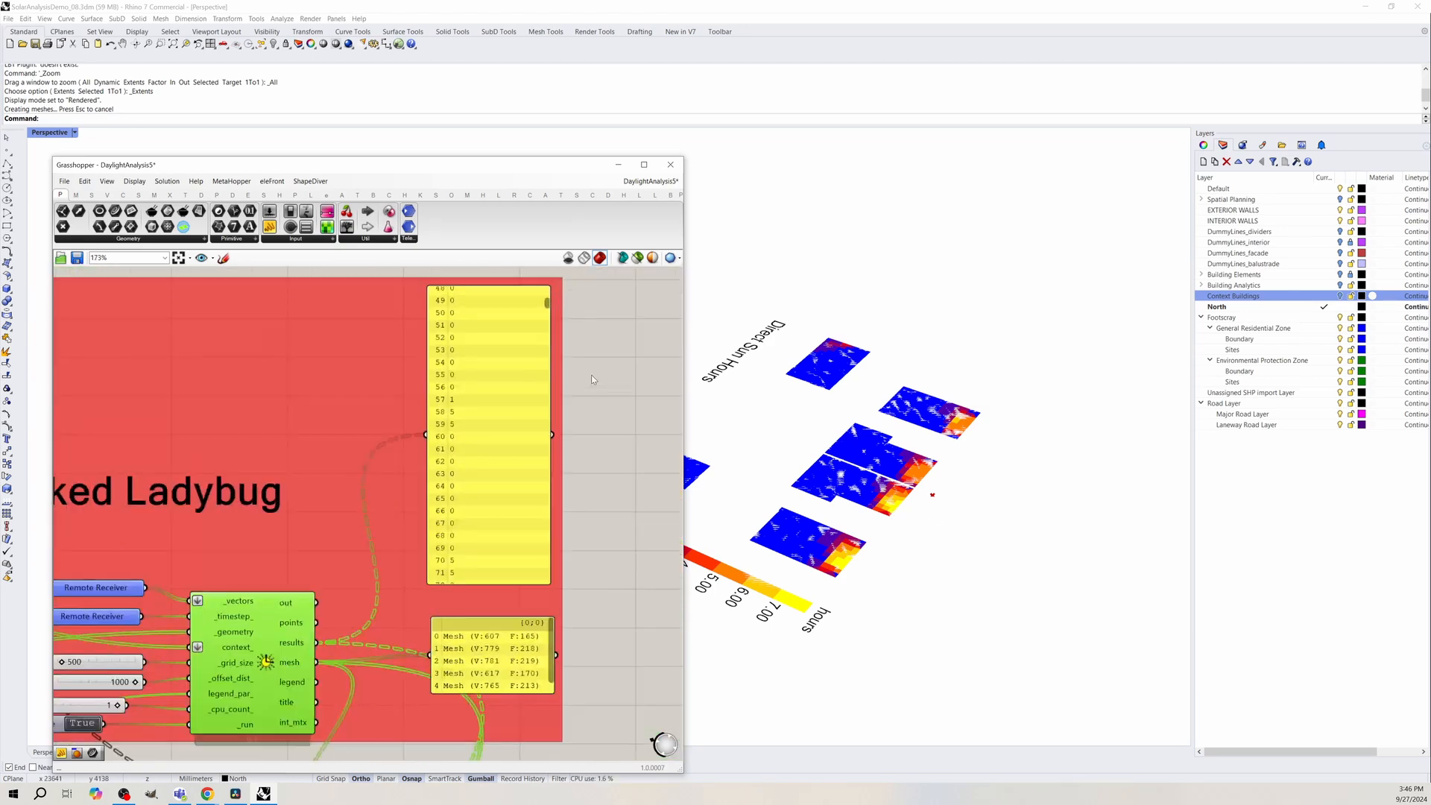
{"action": "right_click_drag", "start_coordinate": [981, 547], "coordinate": [955, 540]}
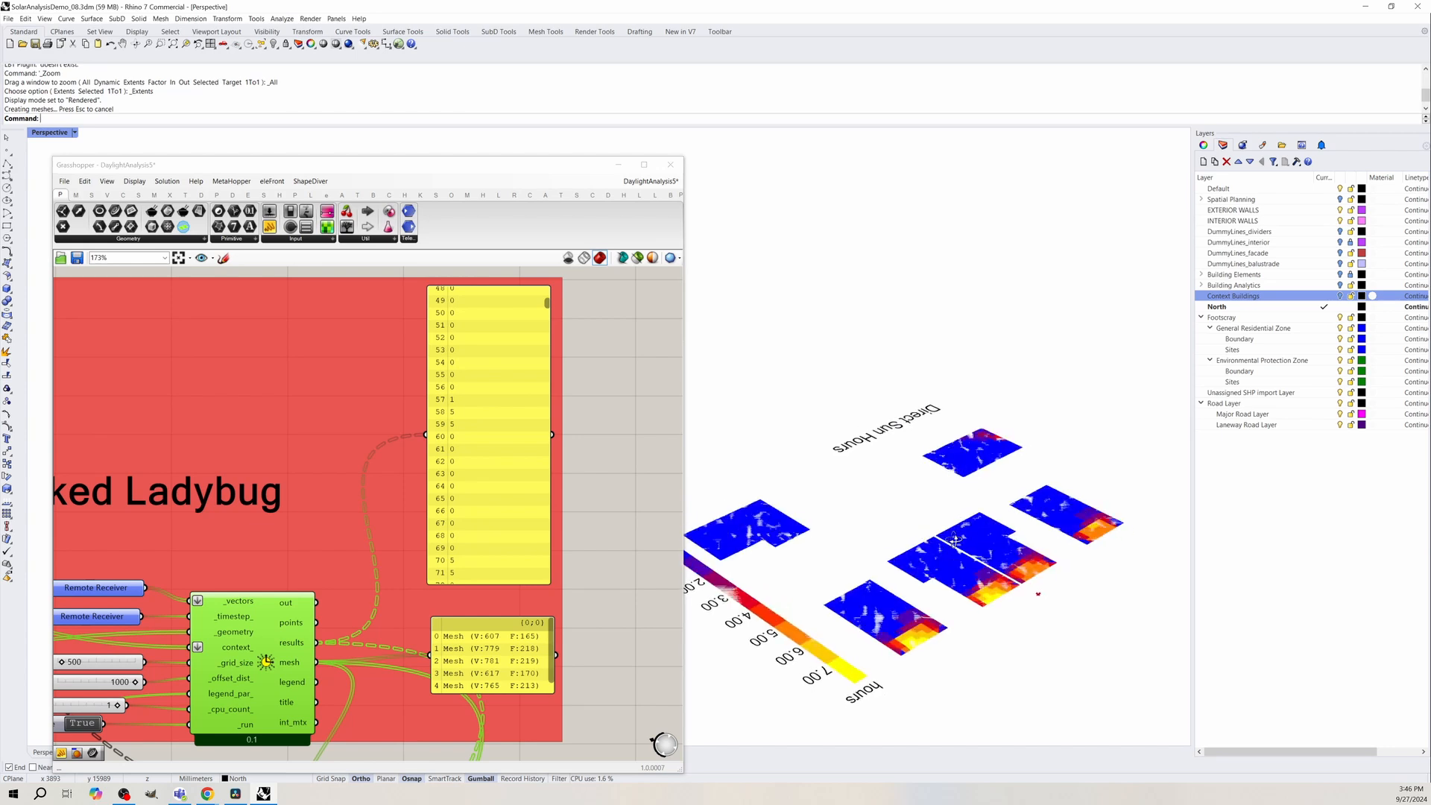
{"action": "left_click_drag", "start_coordinate": [548, 309], "coordinate": [546, 379]}
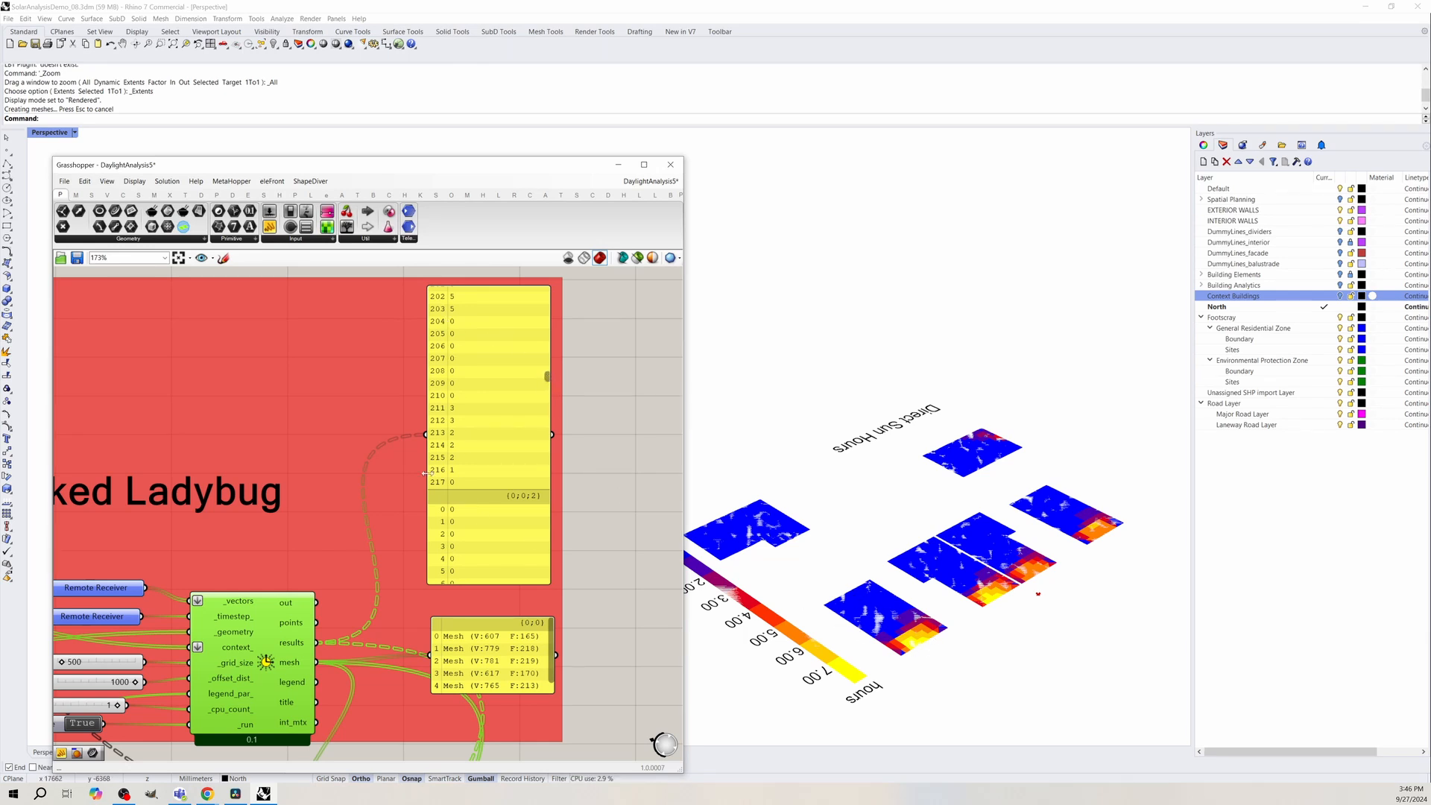
{"action": "scroll", "coordinate": [541, 667], "scroll_direction": "down", "scroll_amount": 1}
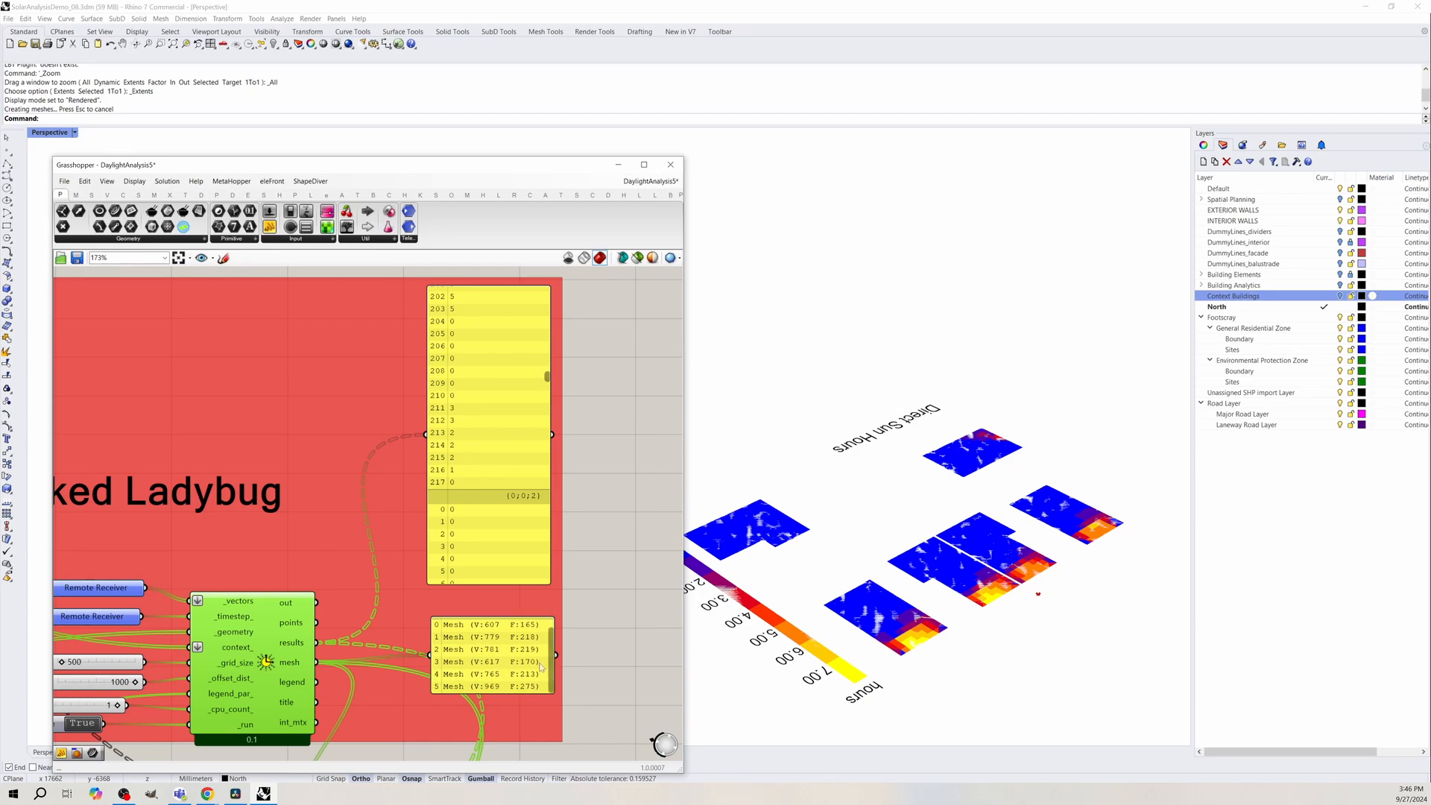
{"action": "scroll", "coordinate": [365, 415], "scroll_direction": "down", "scroll_amount": 3}
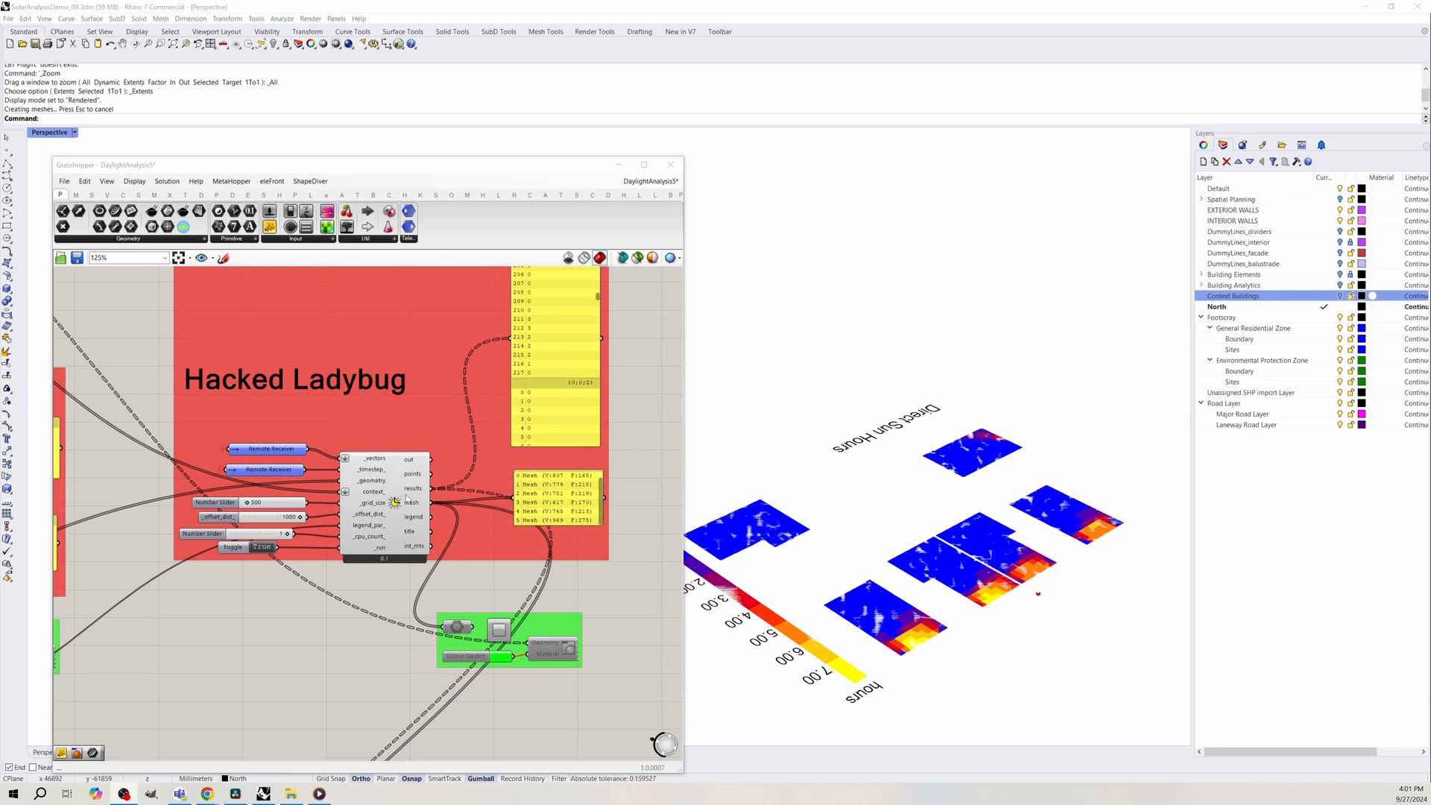
Follow the Hacked Ladybug outputs to the Analyze Solar Results component and examine its inputs from Run through Compliance.
{"action": "mouse_move", "coordinate": [409, 511]}
{"action": "scroll", "coordinate": [581, 323], "scroll_direction": "down", "scroll_amount": 1}
{"action": "scroll", "coordinate": [582, 323], "scroll_direction": "down", "scroll_amount": 4}
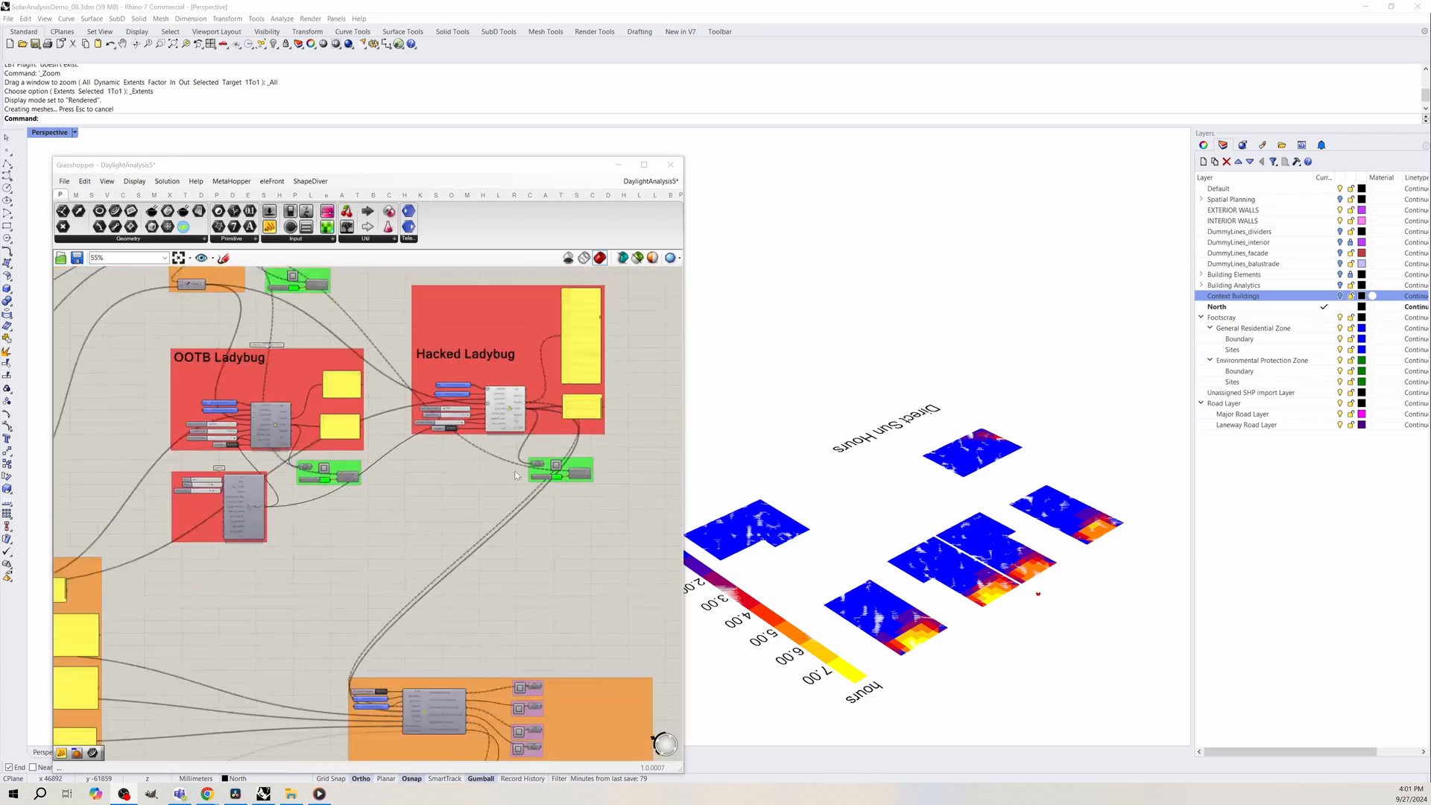
{"action": "scroll", "coordinate": [337, 711], "scroll_direction": "up", "scroll_amount": 4}
{"action": "right_click_drag", "start_coordinate": [342, 695], "coordinate": [187, 549]}
{"action": "scroll", "coordinate": [303, 530], "scroll_direction": "up", "scroll_amount": 4}
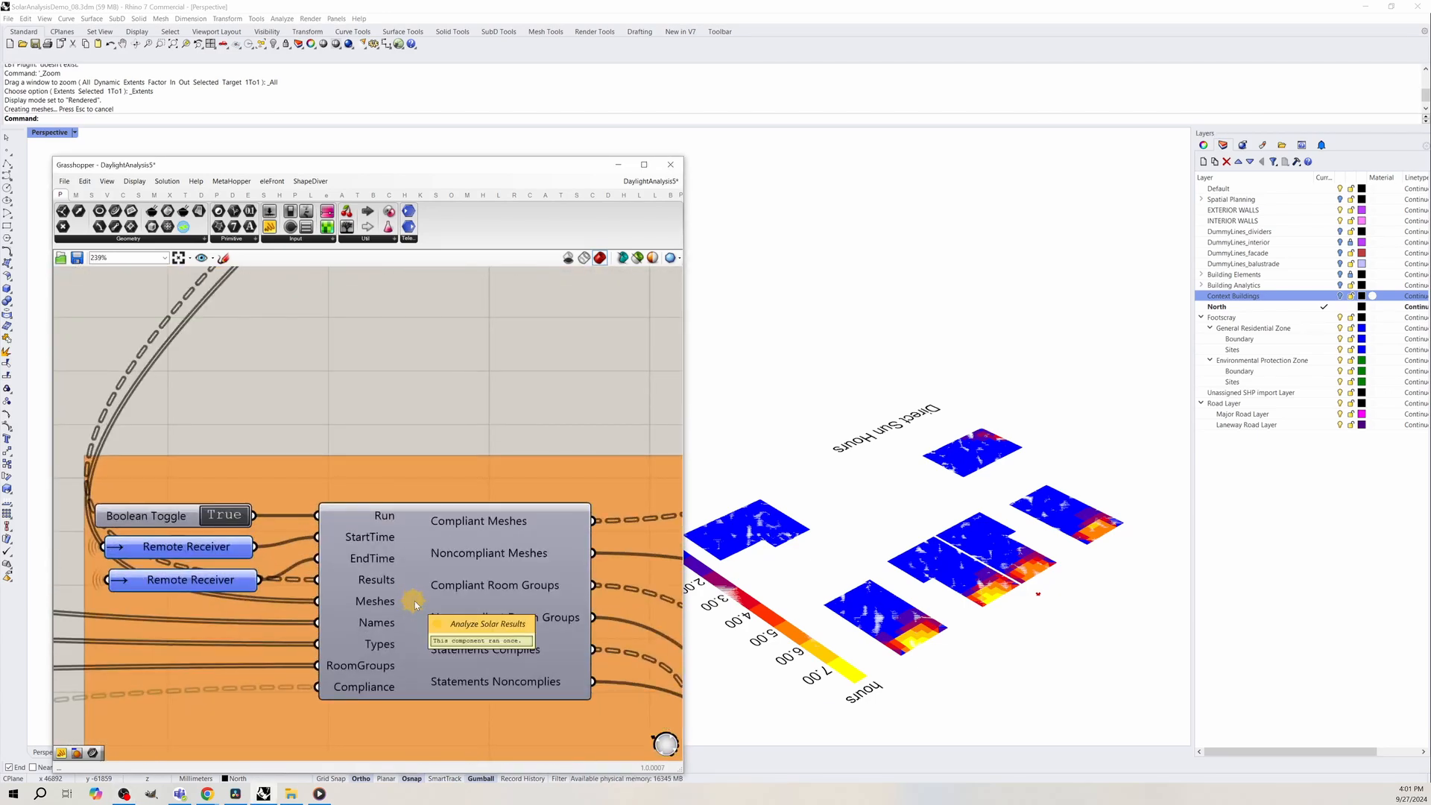
{"action": "right_click_drag", "start_coordinate": [270, 515], "coordinate": [328, 513]}
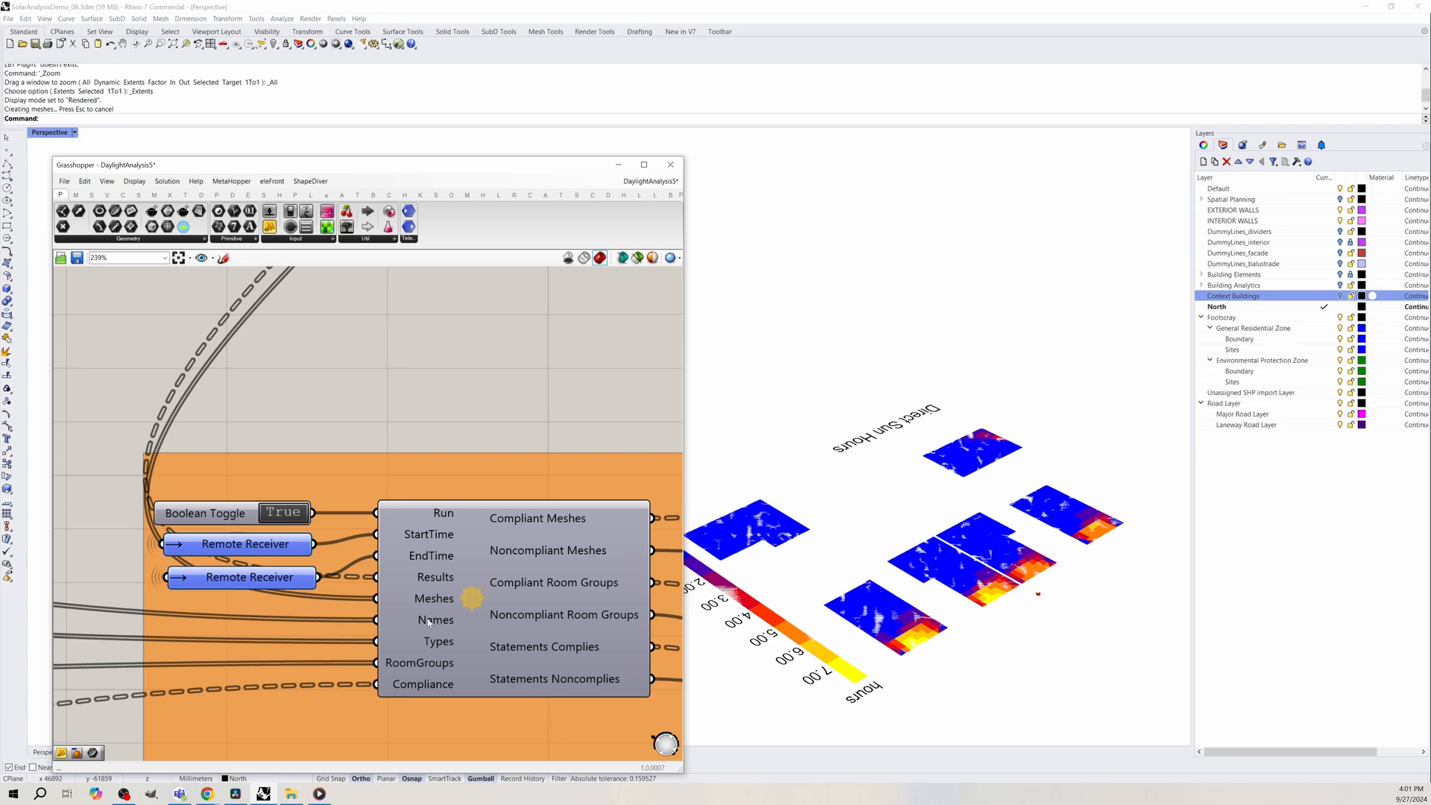
{"action": "mouse_move", "coordinate": [434, 665]}
Trace the Names, Types and RoomGroups inputs back to the Filter Room Type and Extract Room Bases groups.
{"action": "scroll", "coordinate": [587, 585], "scroll_direction": "down", "scroll_amount": 8}
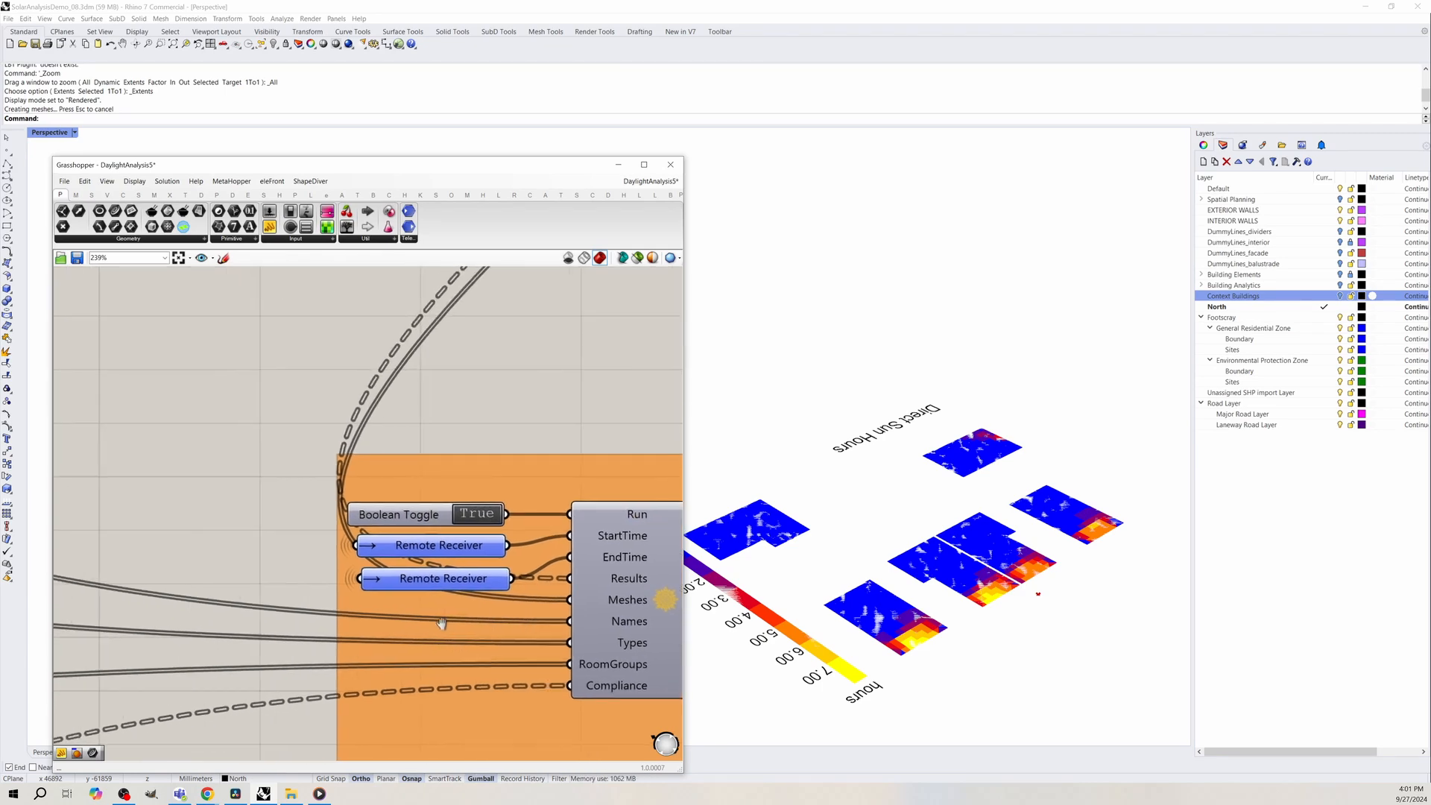
{"action": "scroll", "coordinate": [587, 585], "scroll_direction": "up", "scroll_amount": 5}
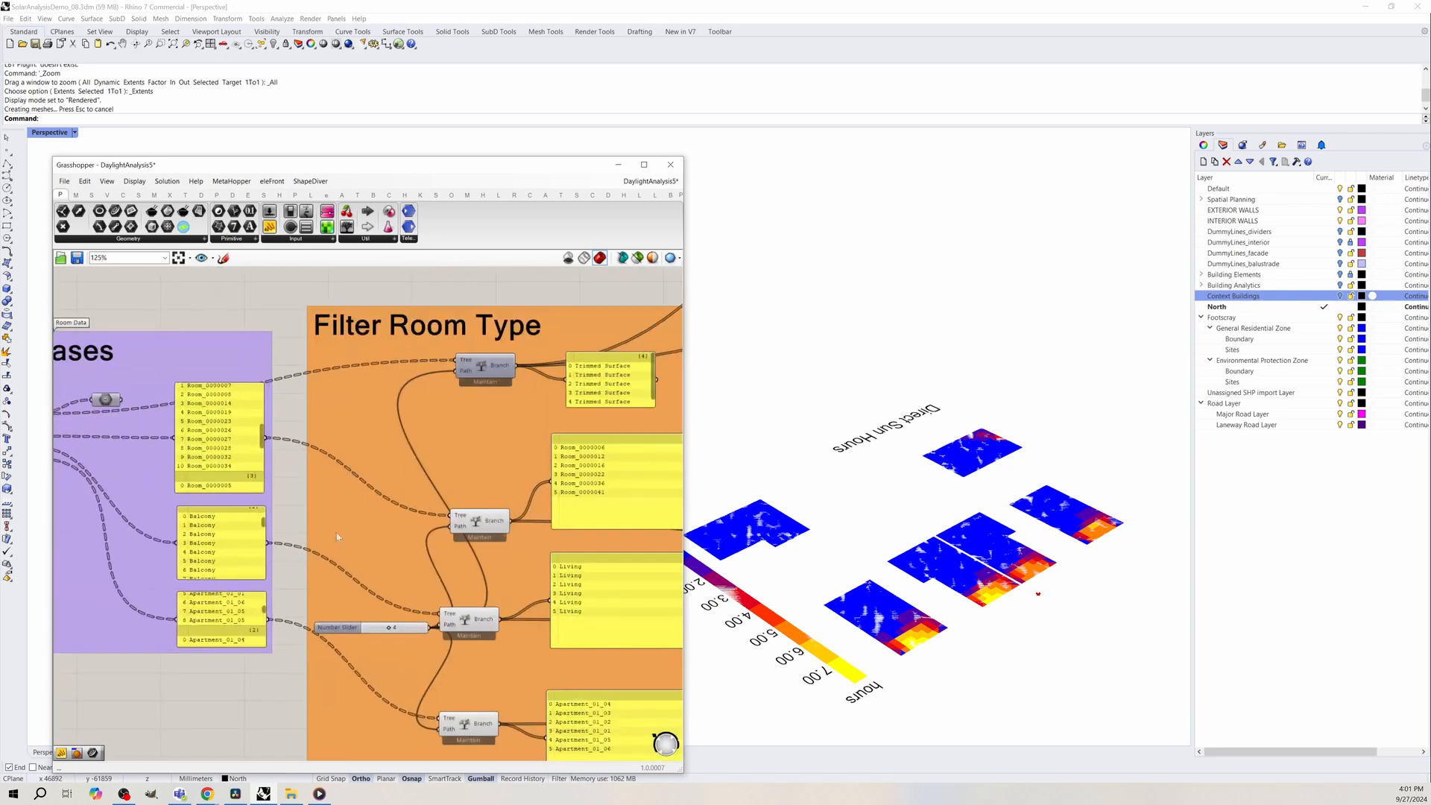
{"action": "scroll", "coordinate": [338, 468], "scroll_direction": "up", "scroll_amount": 2}
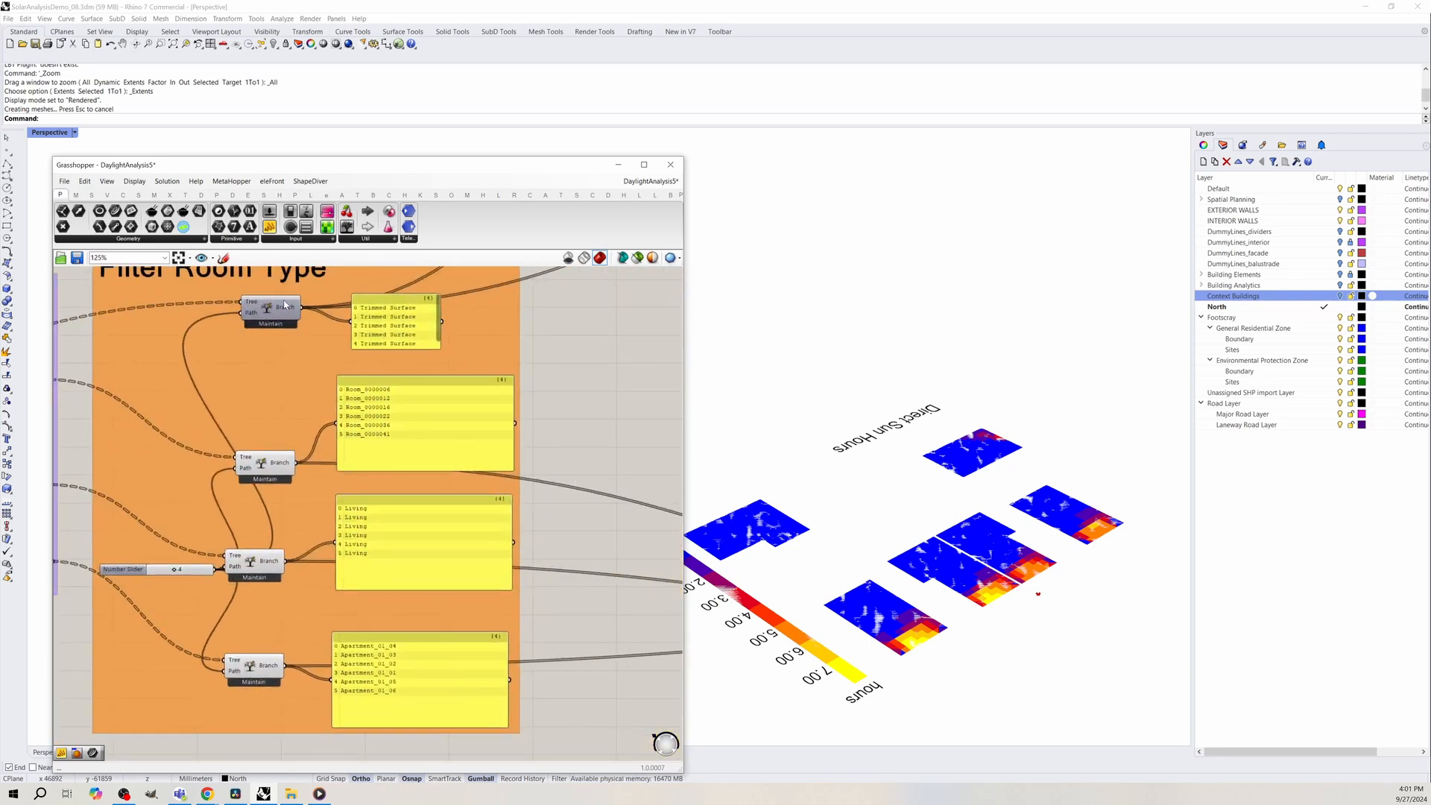
{"action": "scroll", "coordinate": [232, 508], "scroll_direction": "down", "scroll_amount": 2}
{"action": "right_click_drag", "start_coordinate": [233, 508], "coordinate": [449, 562]}
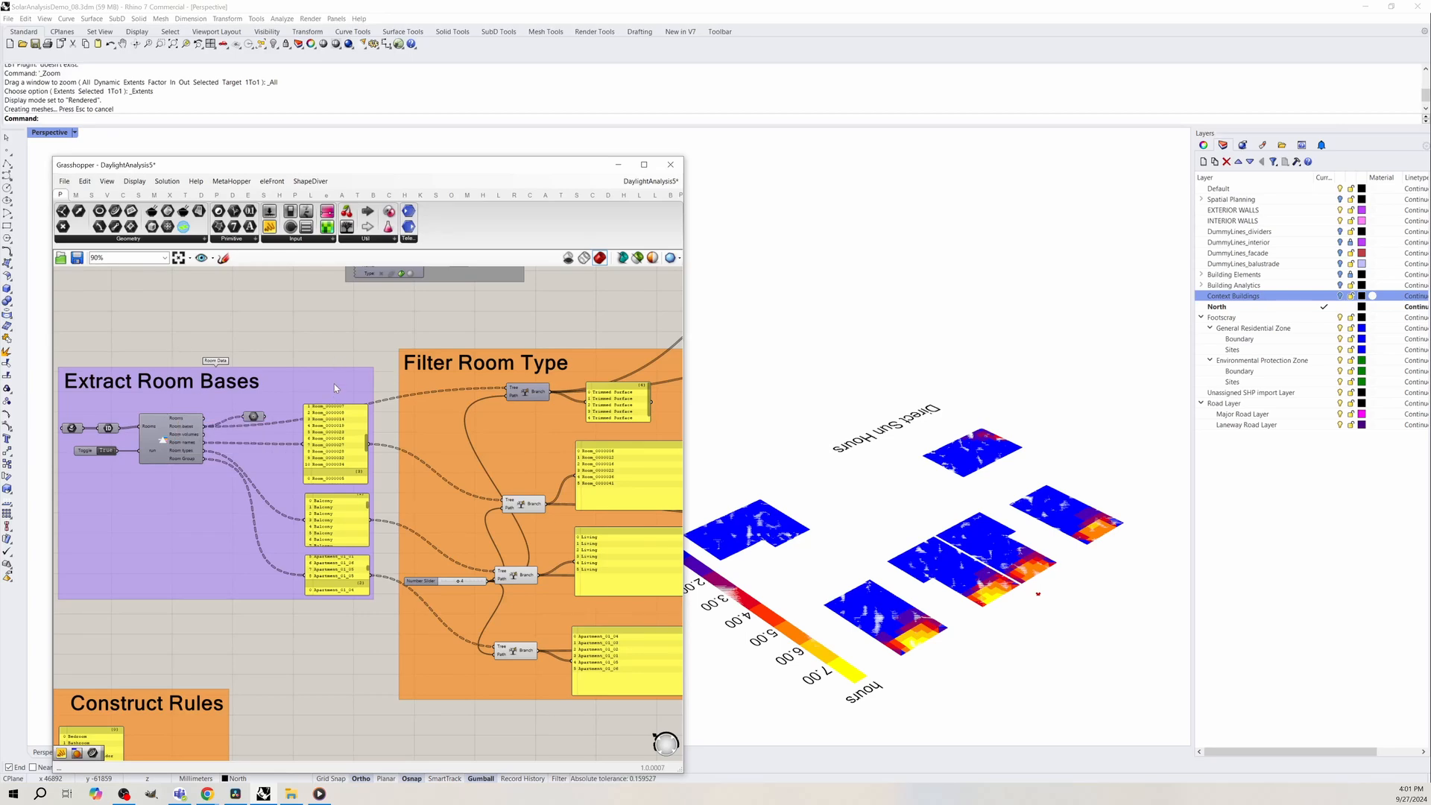
Review the Construct Rules group, comparing the room type list with the two numeric rule panels that feed the entwined result.
{"action": "scroll", "coordinate": [335, 389], "scroll_direction": "down", "scroll_amount": 2}
{"action": "right_click_drag", "start_coordinate": [166, 735], "coordinate": [290, 526]}
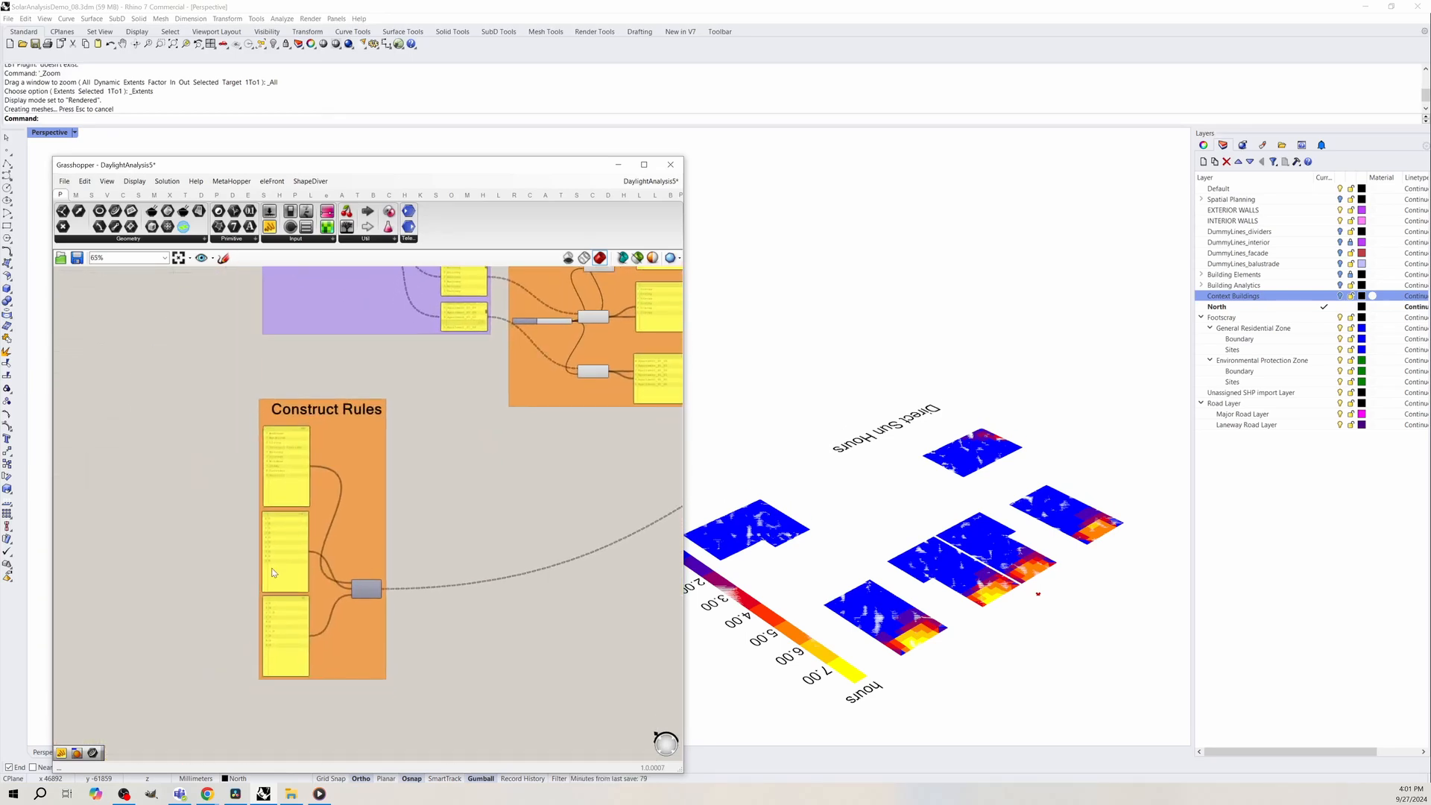
{"action": "scroll", "coordinate": [273, 572], "scroll_direction": "up", "scroll_amount": 3}
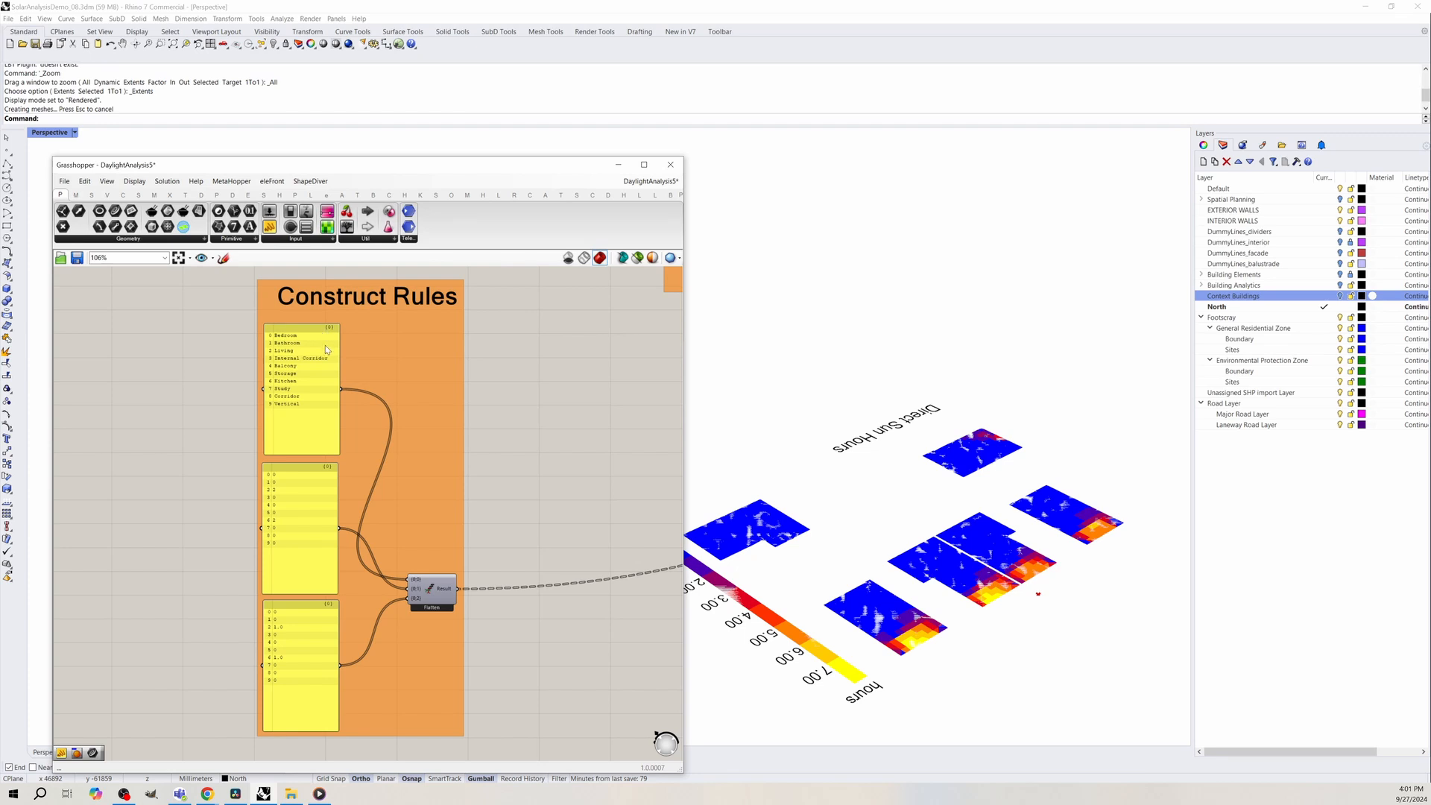
{"action": "scroll", "coordinate": [325, 346], "scroll_direction": "up", "scroll_amount": 2}
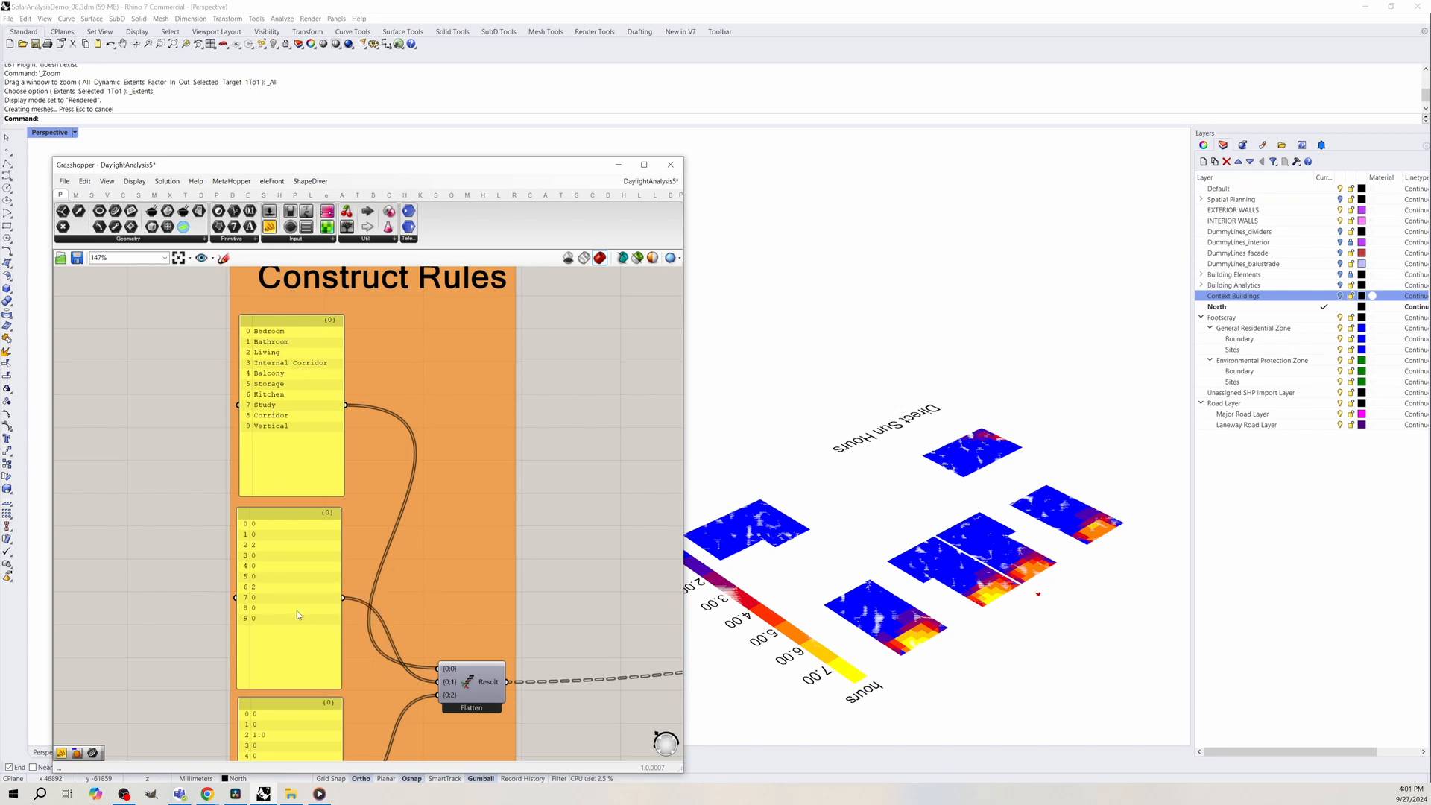
{"action": "right_click_drag", "start_coordinate": [168, 678], "coordinate": [145, 532]}
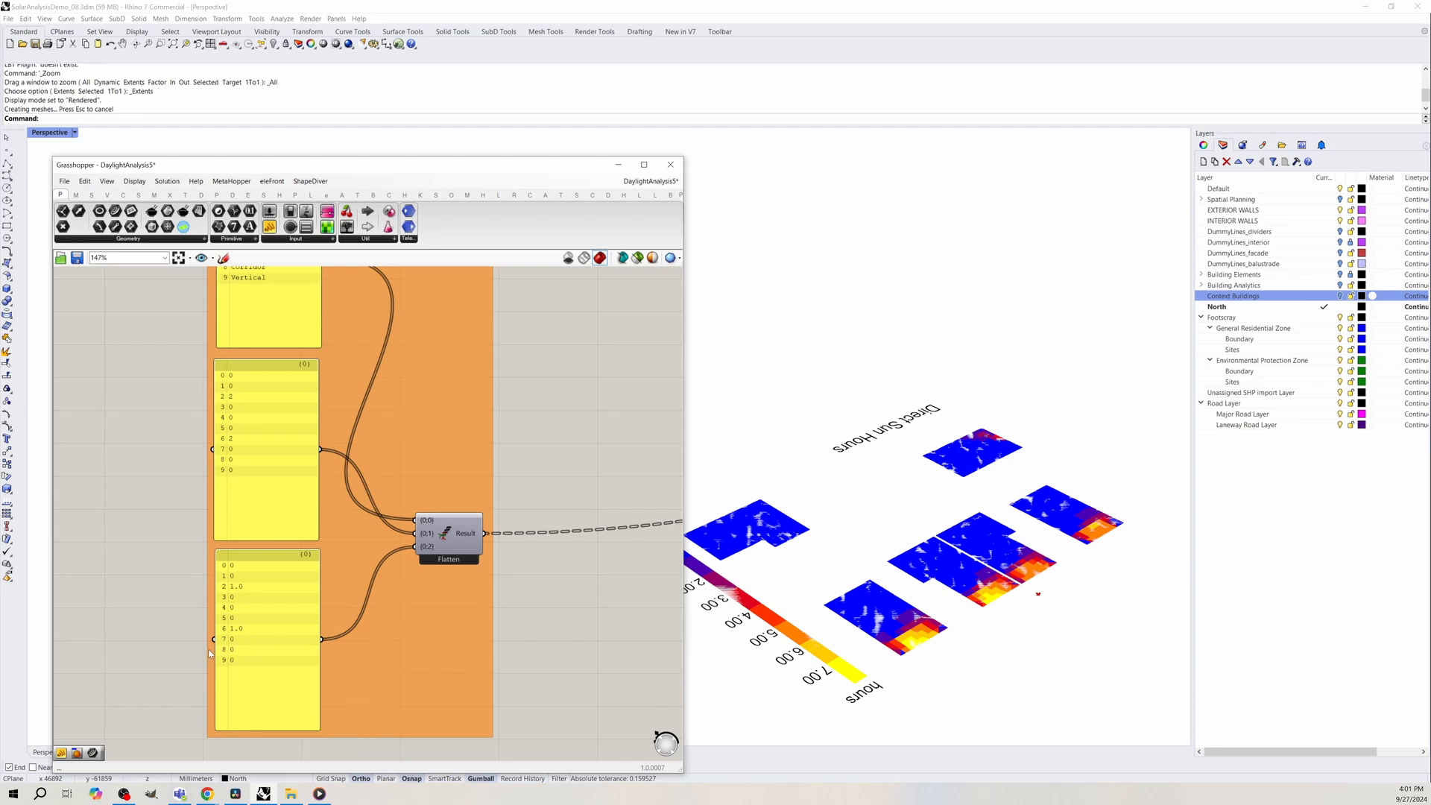
{"action": "scroll", "coordinate": [154, 576], "scroll_direction": "down", "scroll_amount": 1}
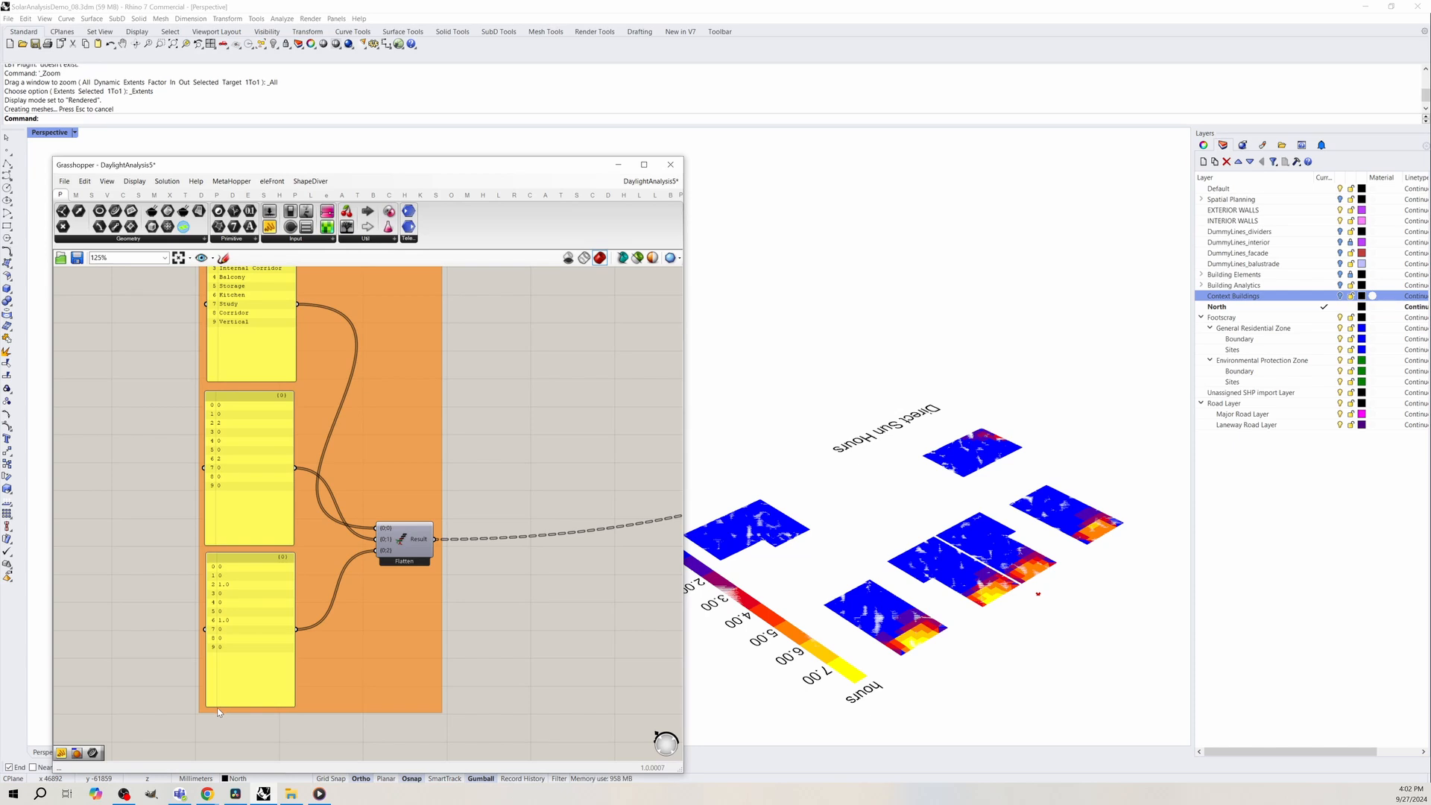
Turn off the preview of the Hacked Ladybug component so its sun hours meshes are hidden in Rhino.
{"action": "scroll", "coordinate": [217, 708], "scroll_direction": "down", "scroll_amount": 6}
{"action": "scroll", "coordinate": [718, 405], "scroll_direction": "up", "scroll_amount": 3}
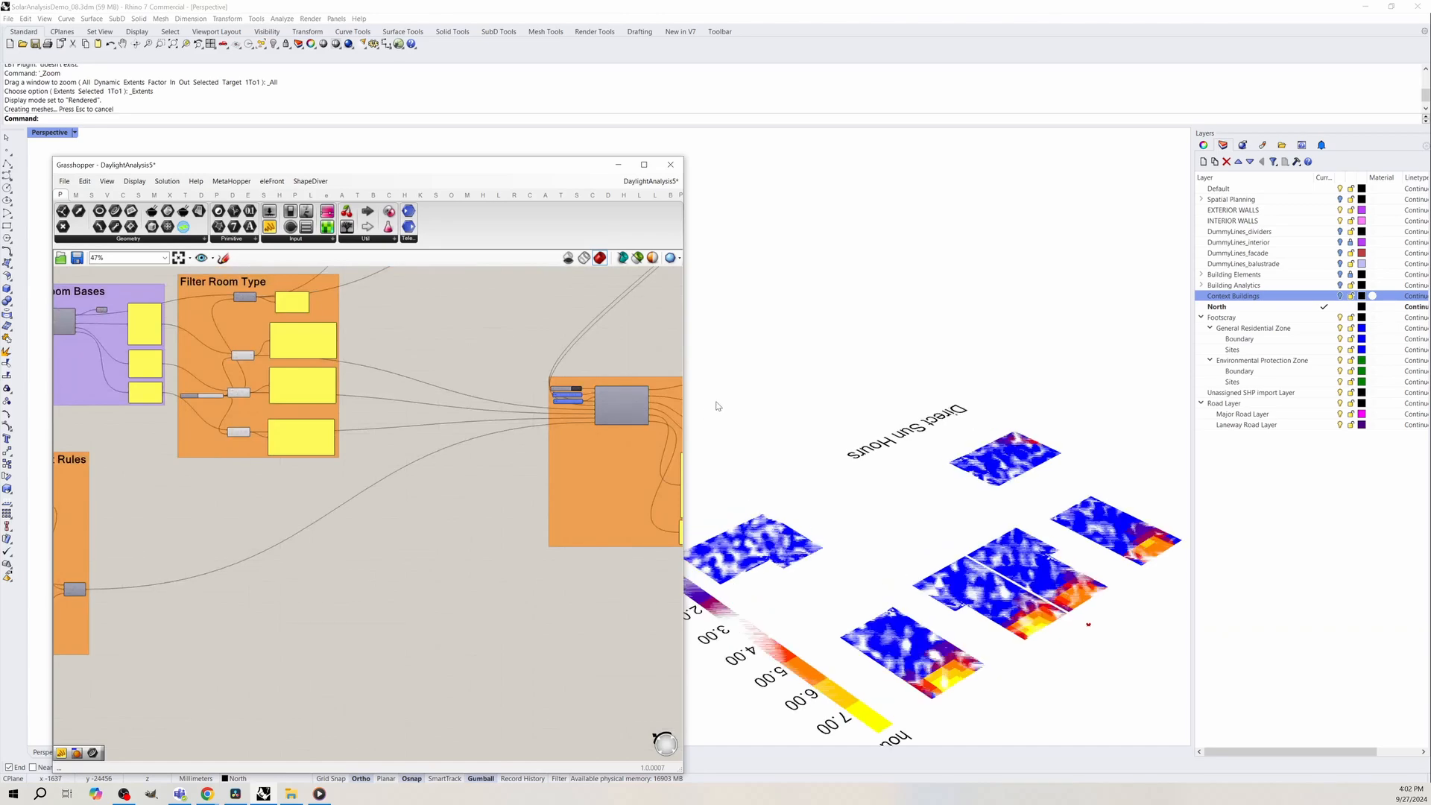
{"action": "scroll", "coordinate": [373, 502], "scroll_direction": "up", "scroll_amount": 6}
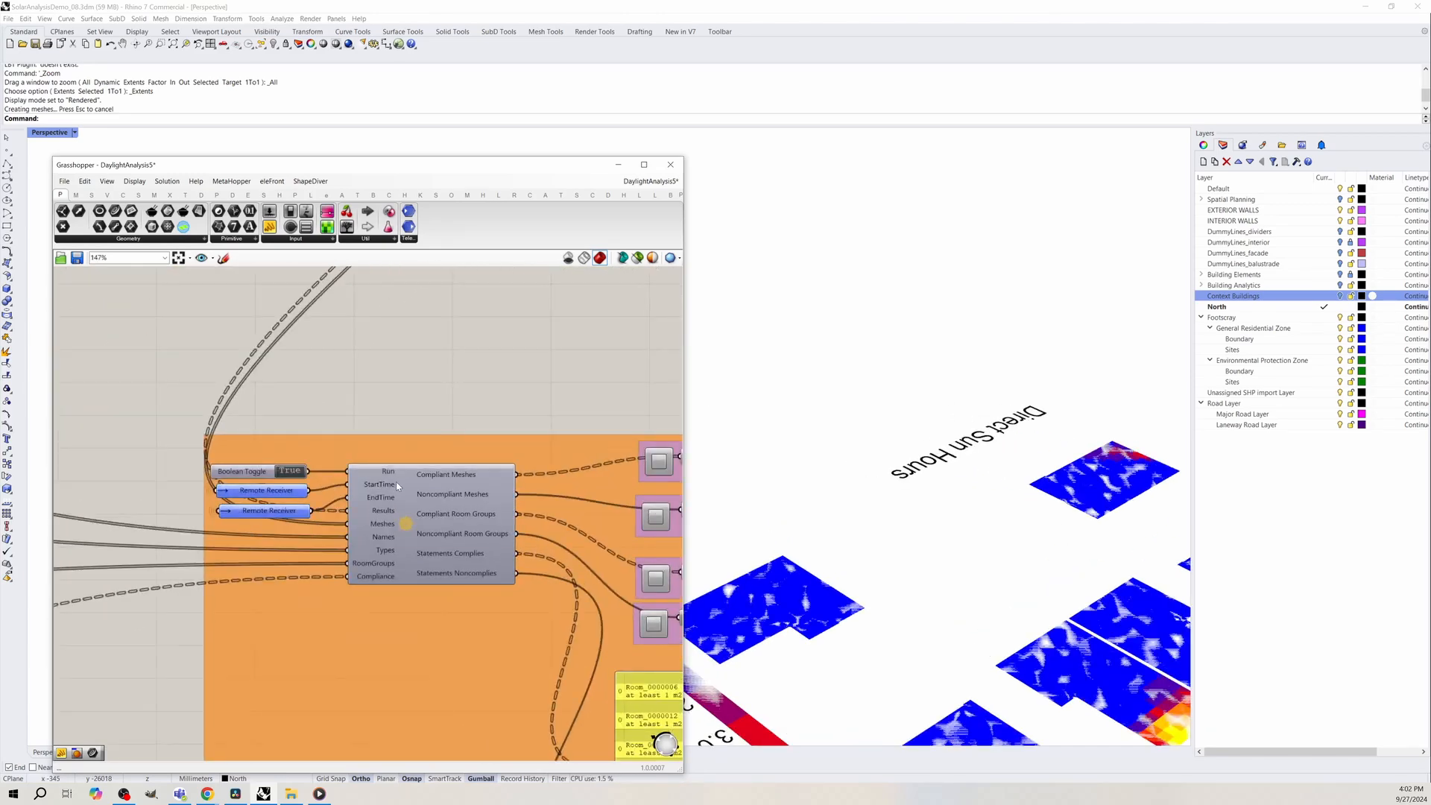
{"action": "scroll", "coordinate": [400, 483], "scroll_direction": "down", "scroll_amount": 7}
{"action": "scroll", "coordinate": [488, 398], "scroll_direction": "up", "scroll_amount": 4}
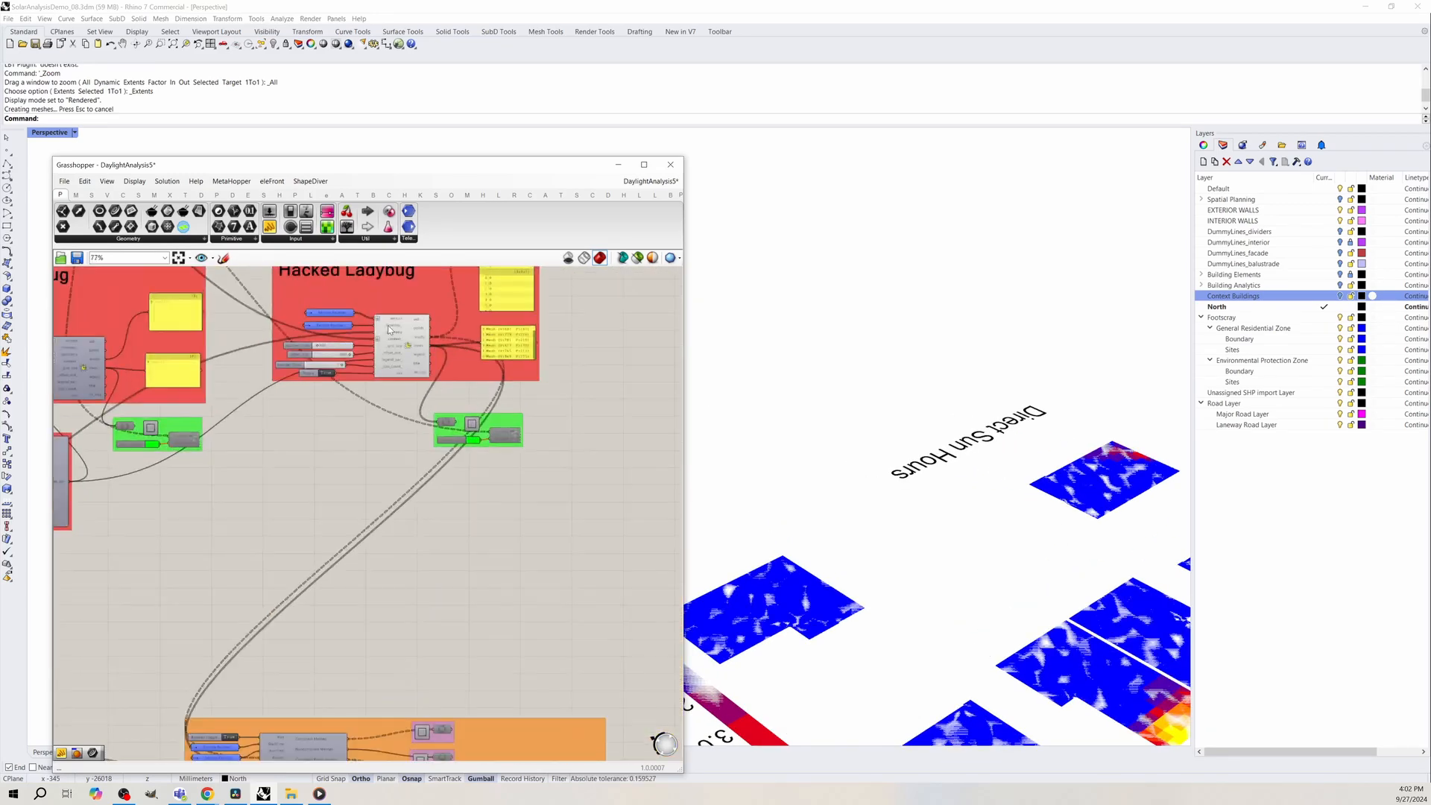
{"action": "right_click", "coordinate": [408, 347]}
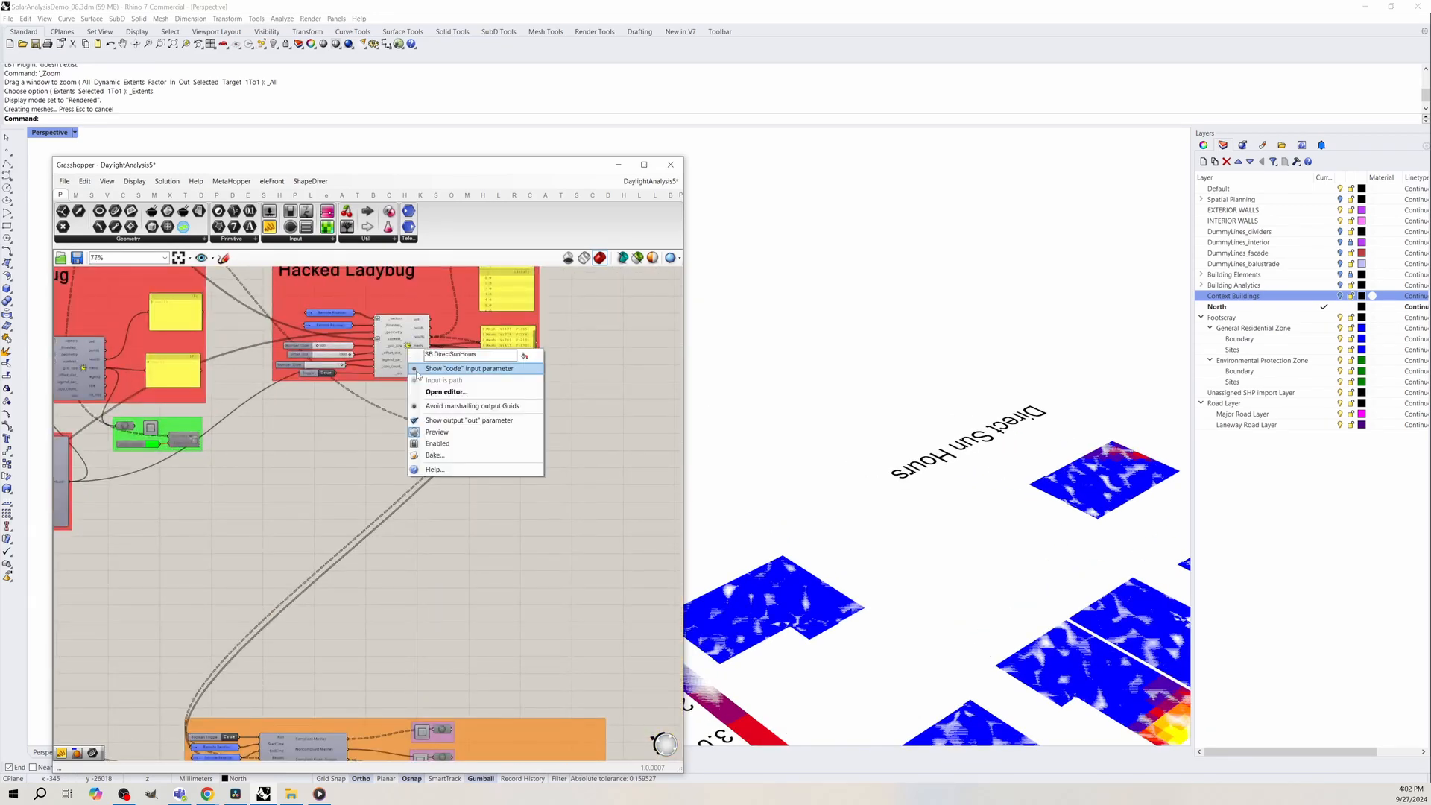
{"action": "left_click", "coordinate": [450, 433]}
Turn on the preview toggles for the Compliant Meshes and Noncompliant Meshes outputs of Analyze Solar Results and inspect the meshes.
{"action": "right_click_drag", "start_coordinate": [353, 653], "coordinate": [391, 406]}
{"action": "scroll", "coordinate": [484, 517], "scroll_direction": "up", "scroll_amount": 3}
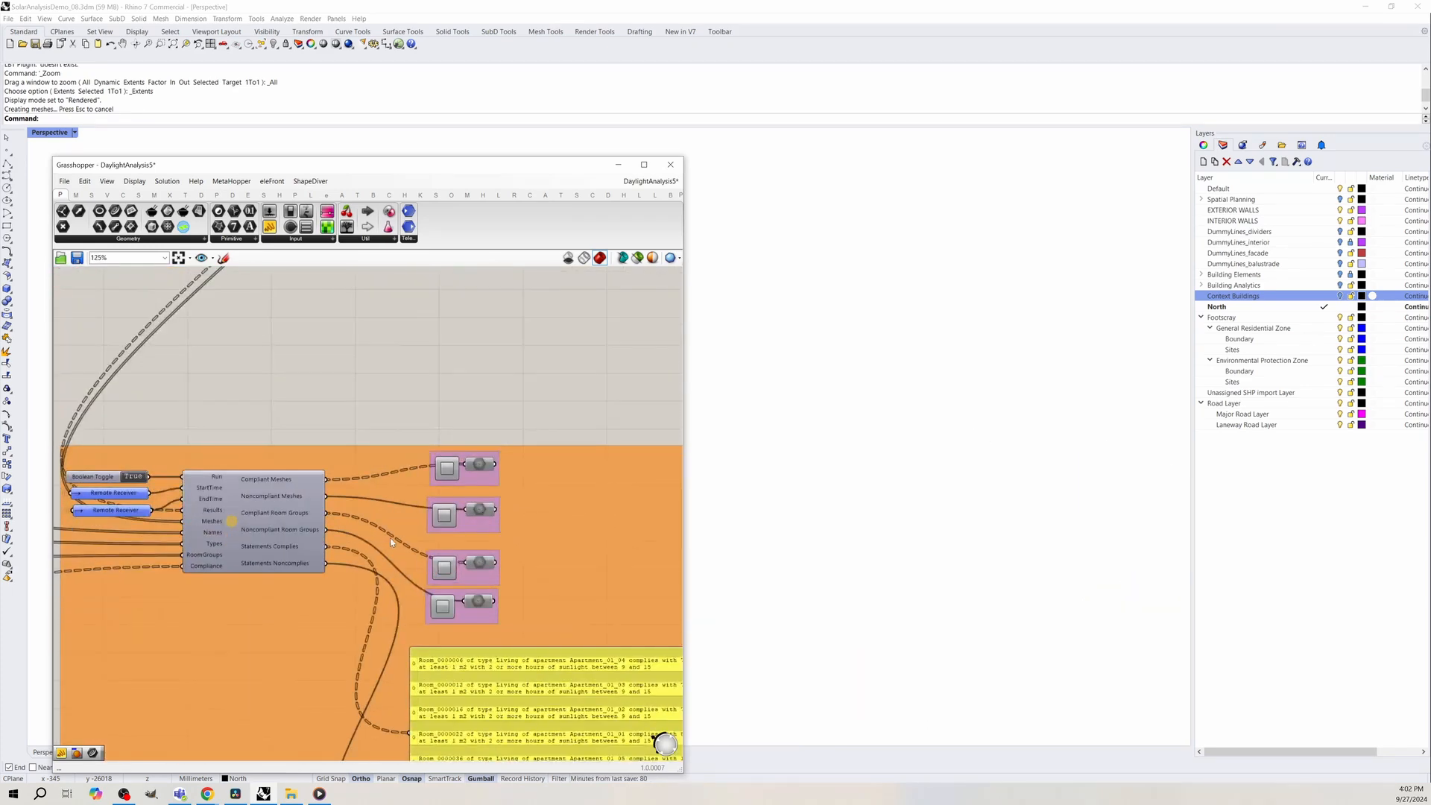
{"action": "right_click_drag", "start_coordinate": [391, 539], "coordinate": [377, 434]}
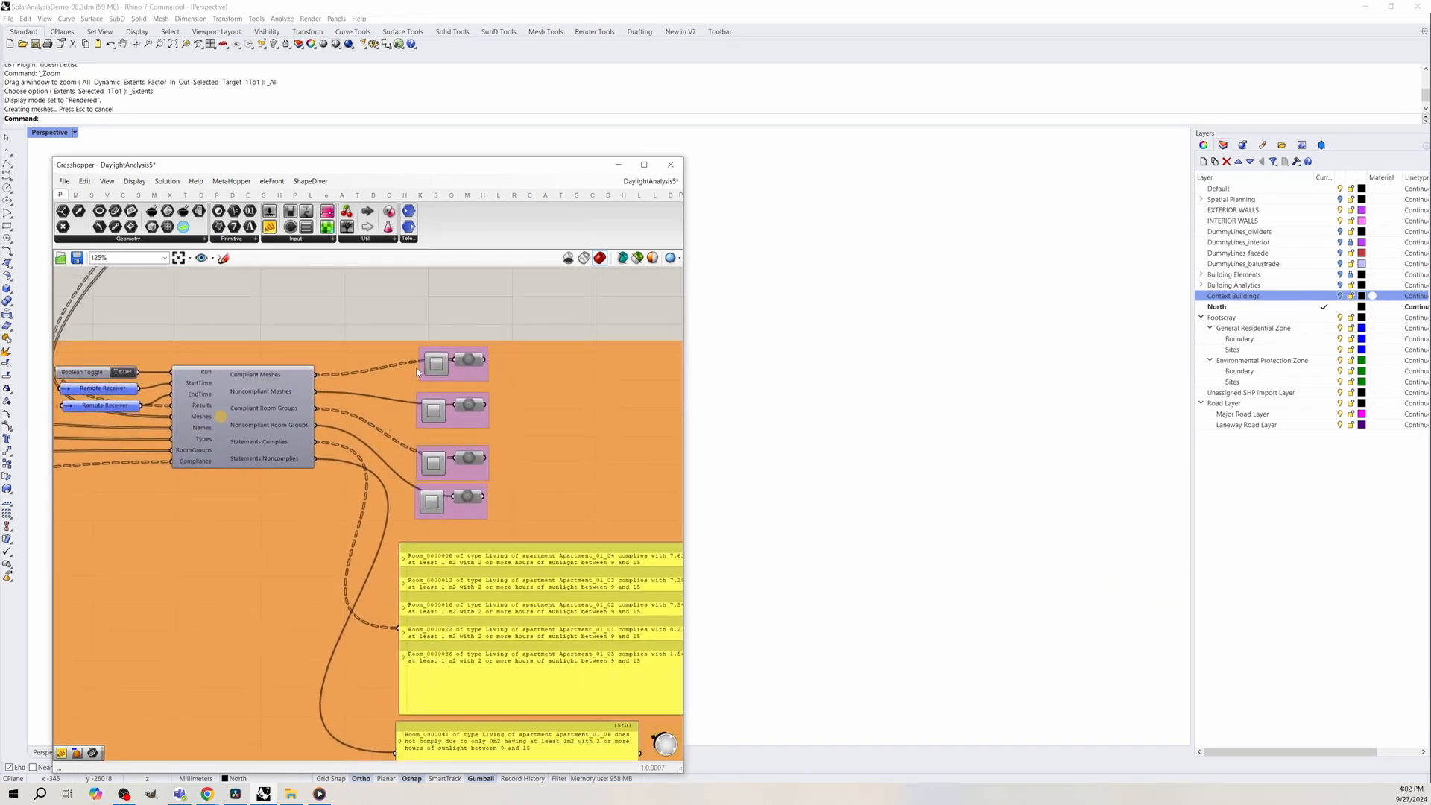
{"action": "left_click", "coordinate": [436, 363]}
{"action": "right_click_drag", "start_coordinate": [774, 412], "coordinate": [837, 534]}
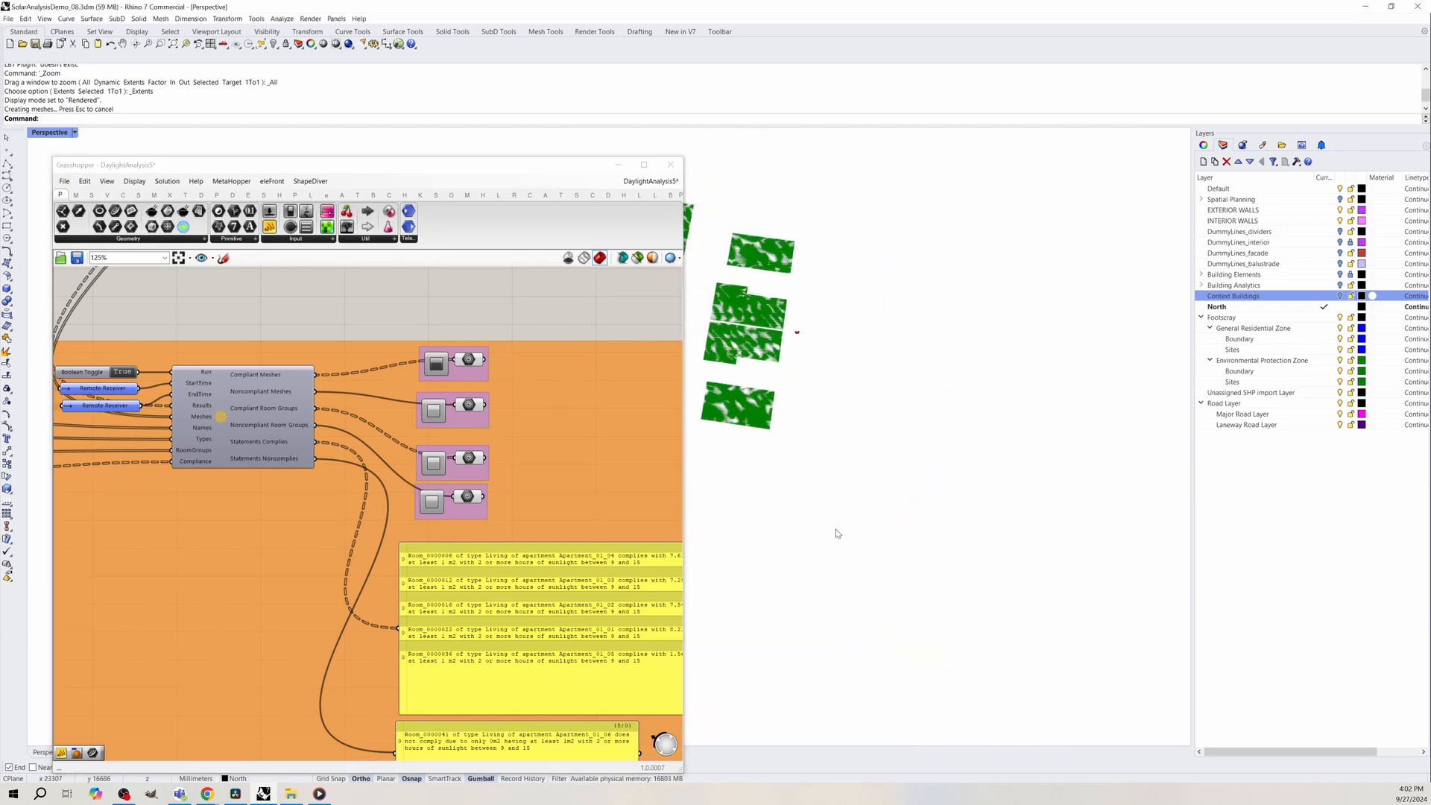
{"action": "scroll", "coordinate": [377, 349], "scroll_direction": "up", "scroll_amount": 3}
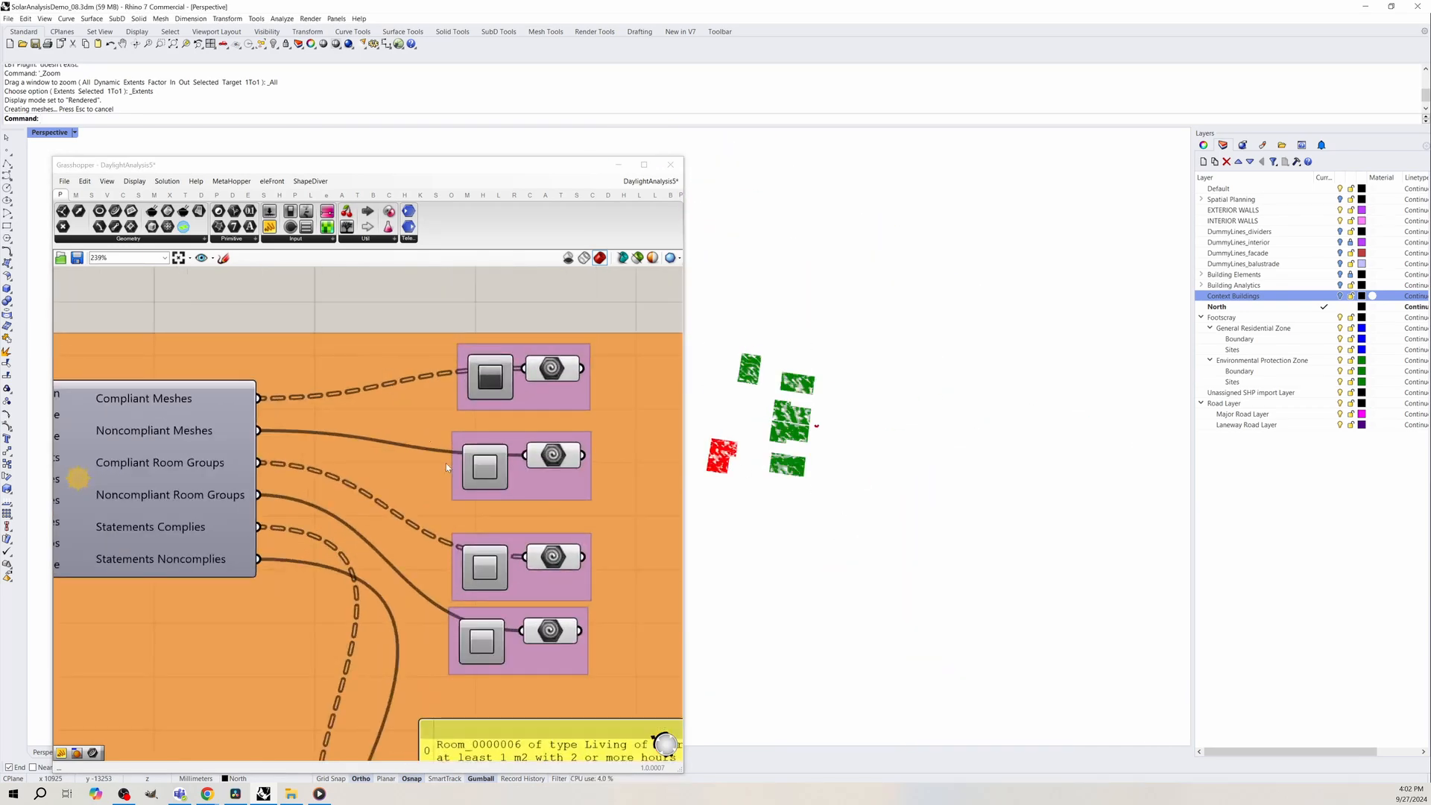
{"action": "left_click", "coordinate": [485, 466]}
{"action": "scroll", "coordinate": [700, 444], "scroll_direction": "up", "scroll_amount": 2}
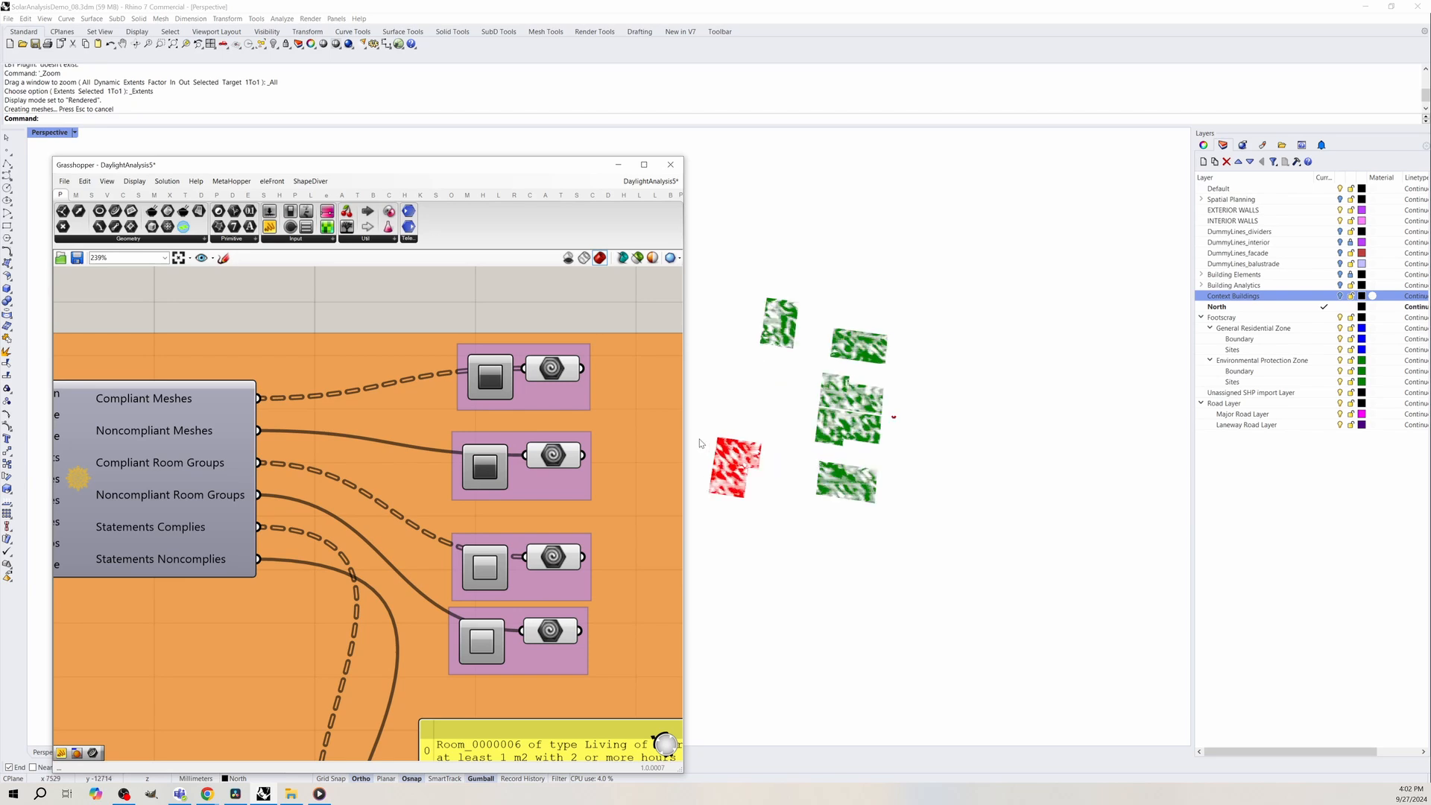
{"action": "scroll", "coordinate": [700, 443], "scroll_direction": "up", "scroll_amount": 2}
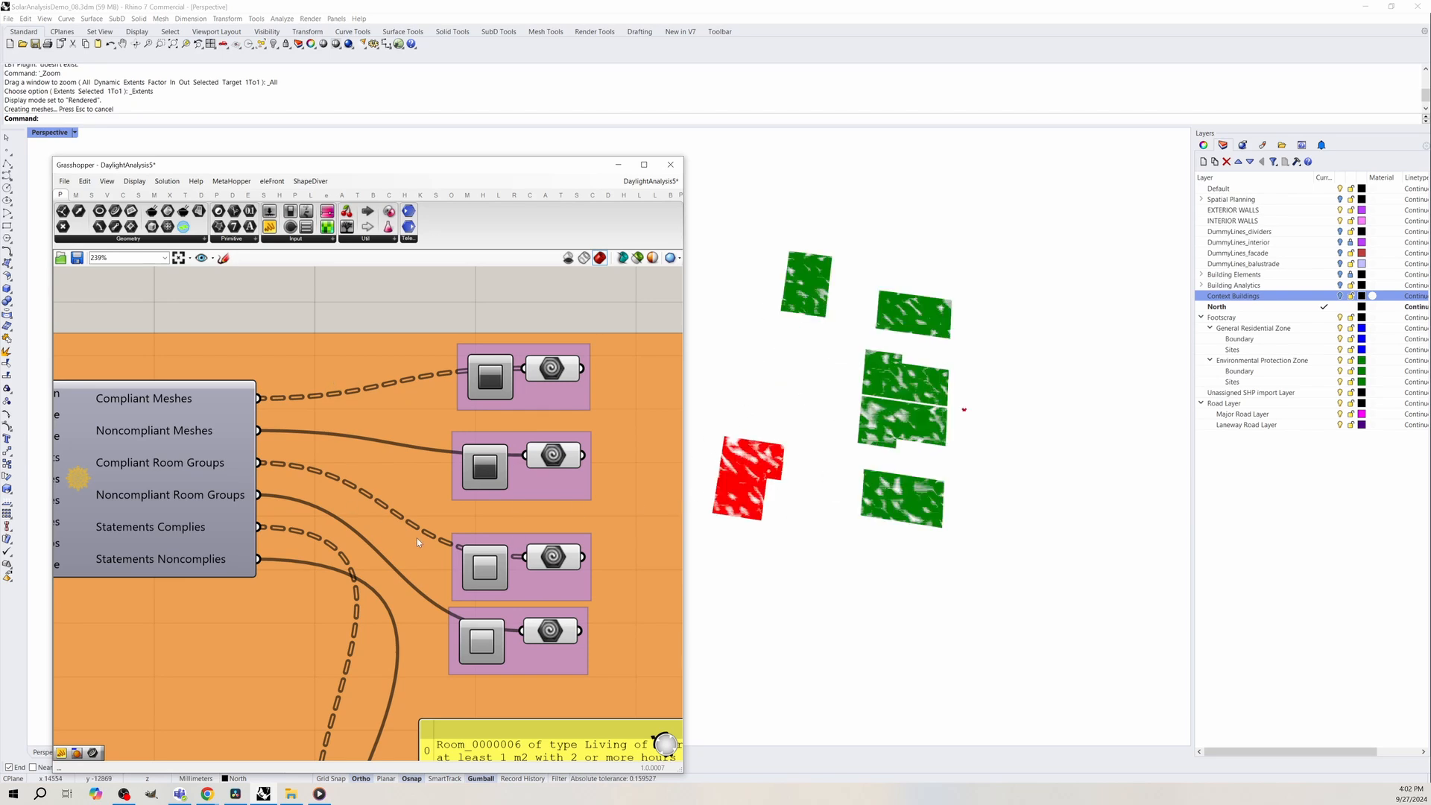
Switch off both mesh previews and turn on the previews of Compliant Room Groups and Noncompliant Room Groups.
{"action": "left_click", "coordinate": [485, 466]}
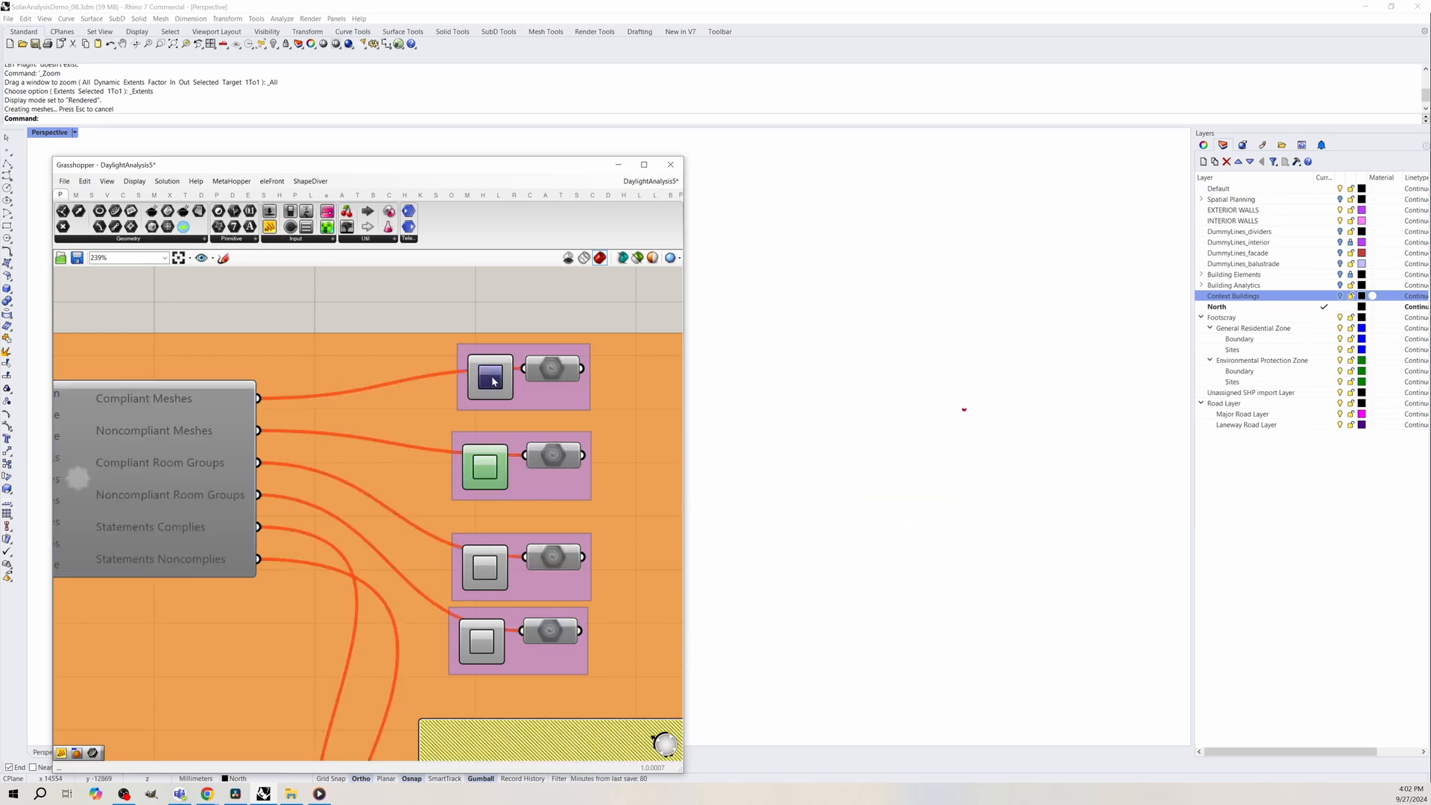
{"action": "left_click", "coordinate": [490, 582]}
{"action": "left_click", "coordinate": [481, 641]}
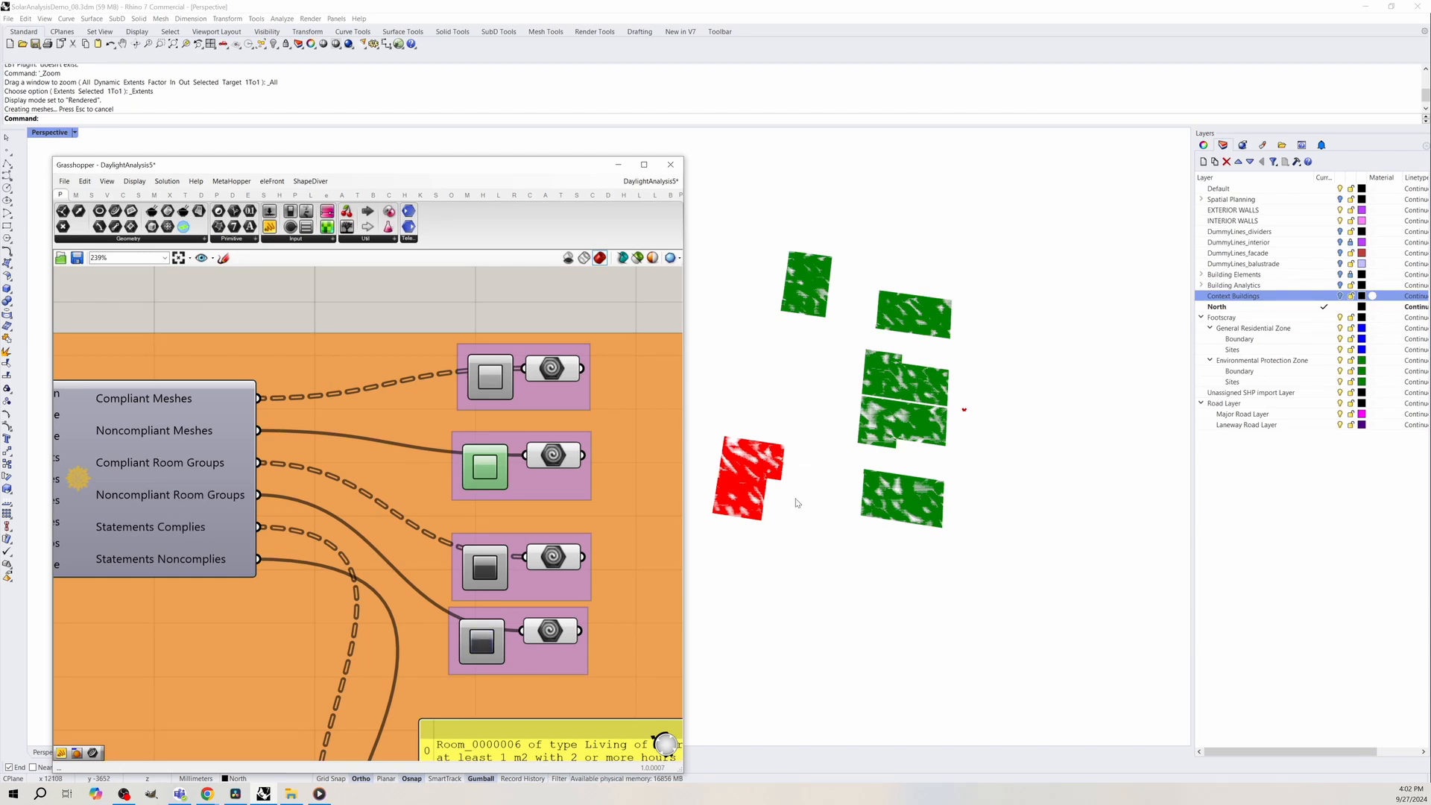
{"action": "left_click_drag", "start_coordinate": [1004, 571], "coordinate": [688, 231]}
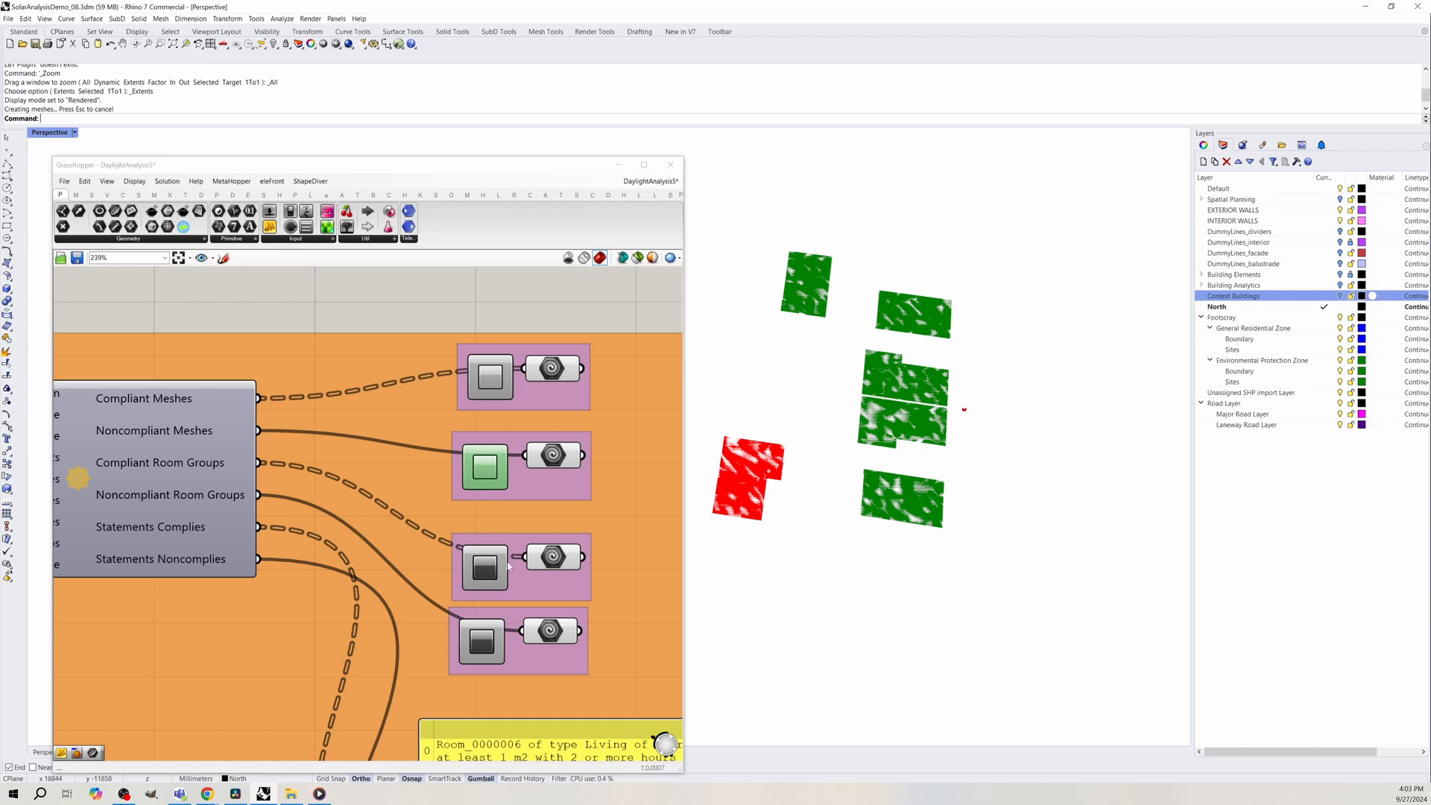
{"action": "scroll", "coordinate": [244, 365], "scroll_direction": "down", "scroll_amount": 3}
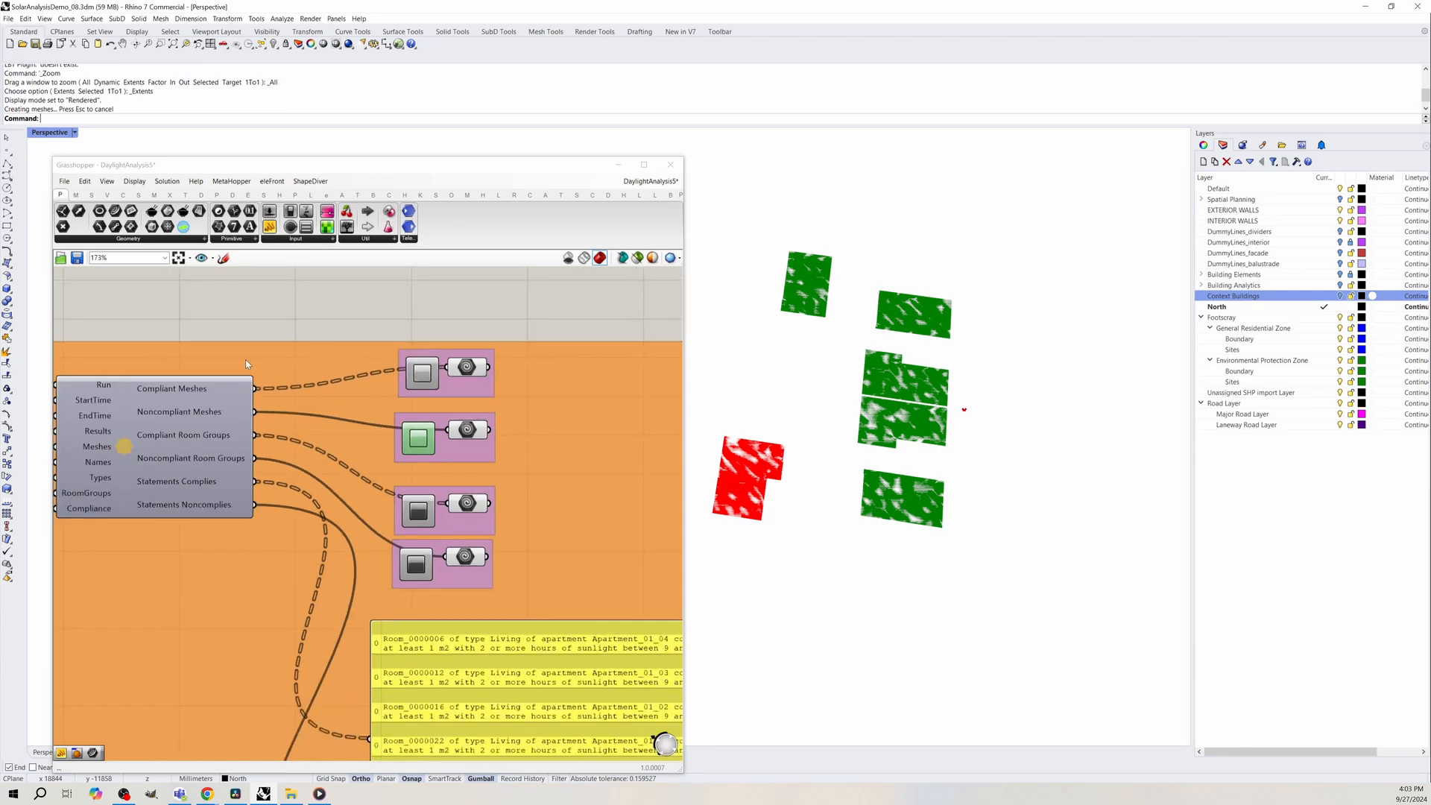
Widen the panels listing the Statements Complies and Statements Noncomplies outputs of Analyze Solar Results and review their text.
{"action": "scroll", "coordinate": [422, 565], "scroll_direction": "up", "scroll_amount": 1}
{"action": "right_click_drag", "start_coordinate": [422, 565], "coordinate": [260, 464]}
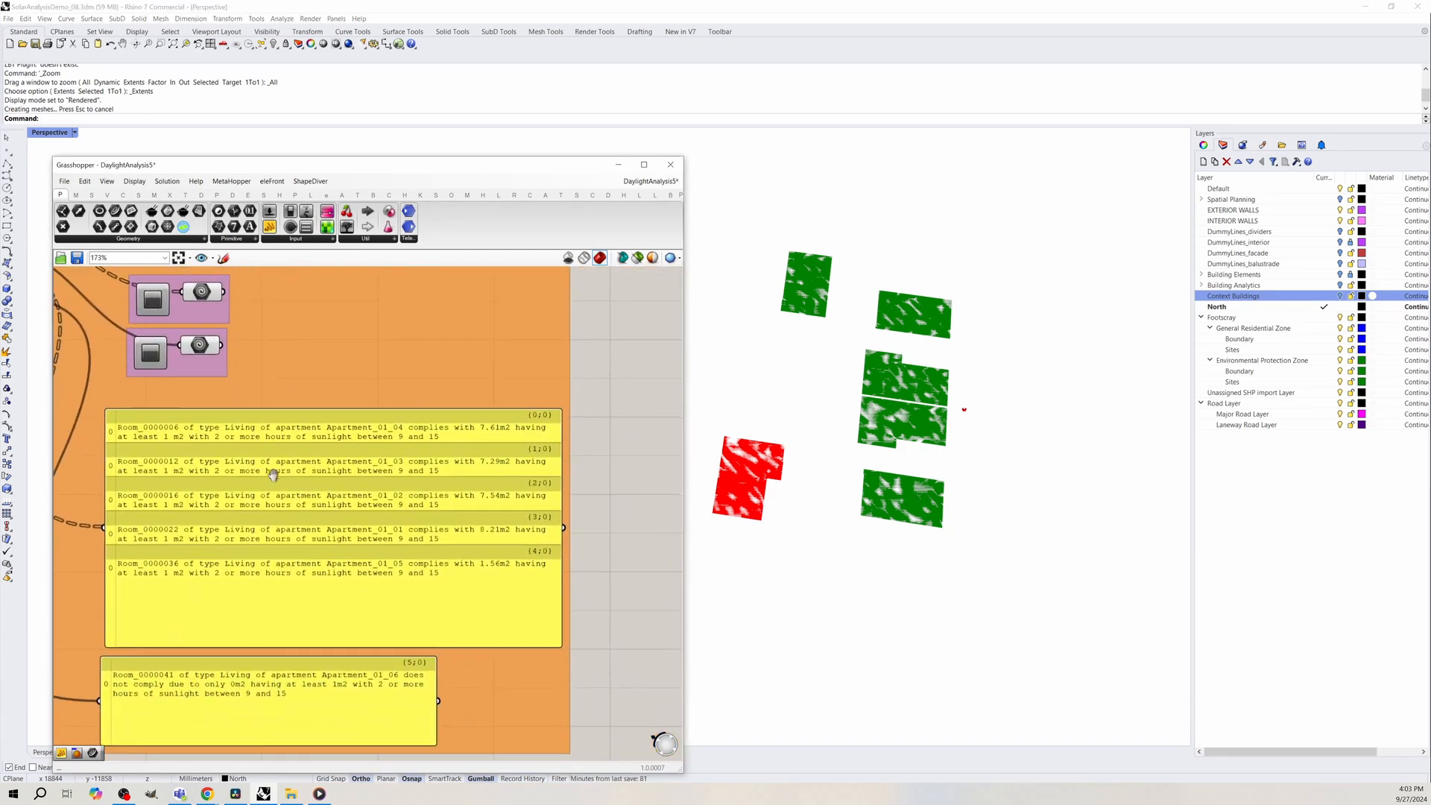
{"action": "left_click_drag", "start_coordinate": [559, 514], "coordinate": [689, 513]}
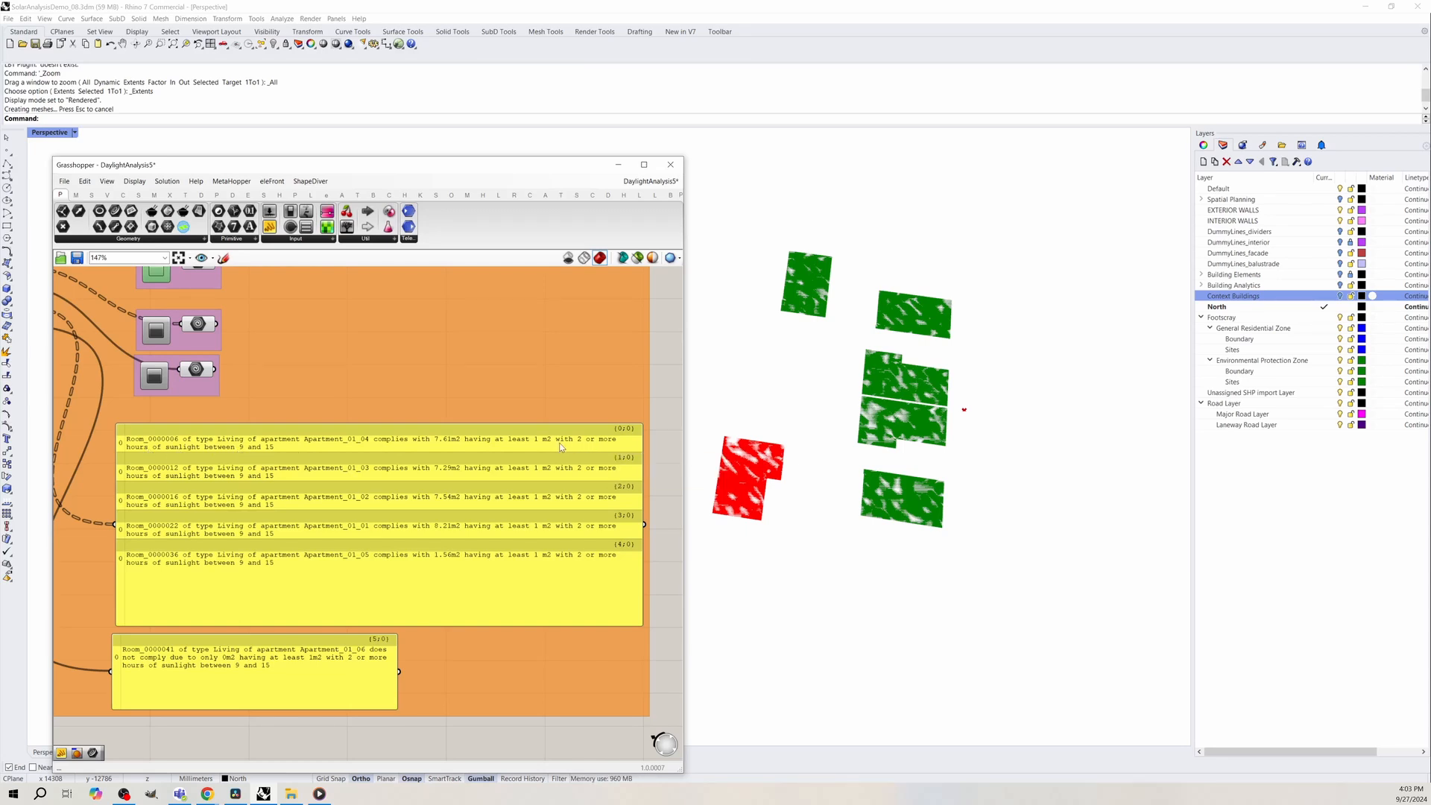
{"action": "scroll", "coordinate": [441, 350], "scroll_direction": "down", "scroll_amount": 1}
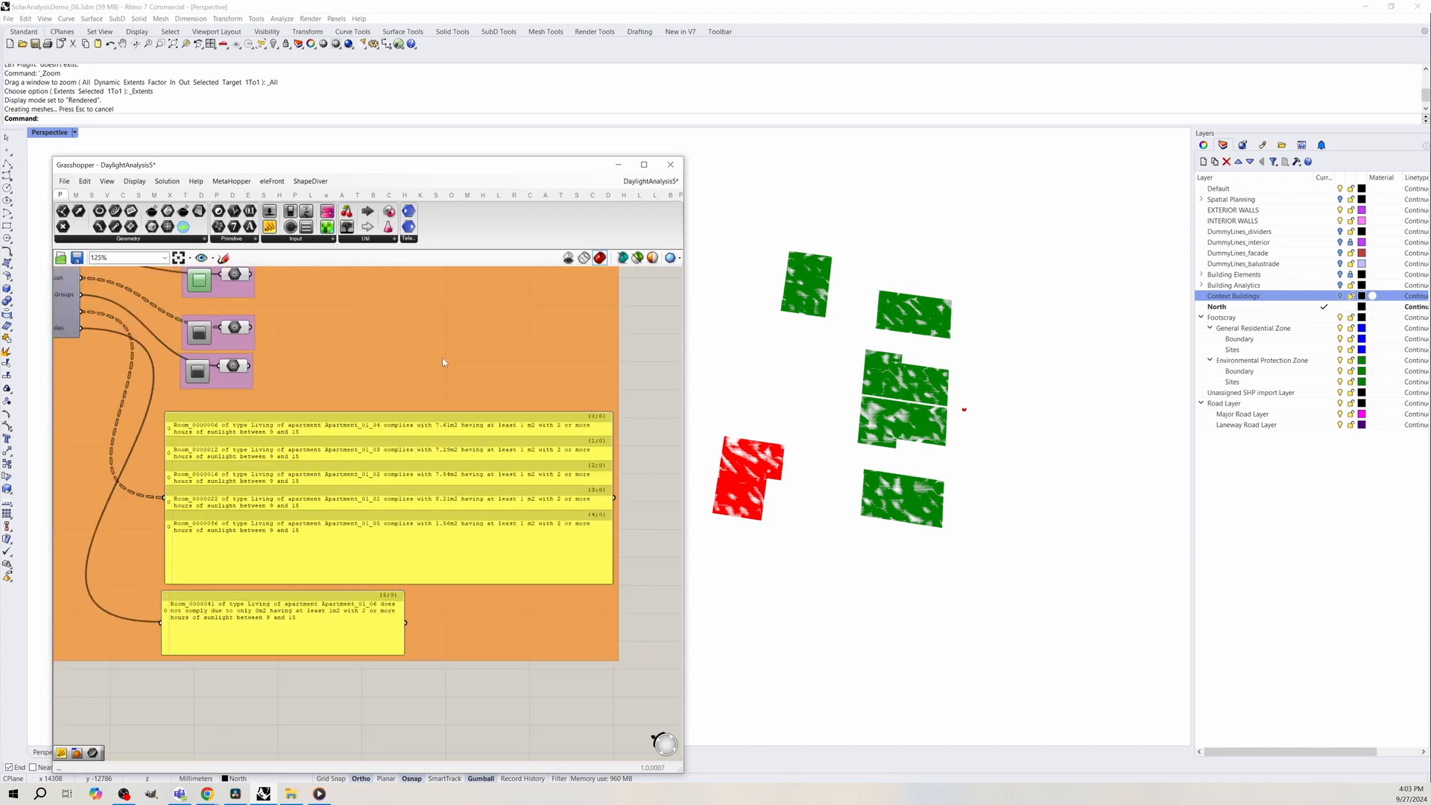
{"action": "right_click_drag", "start_coordinate": [237, 673], "coordinate": [300, 526]}
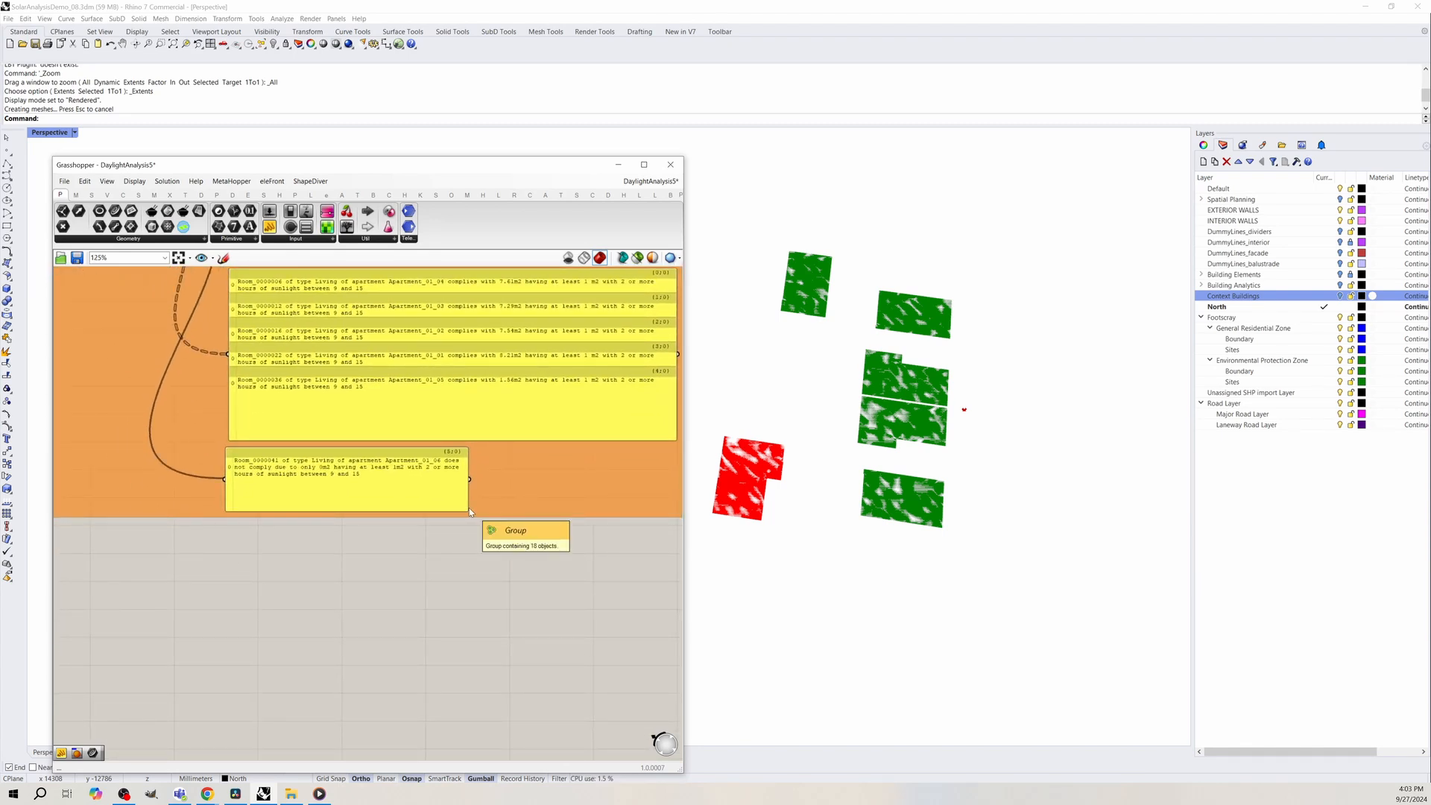
{"action": "left_click_drag", "start_coordinate": [470, 514], "coordinate": [486, 512]}
{"action": "scroll", "coordinate": [296, 478], "scroll_direction": "up", "scroll_amount": 3}
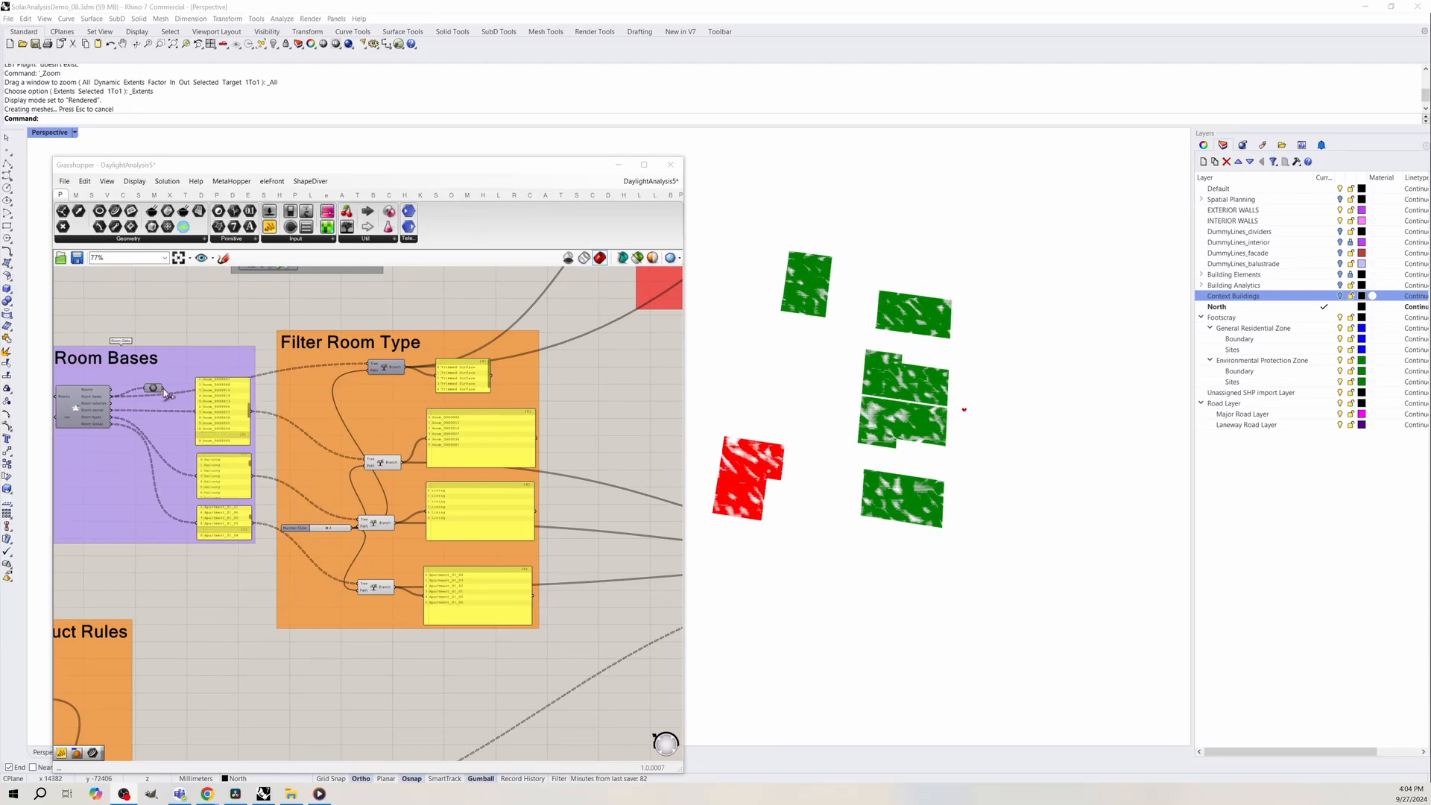
Lock the Grasshopper solver so the definition can be rewired without recomputing.
{"action": "left_click_drag", "start_coordinate": [165, 387], "coordinate": [372, 365]}
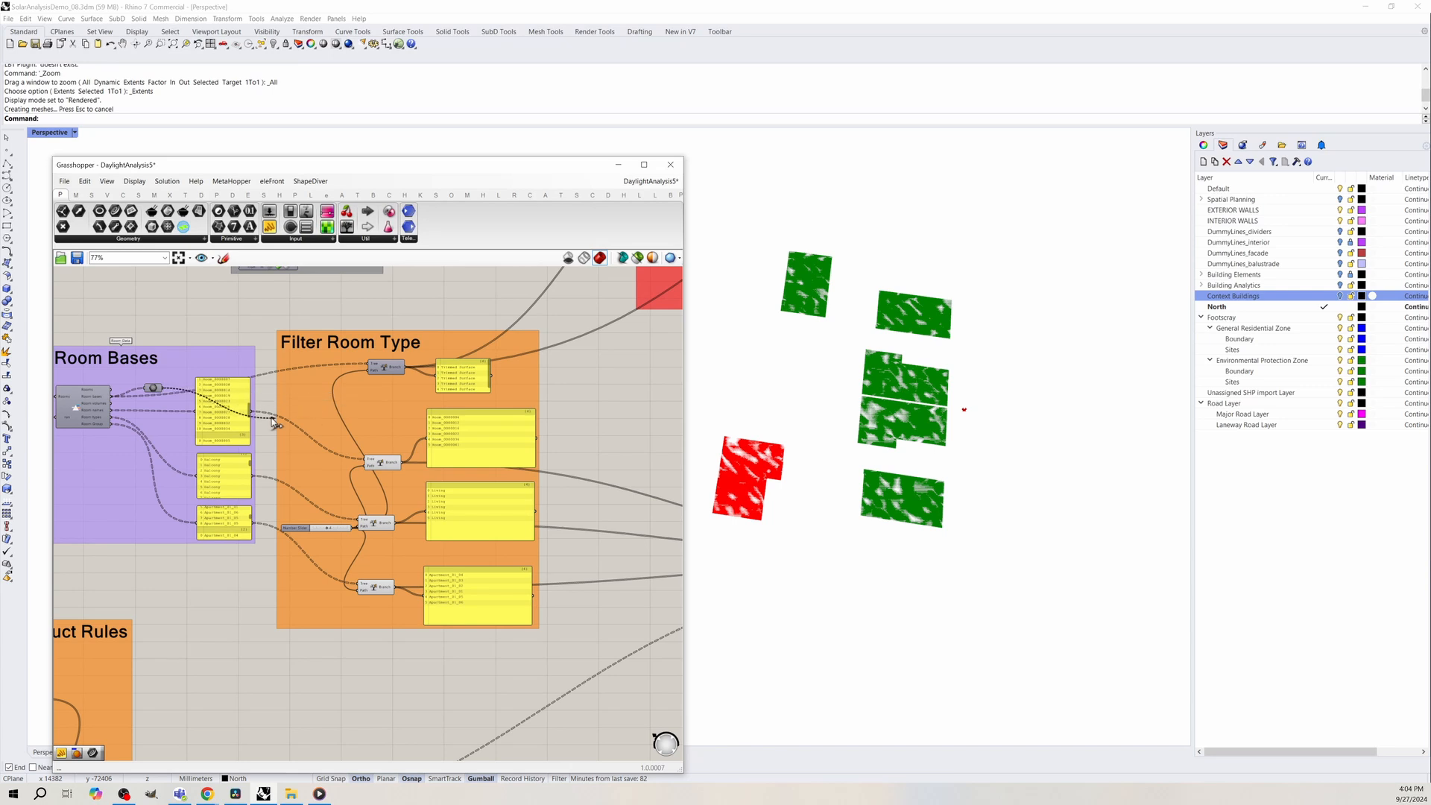
{"action": "scroll", "coordinate": [161, 417], "scroll_direction": "down", "scroll_amount": 5}
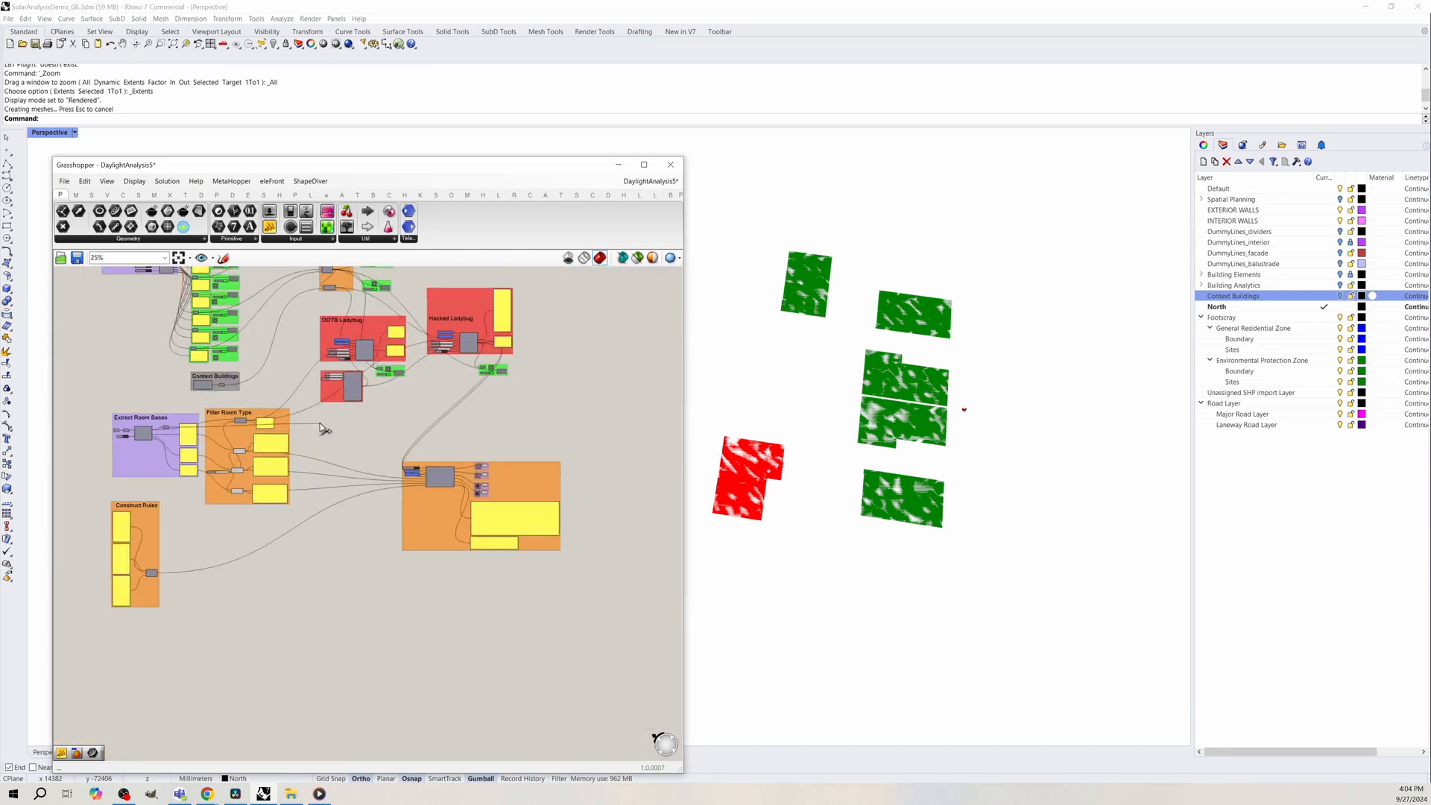
{"action": "right_click", "coordinate": [422, 409]}
{"action": "left_click", "coordinate": [477, 550]}
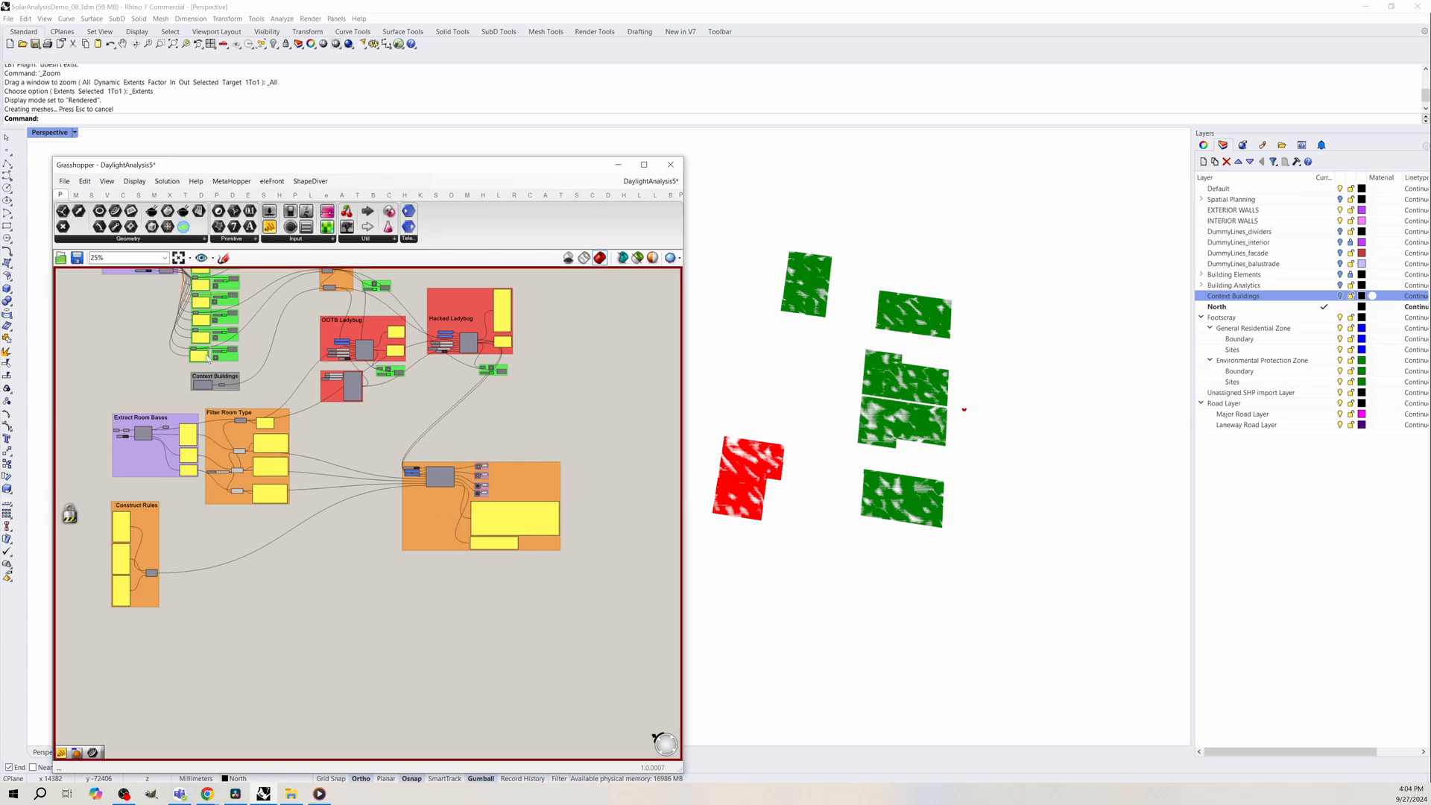
Connect the unfiltered room bases from Extract Room Bases to the _geometry input of Hacked Ladybug, replacing the filtered living rooms.
{"action": "scroll", "coordinate": [221, 517], "scroll_direction": "up", "scroll_amount": 4}
{"action": "scroll", "coordinate": [232, 557], "scroll_direction": "up", "scroll_amount": 1}
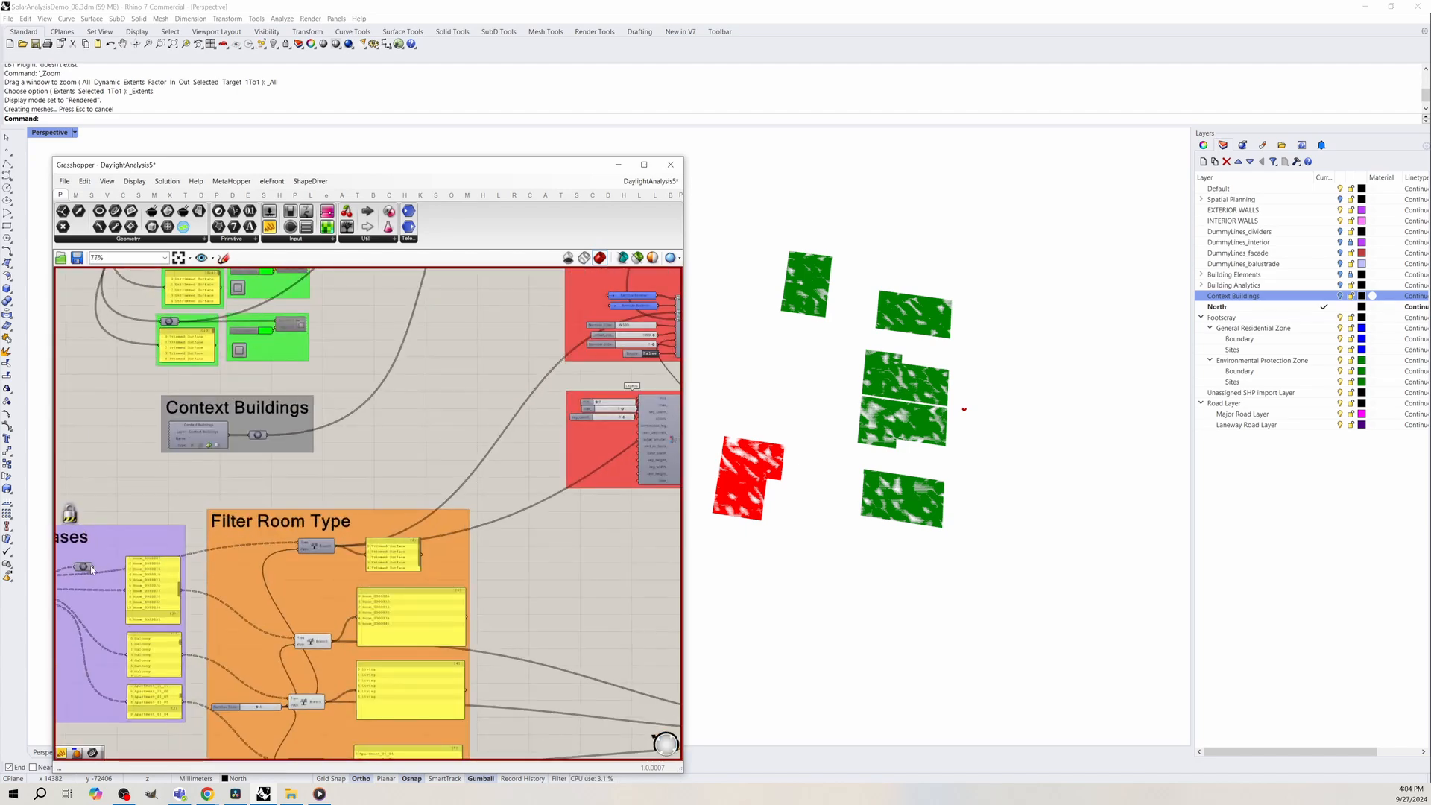
{"action": "scroll", "coordinate": [190, 542], "scroll_direction": "down", "scroll_amount": 4}
{"action": "scroll", "coordinate": [446, 493], "scroll_direction": "up", "scroll_amount": 9}
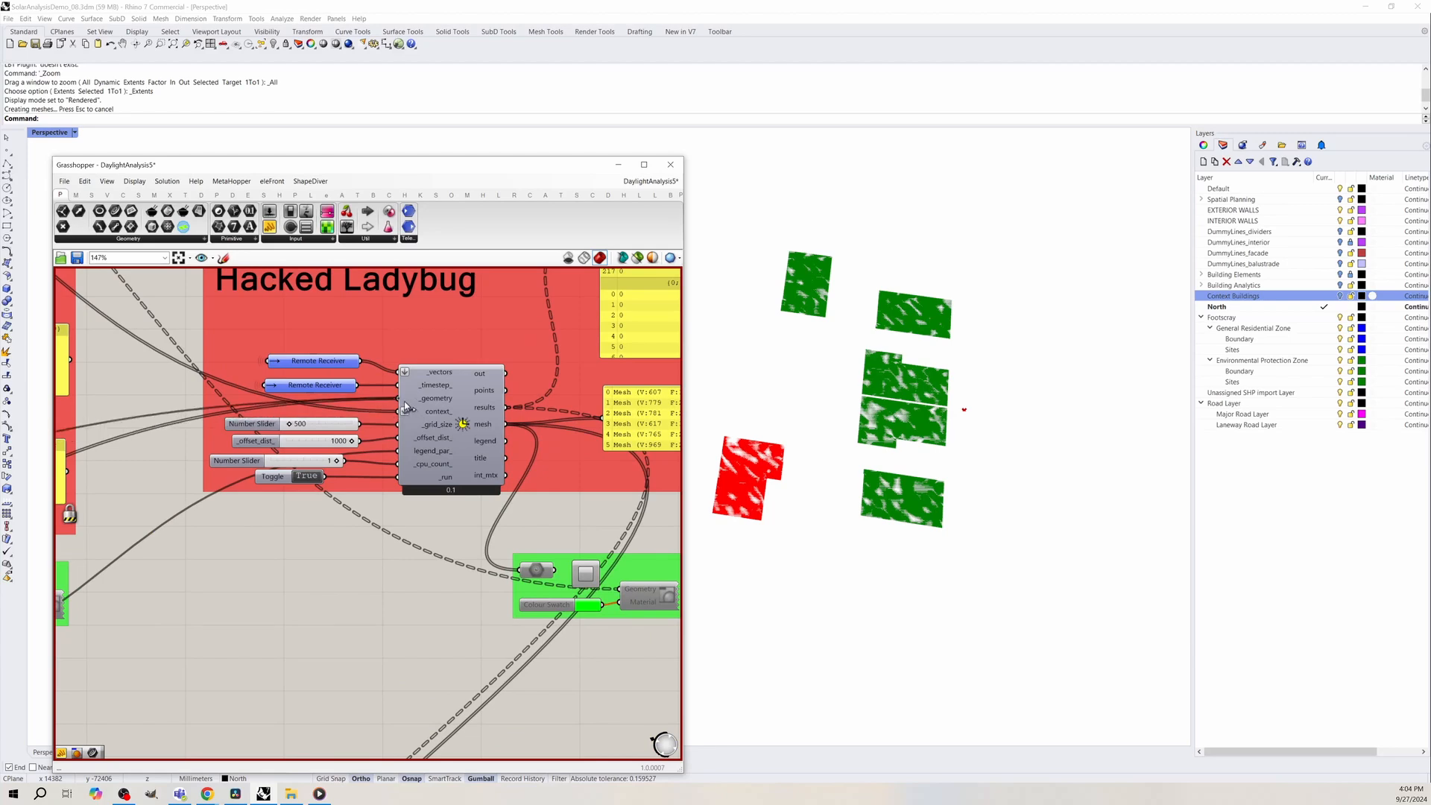
{"action": "scroll", "coordinate": [556, 384], "scroll_direction": "down", "scroll_amount": 6}
{"action": "scroll", "coordinate": [556, 384], "scroll_direction": "down", "scroll_amount": 3}
{"action": "scroll", "coordinate": [168, 428], "scroll_direction": "up", "scroll_amount": 4}
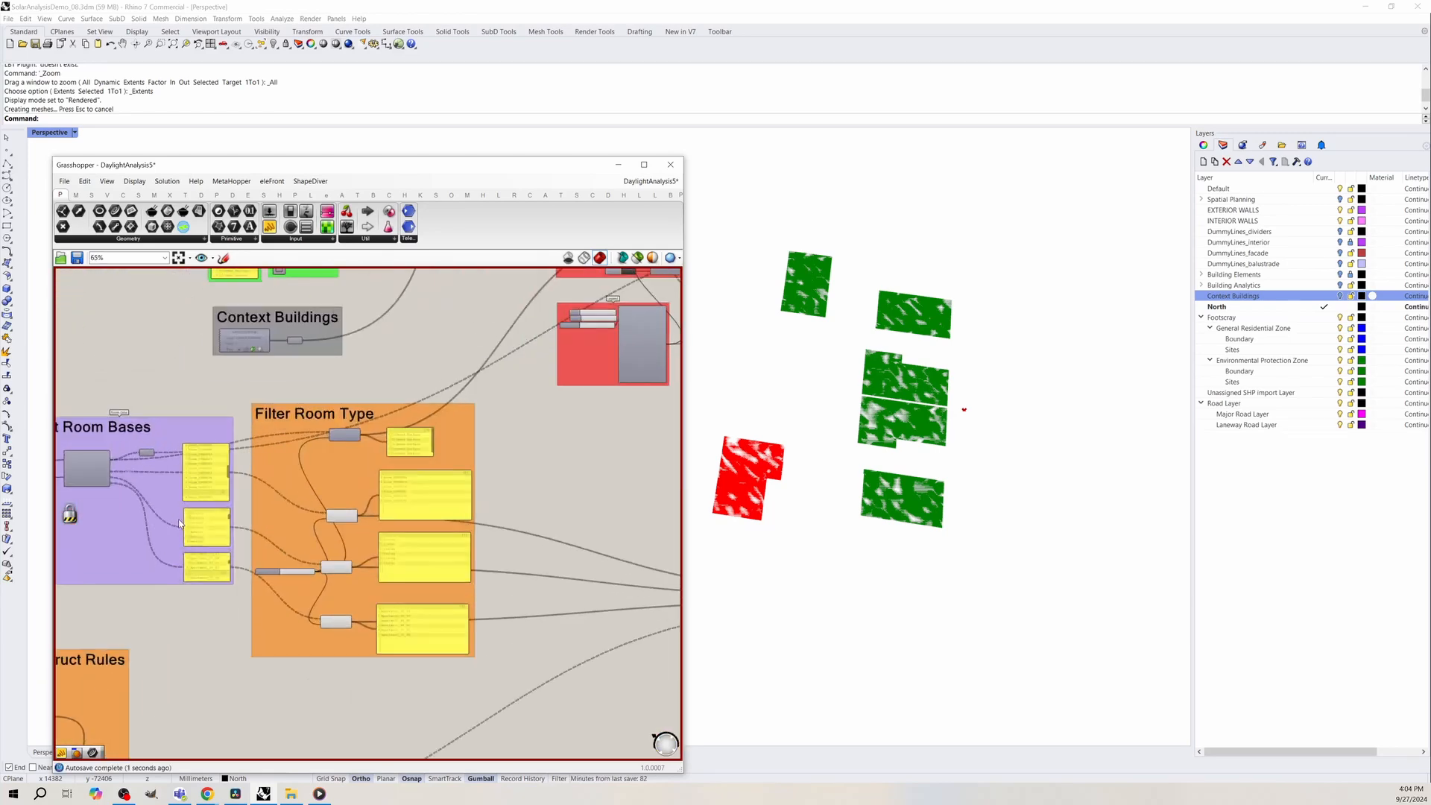
{"action": "scroll", "coordinate": [168, 428], "scroll_direction": "down", "scroll_amount": 3}
{"action": "right_click_drag", "start_coordinate": [584, 406], "coordinate": [297, 517]}
{"action": "scroll", "coordinate": [347, 399], "scroll_direction": "up", "scroll_amount": 5}
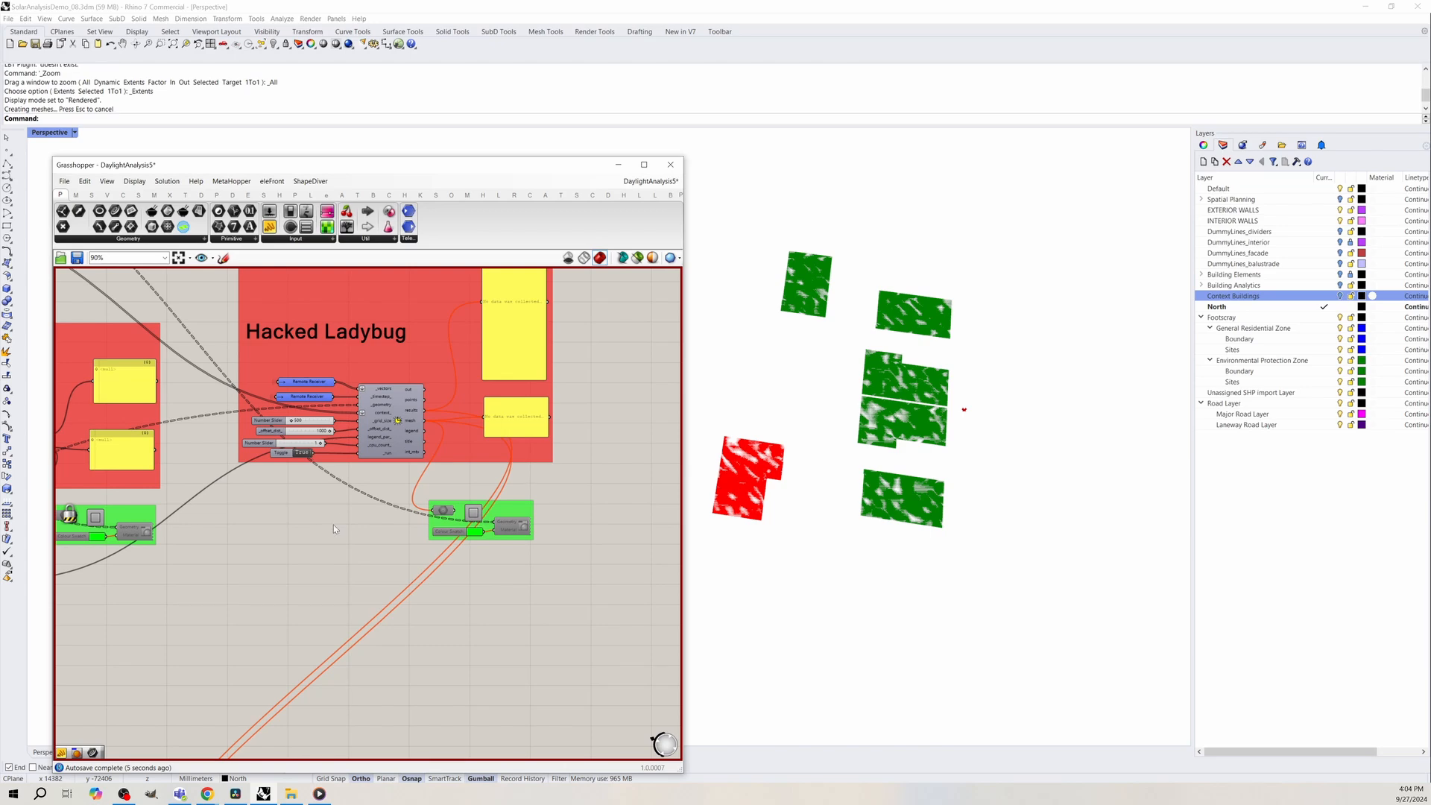
Connect the Room names output of the room data component directly to the Names input of Analyze Solar Results.
{"action": "scroll", "coordinate": [531, 432], "scroll_direction": "down", "scroll_amount": 5}
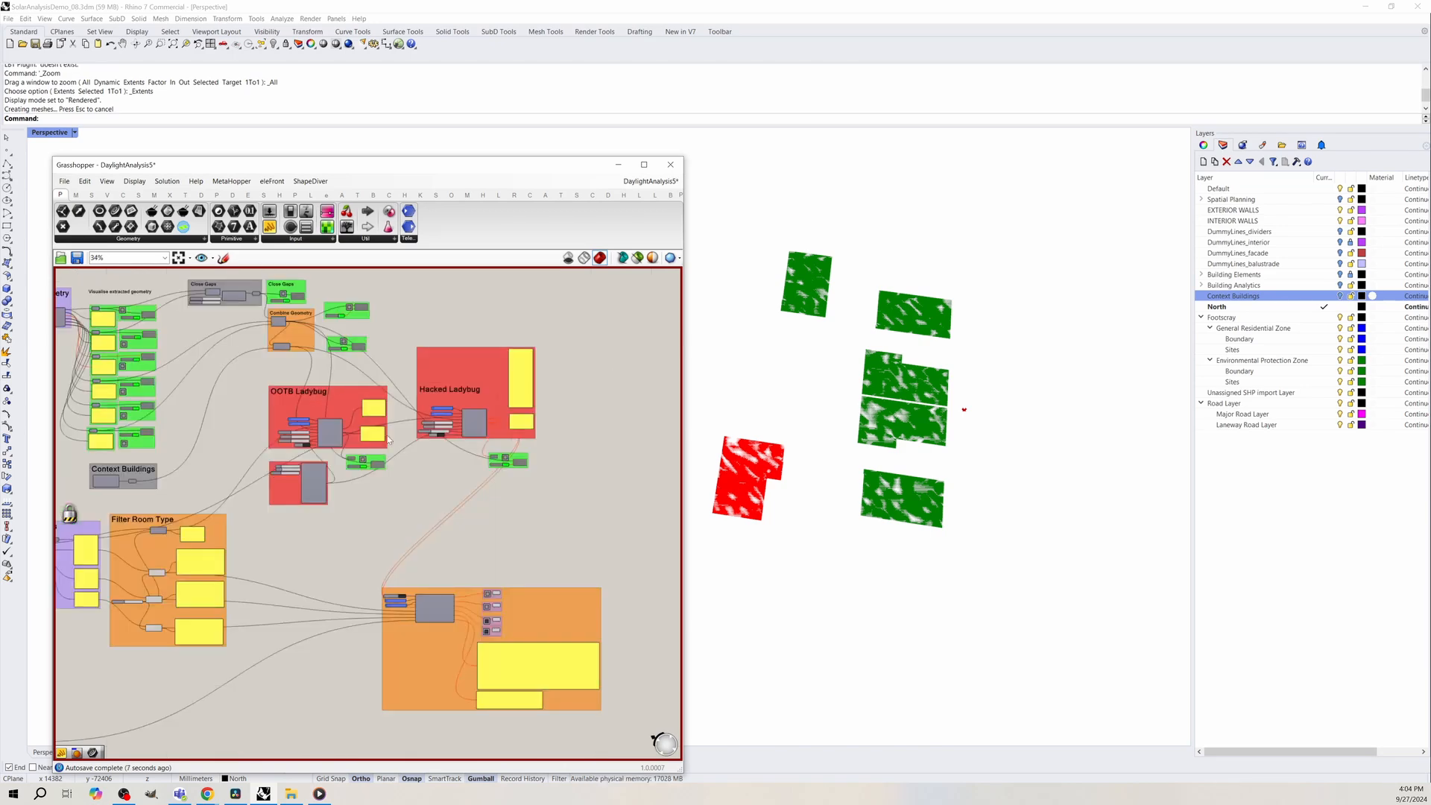
{"action": "scroll", "coordinate": [124, 581], "scroll_direction": "up", "scroll_amount": 3}
{"action": "scroll", "coordinate": [111, 497], "scroll_direction": "up", "scroll_amount": 2}
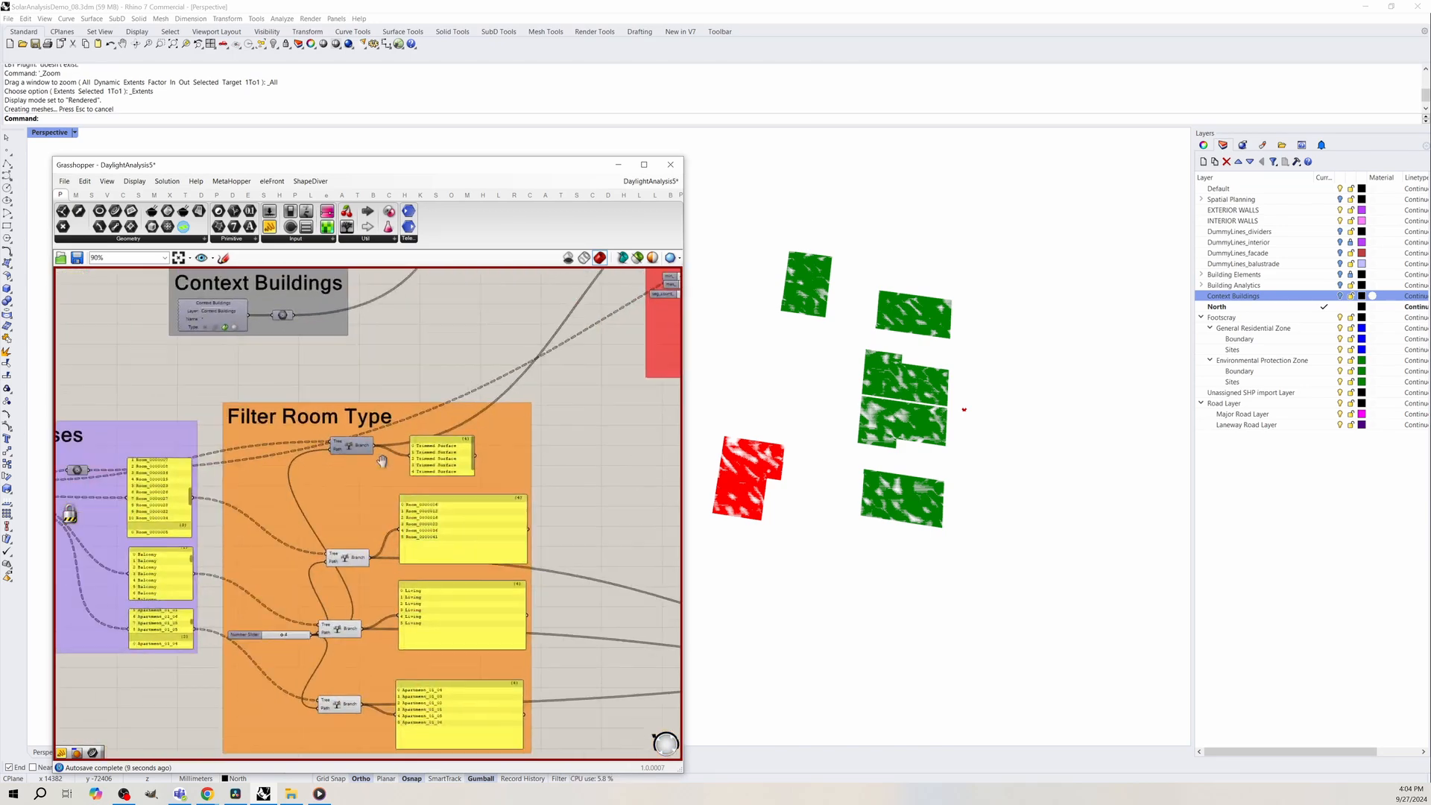
{"action": "scroll", "coordinate": [127, 492], "scroll_direction": "down", "scroll_amount": 2}
{"action": "scroll", "coordinate": [138, 485], "scroll_direction": "up", "scroll_amount": 3}
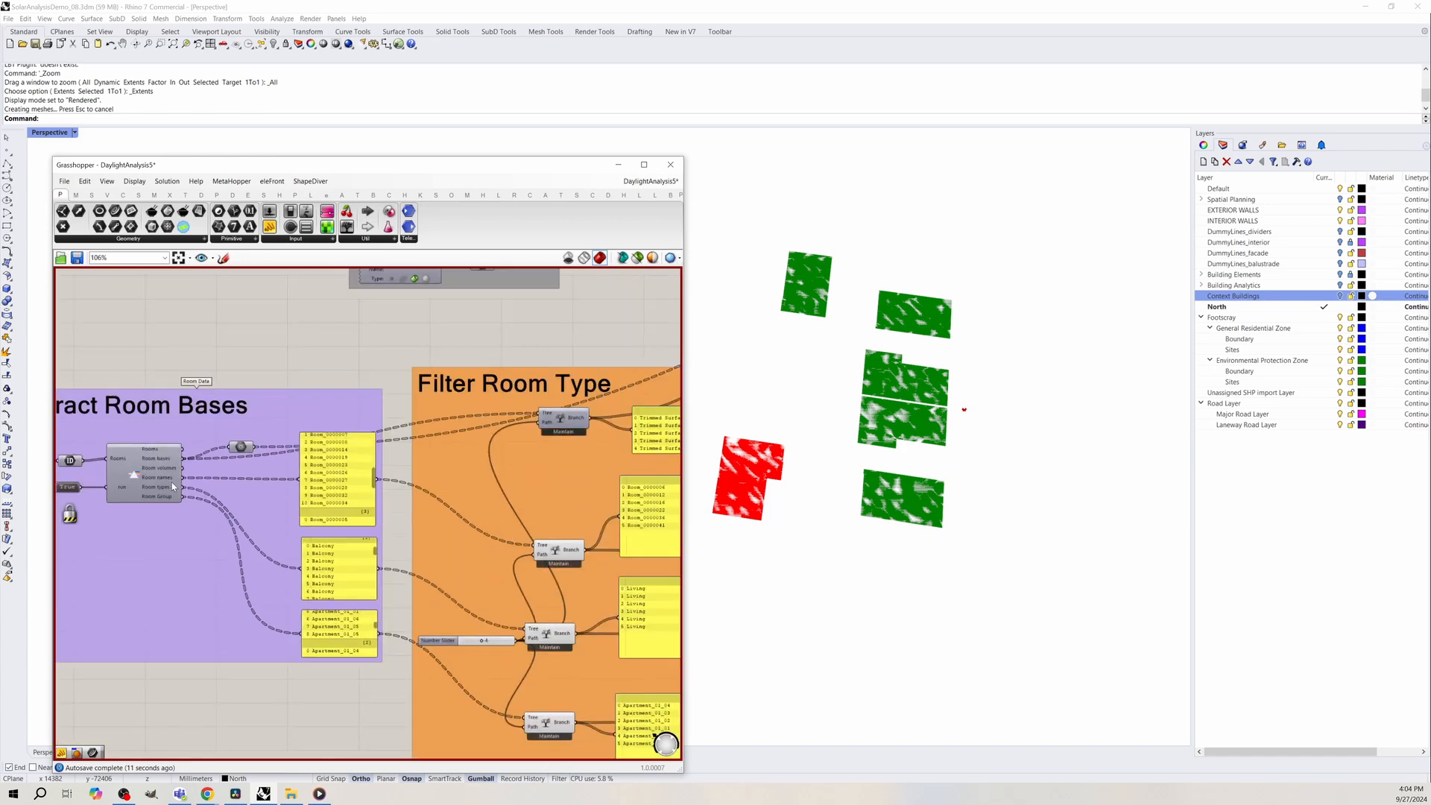
{"action": "scroll", "coordinate": [172, 466], "scroll_direction": "down", "scroll_amount": 7}
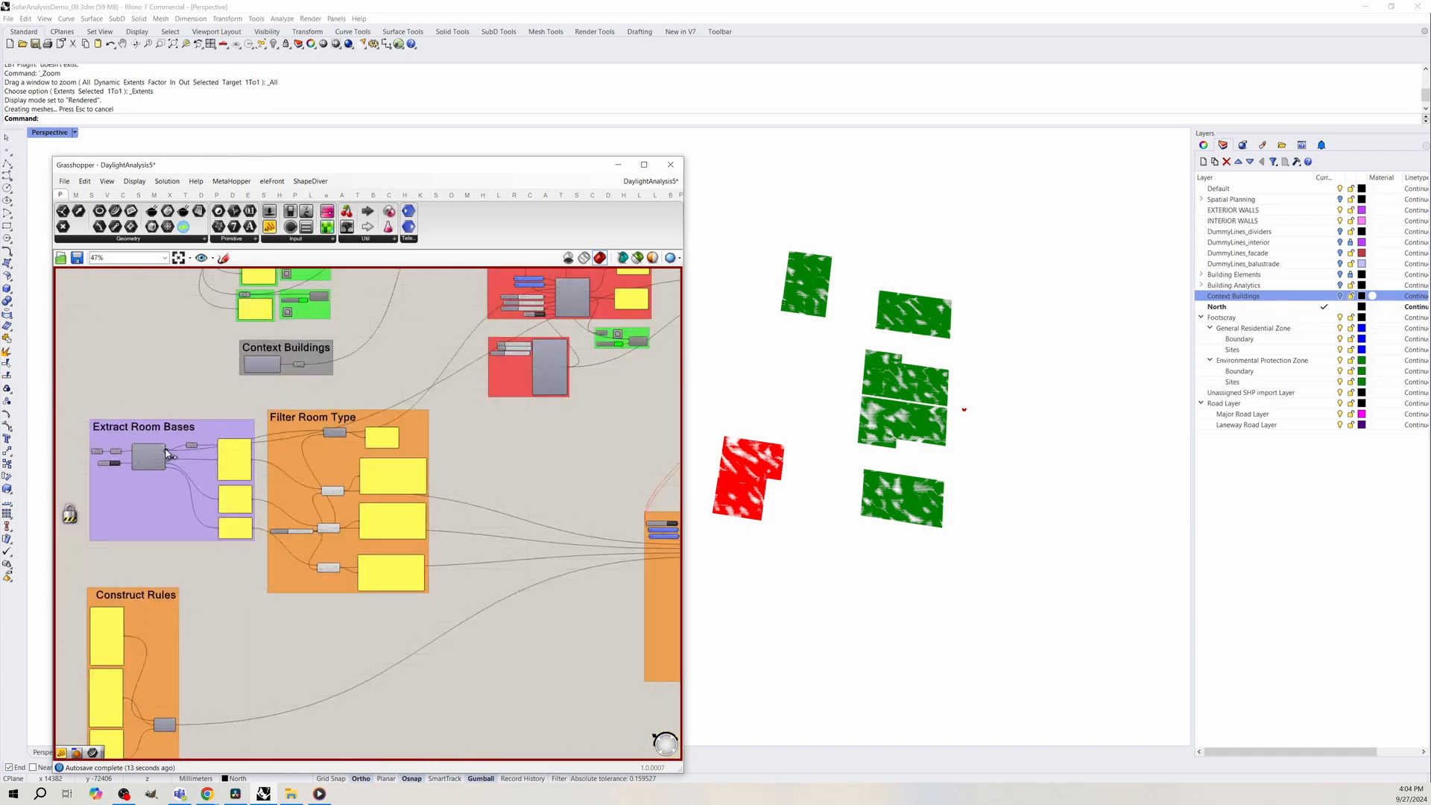
{"action": "scroll", "coordinate": [444, 492], "scroll_direction": "up", "scroll_amount": 6}
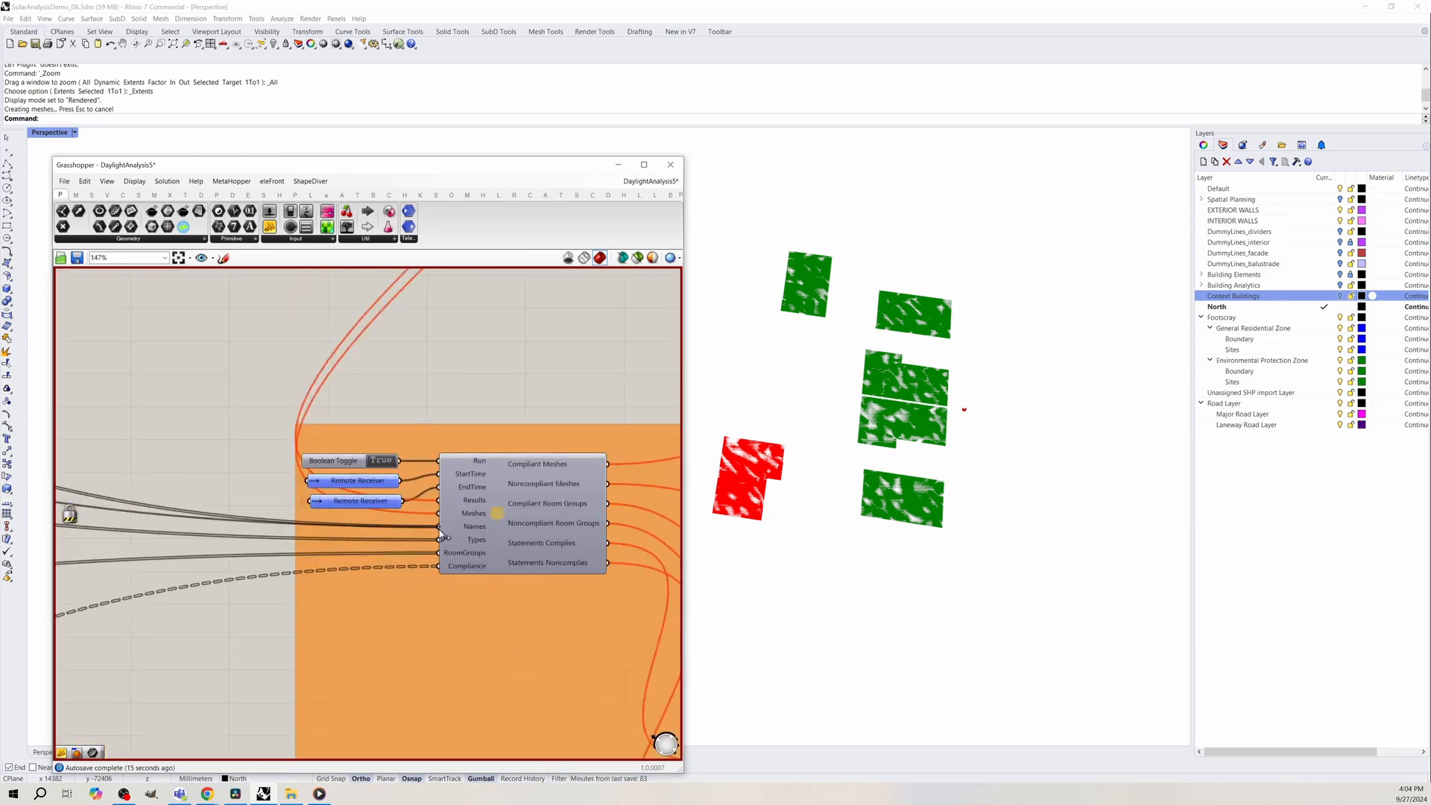
{"action": "scroll", "coordinate": [456, 556], "scroll_direction": "down", "scroll_amount": 1}
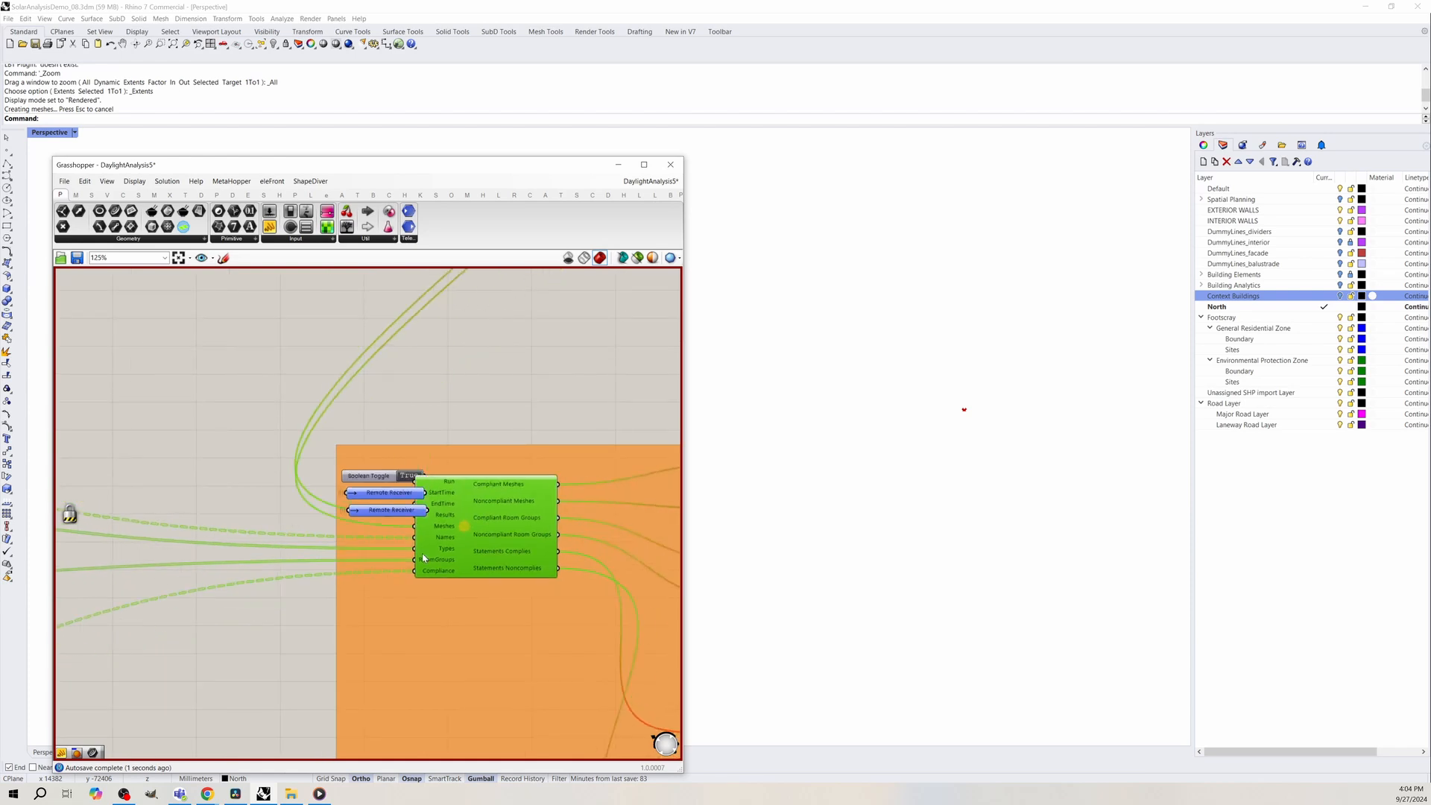
Wire the unfiltered Room types and Room Group outputs into the Types and RoomGroups inputs of Analyze Solar Results.
{"action": "scroll", "coordinate": [455, 559], "scroll_direction": "down", "scroll_amount": 7}
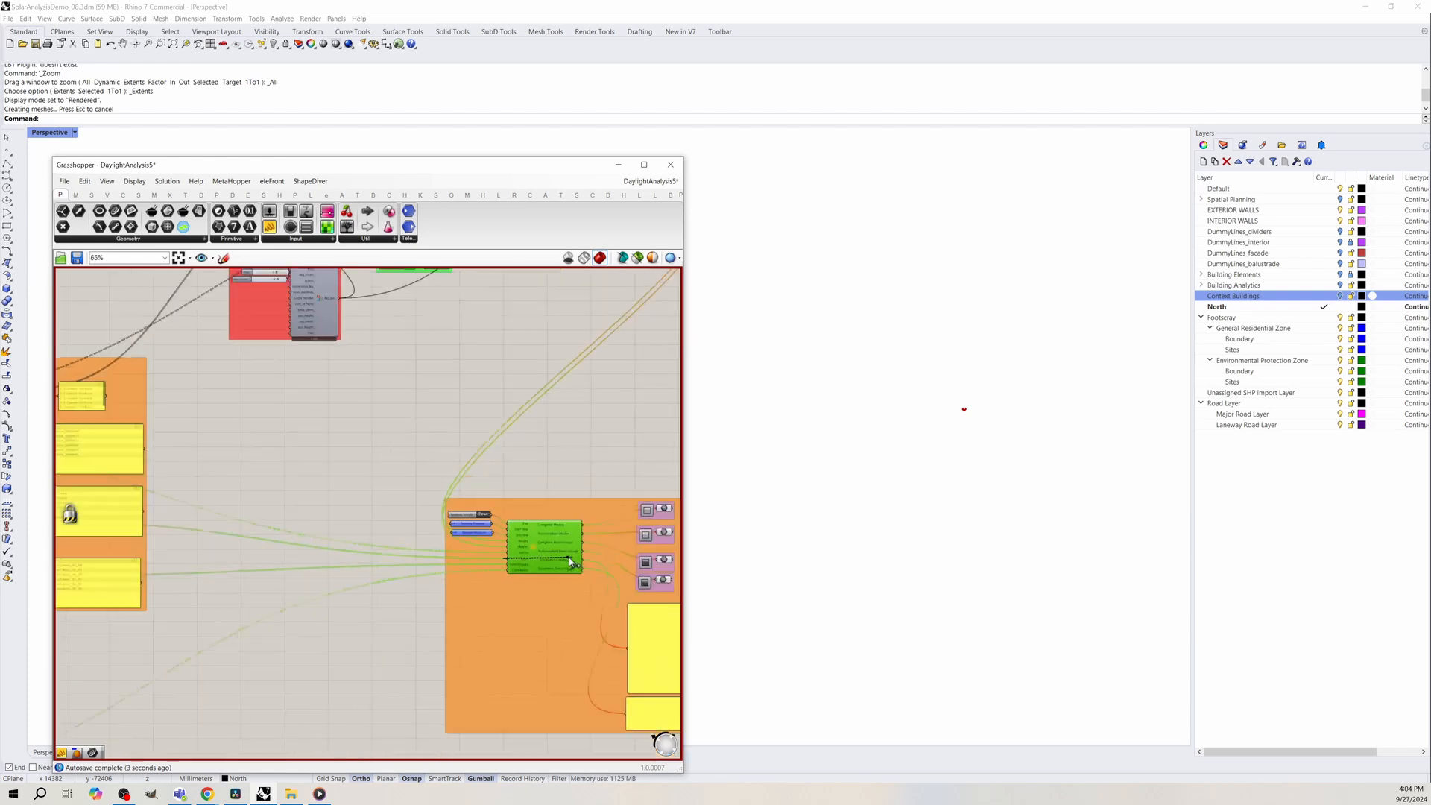
{"action": "scroll", "coordinate": [205, 447], "scroll_direction": "up", "scroll_amount": 10}
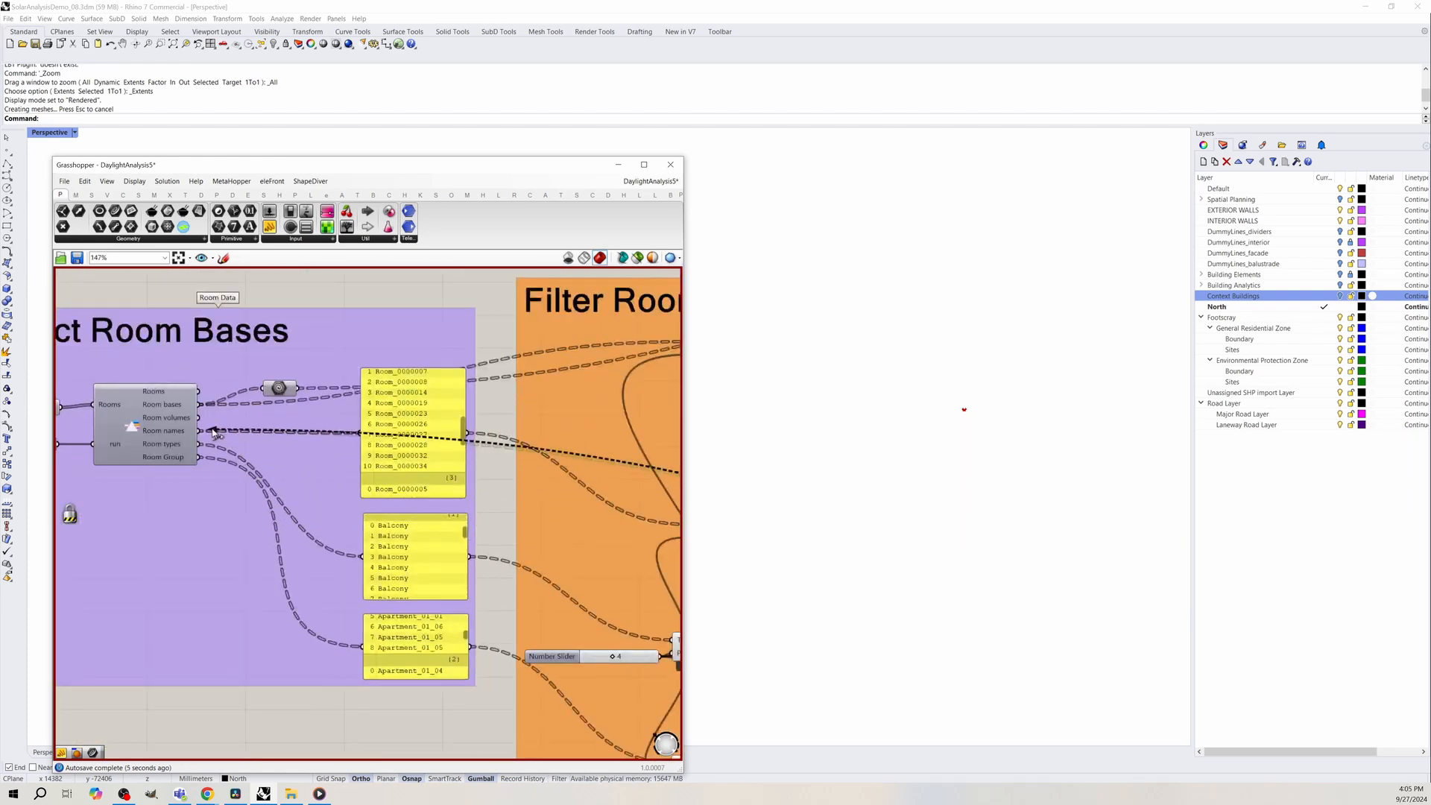
{"action": "scroll", "coordinate": [187, 461], "scroll_direction": "down", "scroll_amount": 5}
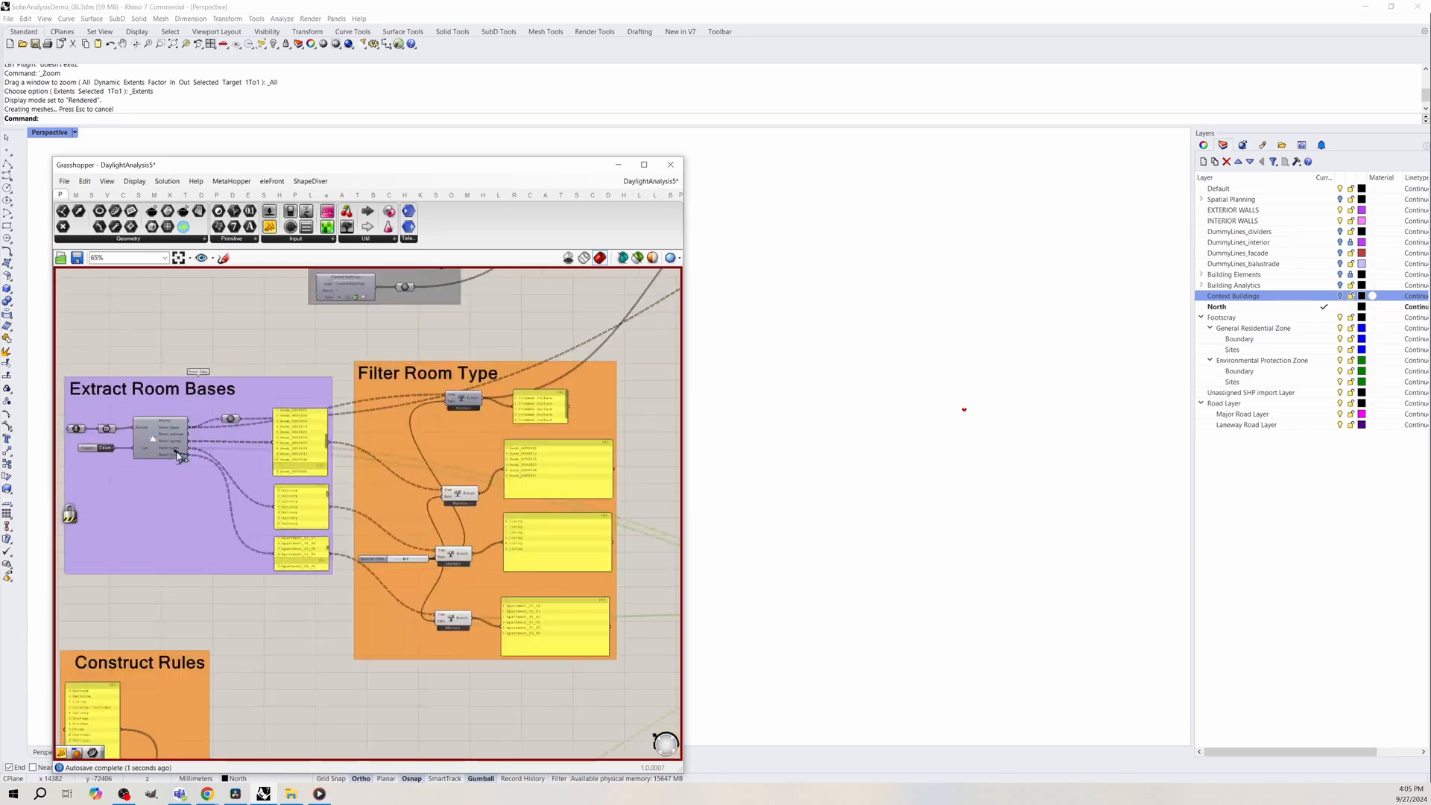
{"action": "scroll", "coordinate": [589, 512], "scroll_direction": "up", "scroll_amount": 8}
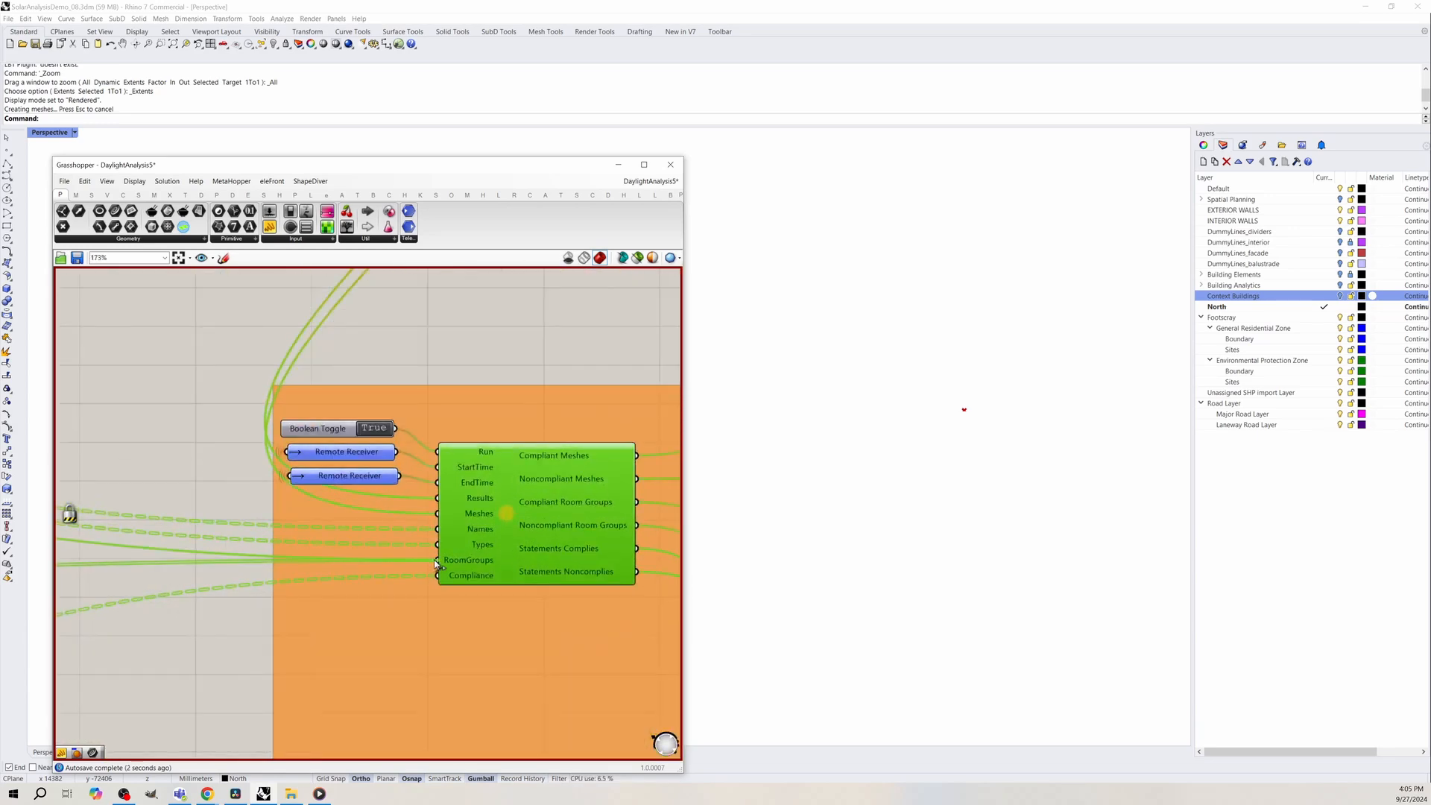
{"action": "scroll", "coordinate": [463, 566], "scroll_direction": "down", "scroll_amount": 4}
{"action": "right_click", "coordinate": [302, 474]}
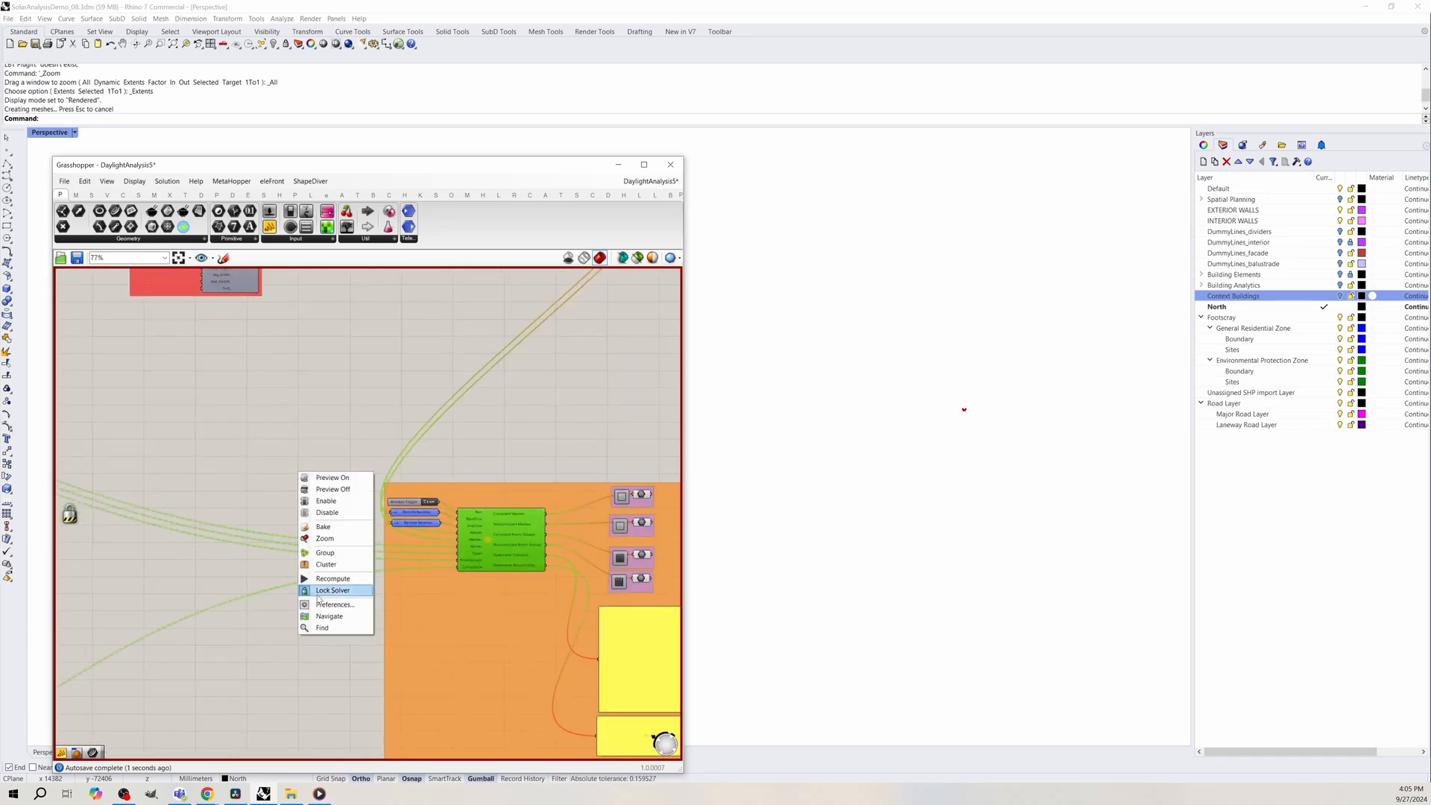
{"action": "left_click", "coordinate": [343, 416]}
Clear the second panel's values in the Construct Rules group and open the third panel for editing.
{"action": "scroll", "coordinate": [344, 415], "scroll_direction": "down", "scroll_amount": 4}
{"action": "scroll", "coordinate": [255, 415], "scroll_direction": "up", "scroll_amount": 8}
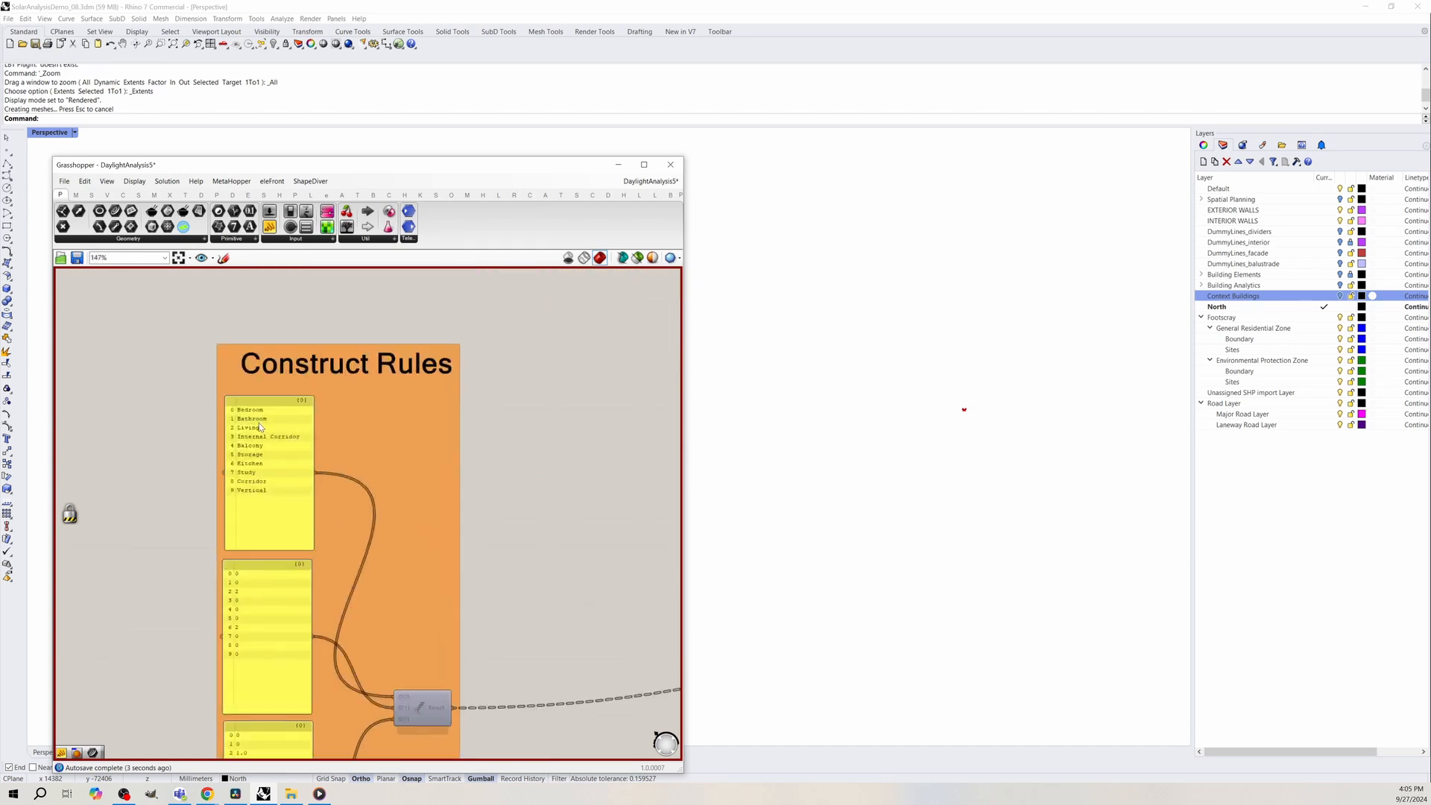
{"action": "right_click_drag", "start_coordinate": [216, 640], "coordinate": [282, 547]}
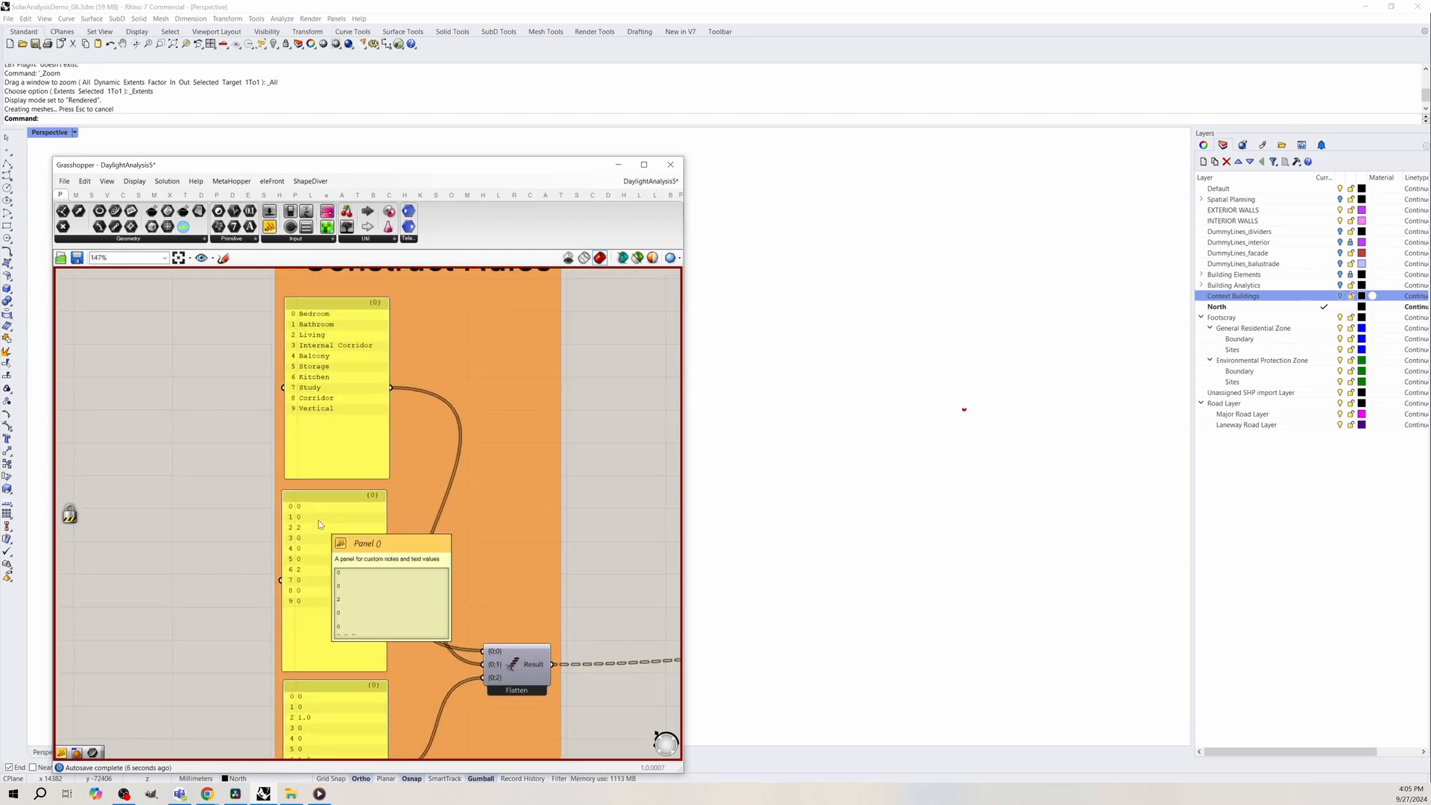
{"action": "double_click", "coordinate": [321, 518]}
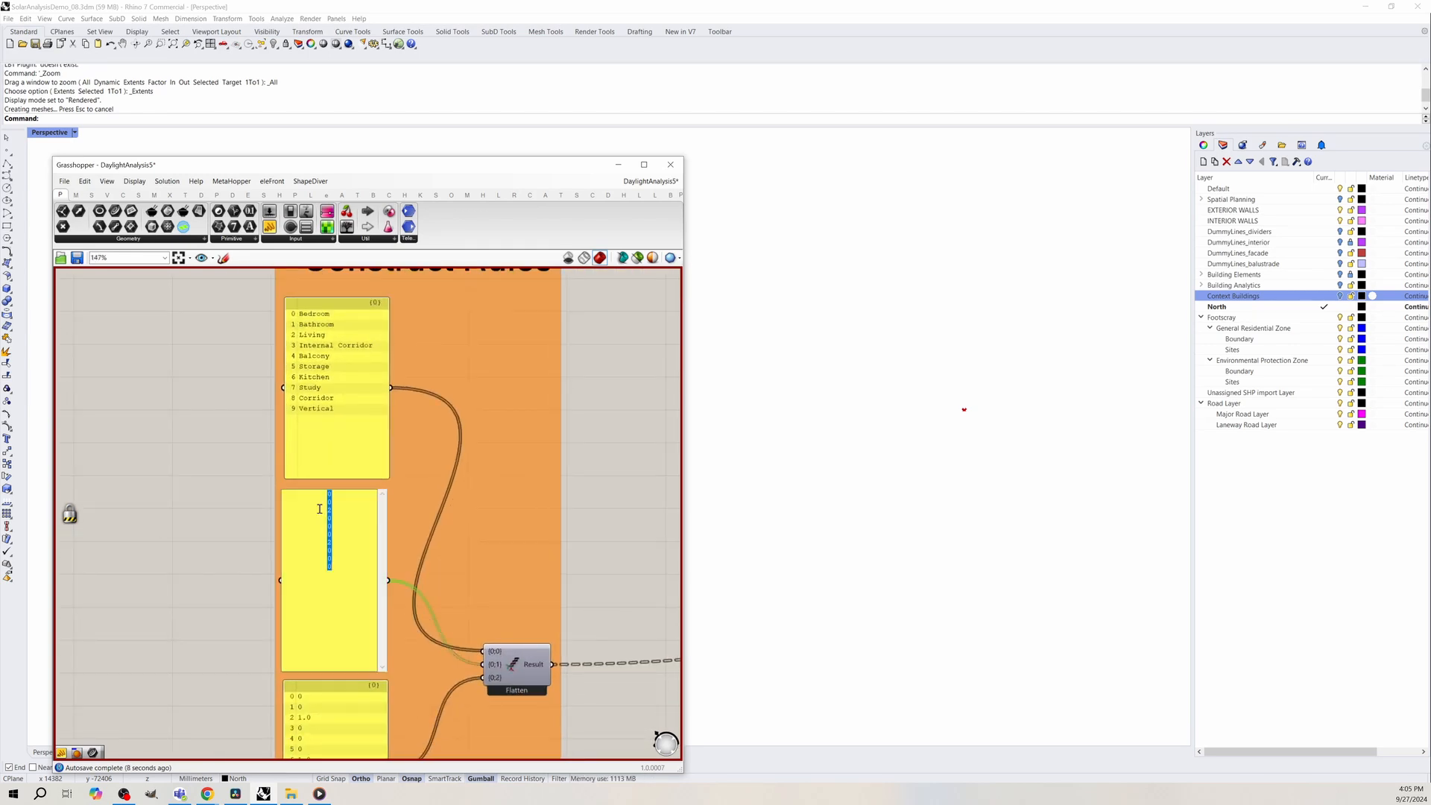
{"action": "left_click", "coordinate": [346, 501]}
{"action": "left_click", "coordinate": [343, 495]}
{"action": "key", "text": "BackSpace"}
{"action": "left_click", "coordinate": [197, 544]}
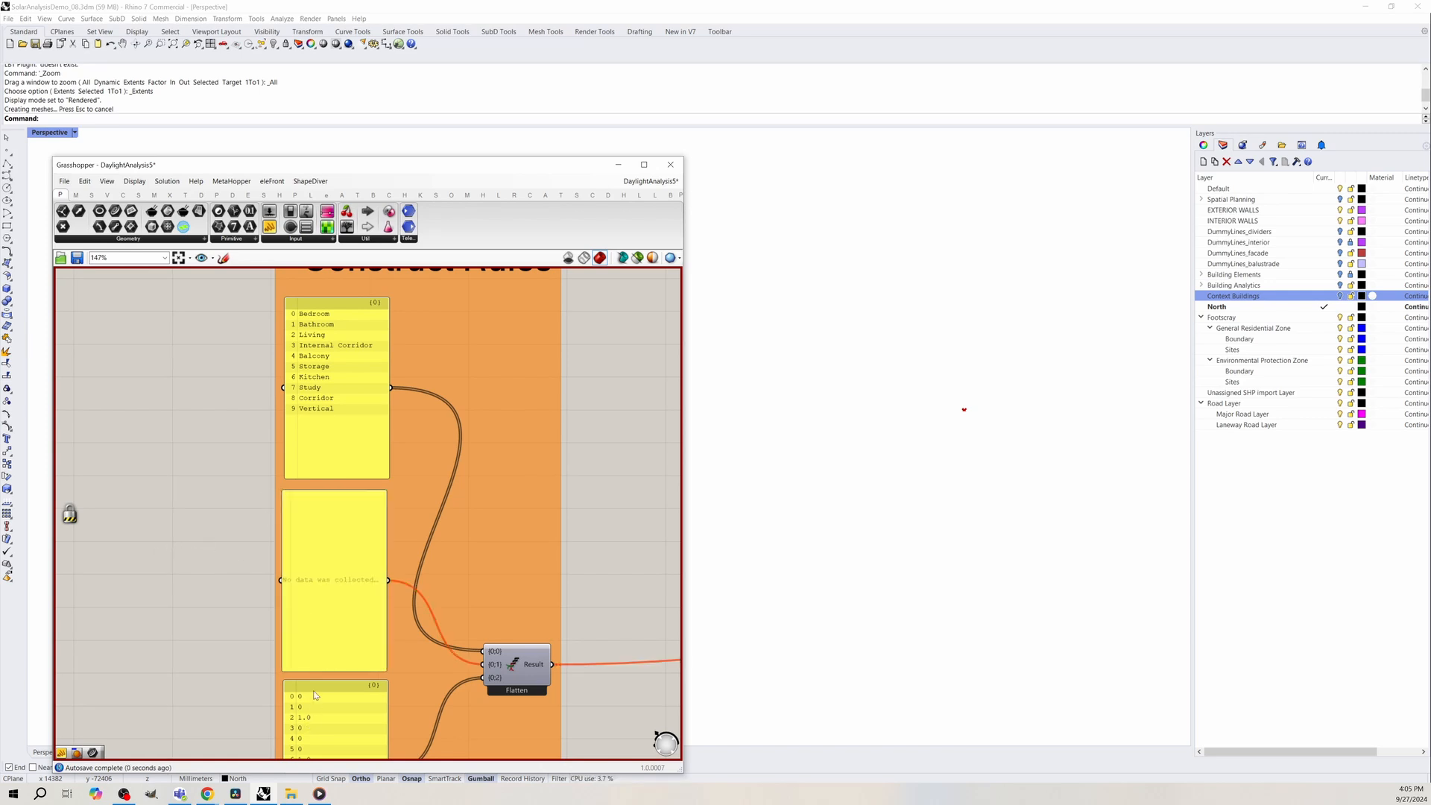
{"action": "double_click", "coordinate": [314, 695]}
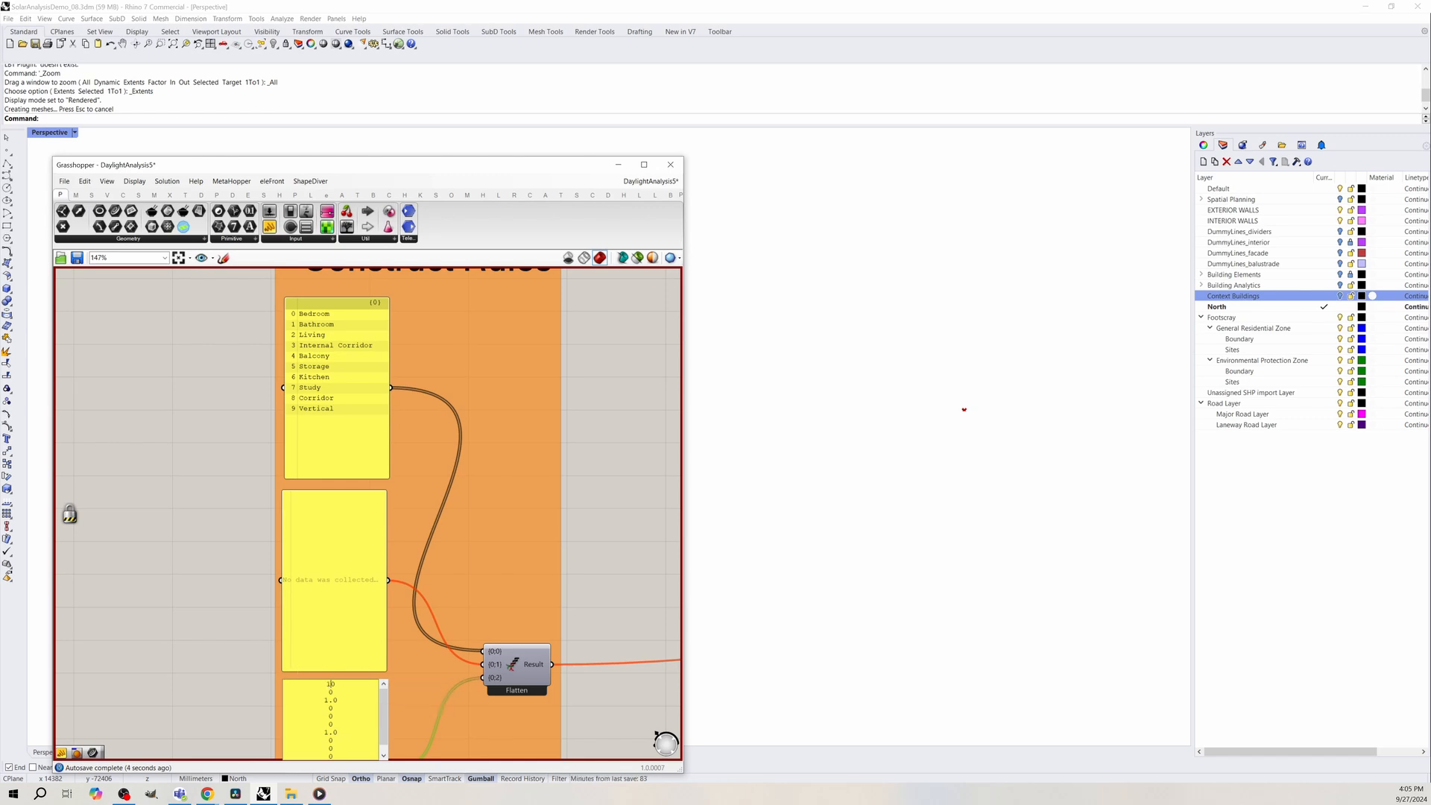
{"action": "left_click", "coordinate": [225, 646]}
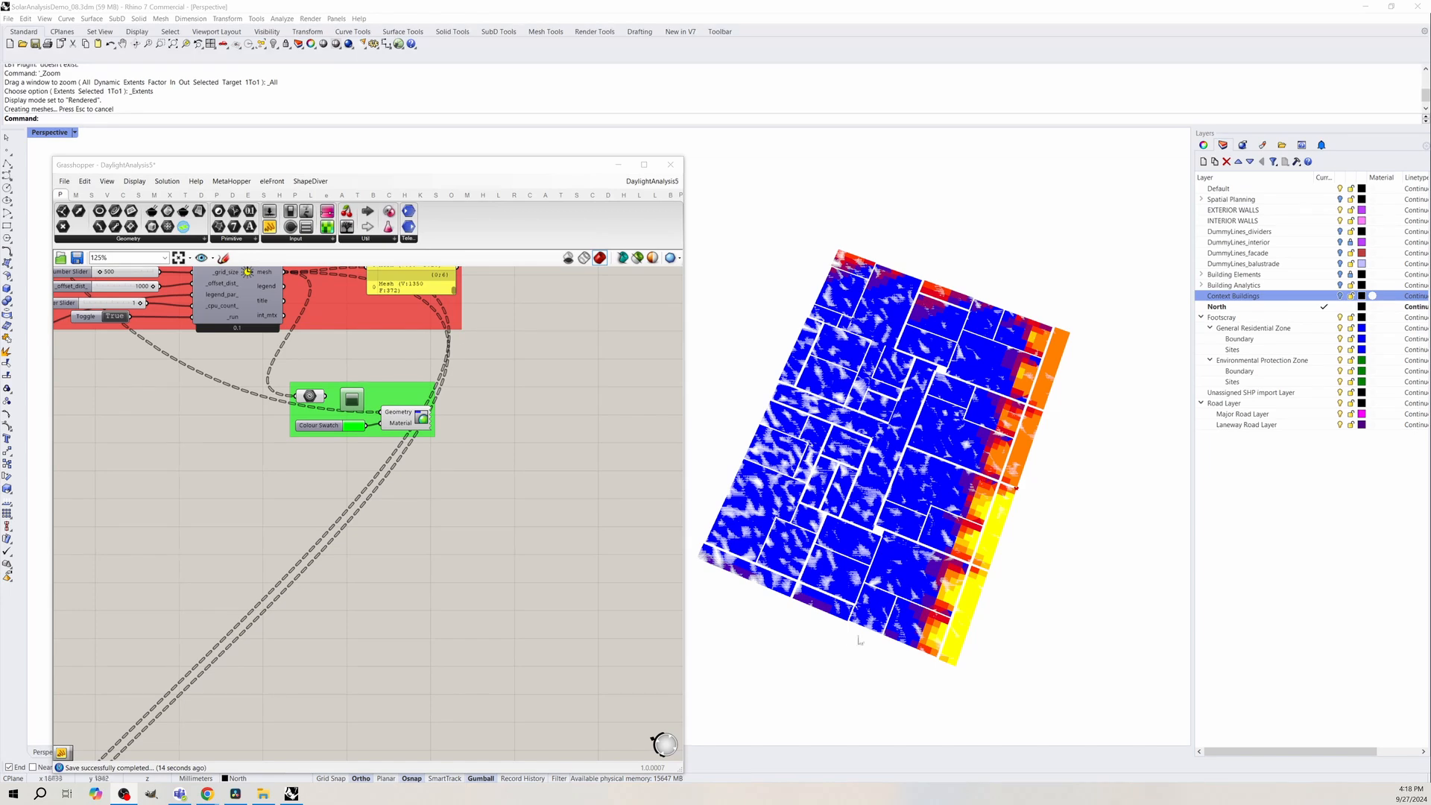
Turn off the Hacked Ladybug sun hours mesh preview and turn on the Compliant Meshes preview of Analyze Solar Results.
{"action": "left_click", "coordinate": [334, 337]}
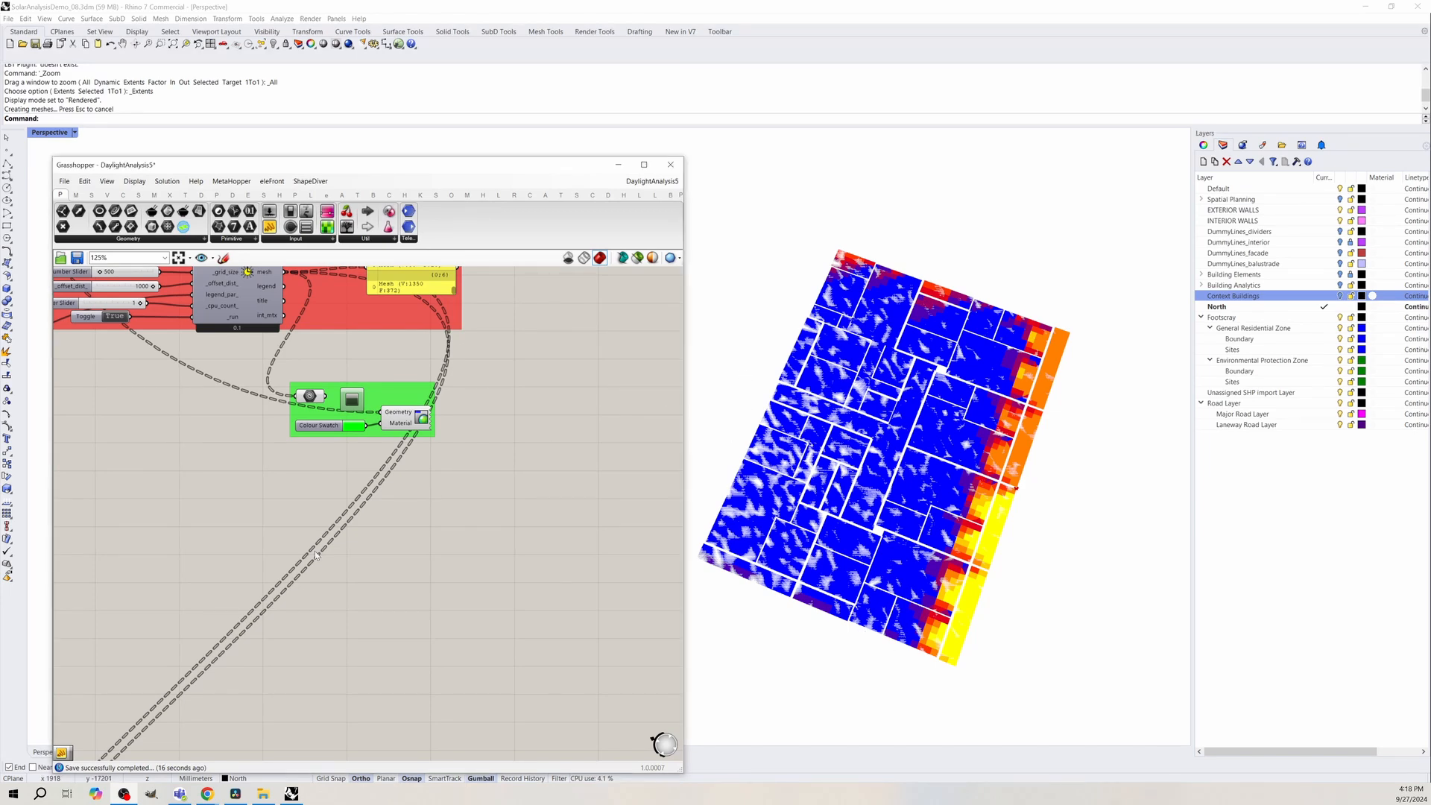
{"action": "scroll", "coordinate": [333, 337], "scroll_direction": "down", "scroll_amount": 5}
{"action": "right_click_drag", "start_coordinate": [334, 337], "coordinate": [334, 277]}
{"action": "scroll", "coordinate": [187, 497], "scroll_direction": "up", "scroll_amount": 4}
{"action": "scroll", "coordinate": [186, 496], "scroll_direction": "up", "scroll_amount": 2}
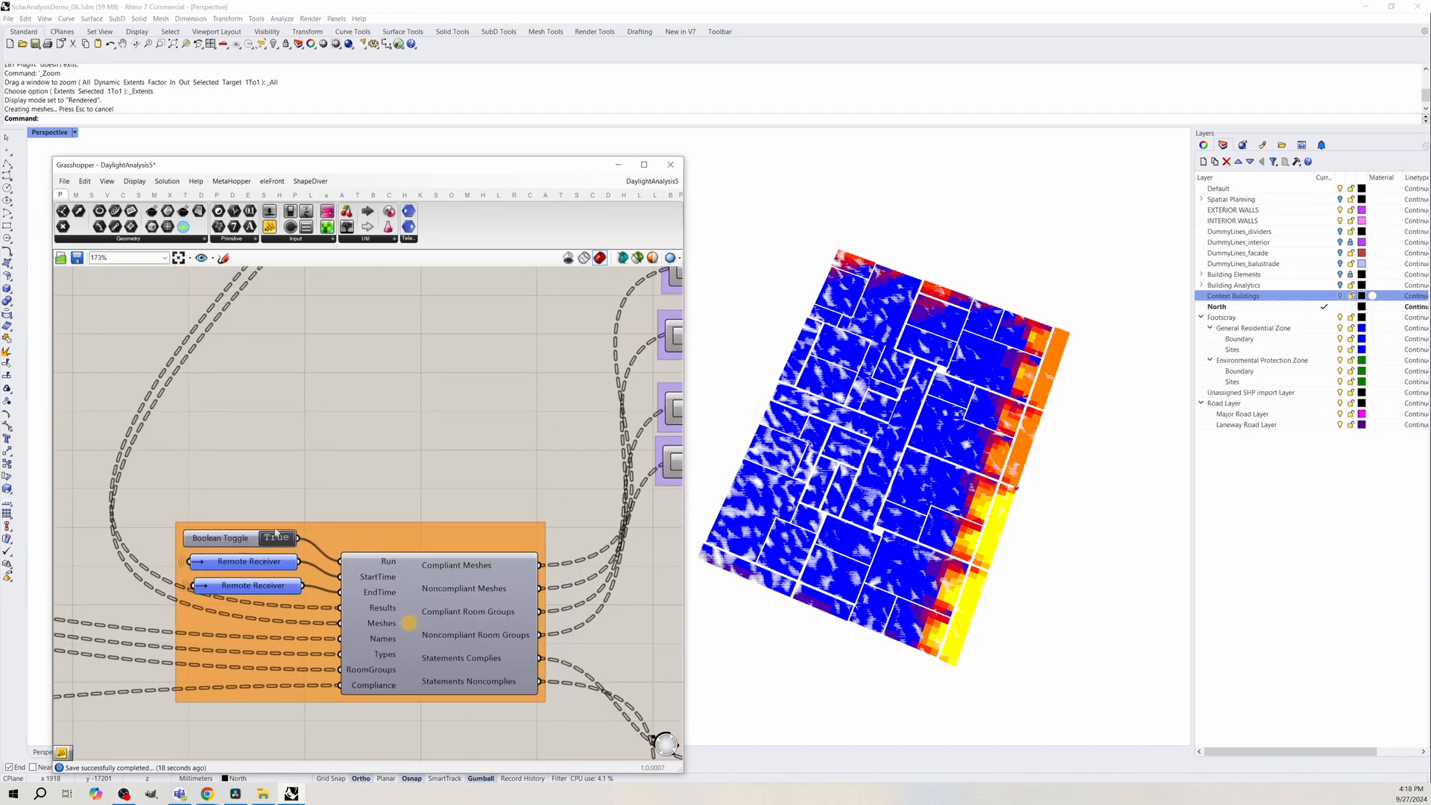
{"action": "scroll", "coordinate": [186, 497], "scroll_direction": "down", "scroll_amount": 2}
{"action": "scroll", "coordinate": [187, 497], "scroll_direction": "down", "scroll_amount": 6}
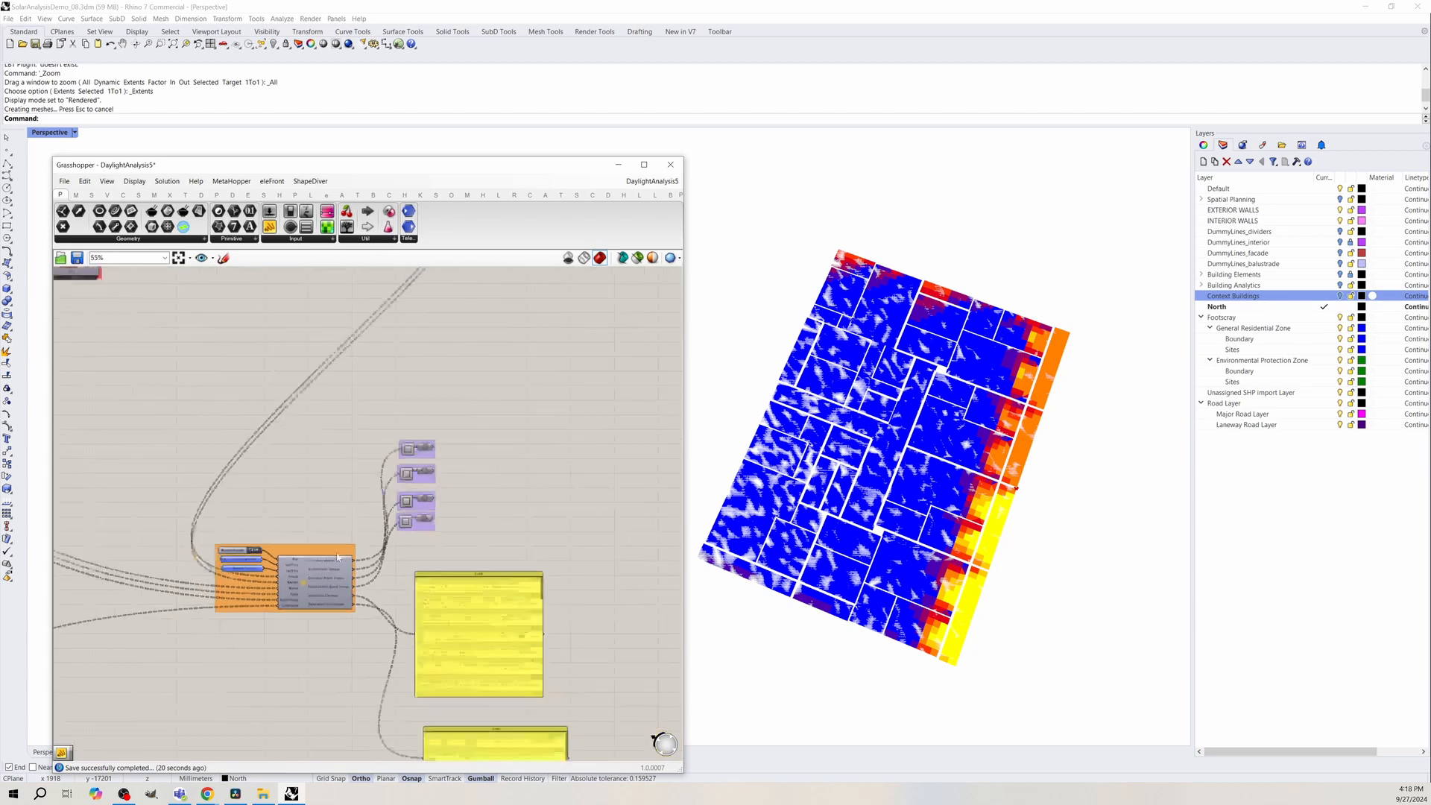
{"action": "scroll", "coordinate": [389, 447], "scroll_direction": "up", "scroll_amount": 3}
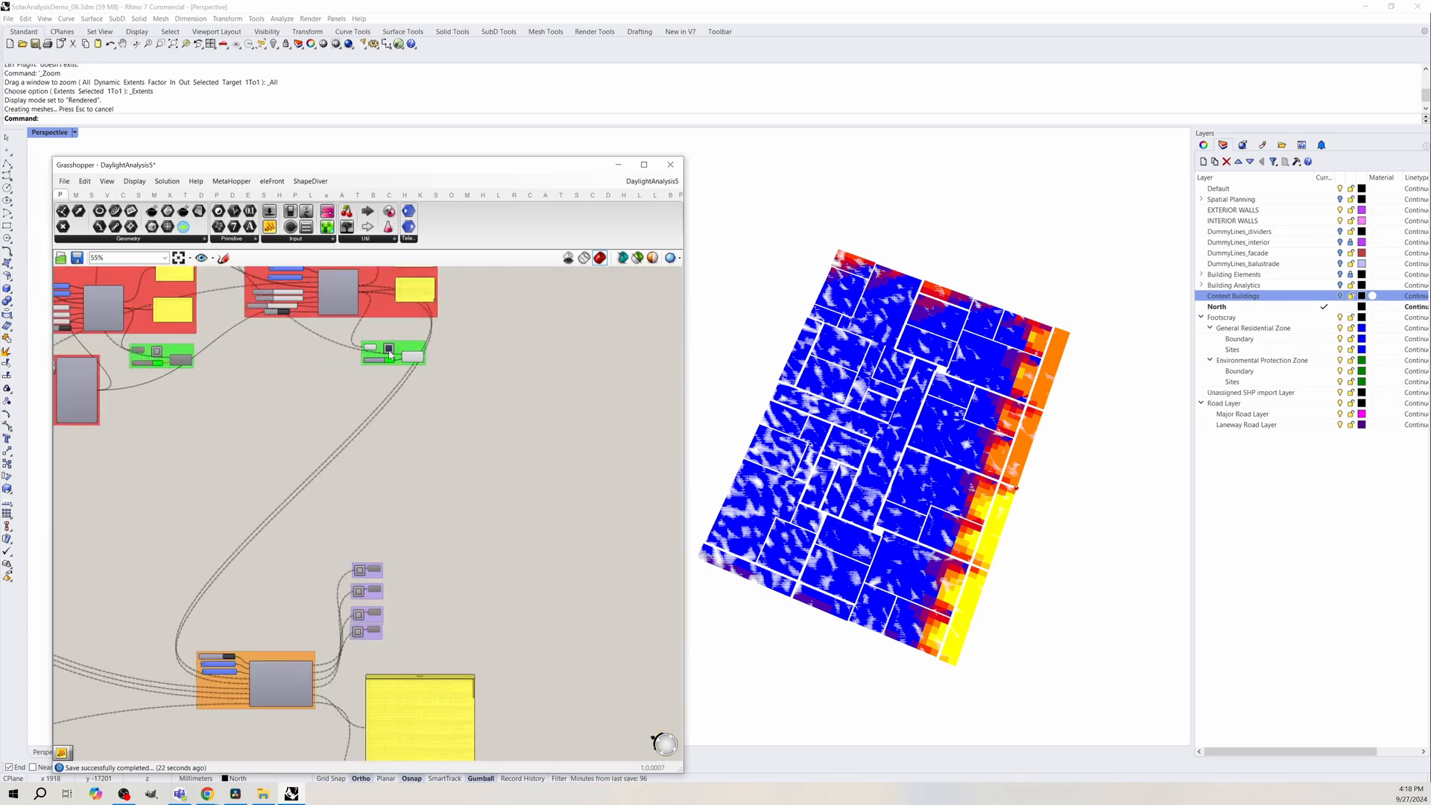
{"action": "left_click", "coordinate": [390, 350]}
{"action": "scroll", "coordinate": [356, 567], "scroll_direction": "up", "scroll_amount": 4}
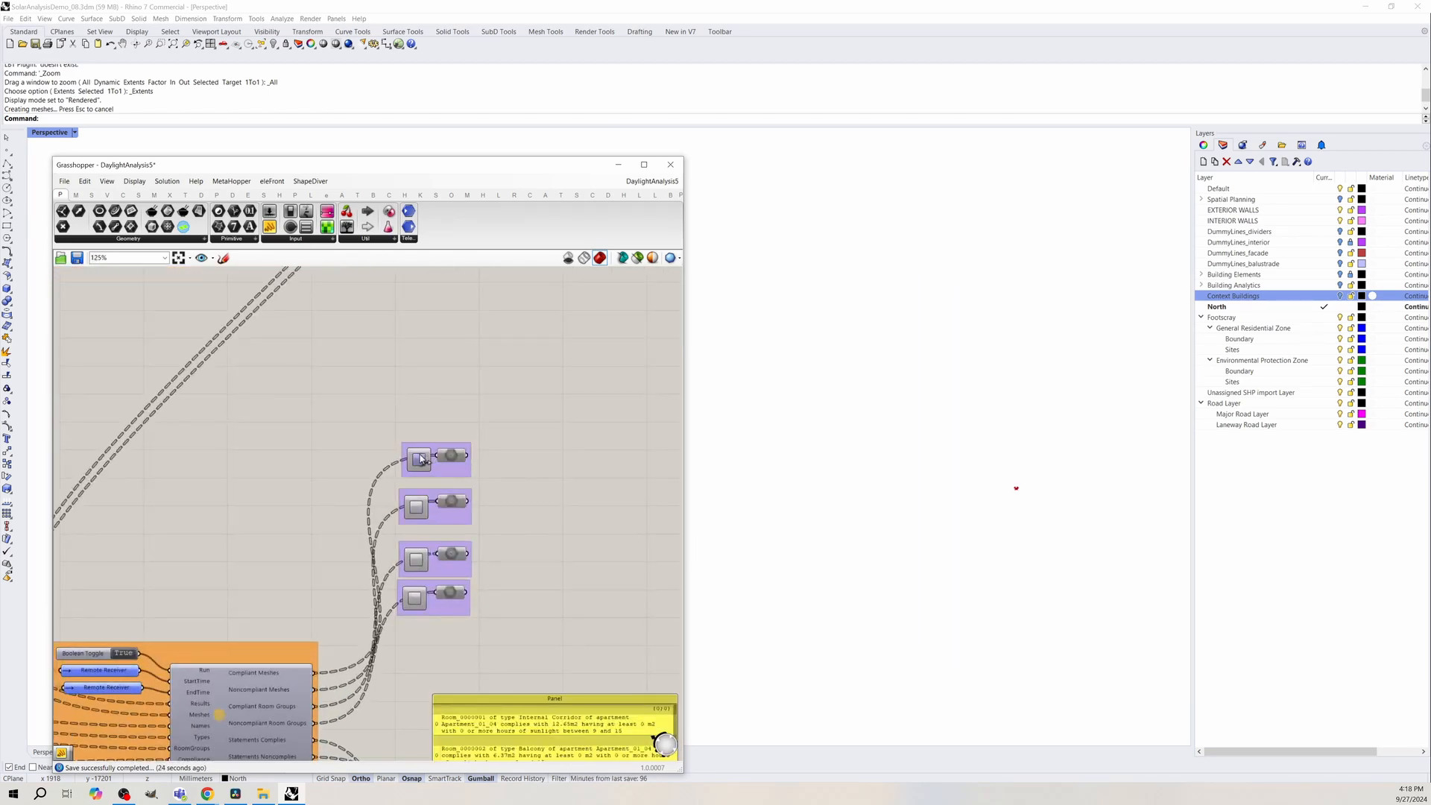
{"action": "left_click", "coordinate": [420, 458]}
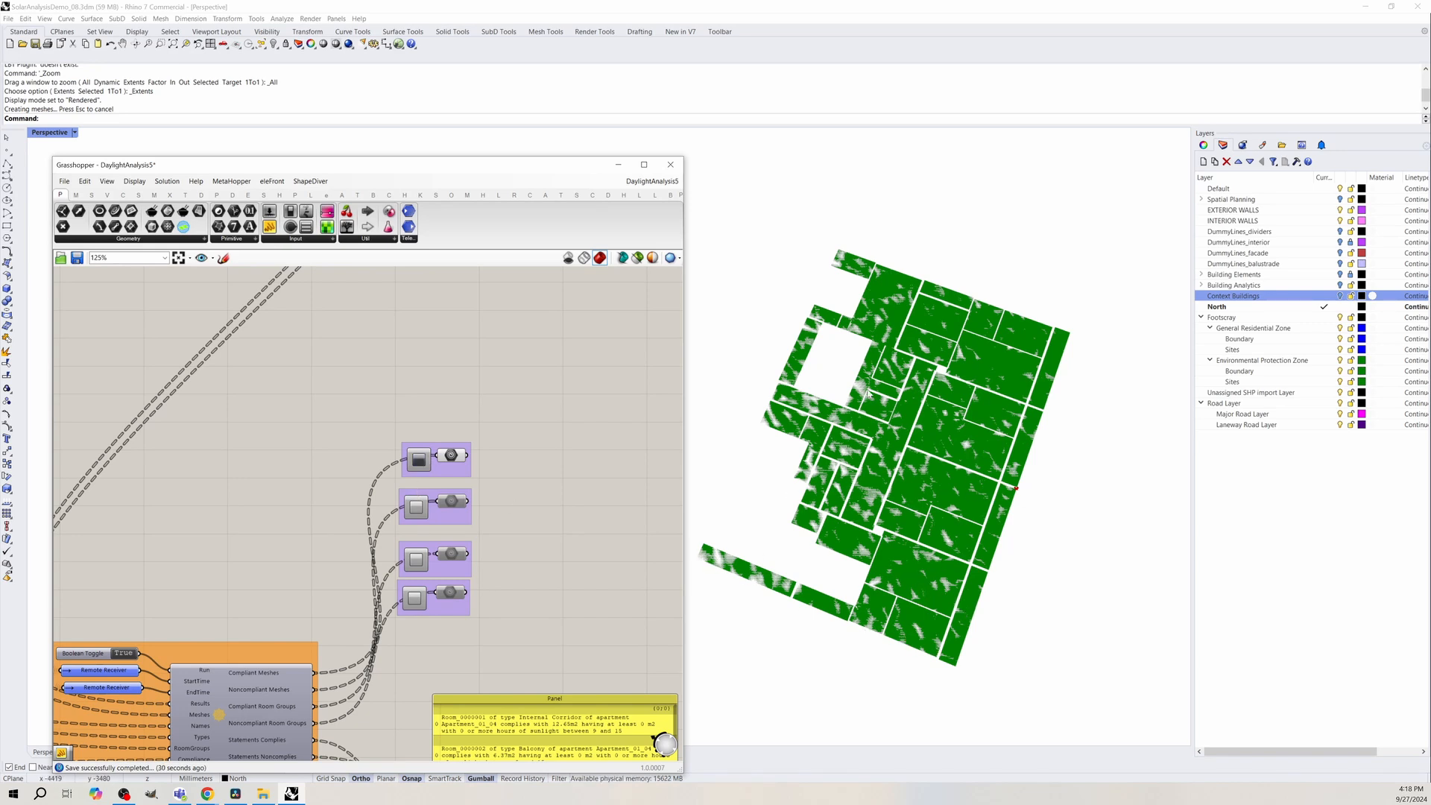
Preview the Noncompliant Meshes of Analyze Solar Results, and replace the mesh previews with the Compliant and Noncompliant Room Groups previews.
{"action": "left_click", "coordinate": [417, 508]}
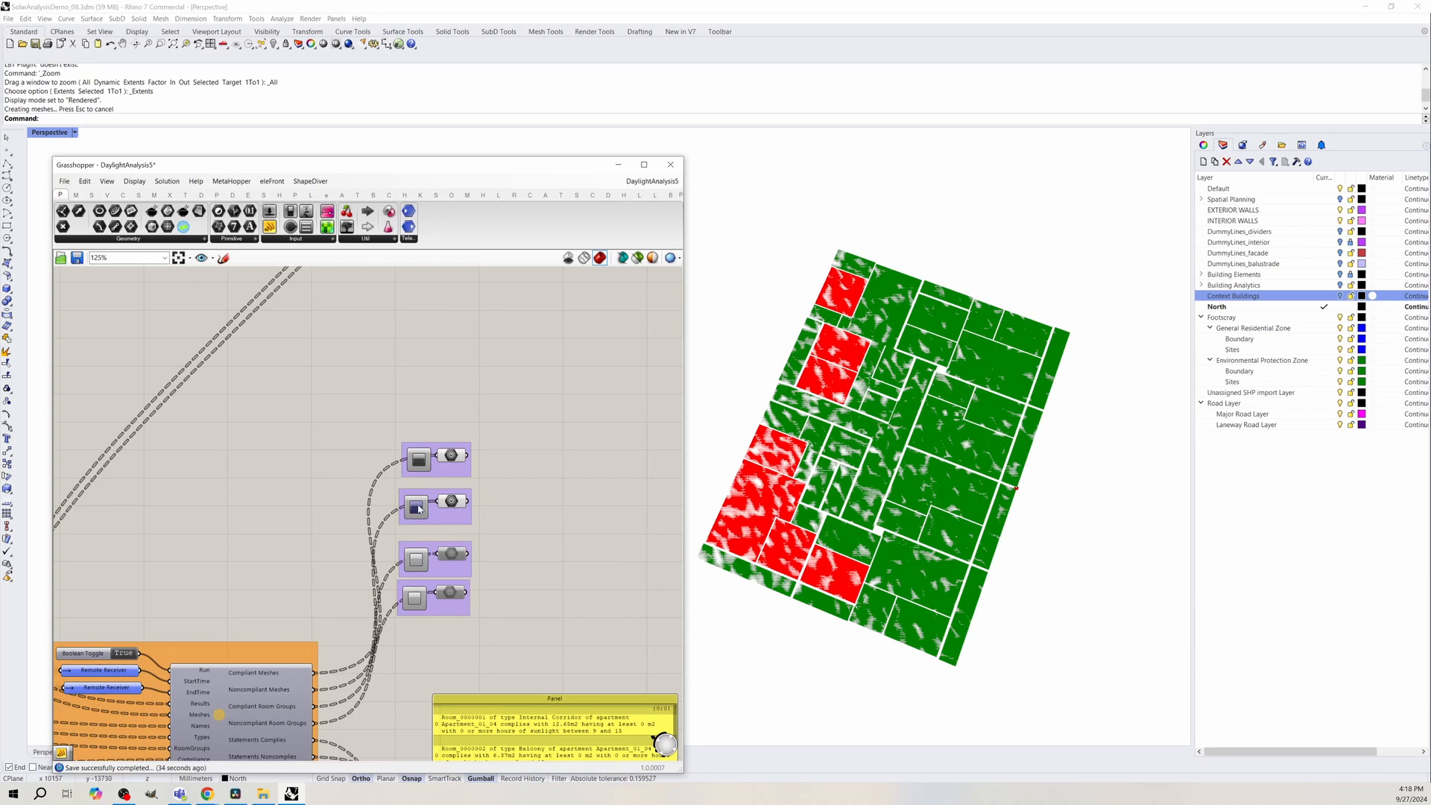
{"action": "left_click", "coordinate": [419, 559]}
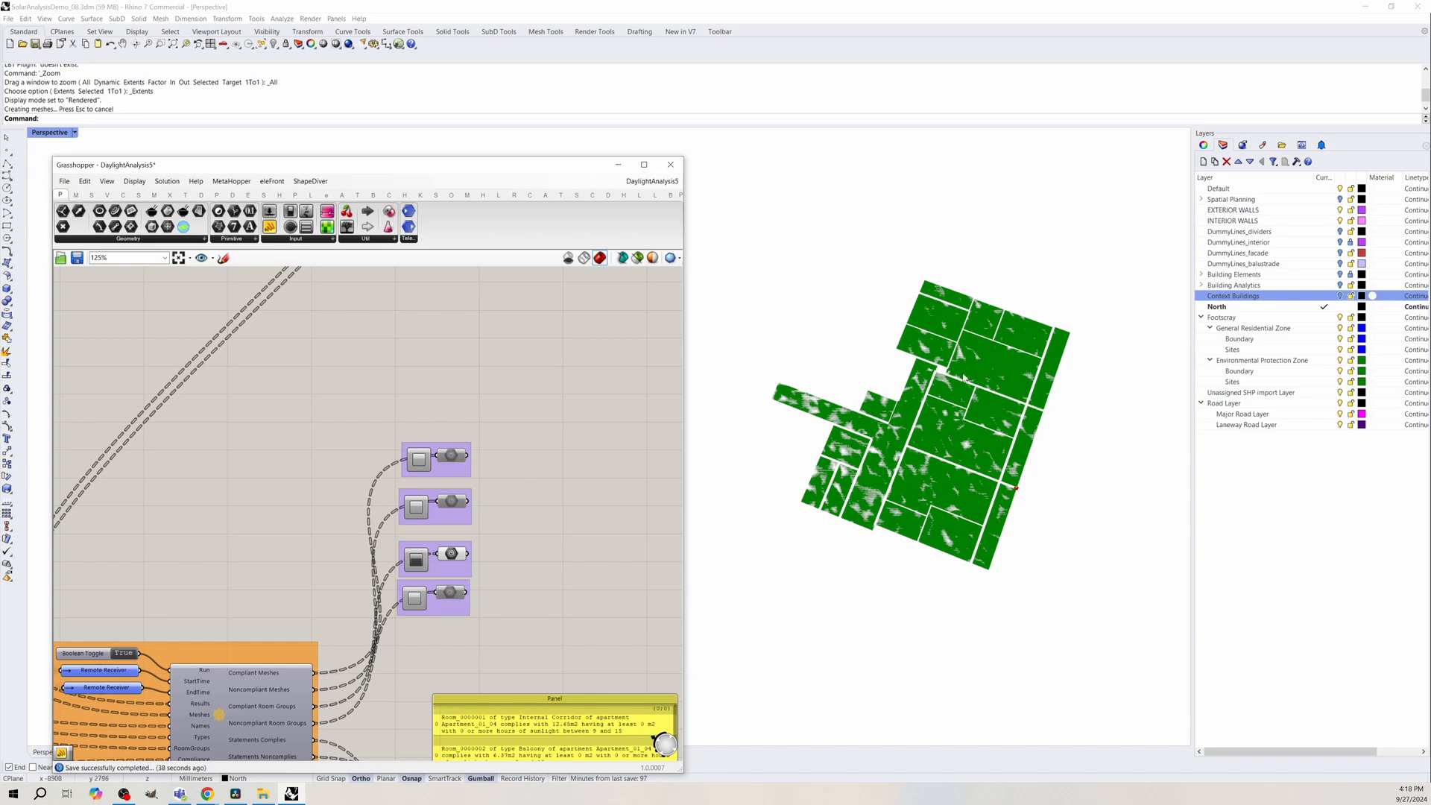
{"action": "left_click", "coordinate": [414, 598]}
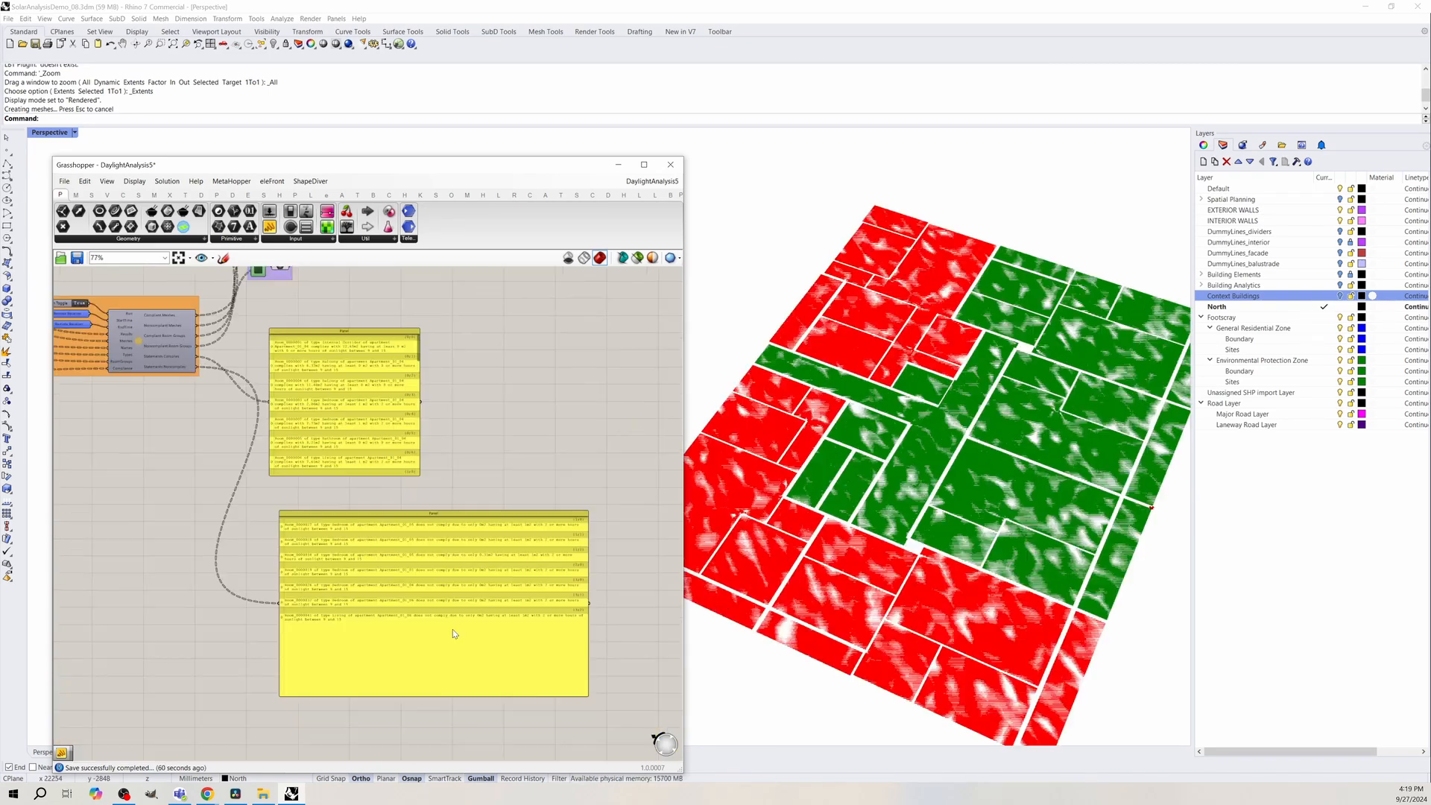
{"action": "scroll", "coordinate": [453, 639], "scroll_direction": "down", "scroll_amount": 3}
{"action": "right_click_drag", "start_coordinate": [204, 410], "coordinate": [350, 507]}
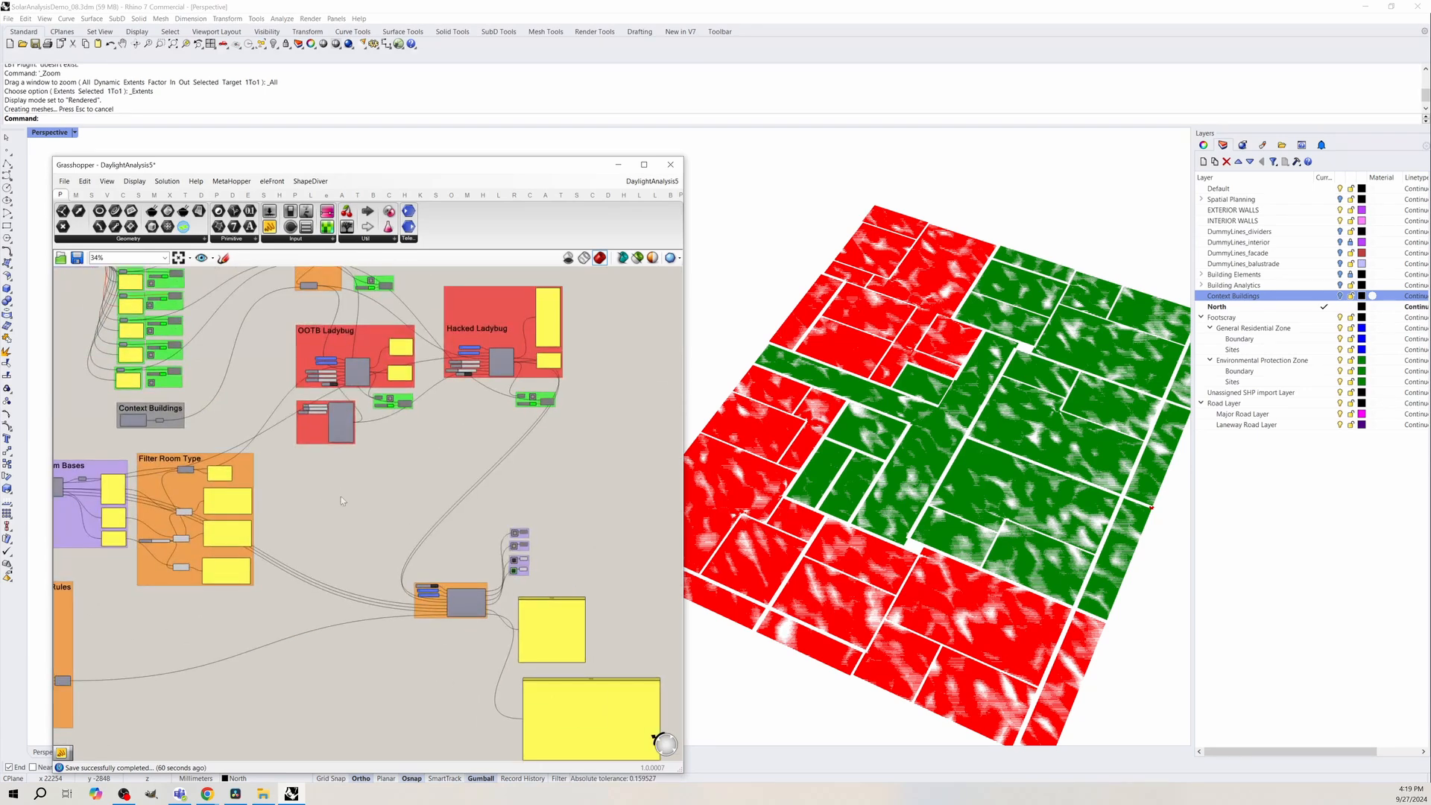
{"action": "scroll", "coordinate": [509, 347], "scroll_direction": "up", "scroll_amount": 5}
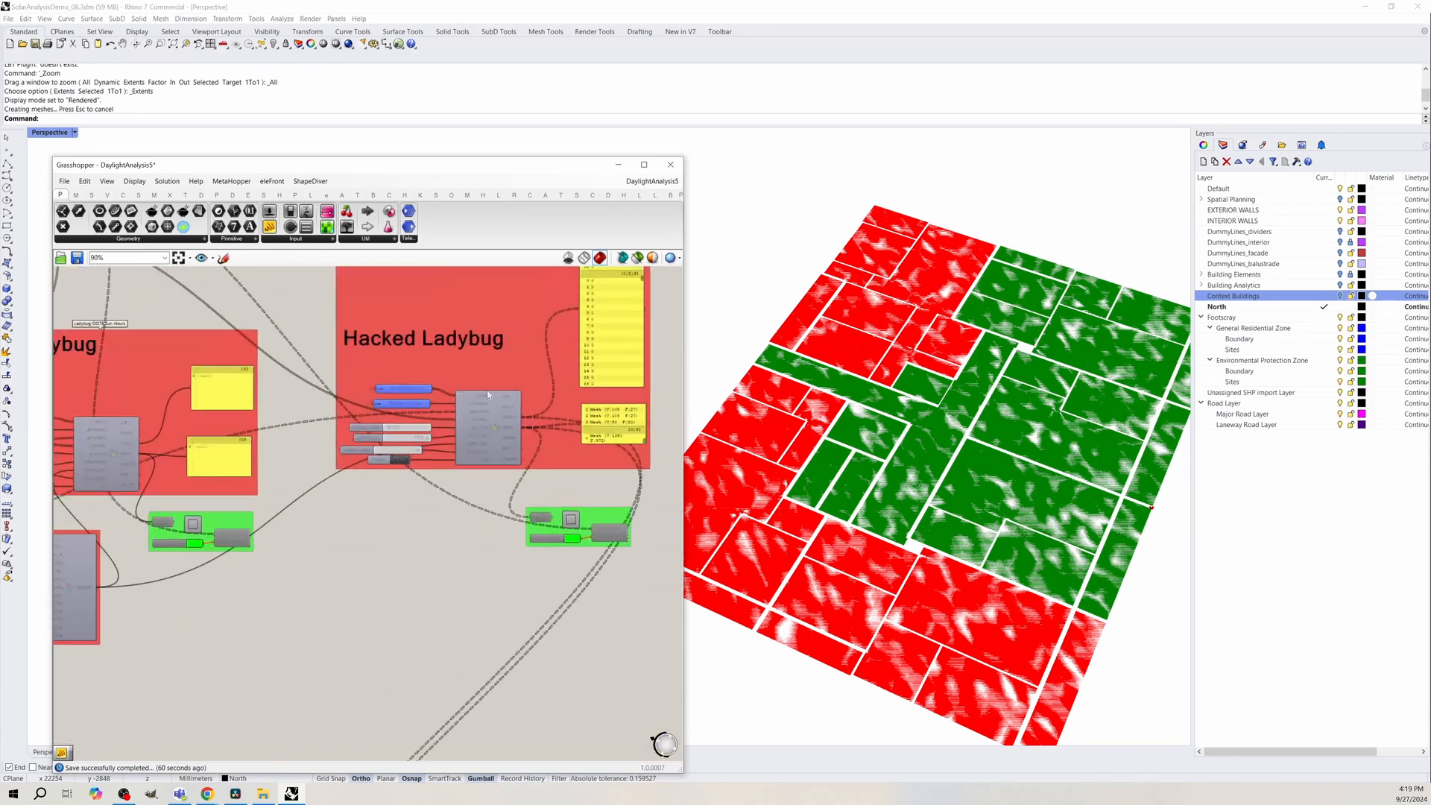
{"action": "left_click", "coordinate": [495, 430]}
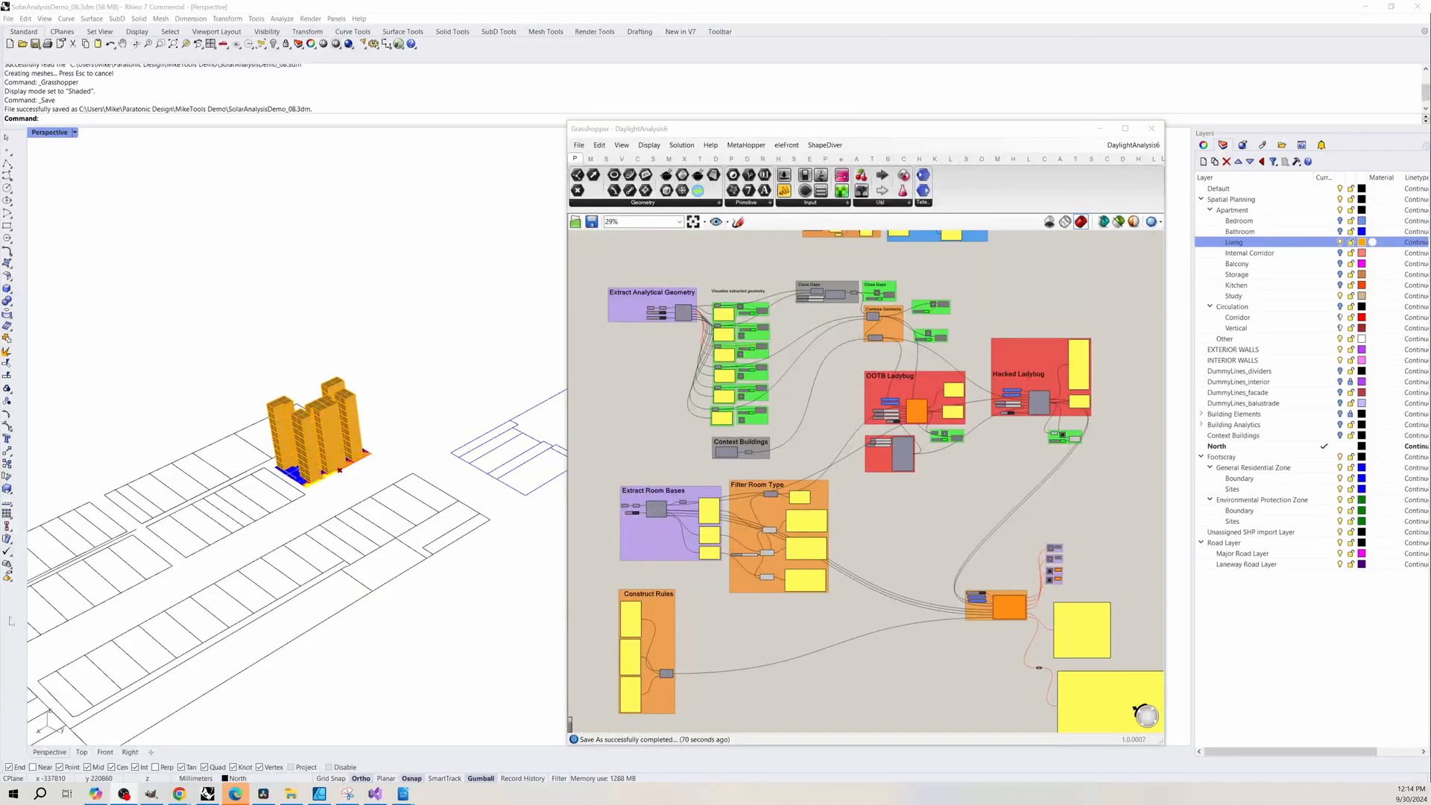
Select all objects on the Living layer and reference them as the Rhino blocks feeding the Extract Room Bases group.
{"action": "right_click", "coordinate": [1252, 246]}
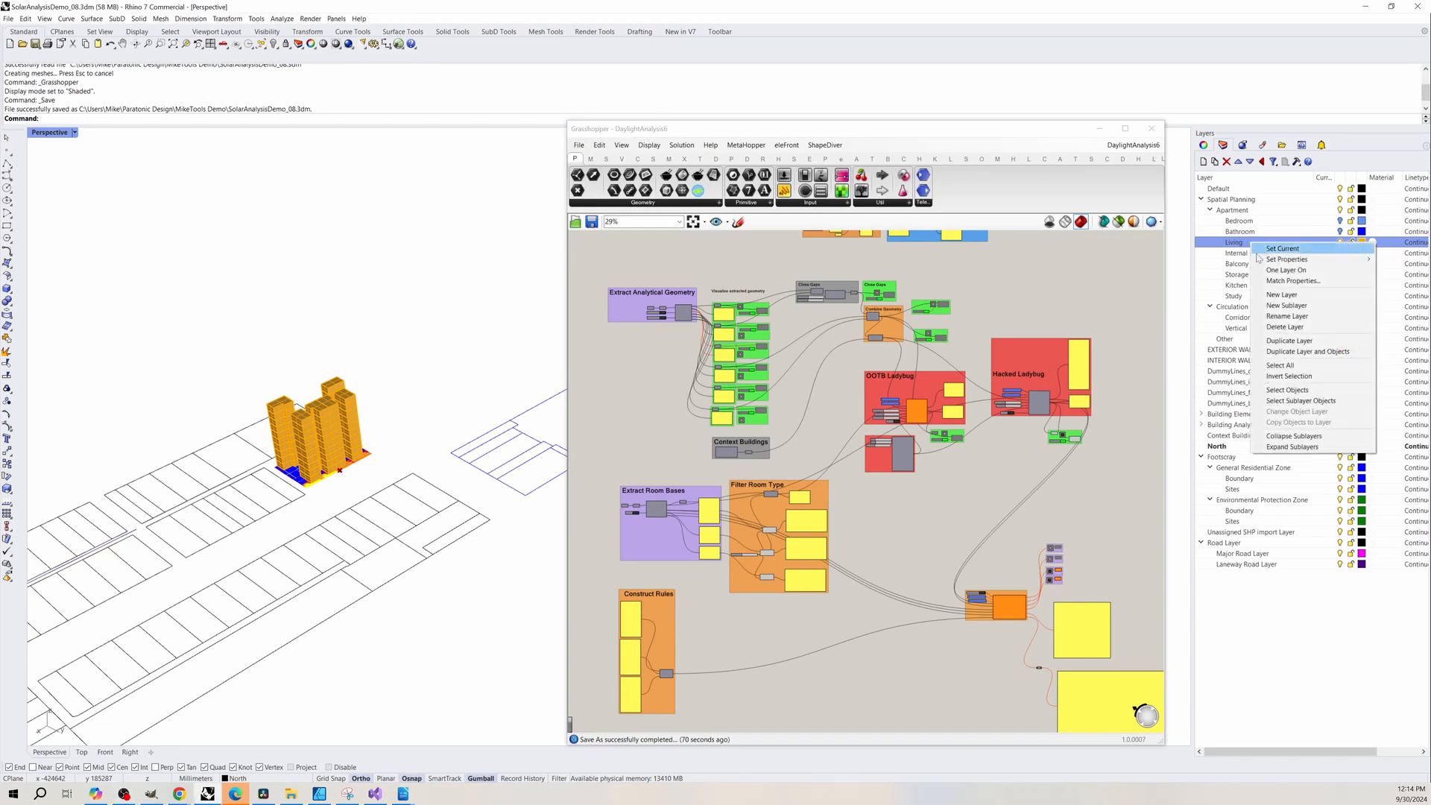
{"action": "left_click", "coordinate": [1348, 404]}
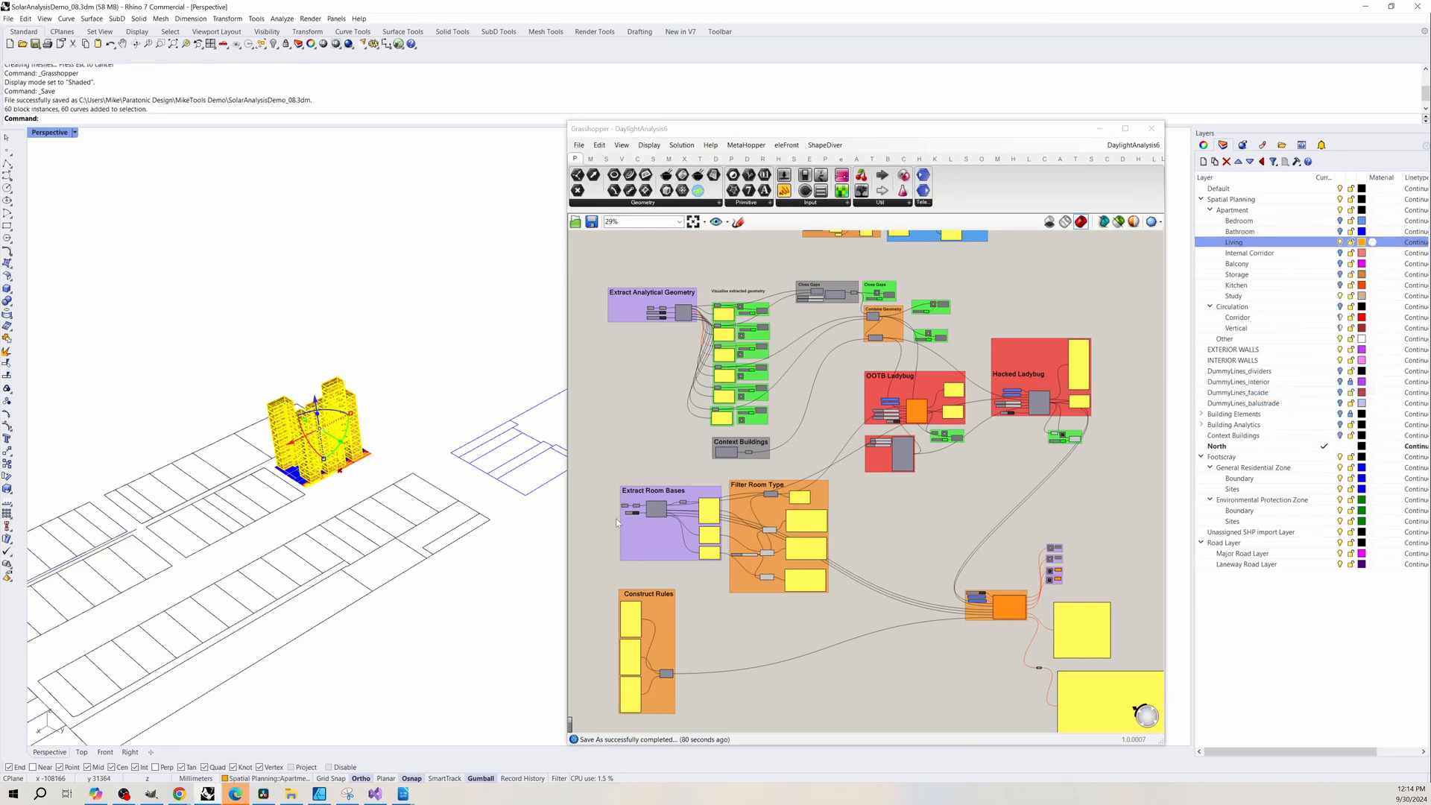
{"action": "scroll", "coordinate": [615, 517], "scroll_direction": "up", "scroll_amount": 5}
{"action": "right_click", "coordinate": [662, 504]}
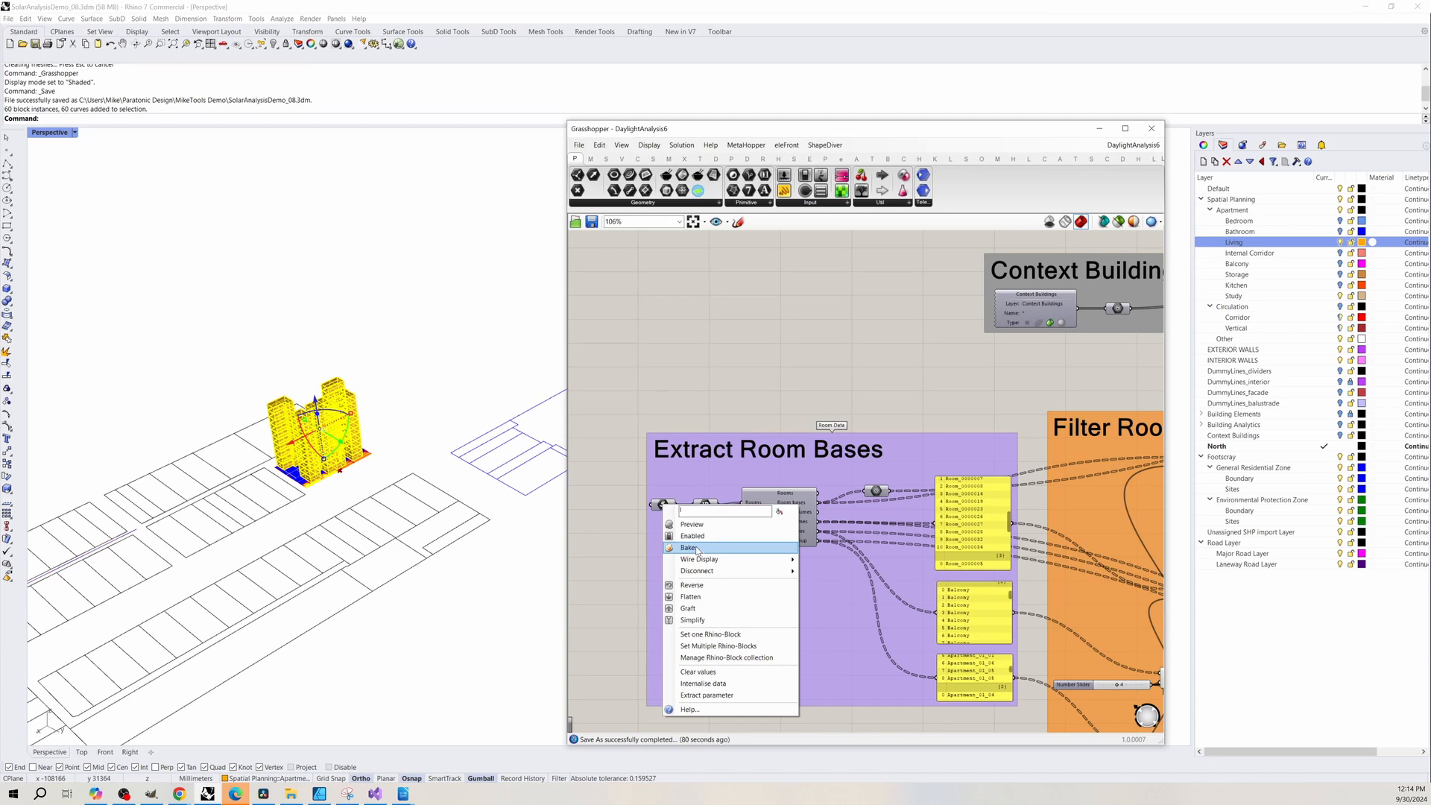
{"action": "left_click", "coordinate": [741, 674]}
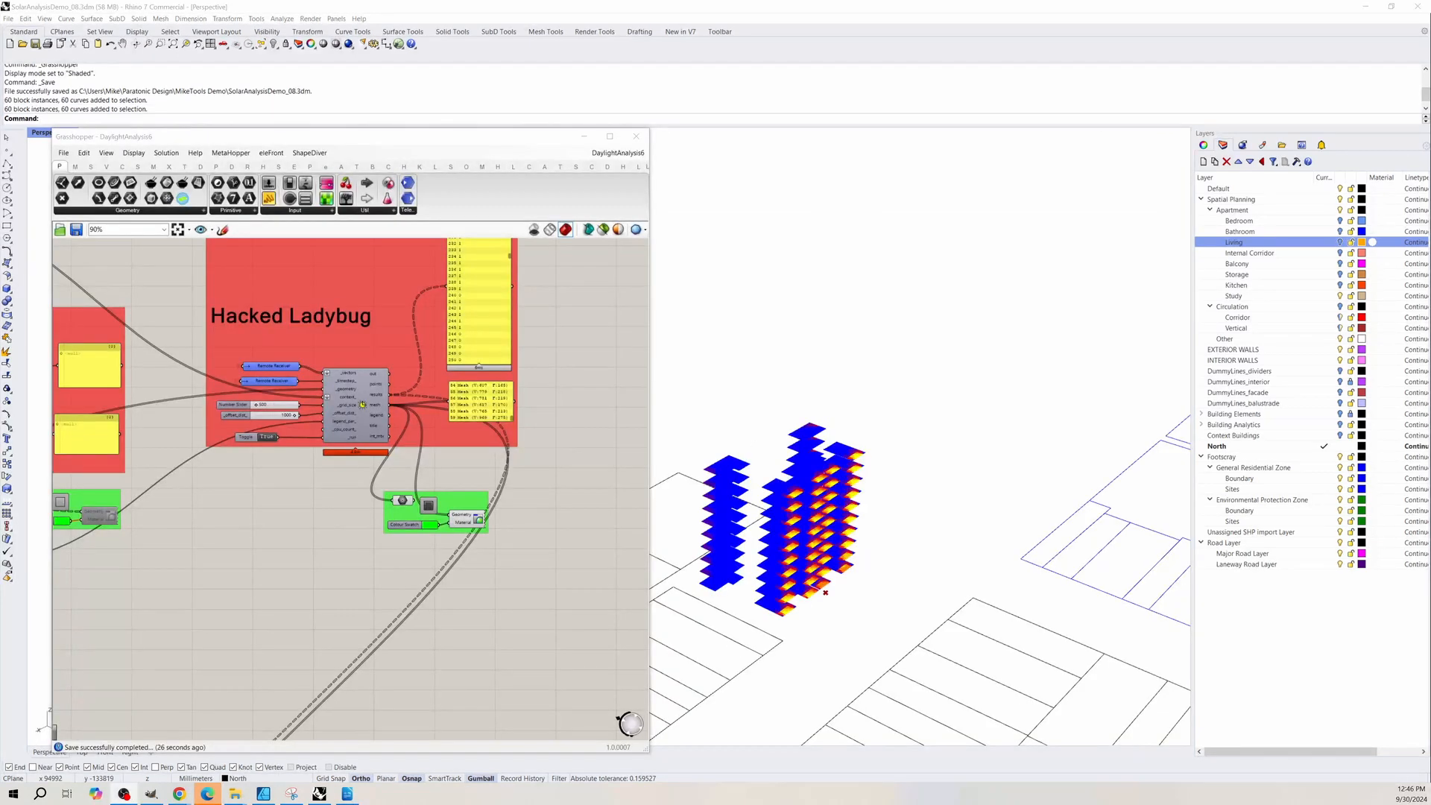
Examine the Hacked Ladybug run time, the Extract Room Bases outputs and the Analyze Solar Results panels for the living rooms.
{"action": "scroll", "coordinate": [396, 462], "scroll_direction": "up", "scroll_amount": 4}
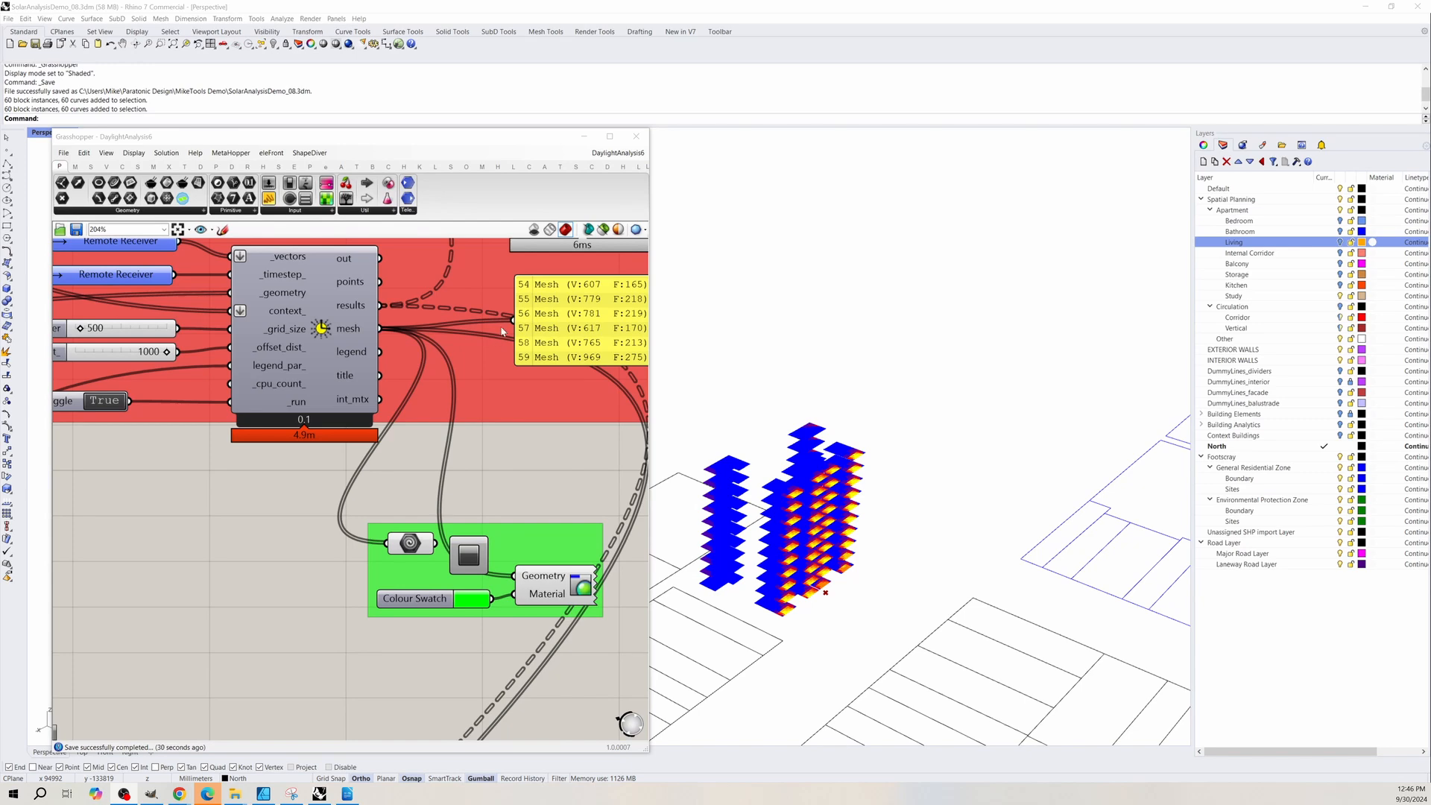
{"action": "scroll", "coordinate": [503, 331], "scroll_direction": "down", "scroll_amount": 8}
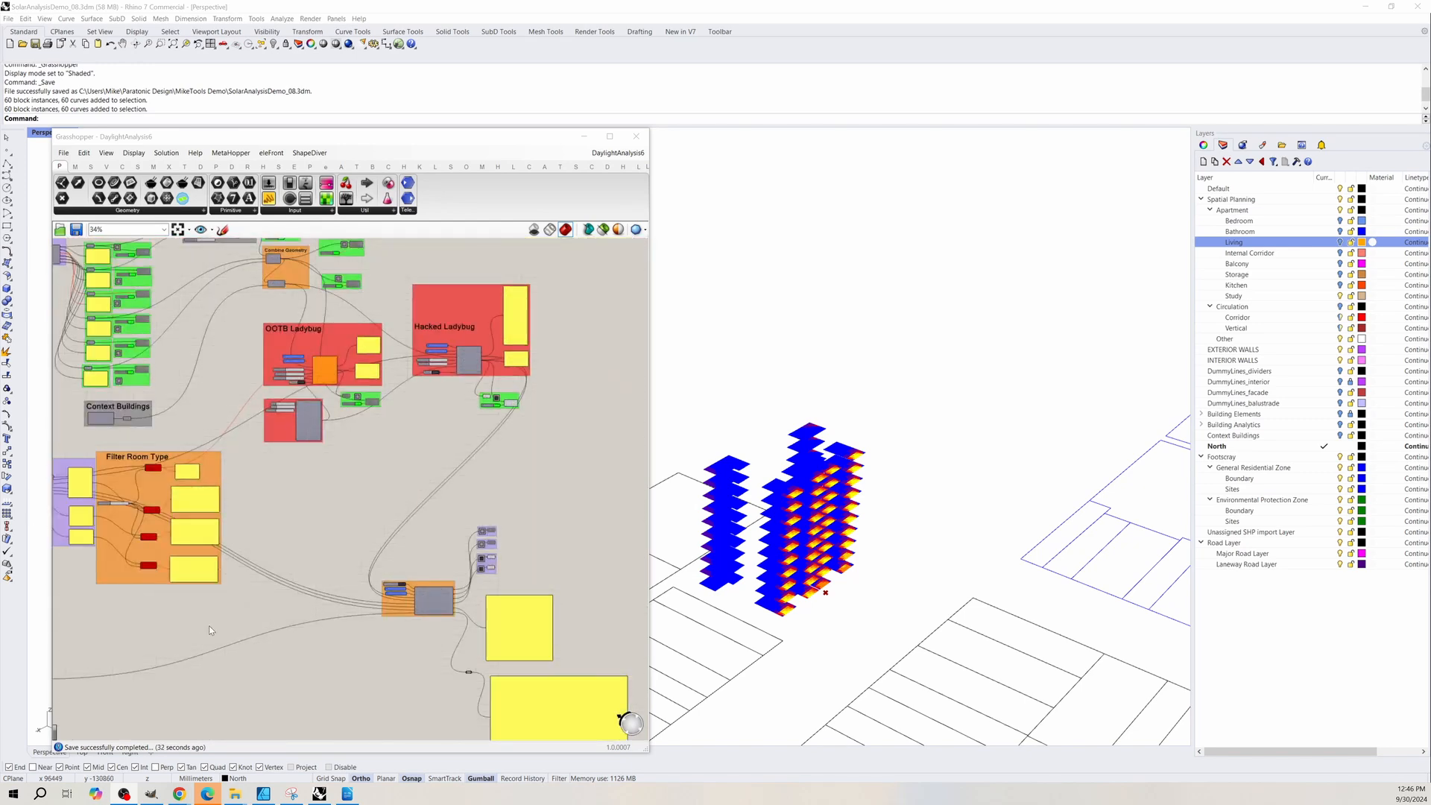
{"action": "right_click_drag", "start_coordinate": [210, 630], "coordinate": [488, 544]}
{"action": "scroll", "coordinate": [280, 395], "scroll_direction": "up", "scroll_amount": 8}
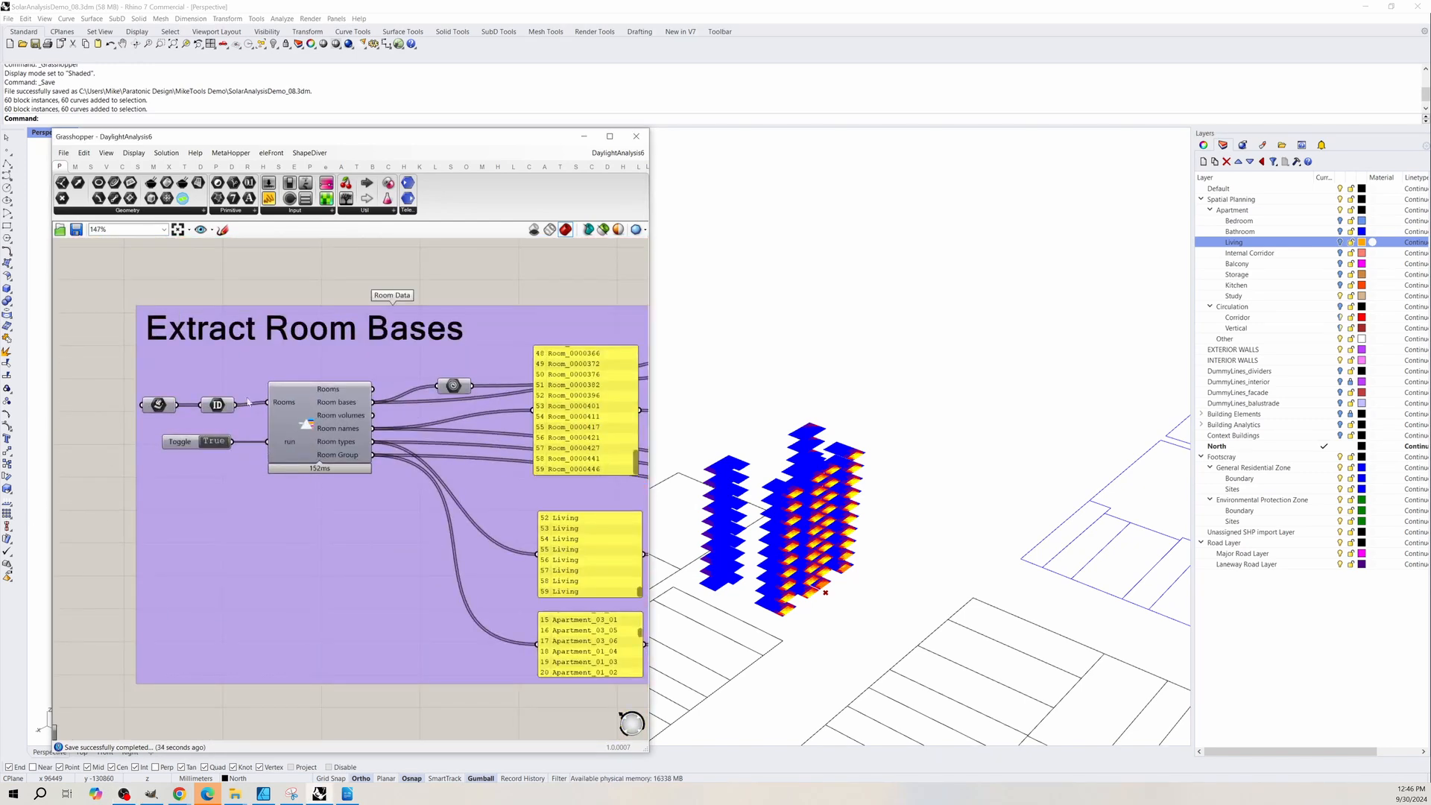
{"action": "scroll", "coordinate": [243, 380], "scroll_direction": "down", "scroll_amount": 4}
{"action": "right_click_drag", "start_coordinate": [488, 670], "coordinate": [151, 560]}
{"action": "scroll", "coordinate": [152, 560], "scroll_direction": "down", "scroll_amount": 4}
{"action": "scroll", "coordinate": [406, 571], "scroll_direction": "up", "scroll_amount": 4}
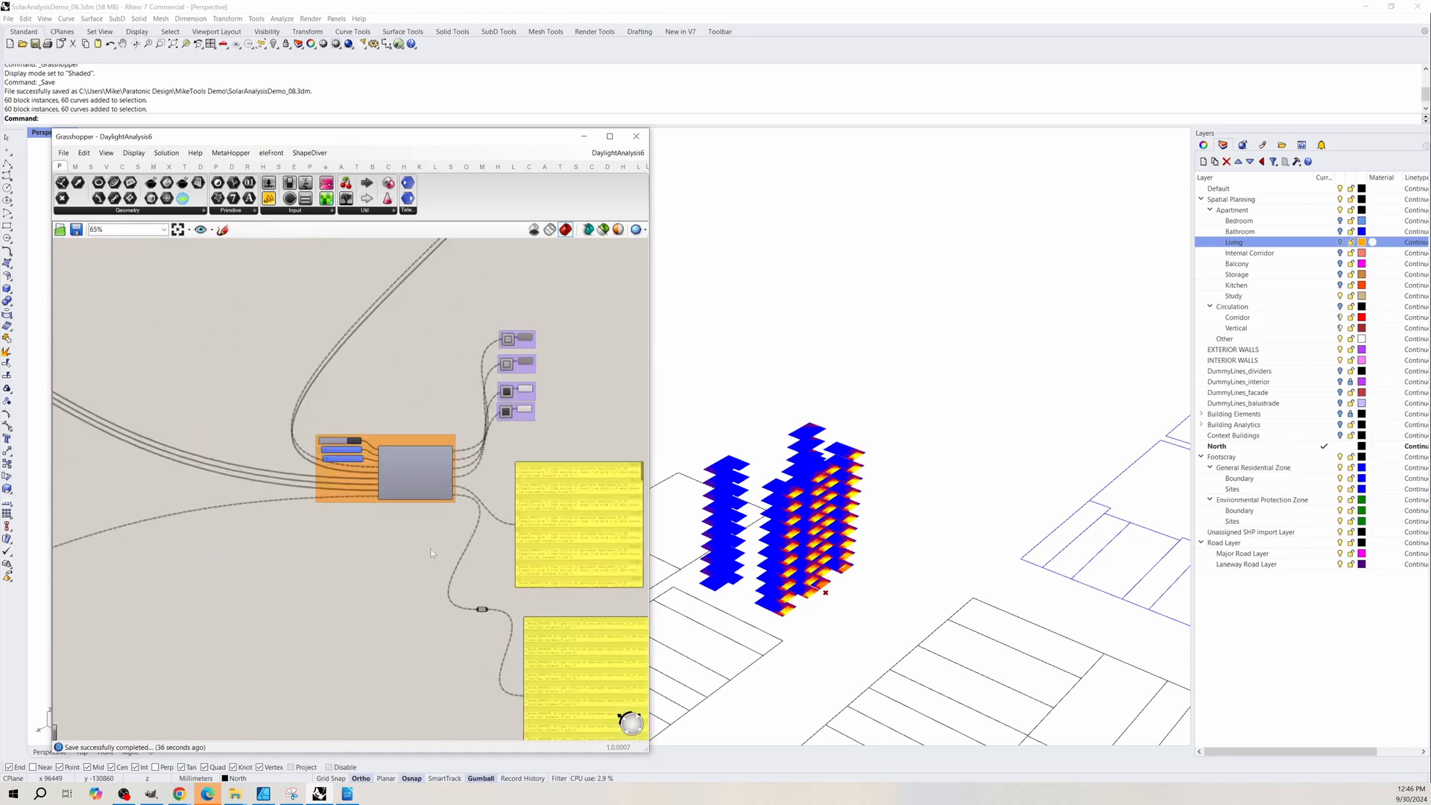
{"action": "scroll", "coordinate": [435, 500], "scroll_direction": "up", "scroll_amount": 4}
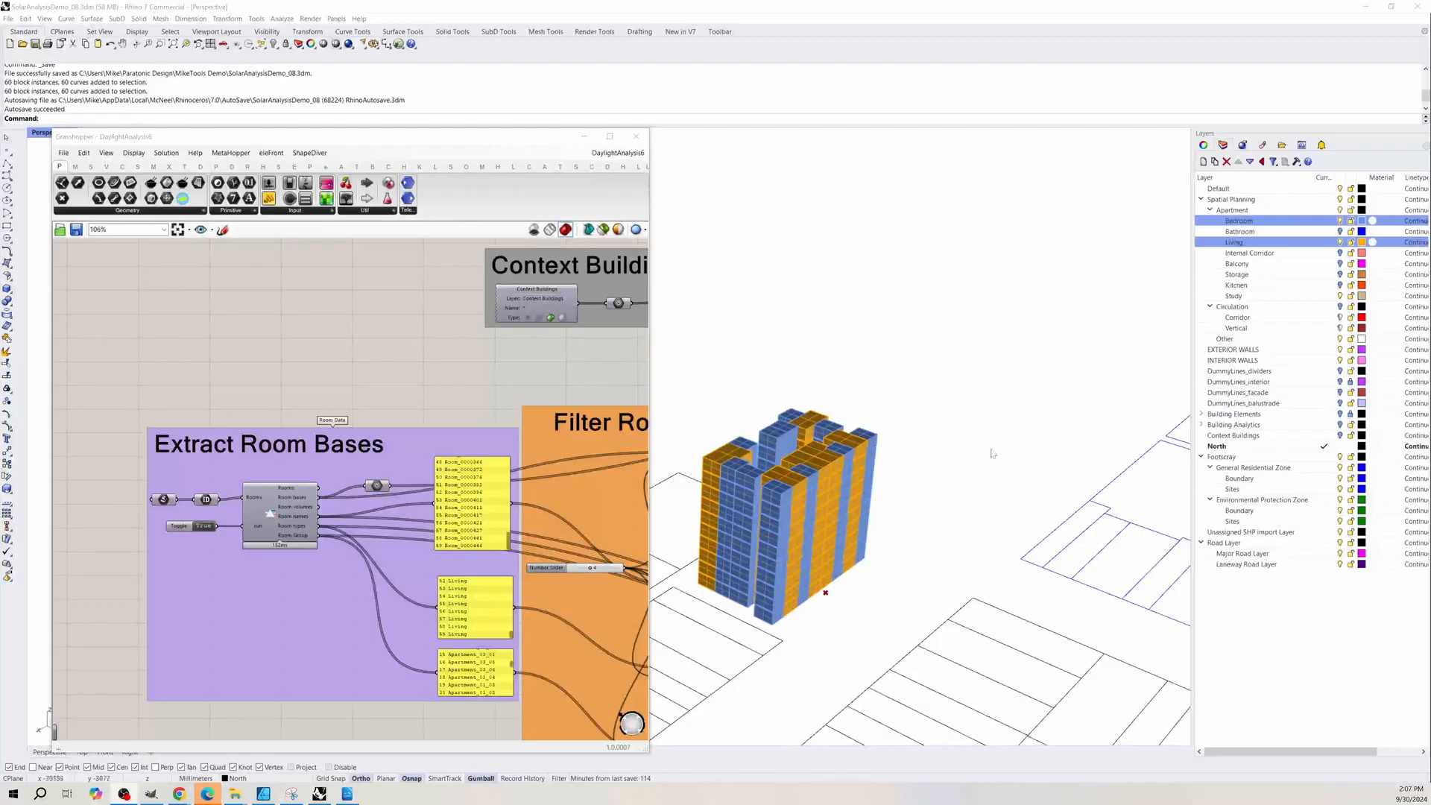
Select all objects on the Bedroom and Living layers and reference them as the Rhino blocks feeding the Extract Room Bases group.
{"action": "left_click", "coordinate": [1205, 224], "text": "ctrl"}
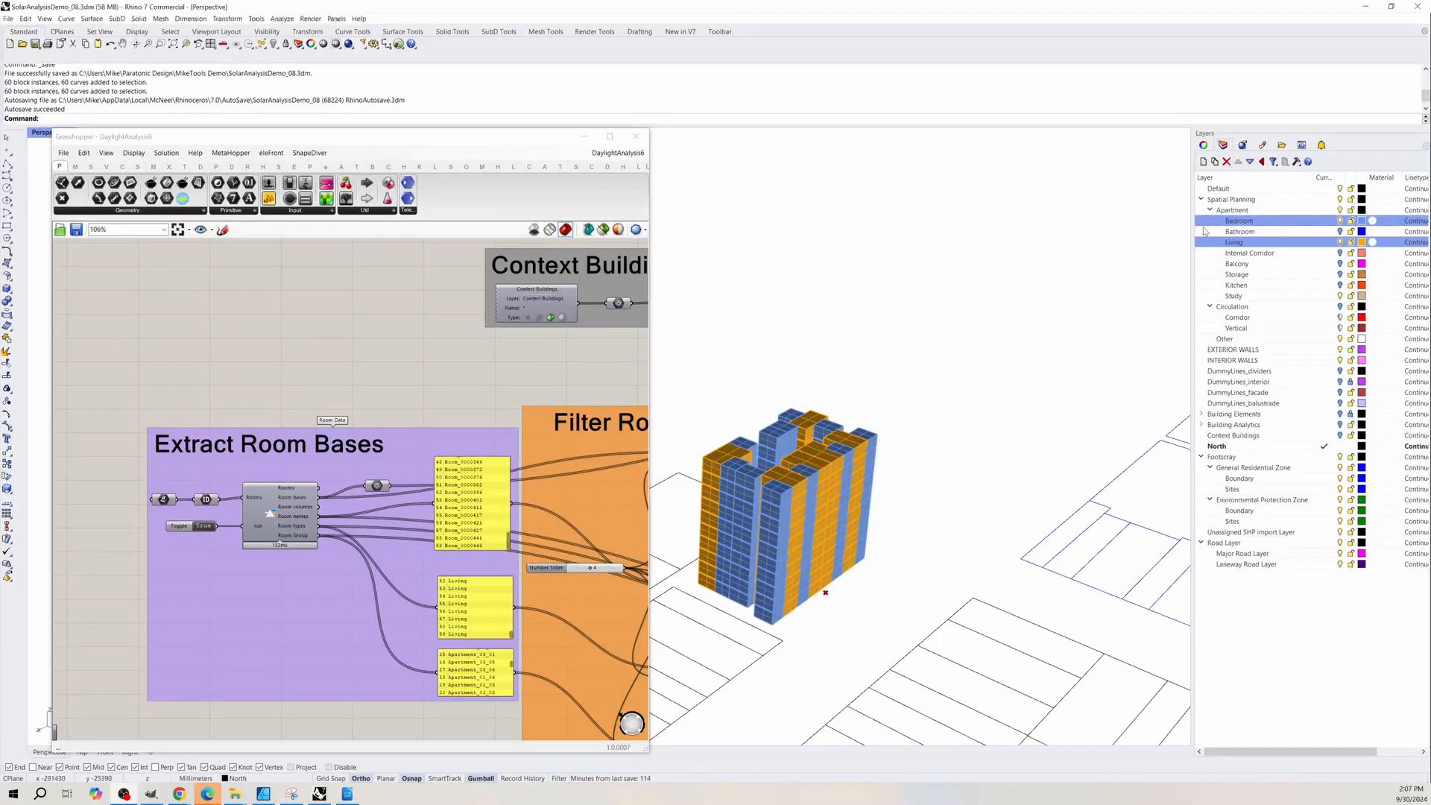
{"action": "right_click", "coordinate": [1242, 222]}
{"action": "left_click", "coordinate": [1301, 378]}
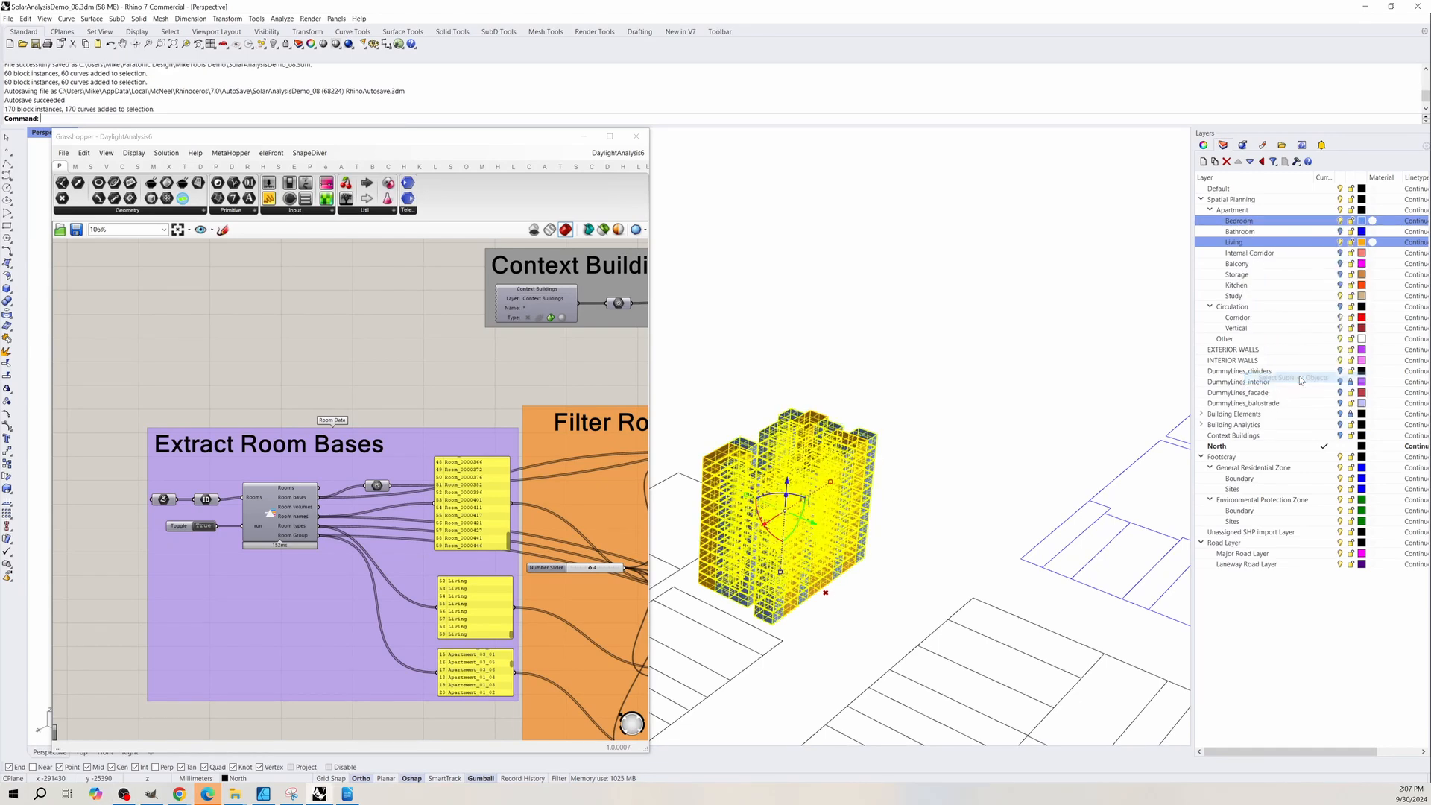
{"action": "right_click", "coordinate": [155, 502]}
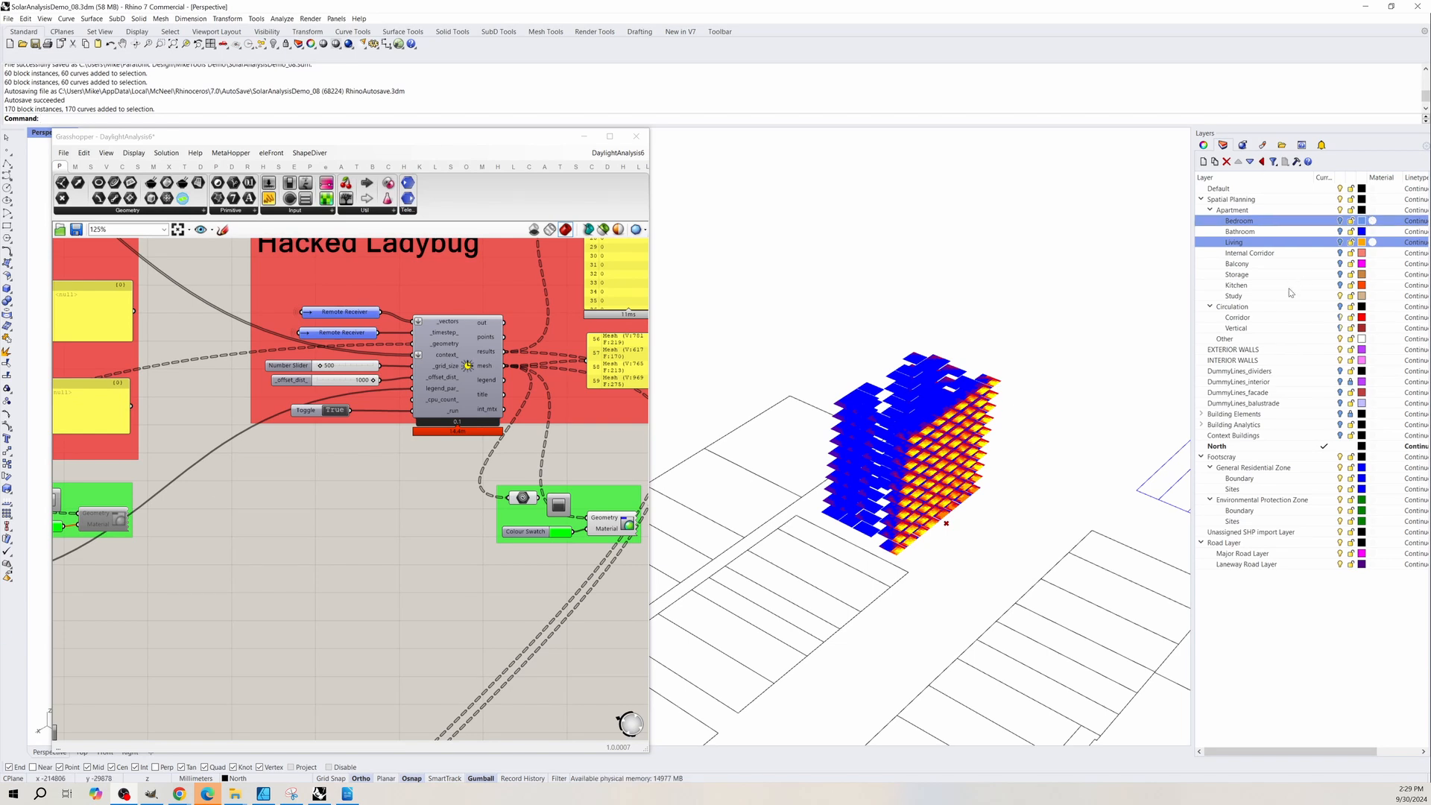
Turn on all apartment room layers from Bedroom to Study and select every object on them.
{"action": "left_click", "coordinate": [1267, 296]}
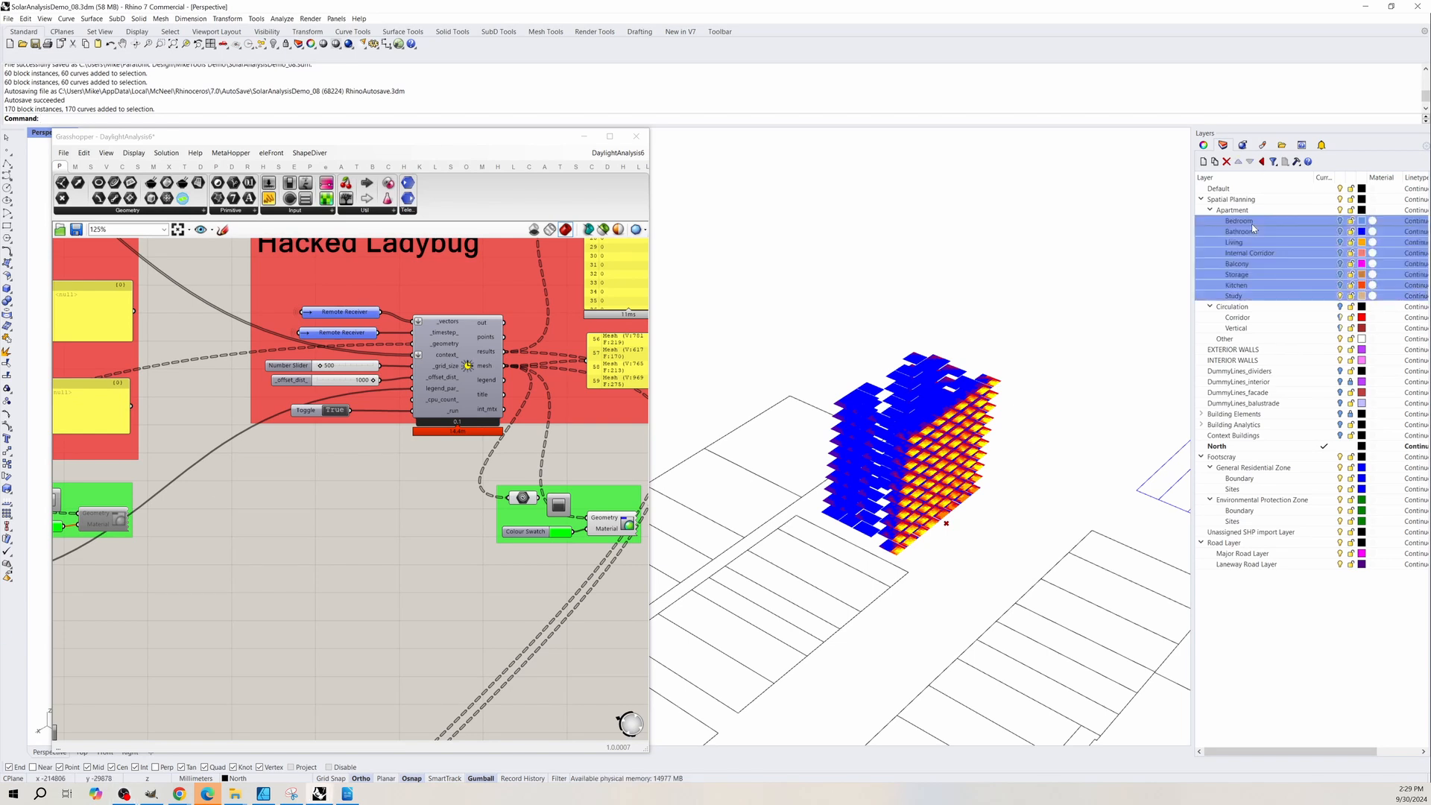
{"action": "left_click", "coordinate": [1352, 221], "text": "shift"}
{"action": "left_click", "coordinate": [1341, 222]}
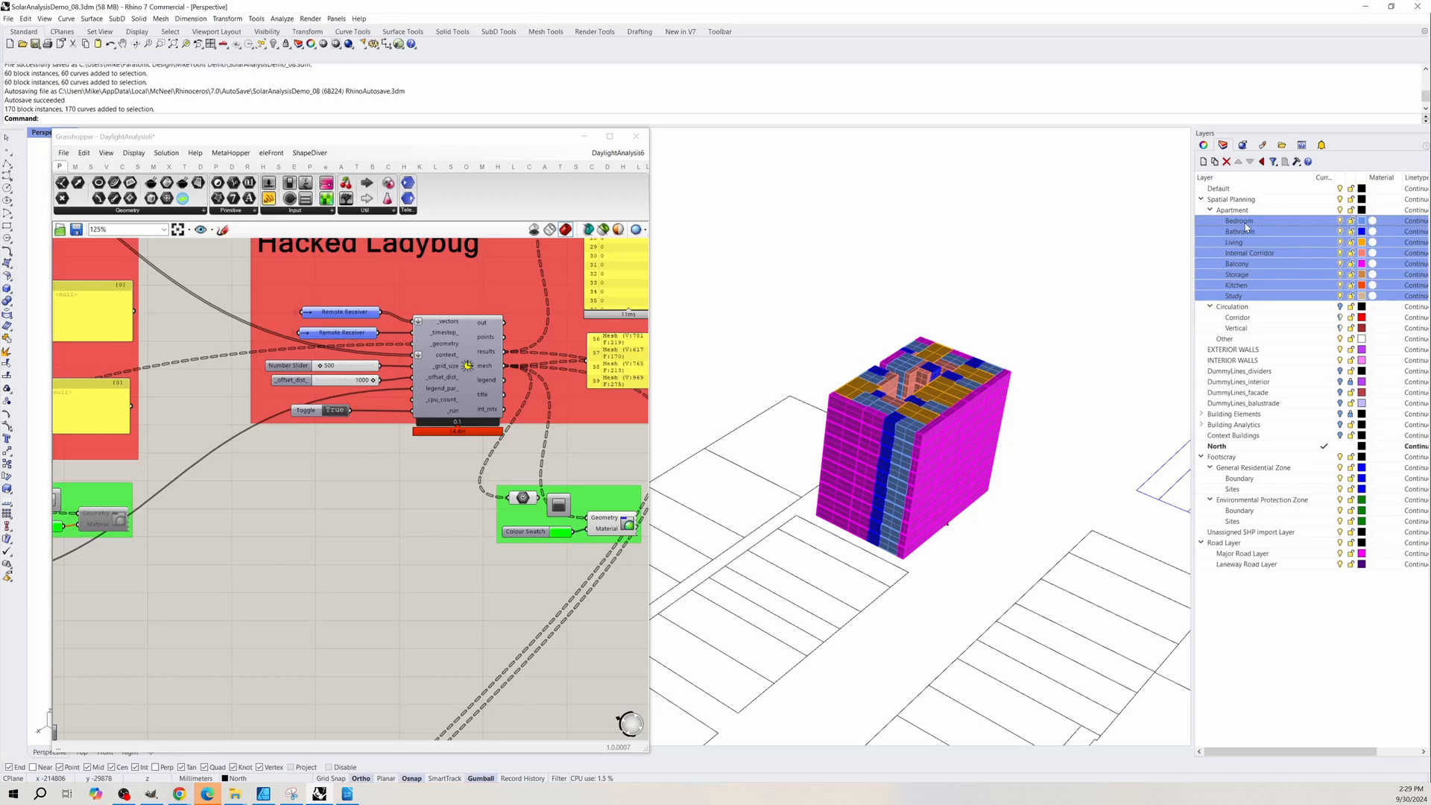
{"action": "right_click", "coordinate": [1246, 225]}
{"action": "left_click", "coordinate": [1316, 372]}
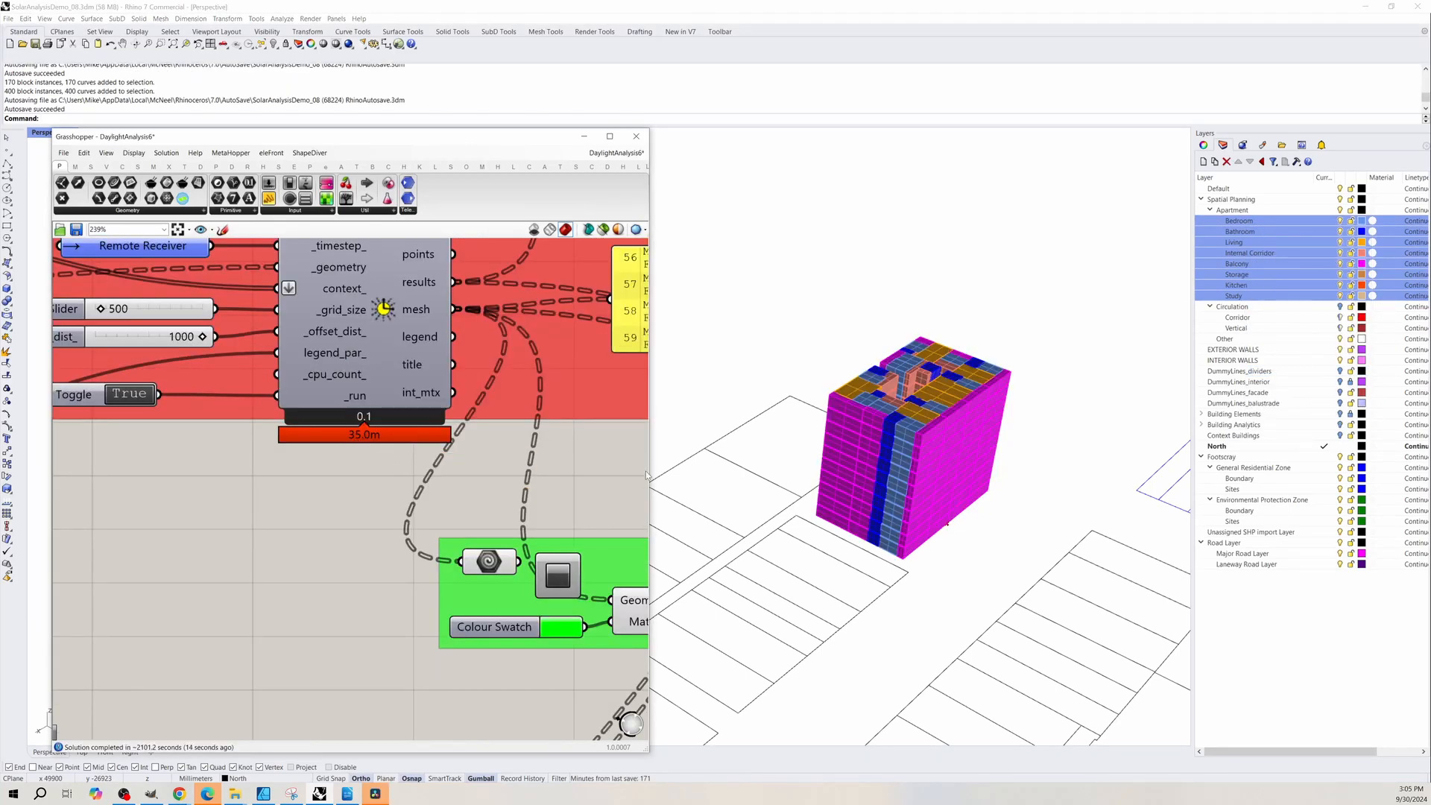
Turn off the Bedroom to Study room layers to inspect the Hacked Ladybug sun hours mesh for all apartment rooms.
{"action": "left_click", "coordinate": [1340, 223]}
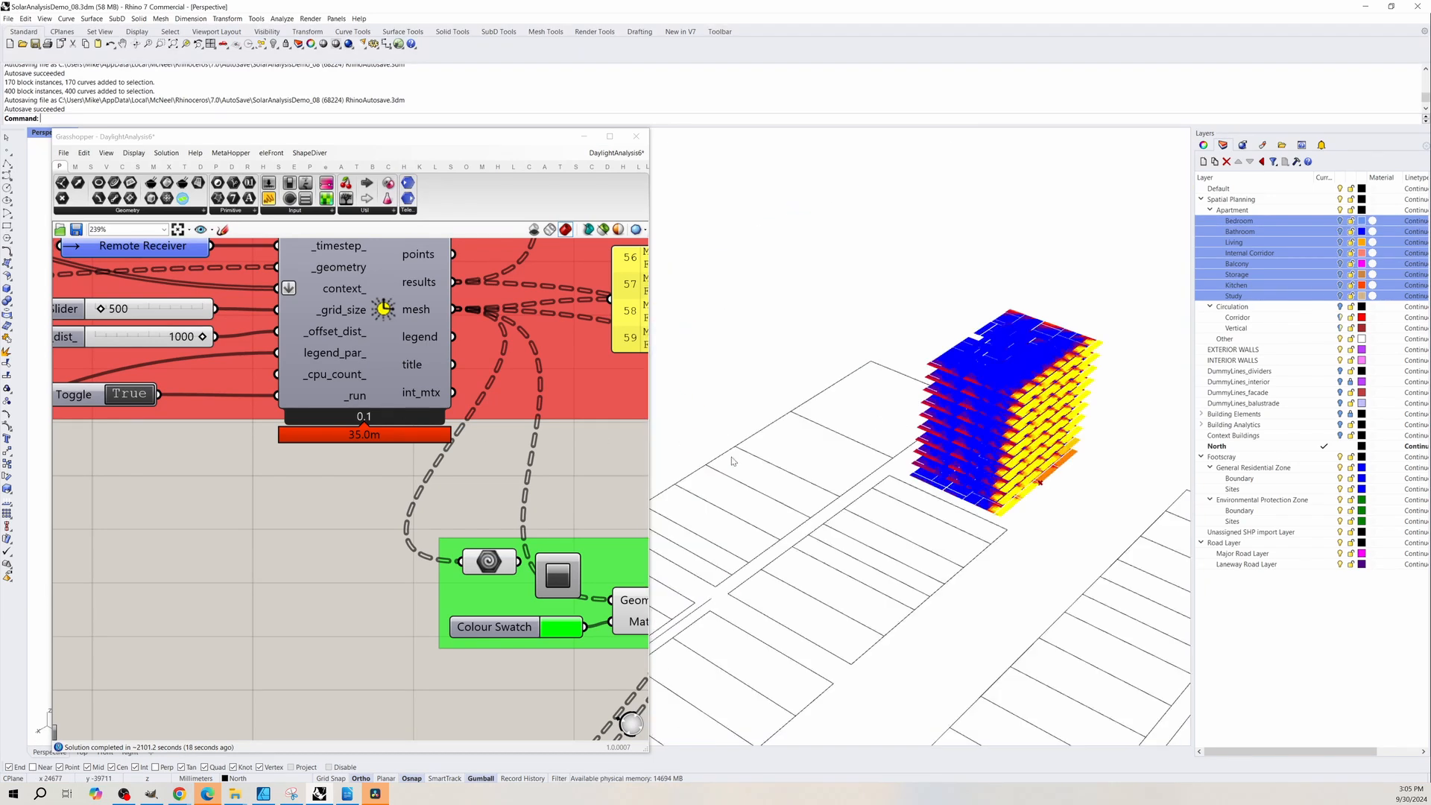
{"action": "scroll", "coordinate": [921, 431], "scroll_direction": "up", "scroll_amount": 5}
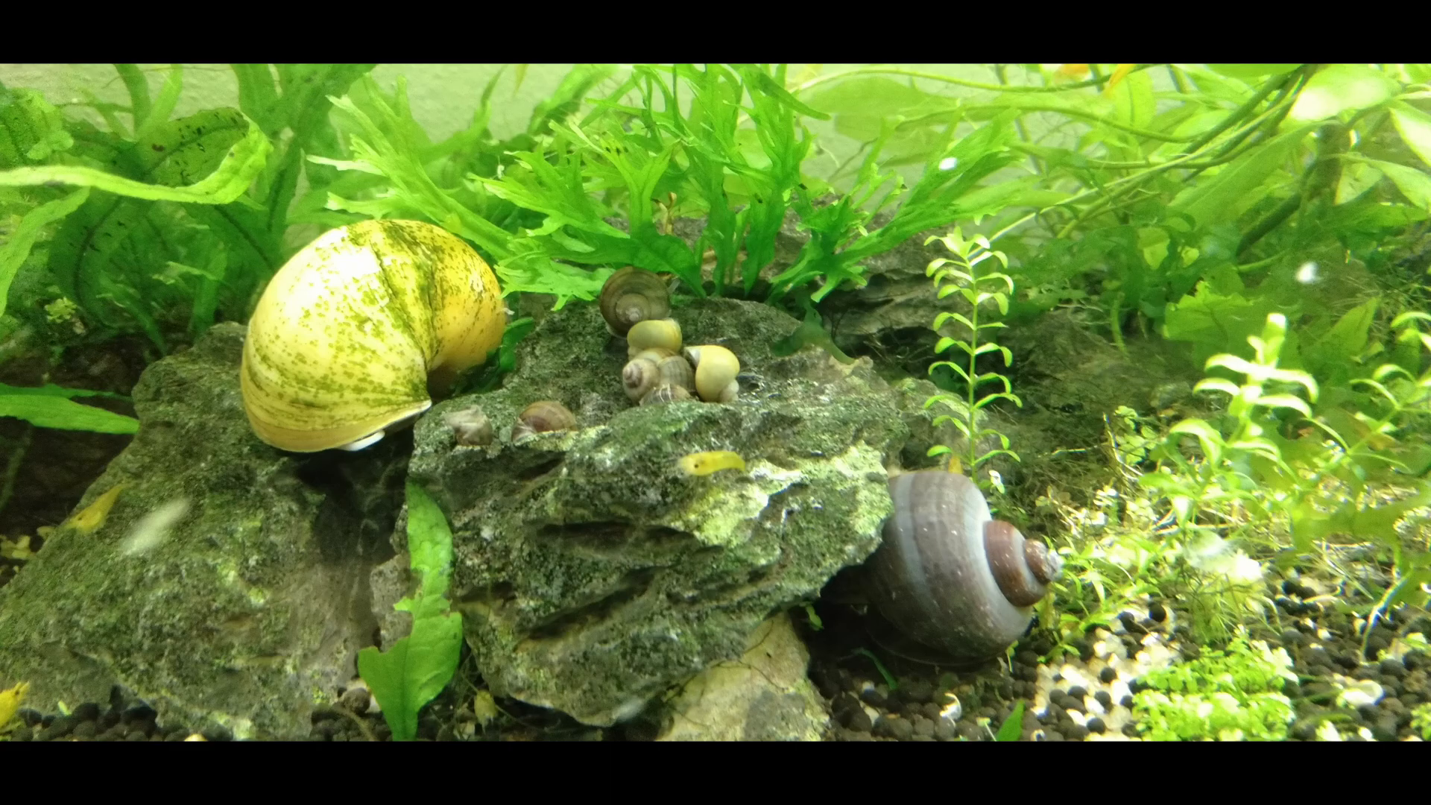